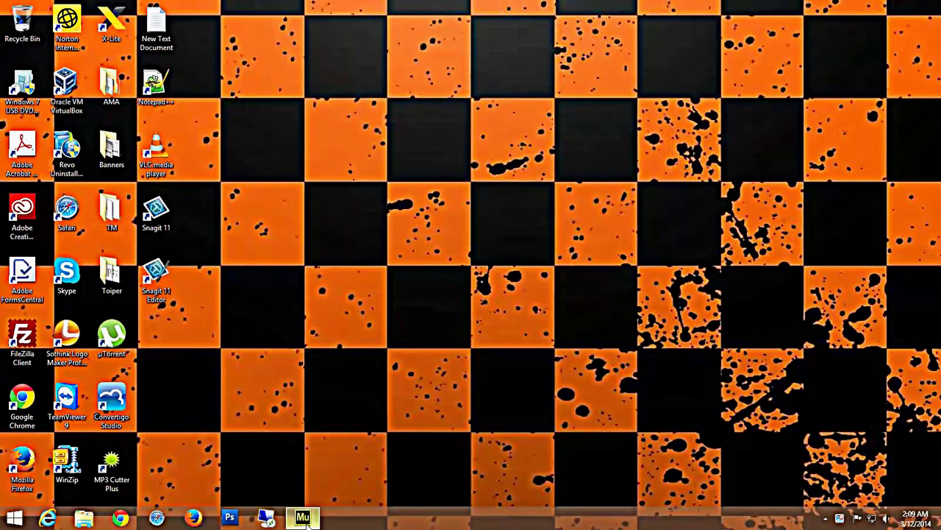
mouse_move(307, 521)
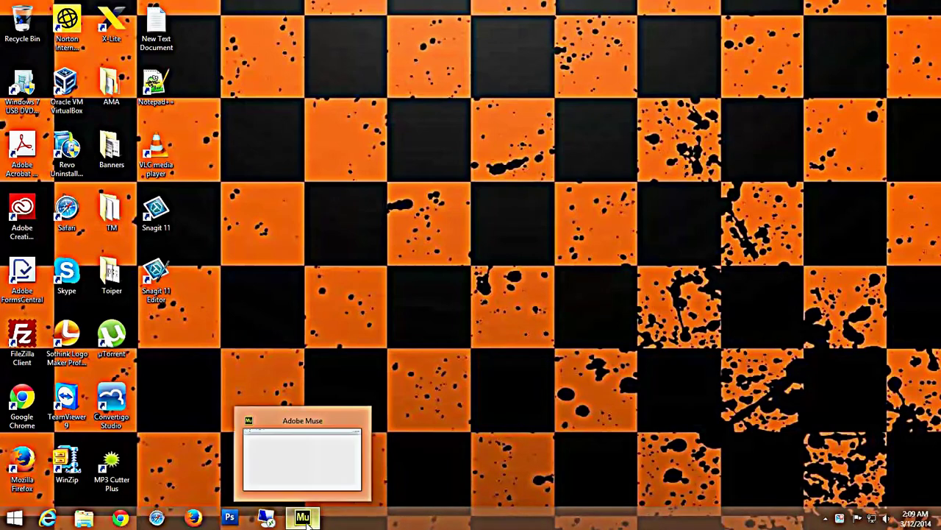
left_click(307, 518)
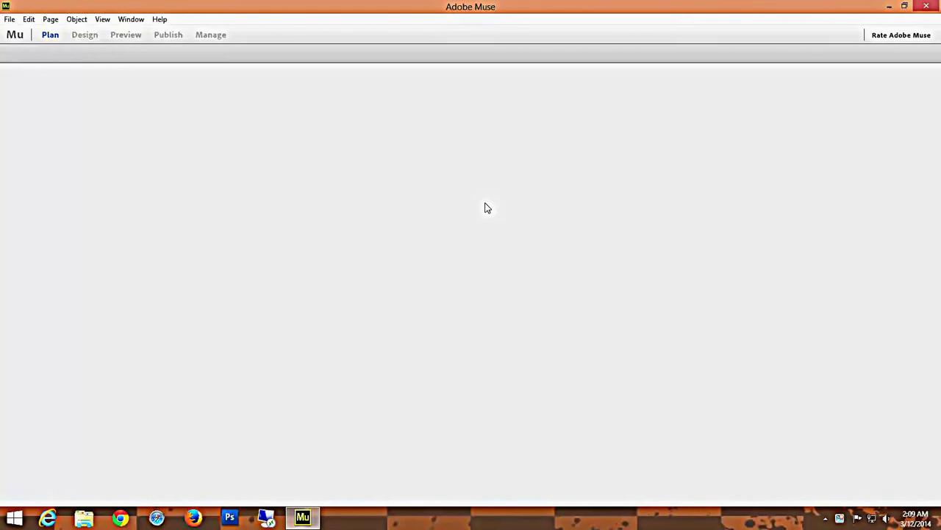
left_click(890, 6)
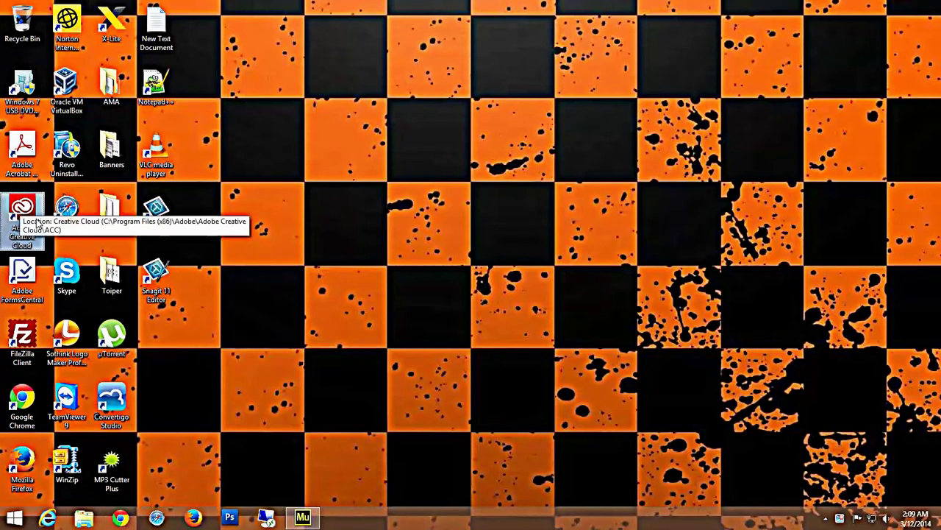
left_click(40, 249)
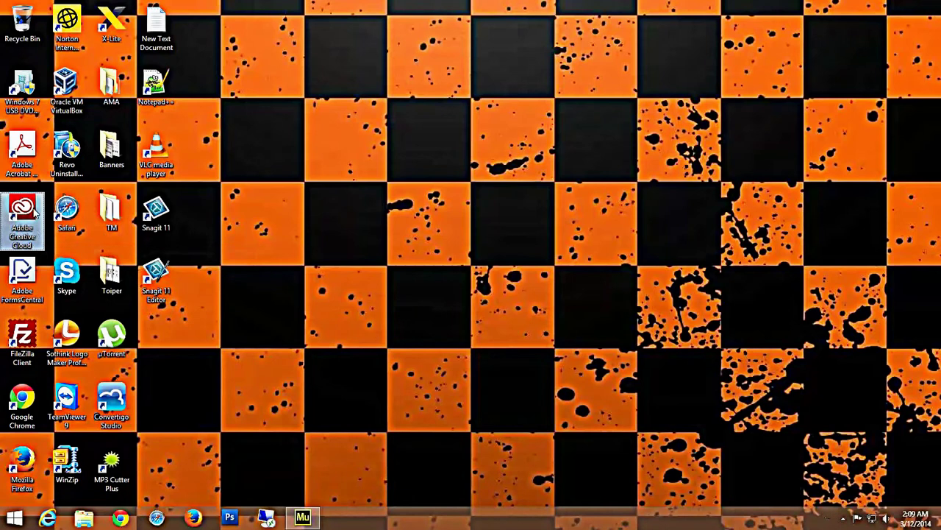
left_click(466, 269)
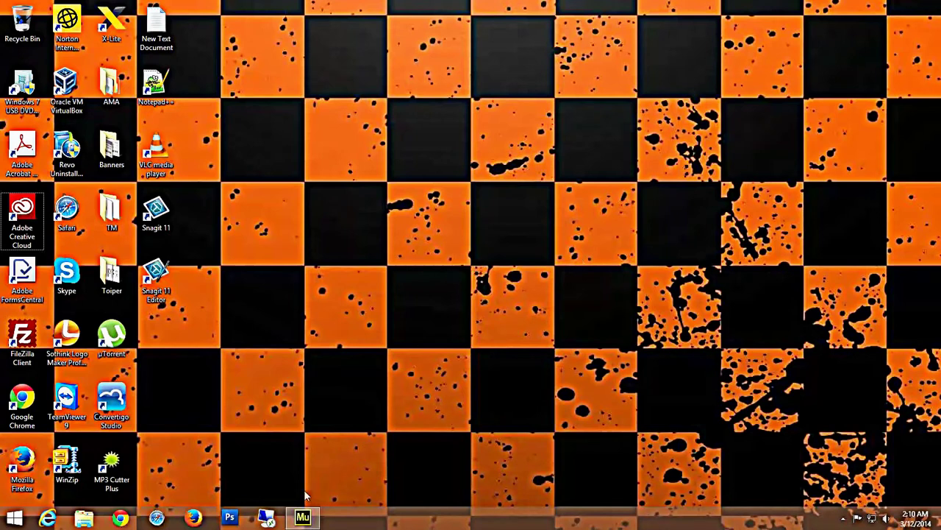
Switch to Adobe Muse and start a new site, keeping Desktop as the initial layout.
left_click(303, 517)
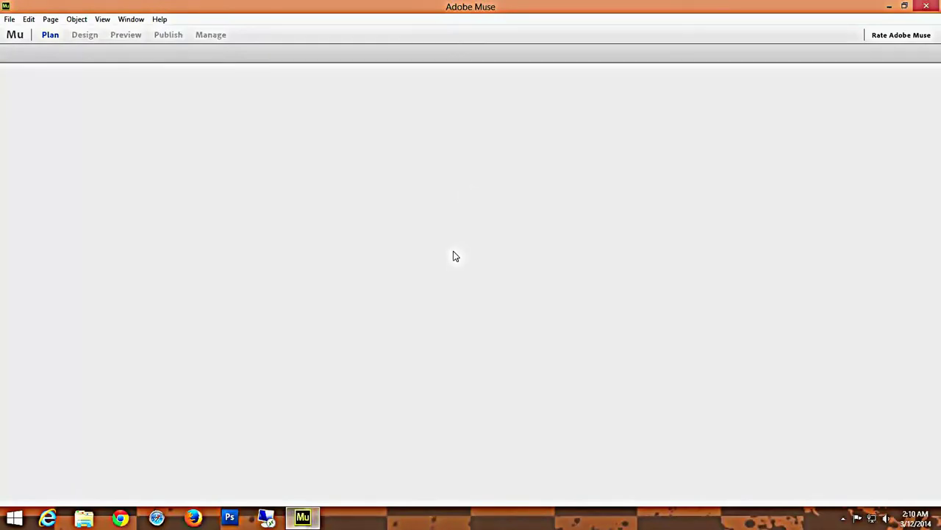
left_click(10, 20)
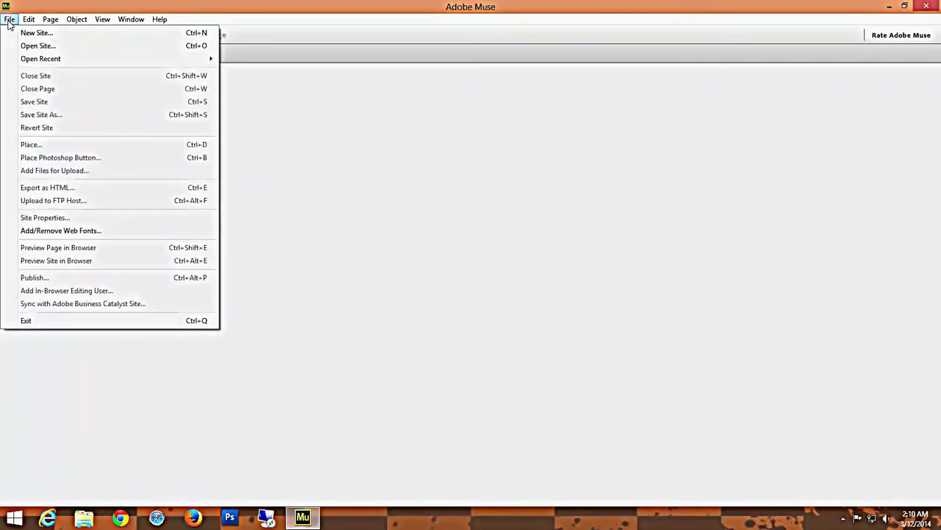
left_click(34, 31)
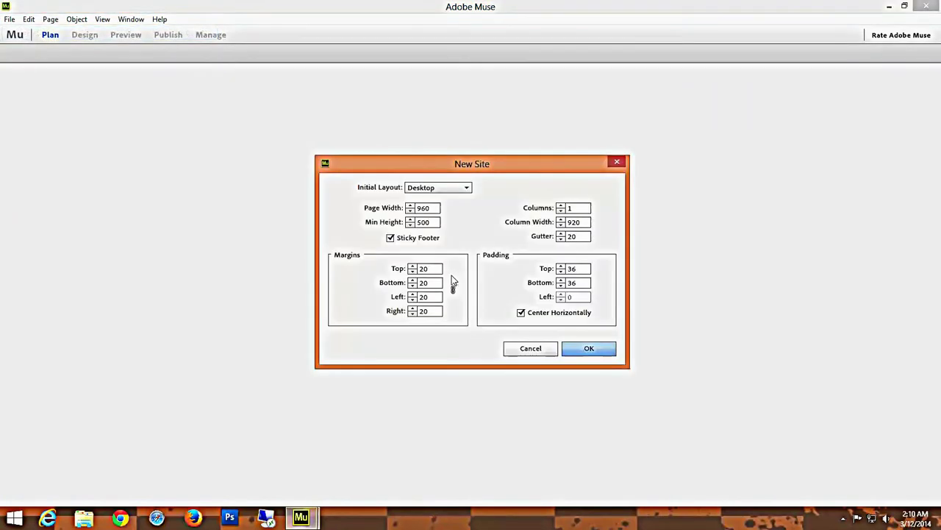
left_click(466, 189)
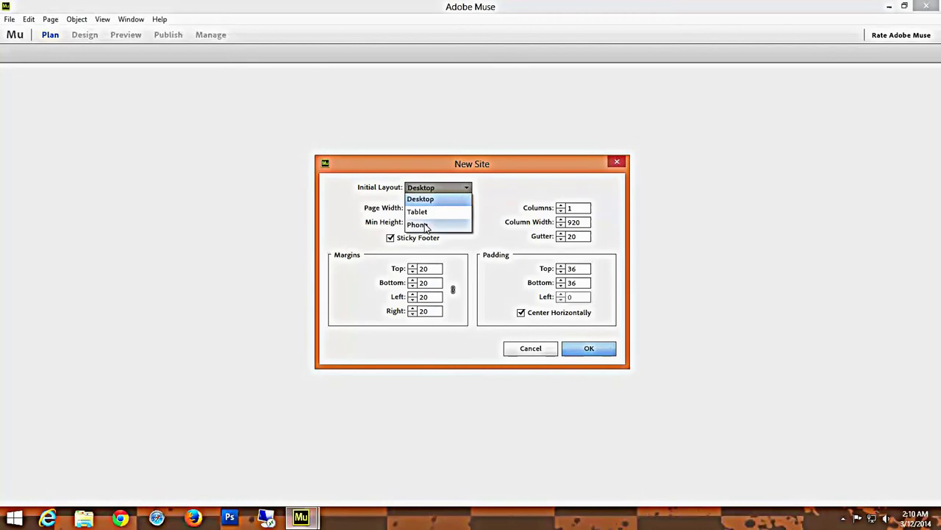
left_click(494, 210)
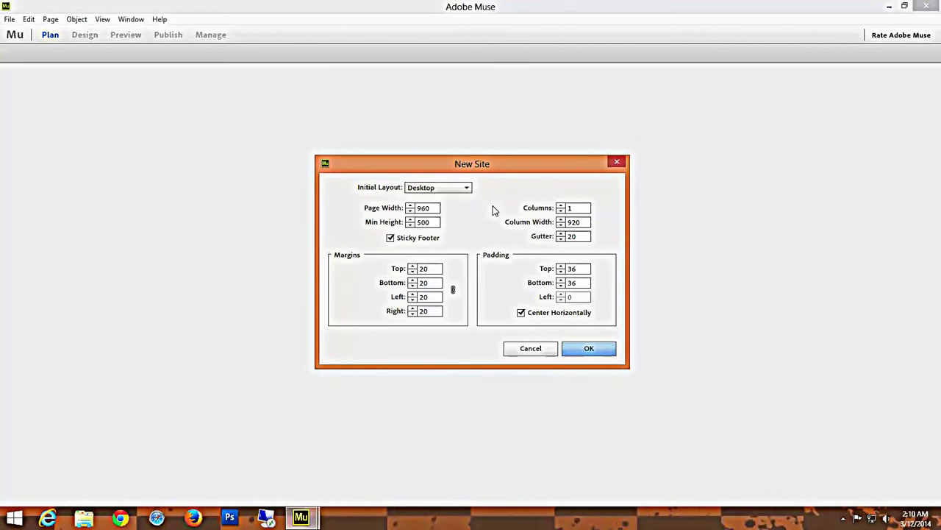
Set the new site's page width to 960 and minimum height to 1250, and create the site.
double_click(433, 209)
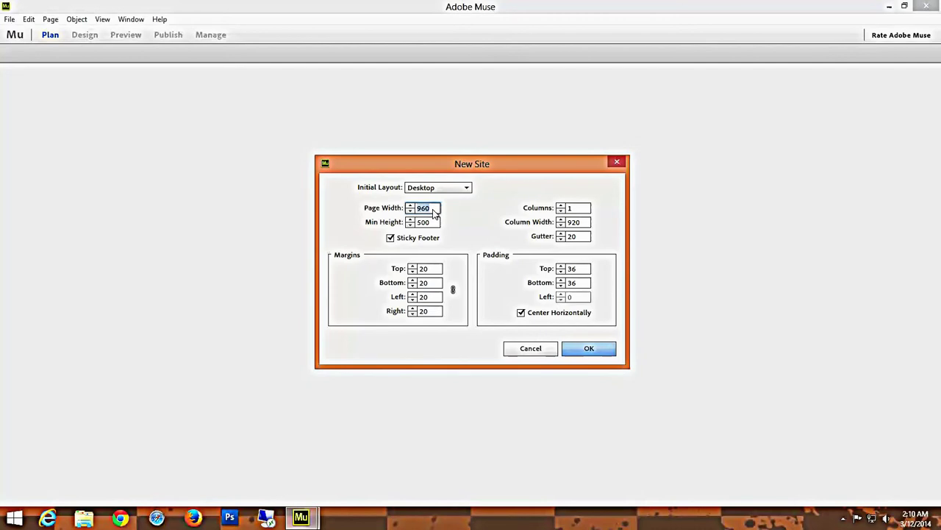
type("1024")
double_click(431, 221)
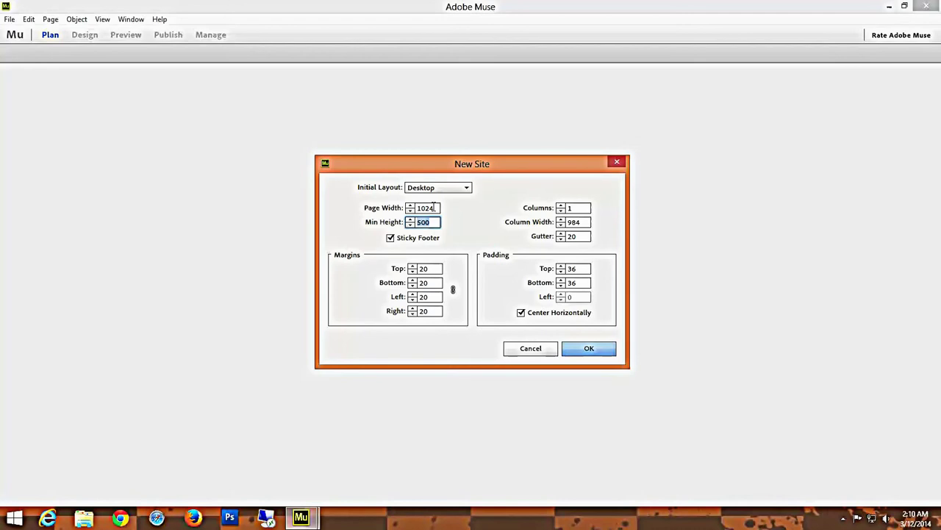
type("1250")
left_click(434, 207)
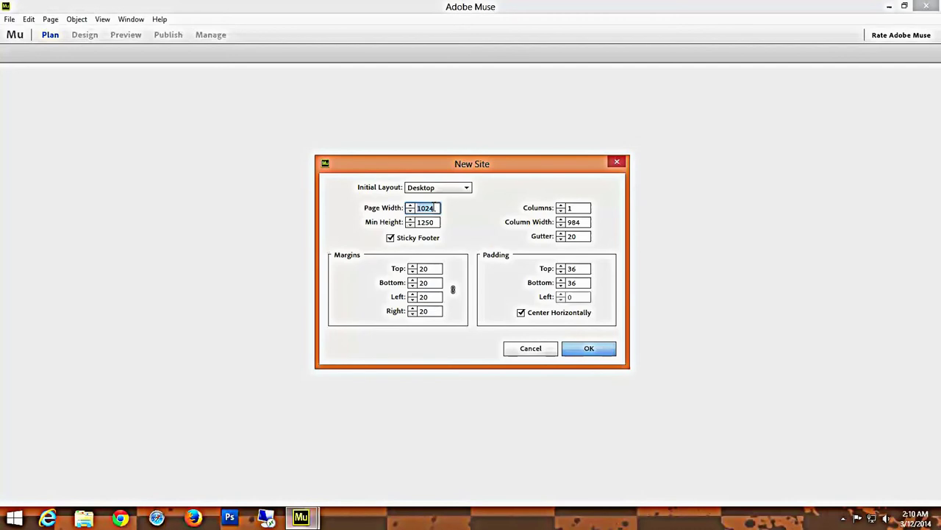
type("960")
left_click(589, 349)
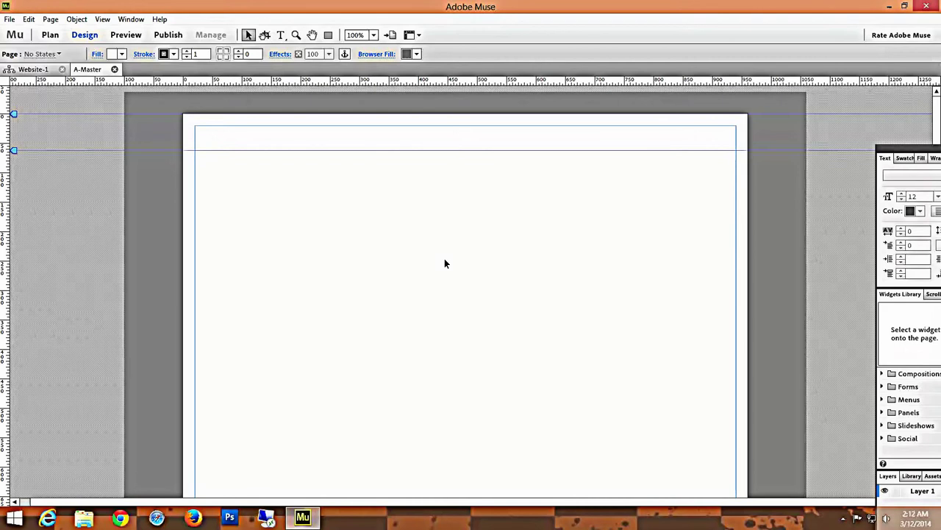
In the site plan, add two pages after Home named About US and Contact Us.
left_click(34, 74)
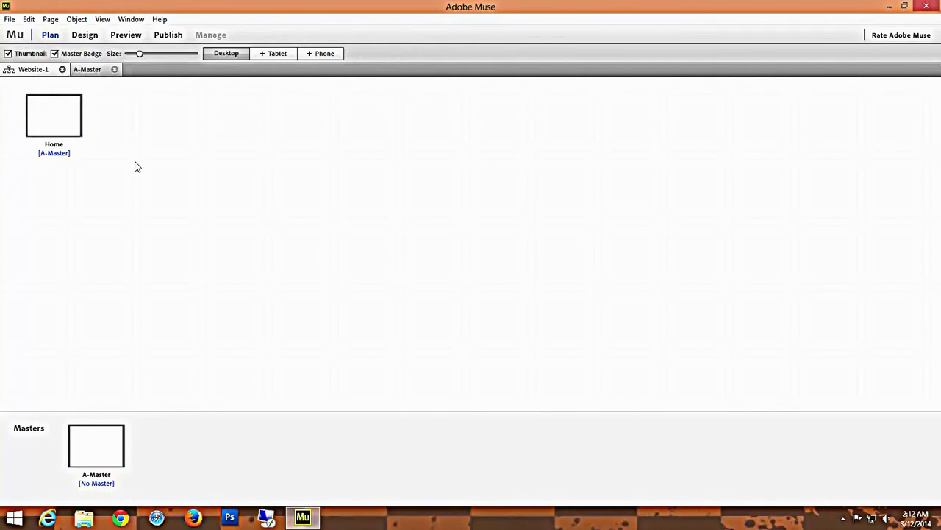
mouse_move(20, 110)
left_click(89, 116)
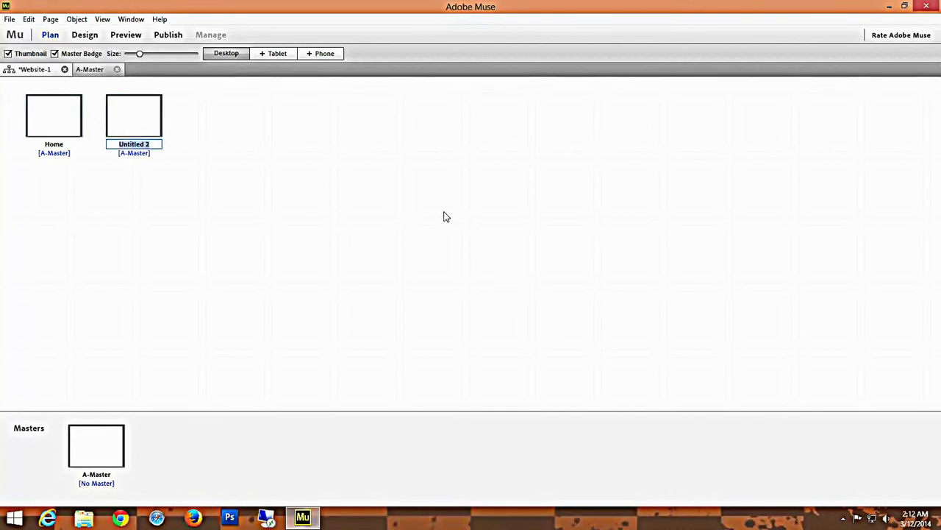
type("About US")
left_click(168, 116)
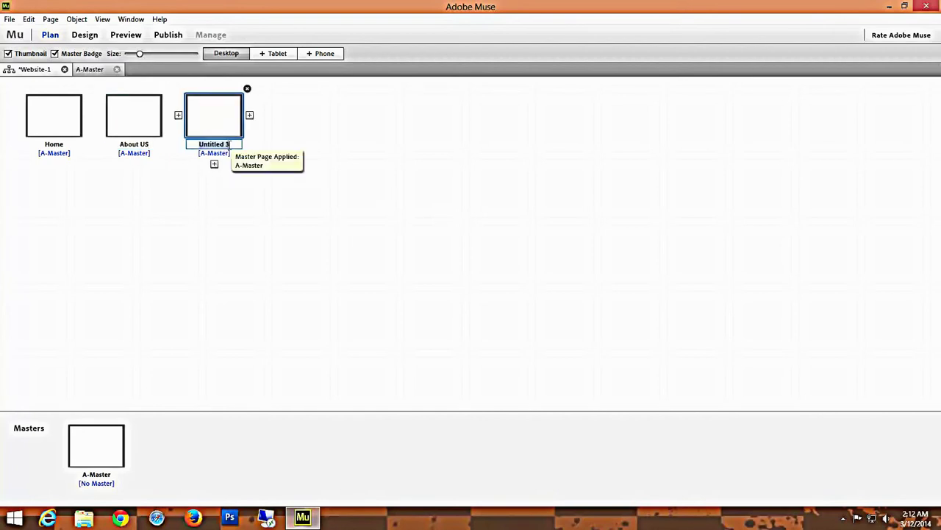
type("Contact Us")
left_click(181, 252)
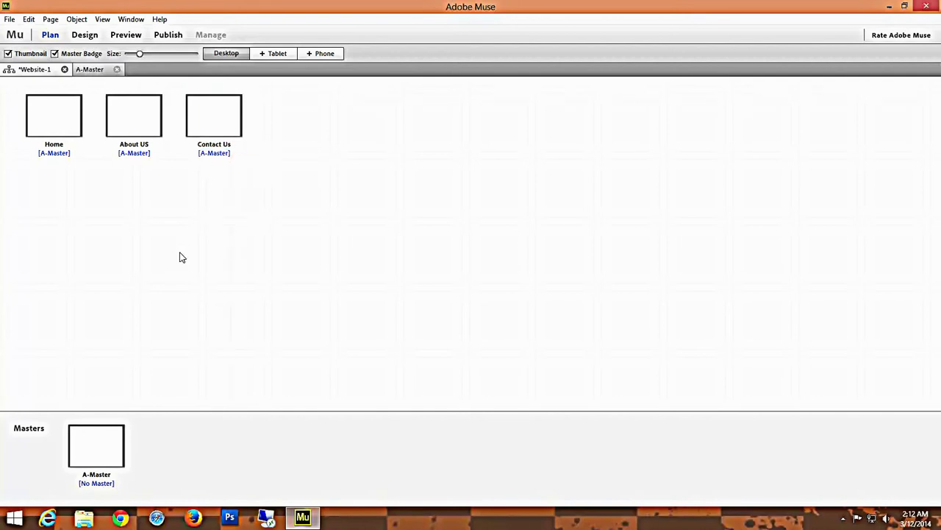
Open the A-Master page for editing and examine its layout from the header guides down to the footer guides.
double_click(99, 449)
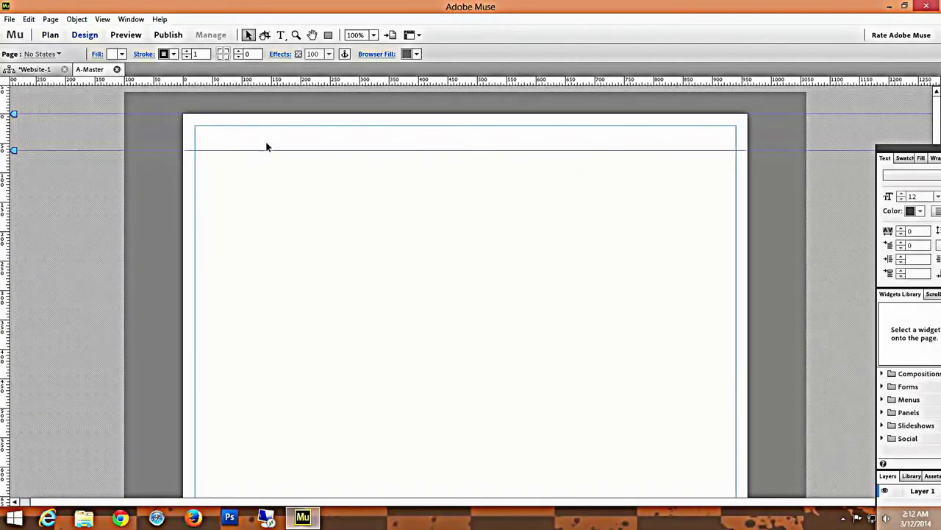
scroll(793, 358, "down", 3)
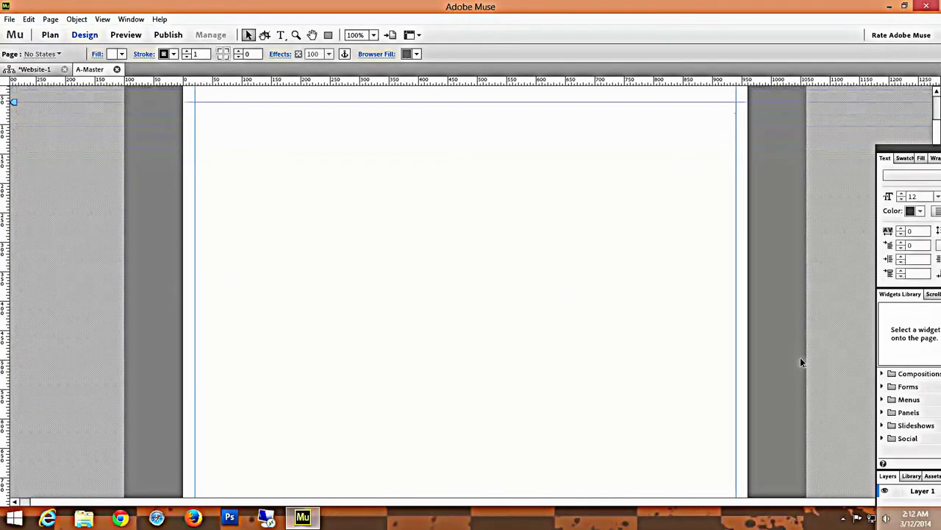
scroll(794, 360, "down", 2)
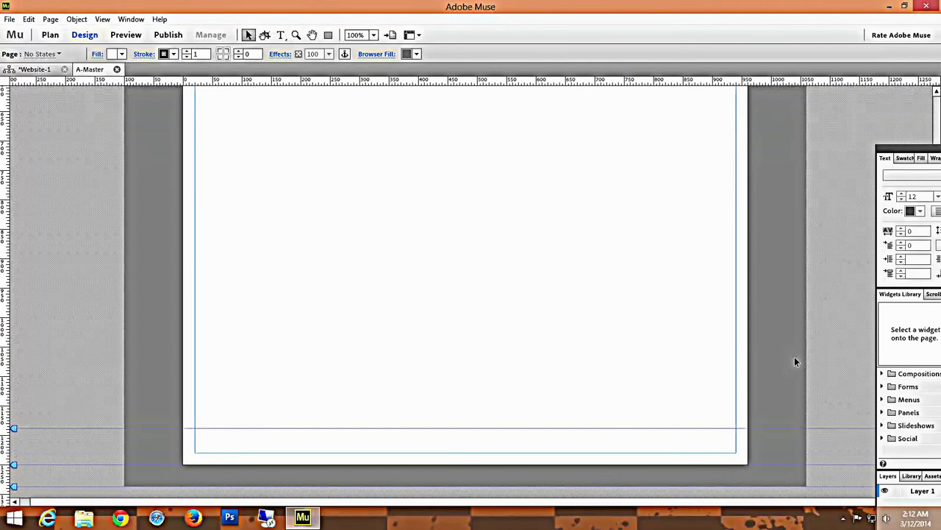
scroll(787, 357, "up", 5)
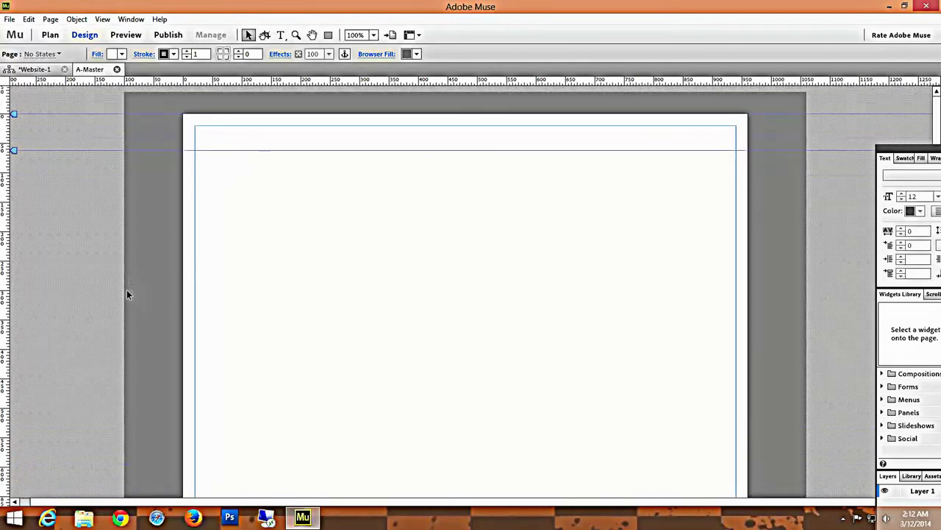
scroll(579, 327, "down", 5)
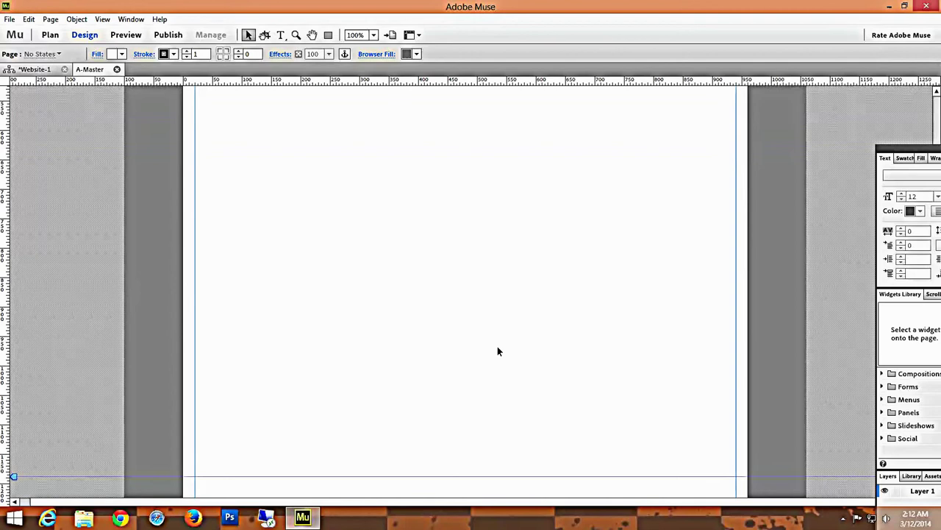
scroll(497, 351, "down", 1)
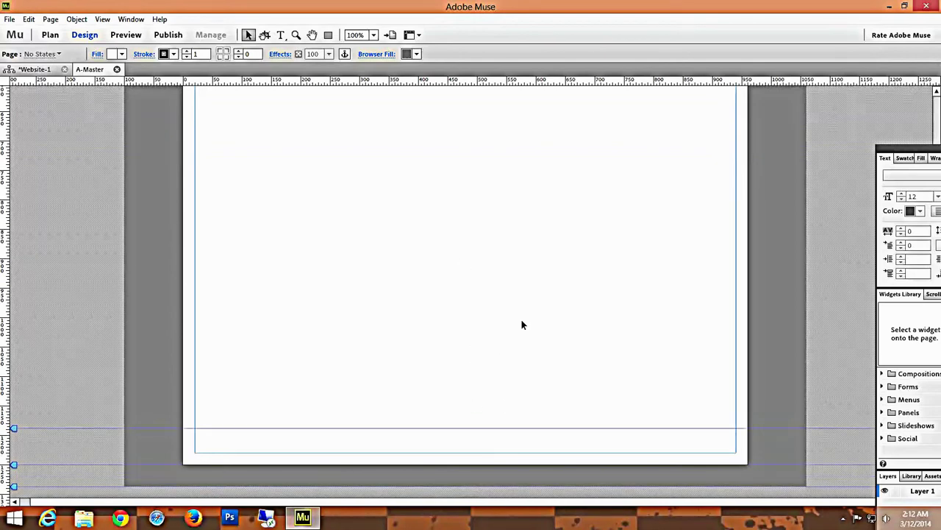
scroll(521, 320, "up", 1)
scroll(521, 324, "up", 3)
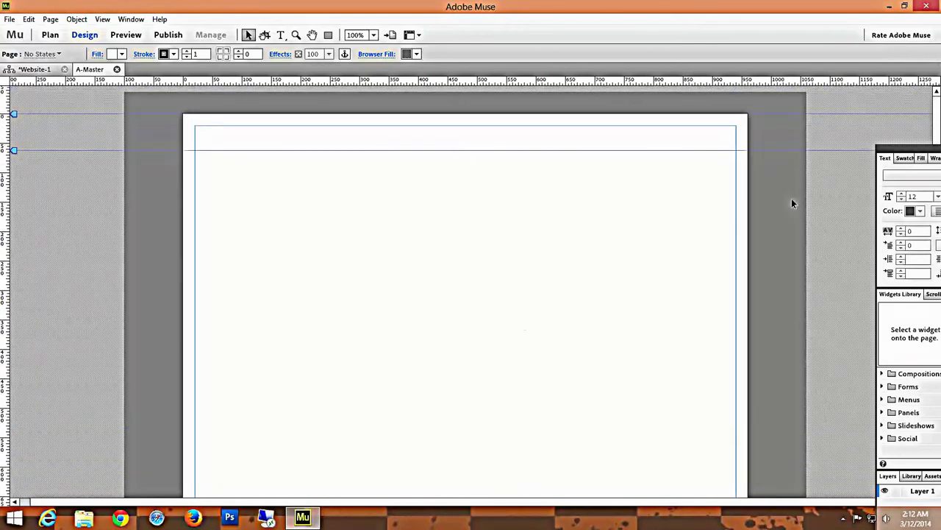
Move the floating panel group up and further inward so more of its text, widget and layer controls show.
left_click_drag(931, 151, 862, 4)
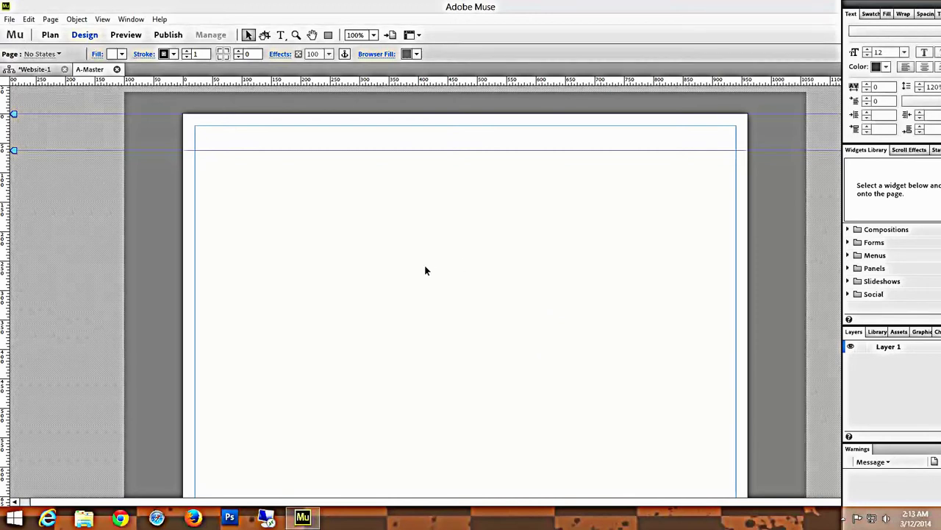
left_click(10, 19)
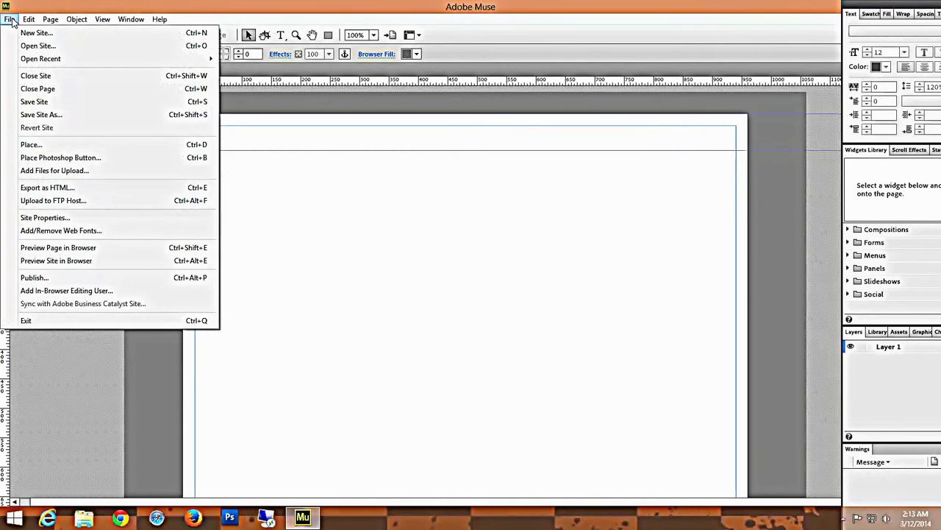
key("Right")
key("Escape")
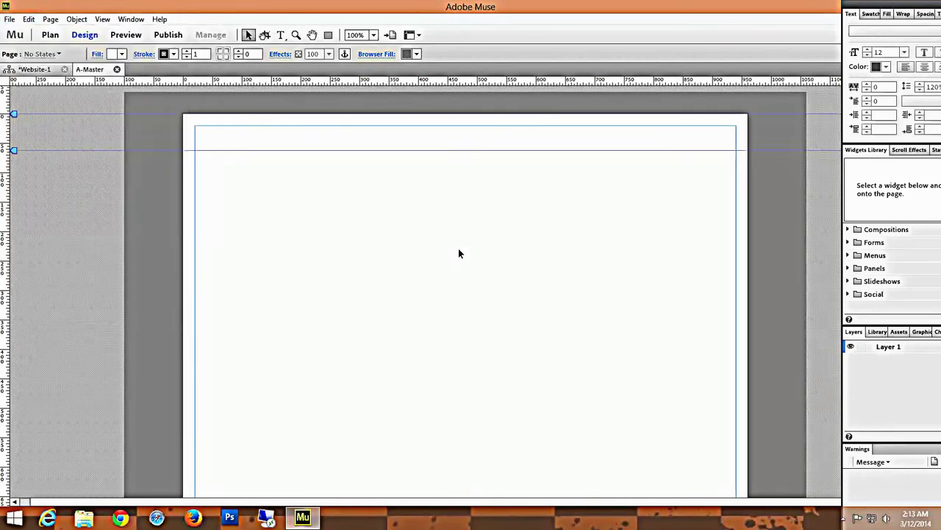
Preview the A-Master page in the browser and examine its full length.
left_click(10, 19)
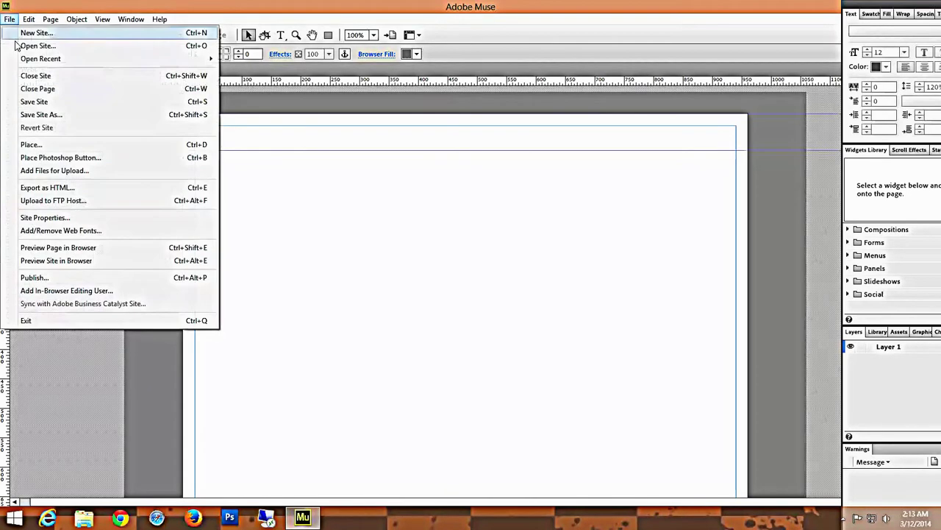
left_click(81, 250)
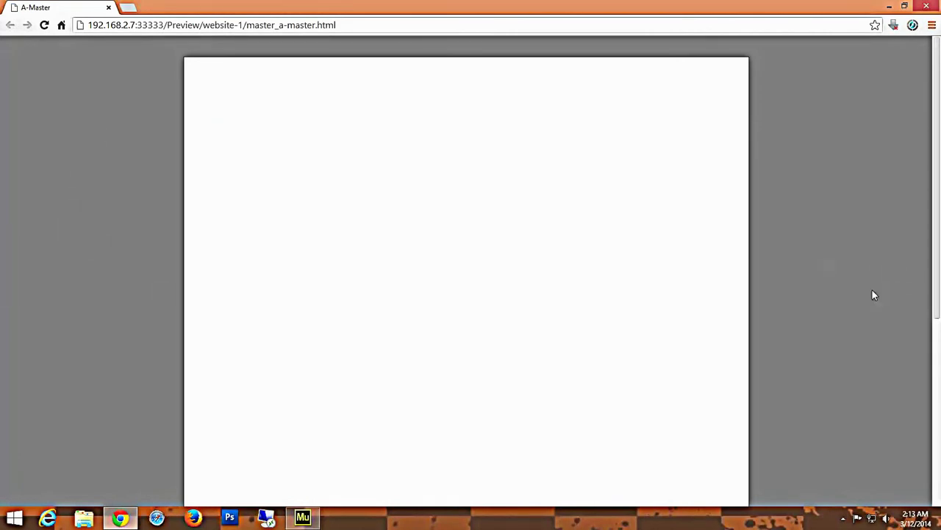
scroll(872, 290, "down", 2)
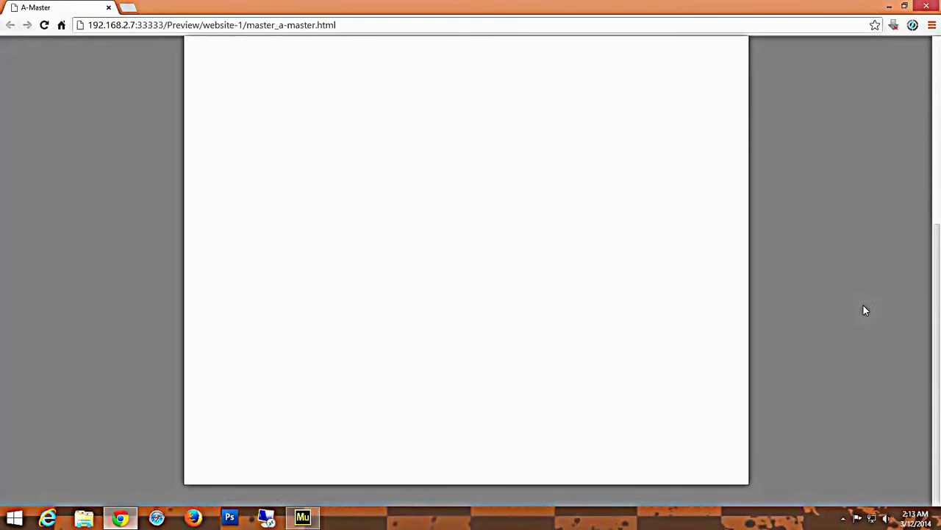
scroll(865, 309, "up", 2)
scroll(865, 310, "down", 2)
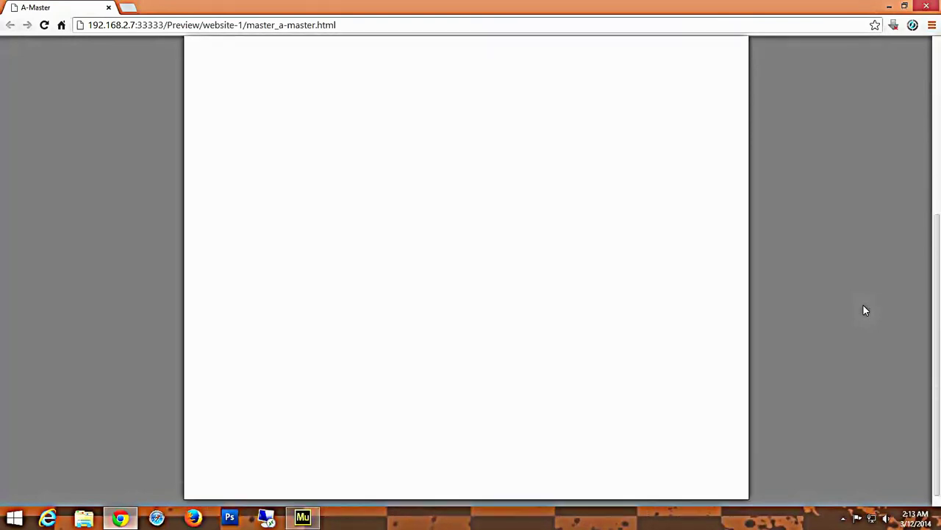
scroll(865, 310, "down", 1)
scroll(865, 309, "up", 3)
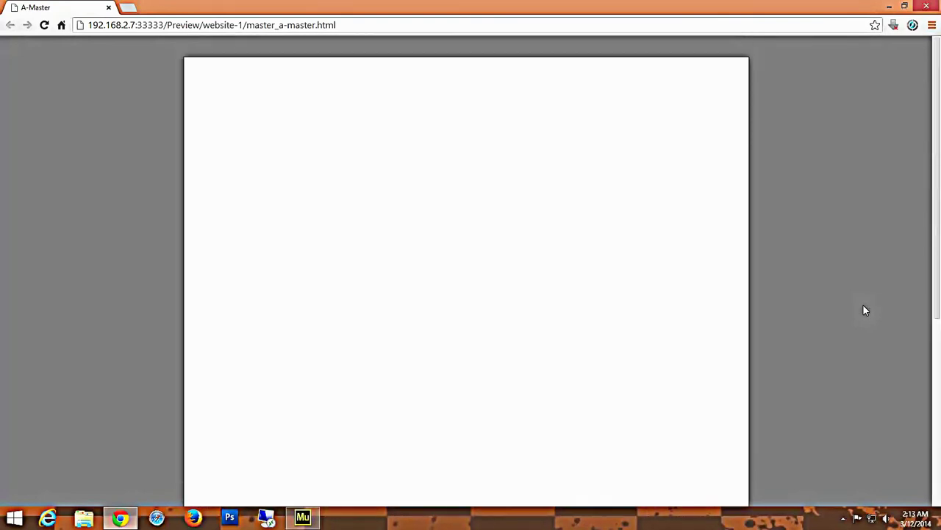
scroll(864, 310, "down", 2)
scroll(865, 309, "up", 2)
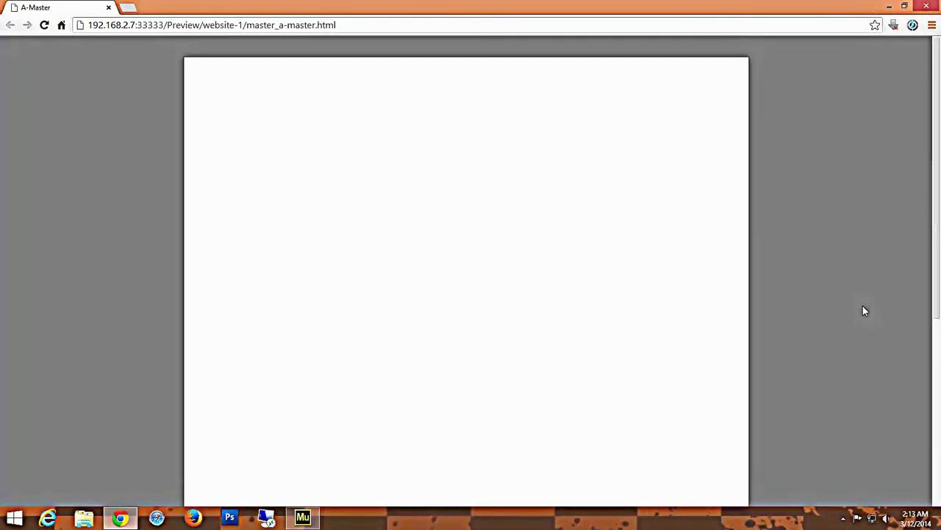
View the HTML source of the previewed A-Master page, return to the preview, and close the browser.
right_click(346, 113)
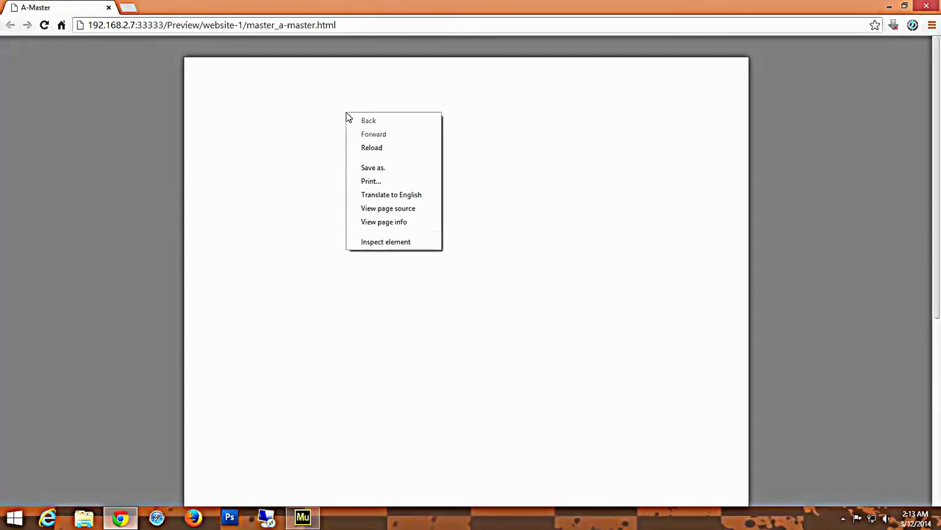
left_click(395, 211)
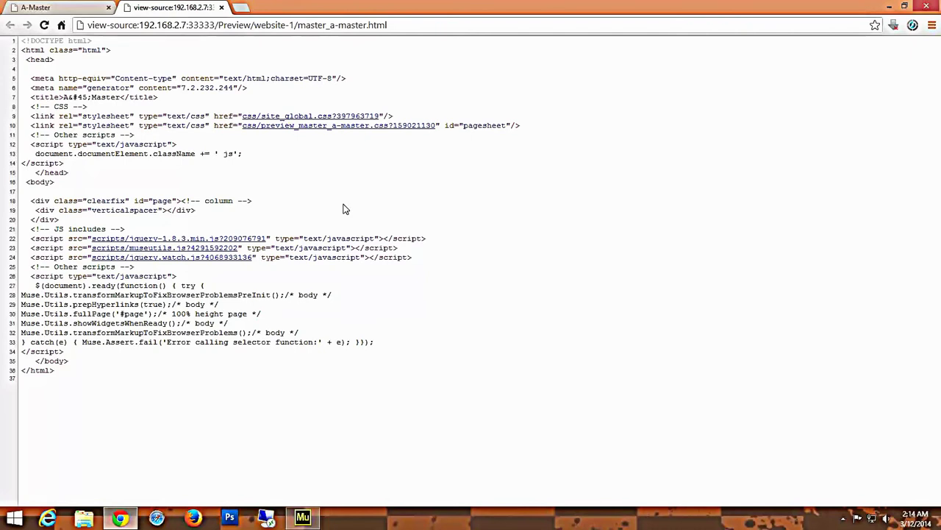
left_click(222, 7)
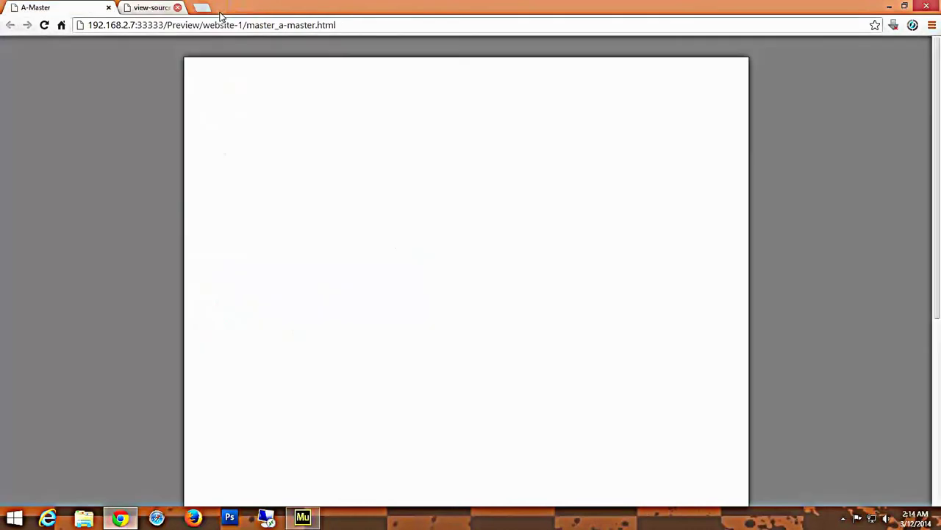
scroll(494, 292, "down", 2)
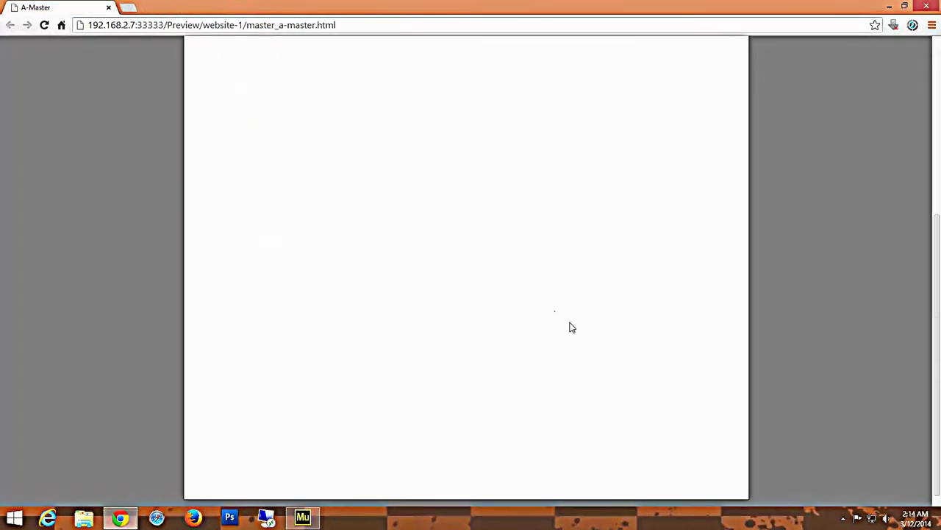
scroll(567, 326, "up", 2)
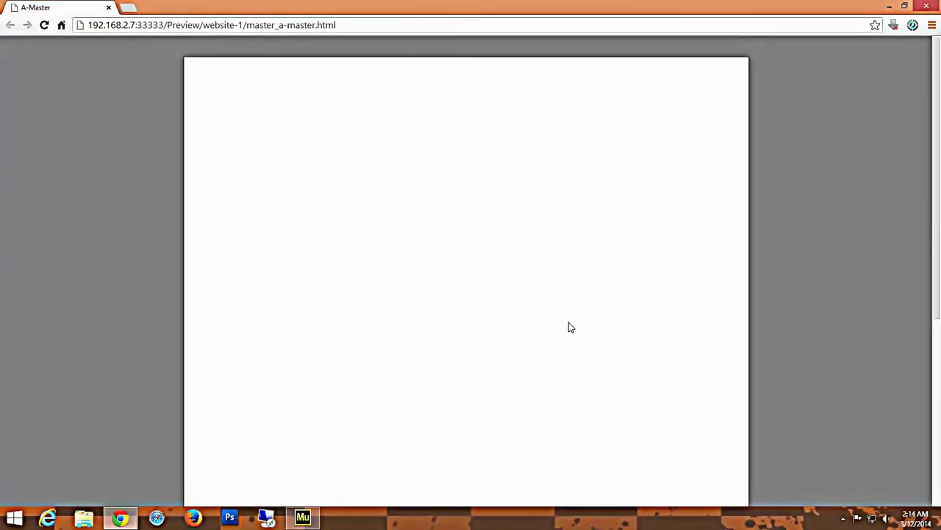
left_click(928, 6)
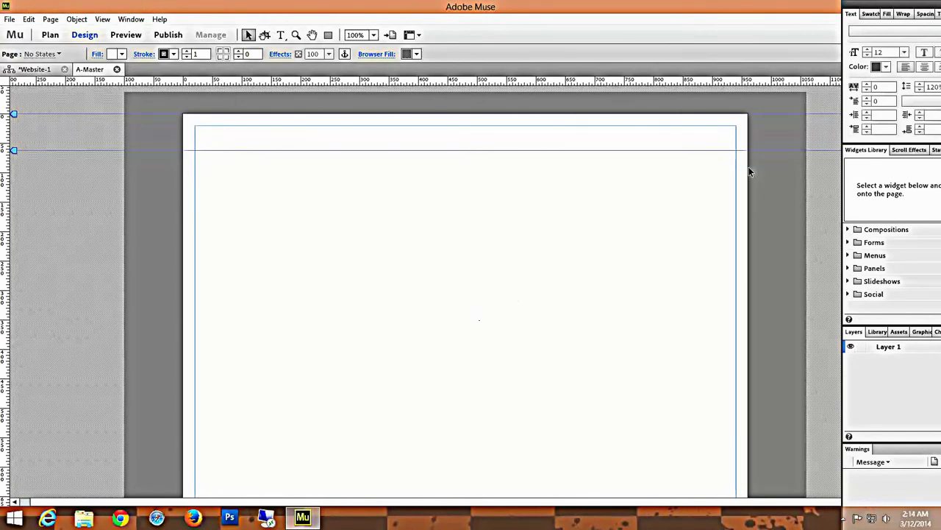
Move the floating panel group slightly inward and examine the A-Master page along its length.
left_click_drag(904, 17, 857, 32)
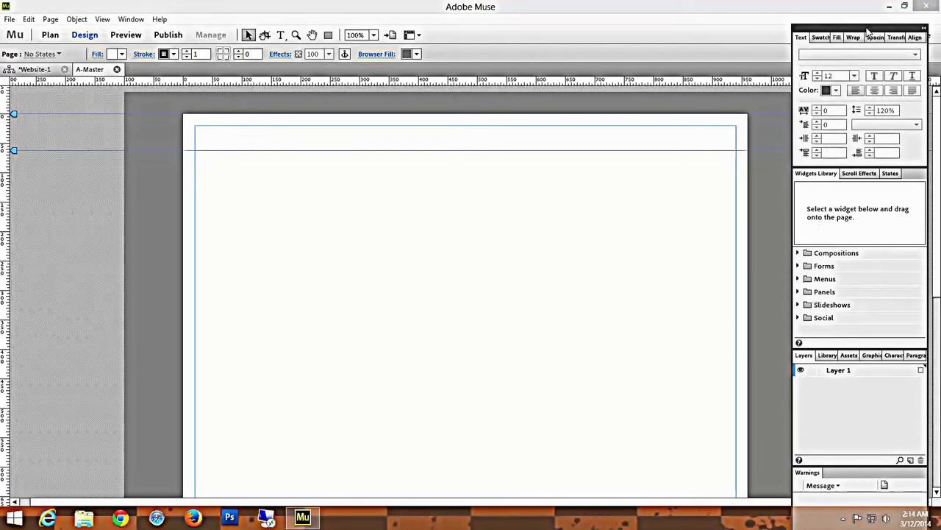
left_click_drag(868, 31, 897, 21)
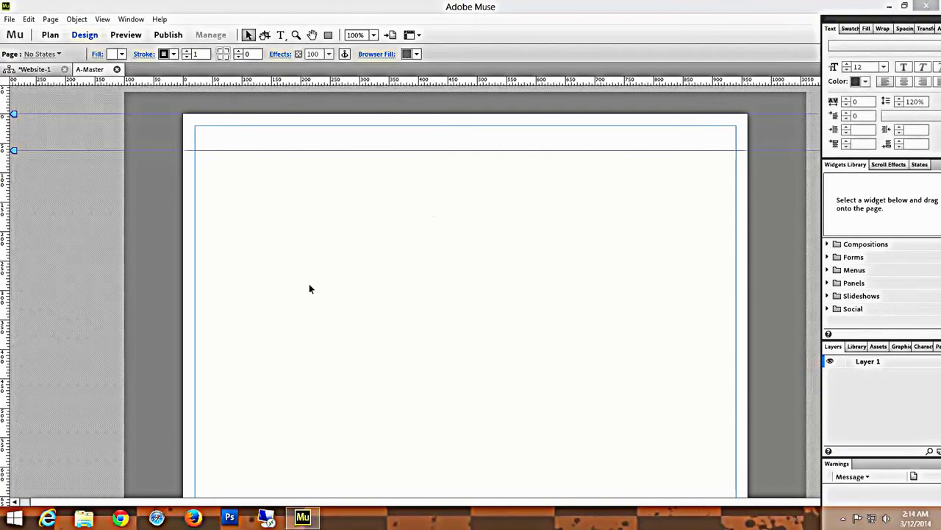
left_click(521, 347)
scroll(519, 347, "down", 3)
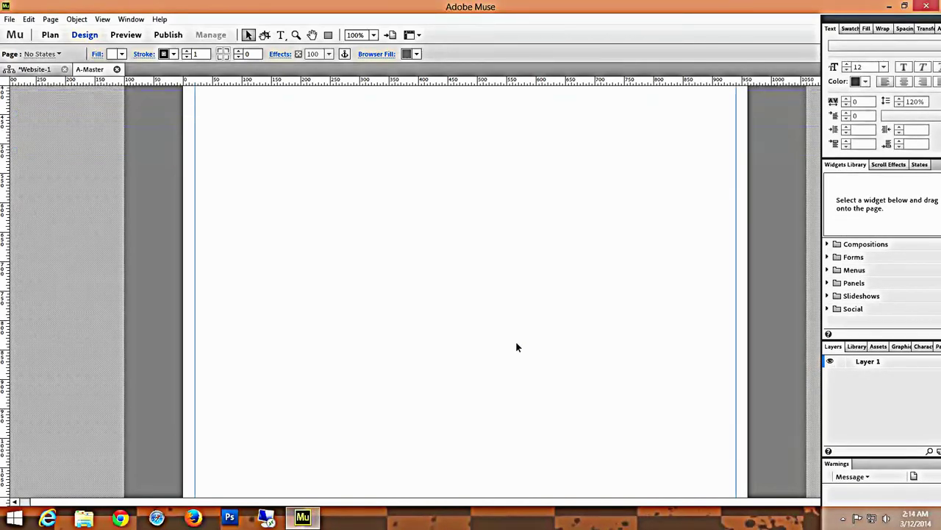
scroll(516, 342, "down", 2)
scroll(514, 342, "up", 2)
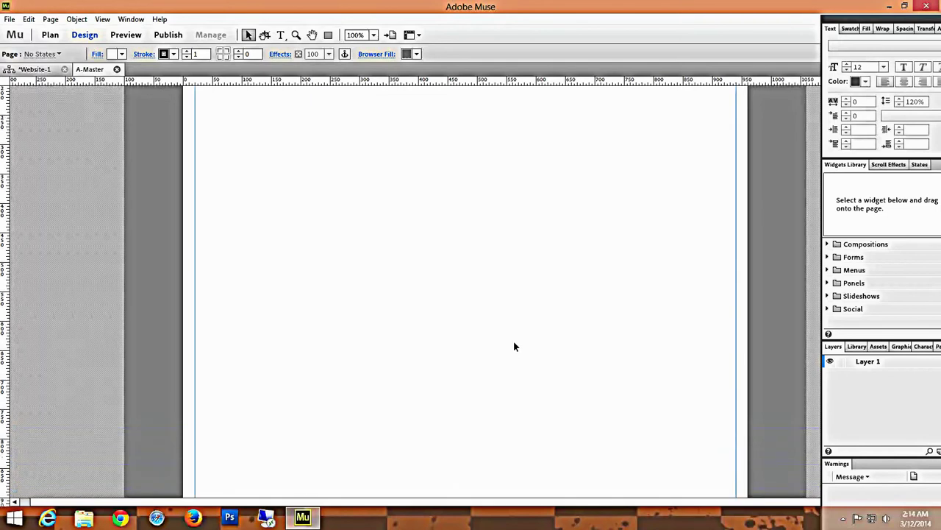
scroll(513, 347, "up", 2)
scroll(513, 346, "down", 1)
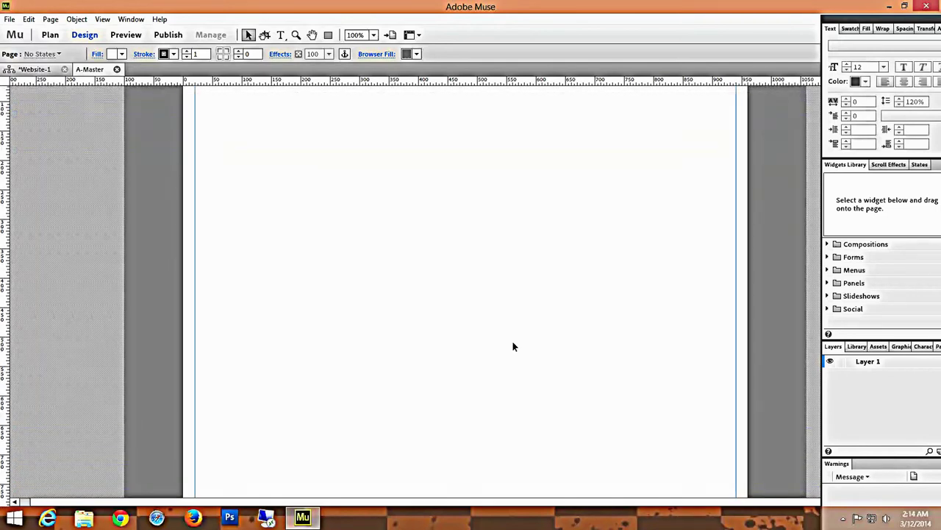
scroll(511, 346, "down", 2)
scroll(510, 346, "up", 3)
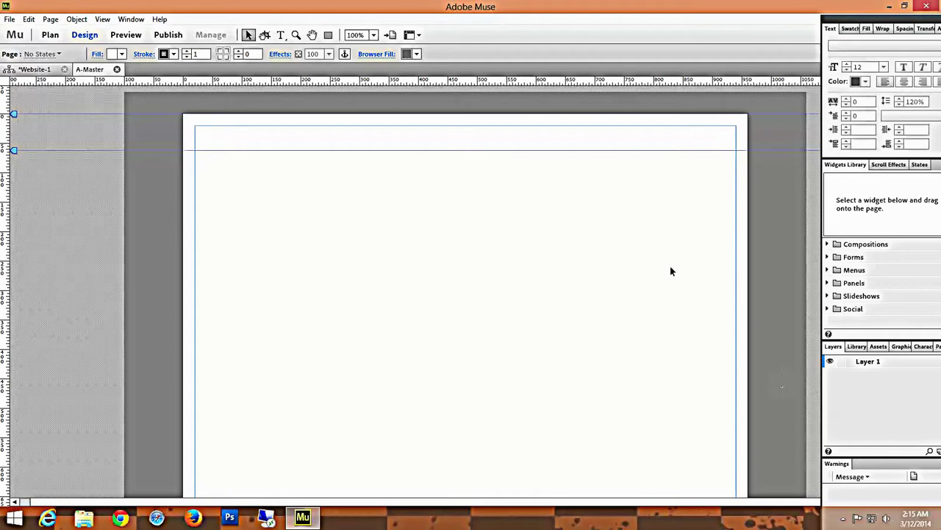
Set the browser fill of the A-Master page to White and check it down to the footer.
left_click(416, 55)
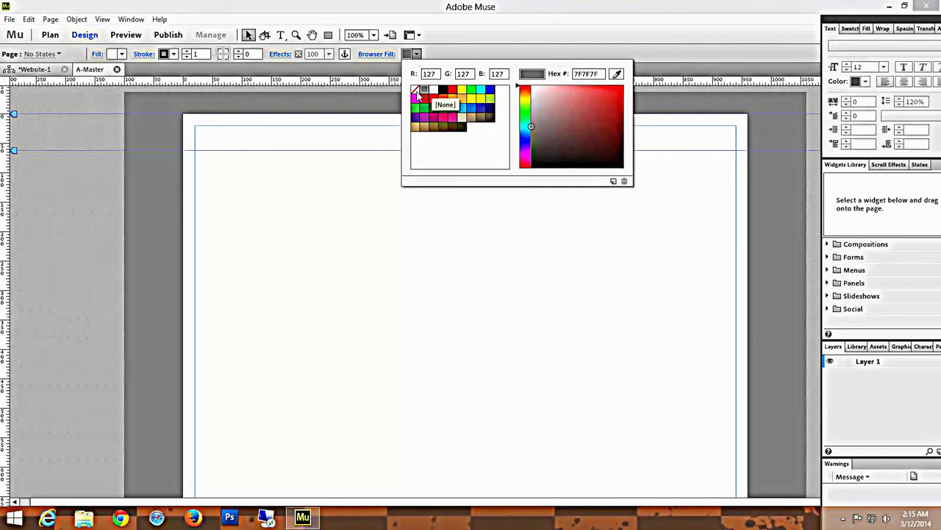
left_click(434, 90)
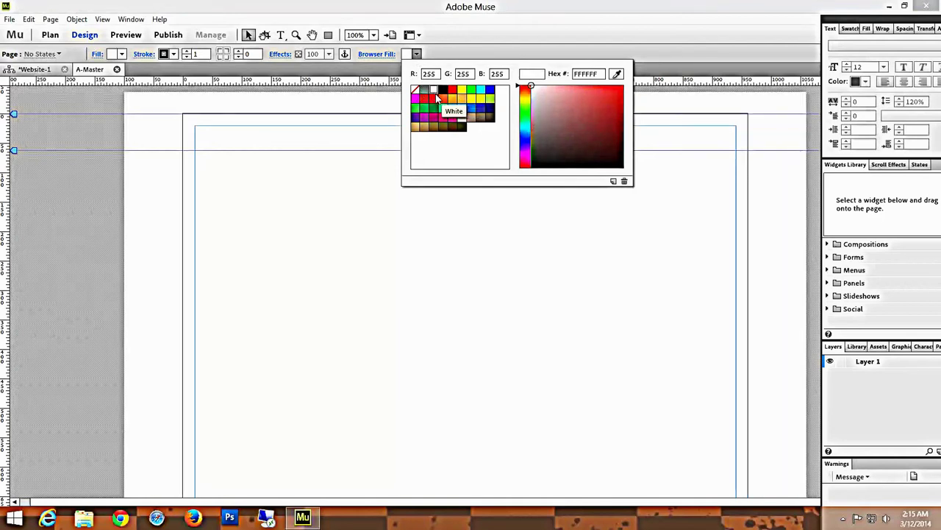
left_click(778, 263)
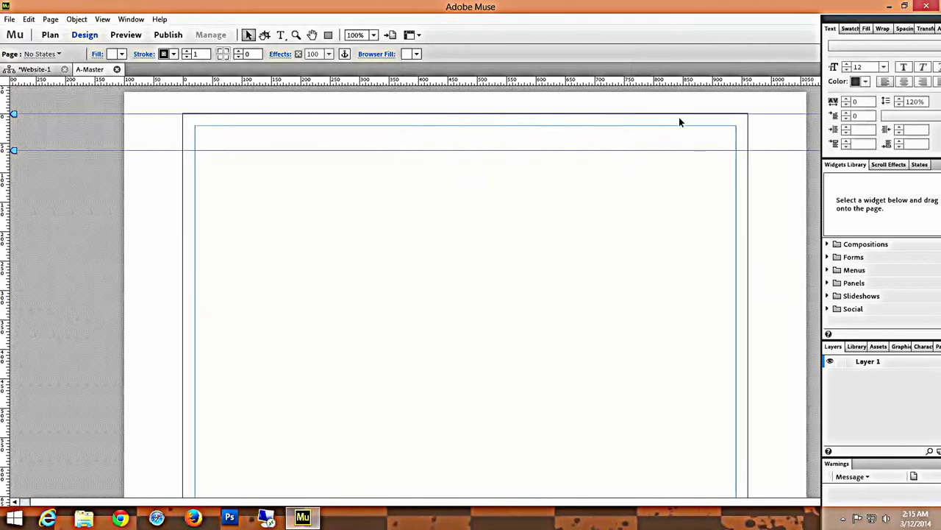
scroll(780, 338, "down", 5)
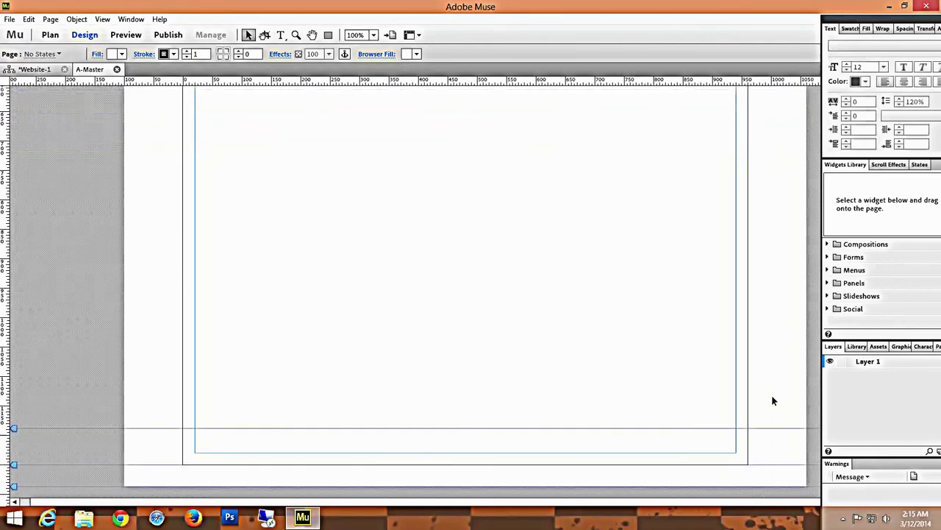
scroll(773, 401, "up", 5)
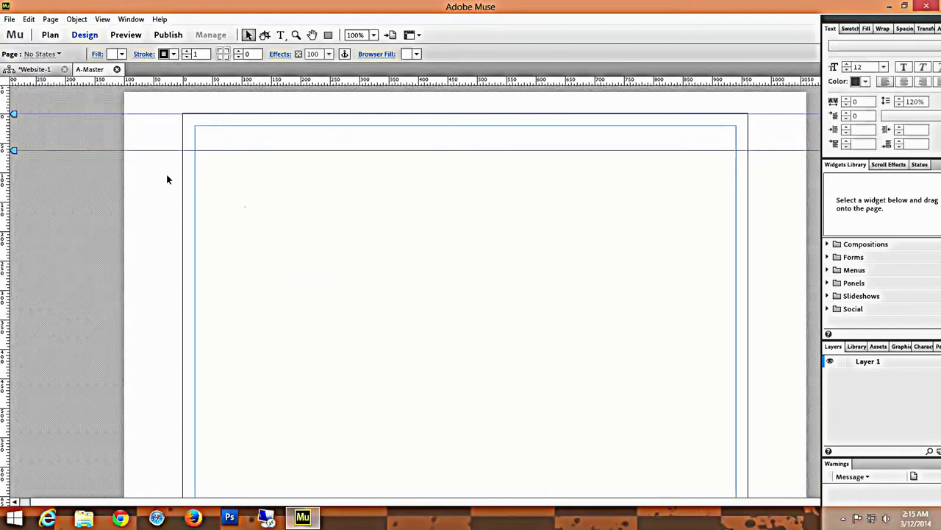
Remove the page outline by setting the A-Master page's stroke colour to None.
left_click(172, 55)
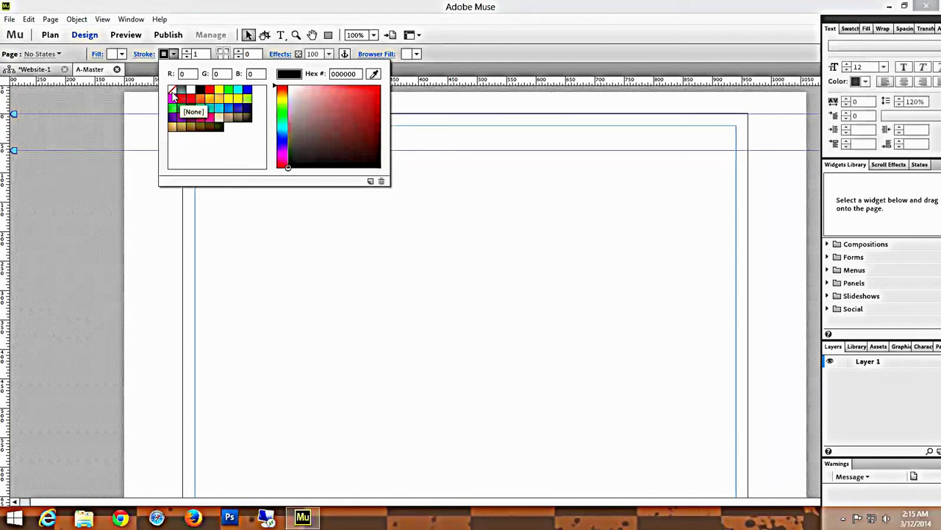
left_click(173, 94)
left_click(258, 290)
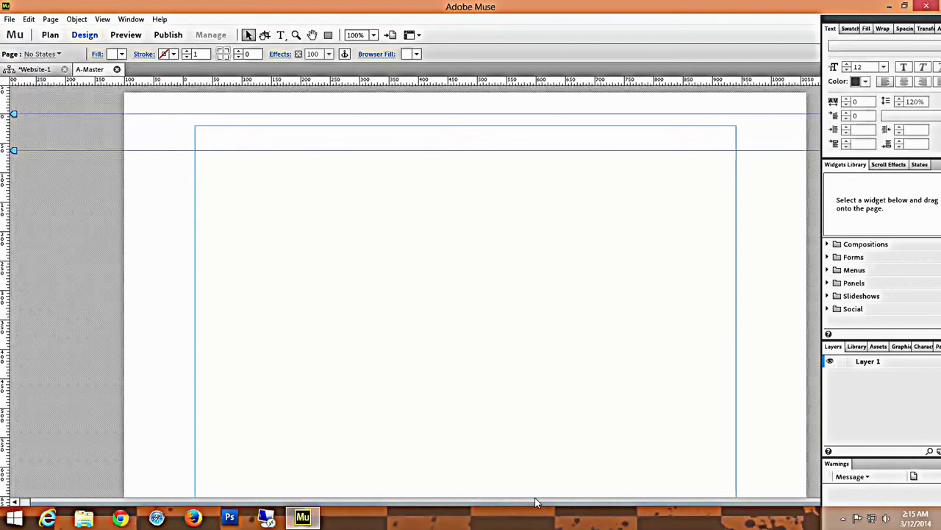
Preview the A-Master page in the browser, inspect its full length, and close the preview.
left_click(9, 19)
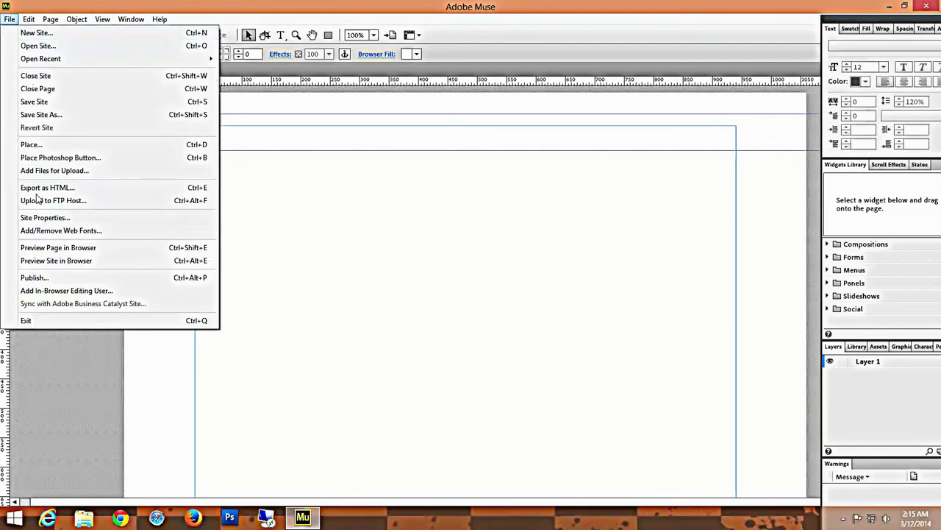
left_click(70, 248)
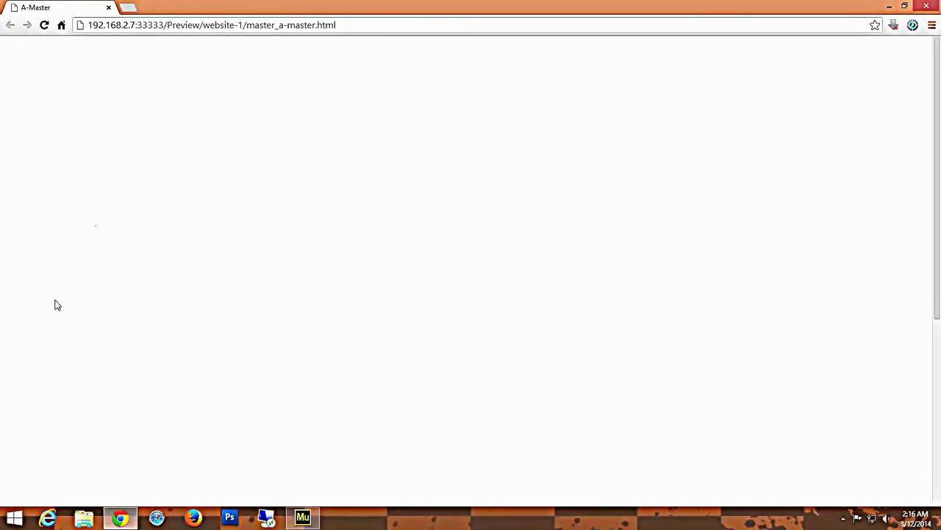
scroll(473, 308, "down", 5)
scroll(473, 309, "up", 5)
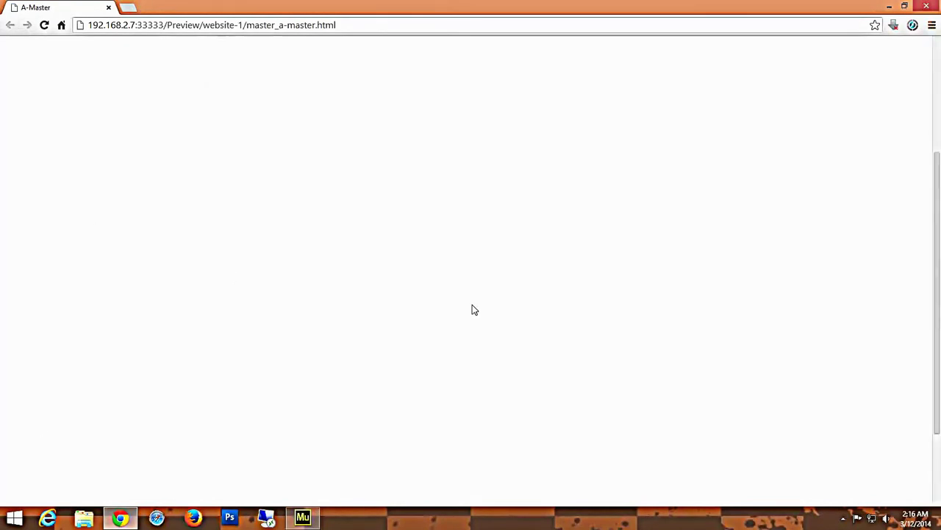
scroll(472, 309, "down", 5)
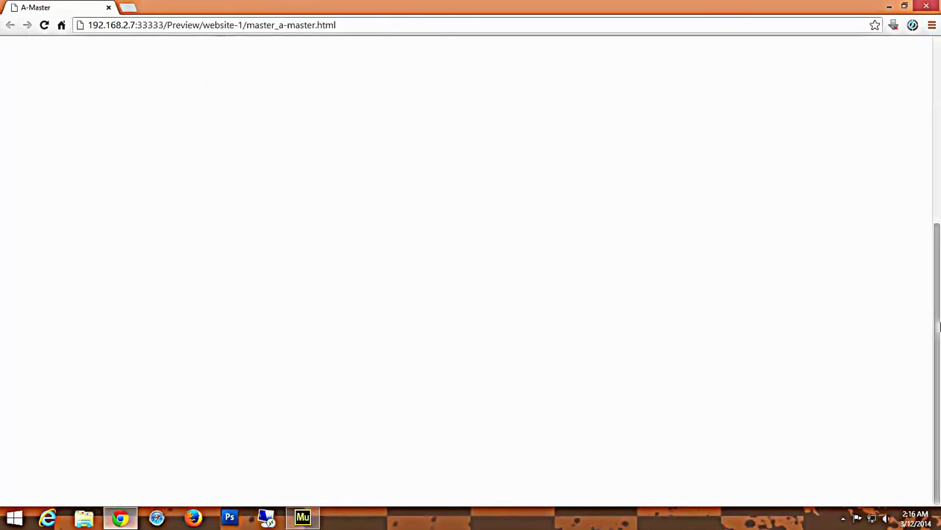
left_click_drag(938, 333, 937, 122)
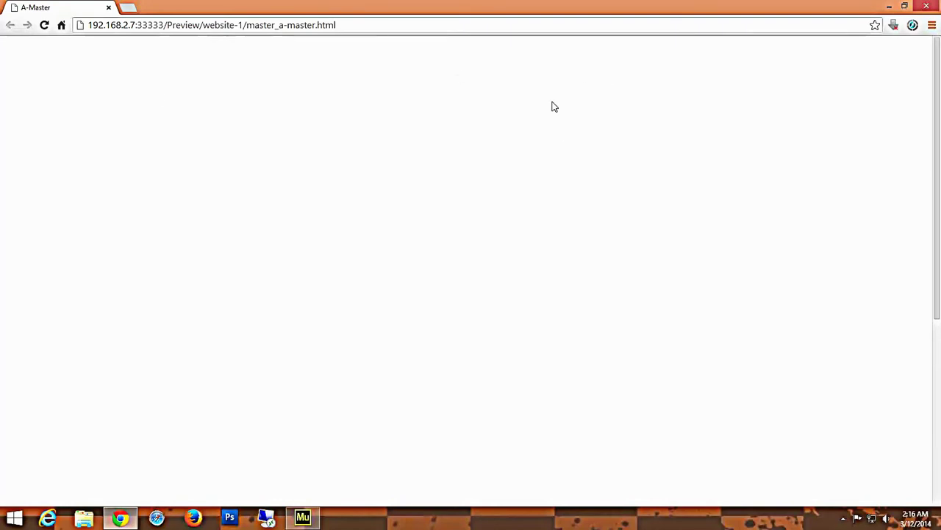
left_click(929, 6)
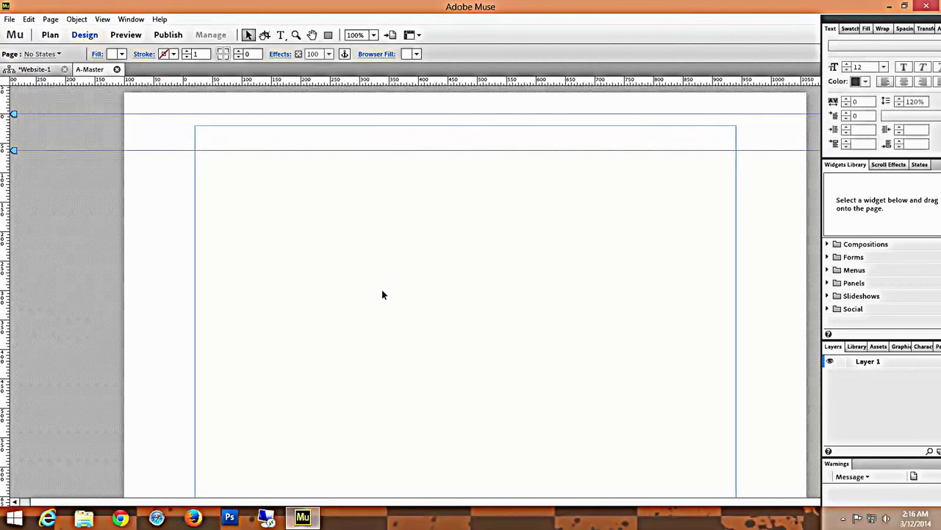
Collapse the floating panel group to icons and place it in the grey area beside the page.
left_click_drag(915, 20, 802, 13)
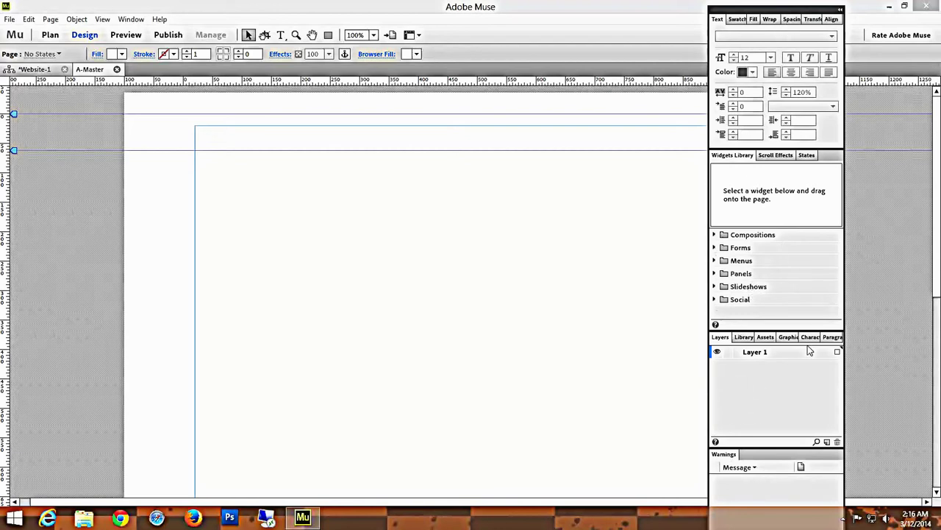
left_click(843, 10)
left_click_drag(717, 7, 880, 129)
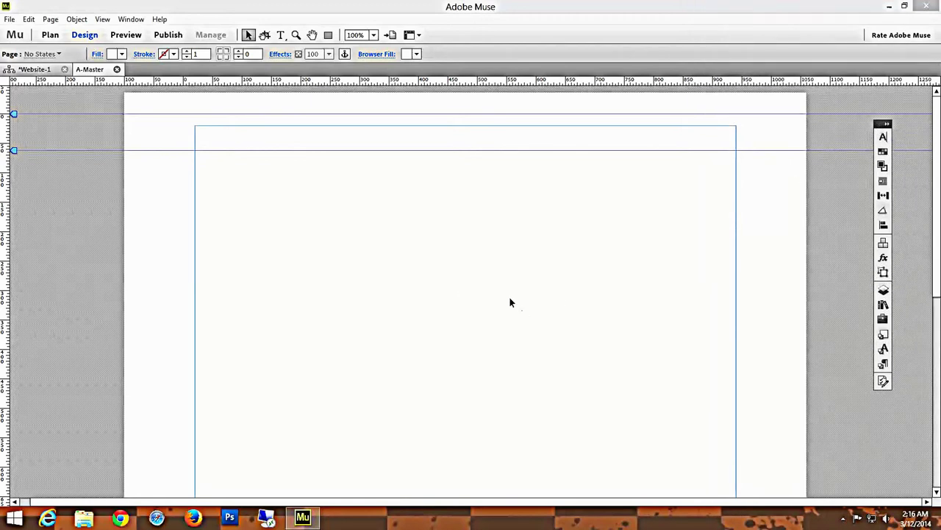
left_click(887, 125)
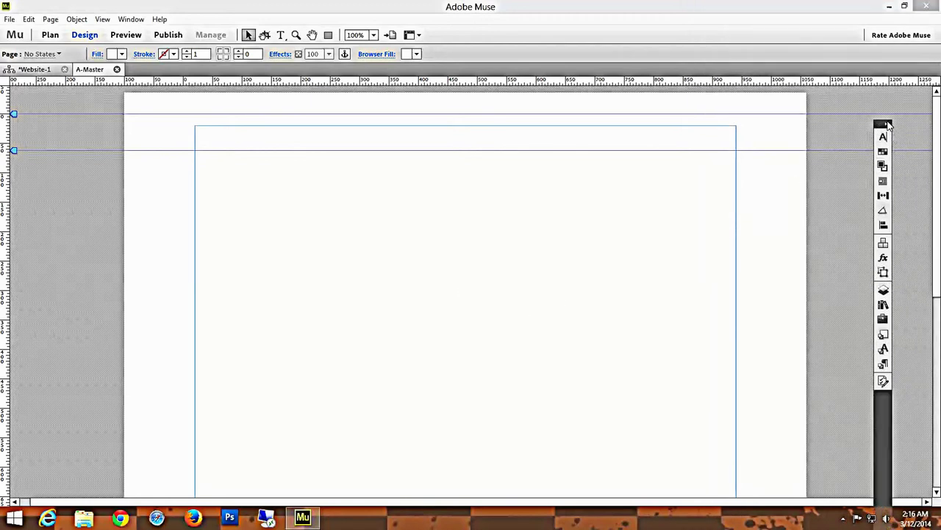
left_click(888, 123)
left_click_drag(888, 125, 725, 44)
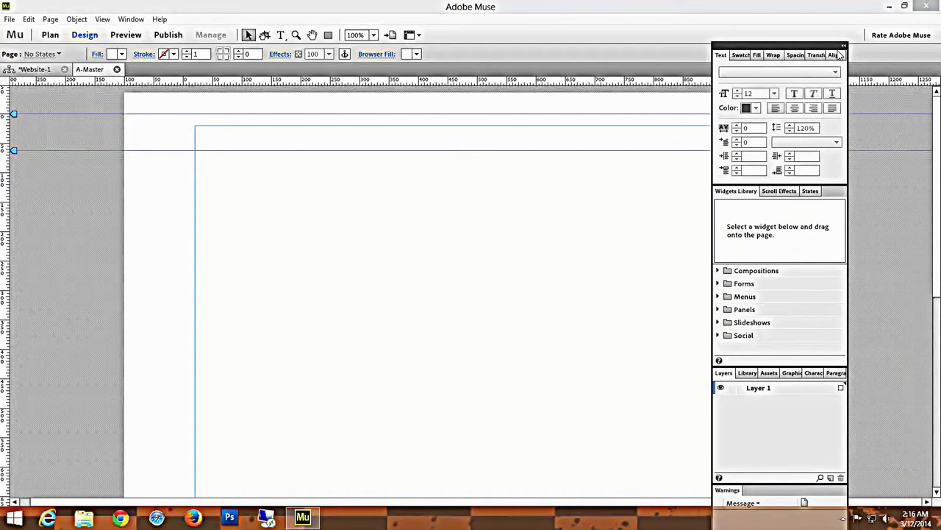
left_click(843, 46)
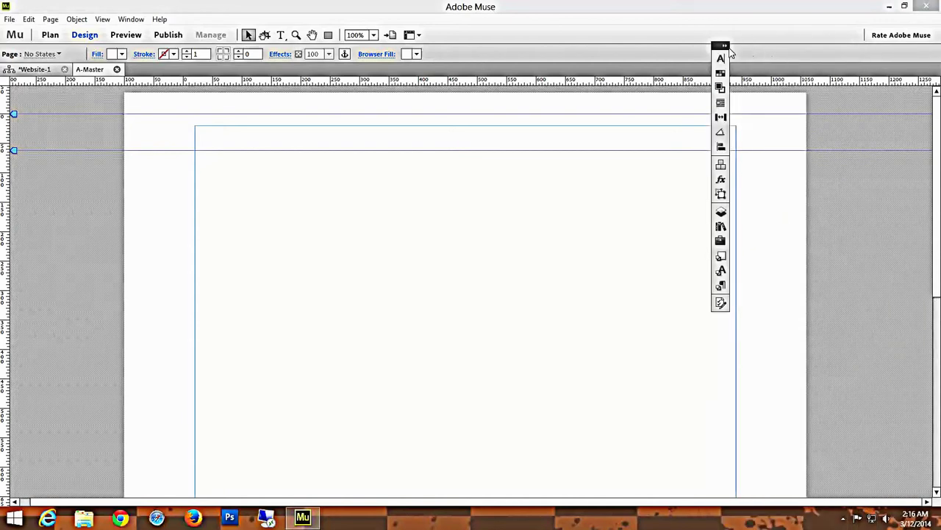
left_click_drag(717, 45, 912, 123)
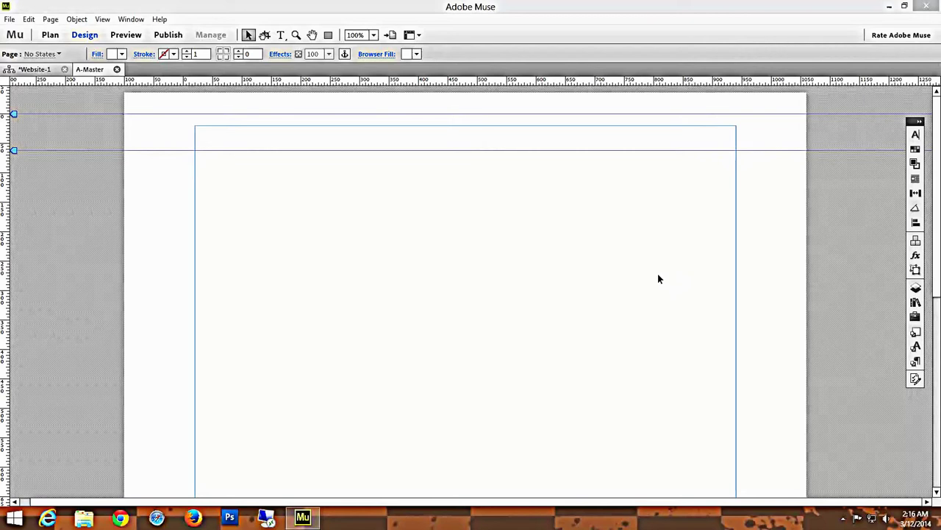
Examine the A-Master page's header and footer guides along its full height.
left_click(838, 331)
scroll(846, 340, "down", 3)
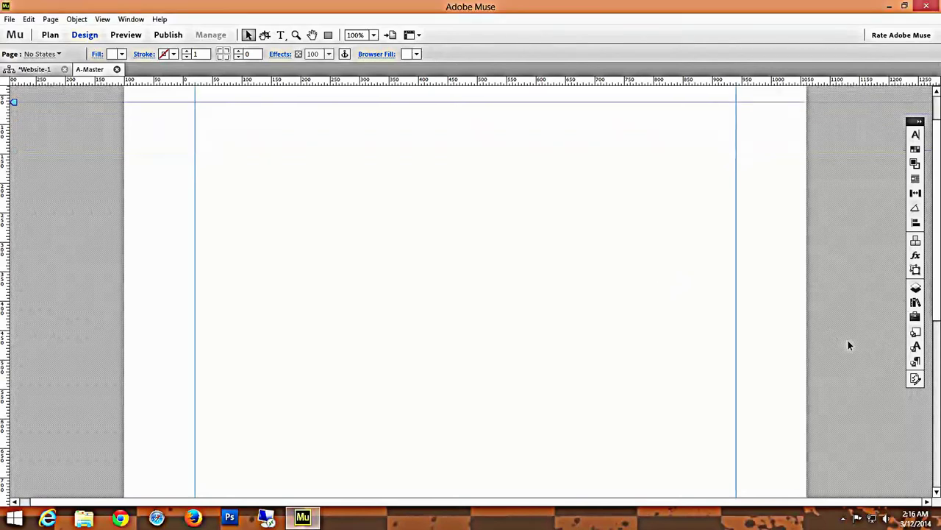
scroll(846, 346, "down", 3)
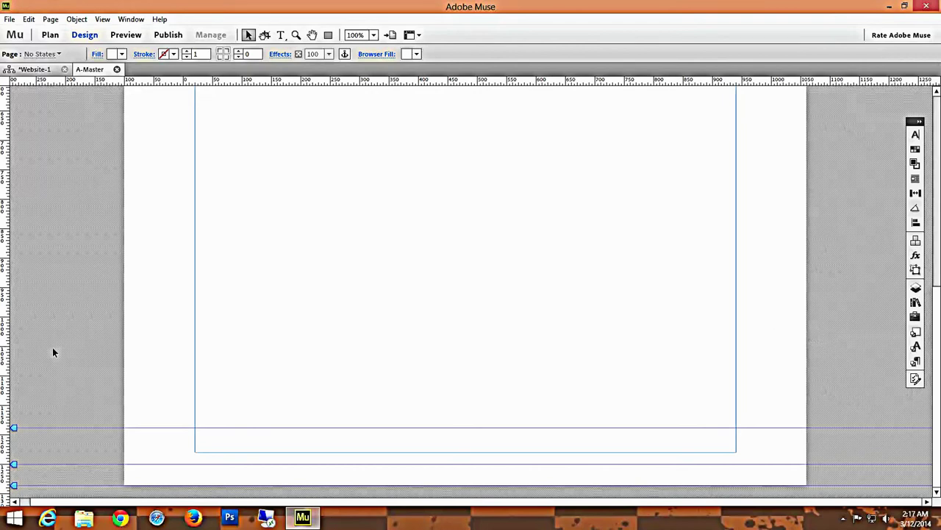
scroll(439, 355, "up", 3)
scroll(439, 355, "up", 2)
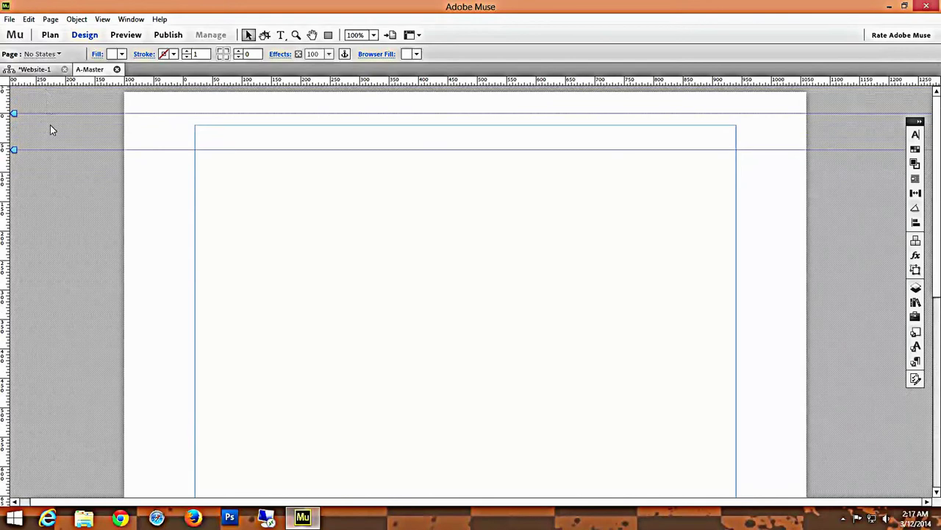
scroll(90, 378, "down", 5)
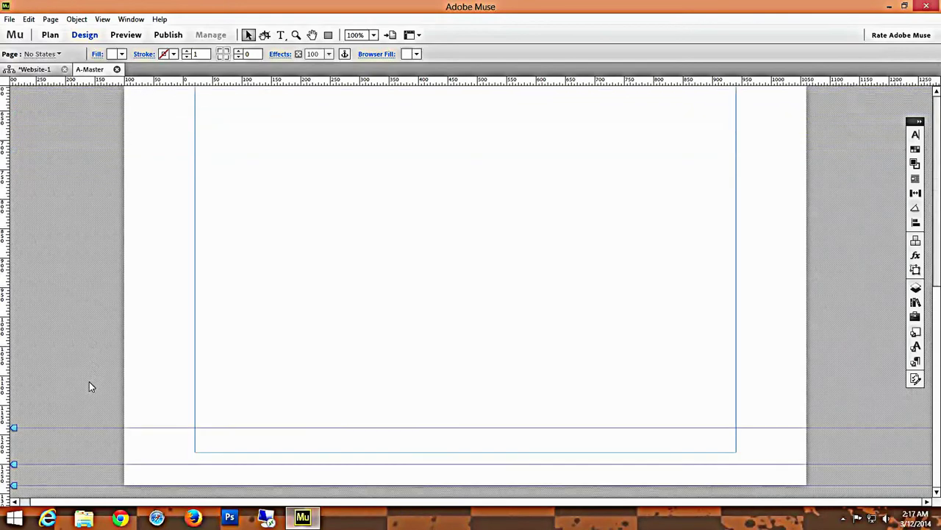
Move the A-Master page's top-of-page guide to Y 0 px and lower the header guide to about 180 px.
scroll(70, 191, "up", 5)
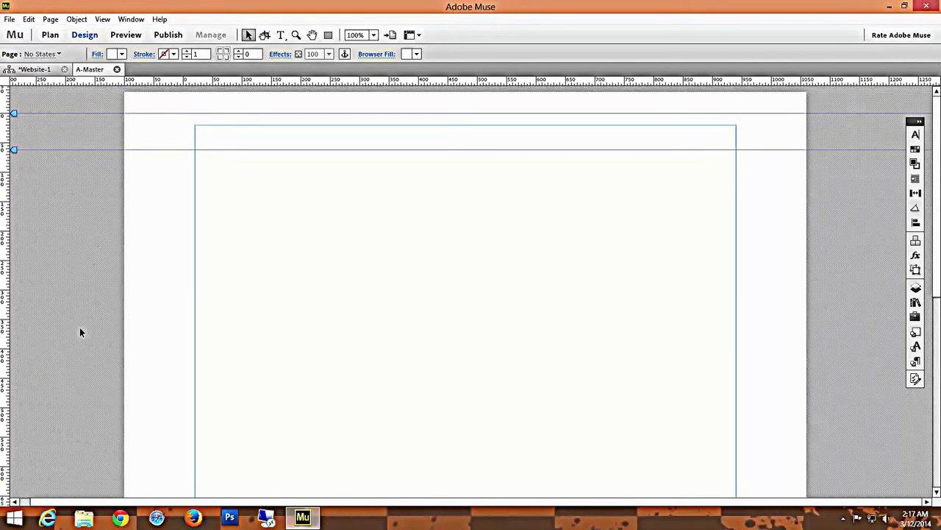
scroll(80, 330, "down", 2)
scroll(80, 327, "down", 3)
scroll(79, 327, "up", 5)
left_click(35, 69)
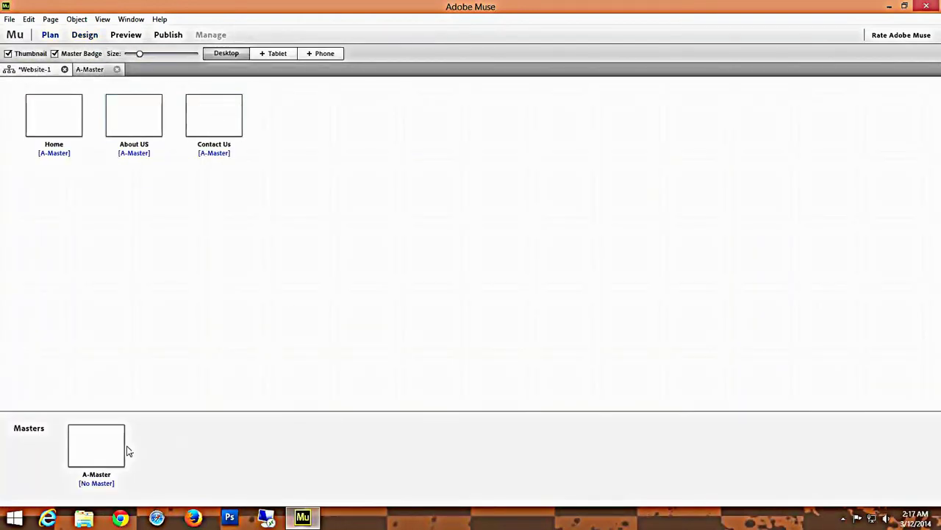
left_click(89, 69)
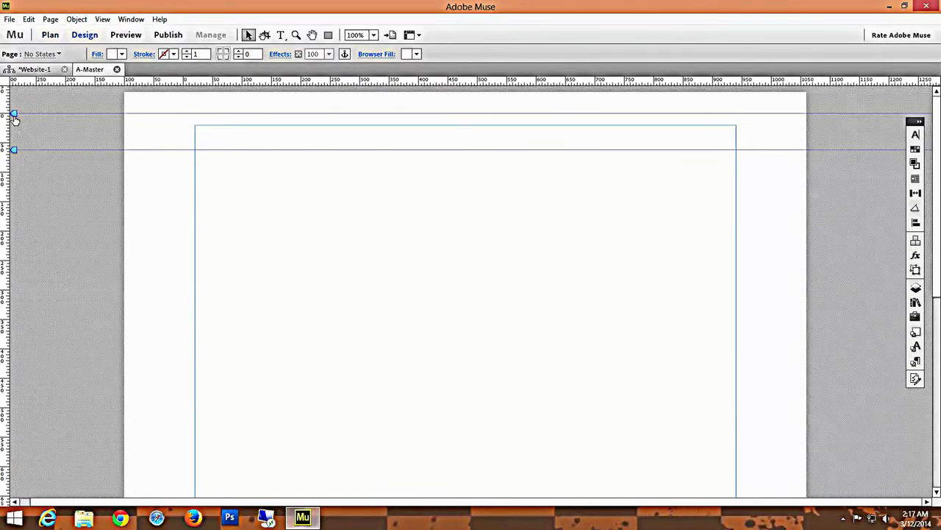
left_click_drag(13, 114, 14, 91)
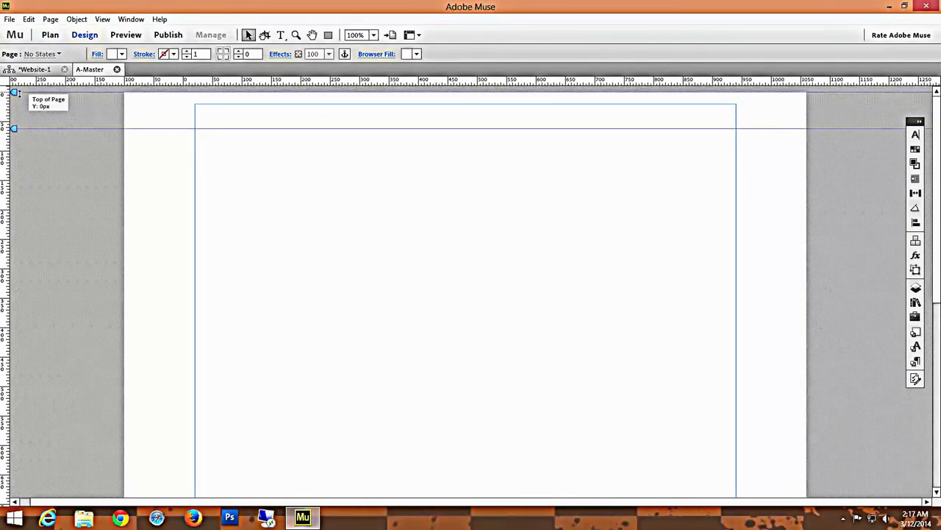
left_click_drag(13, 130, 14, 203)
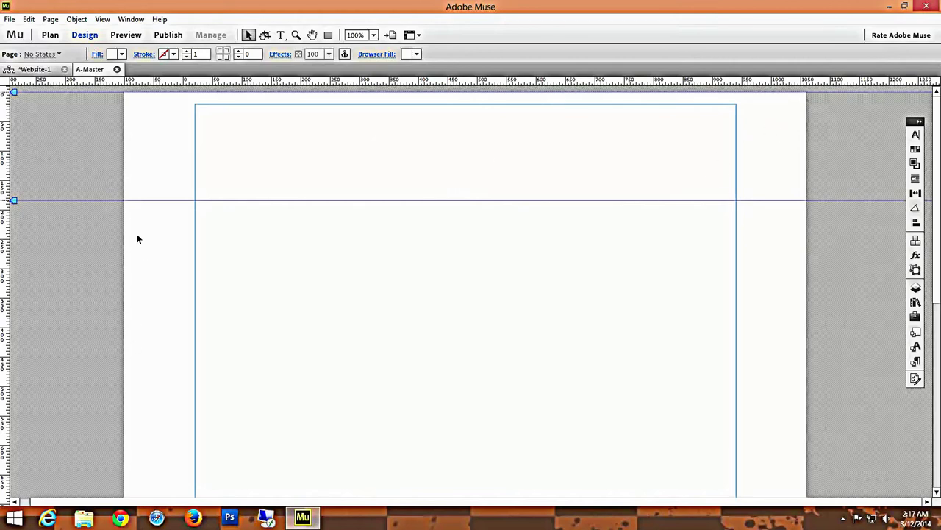
Align the A-Master page's lowest guide with the bottom-of-page guide and raise the footer guide to about 1000 px.
scroll(447, 376, "down", 3)
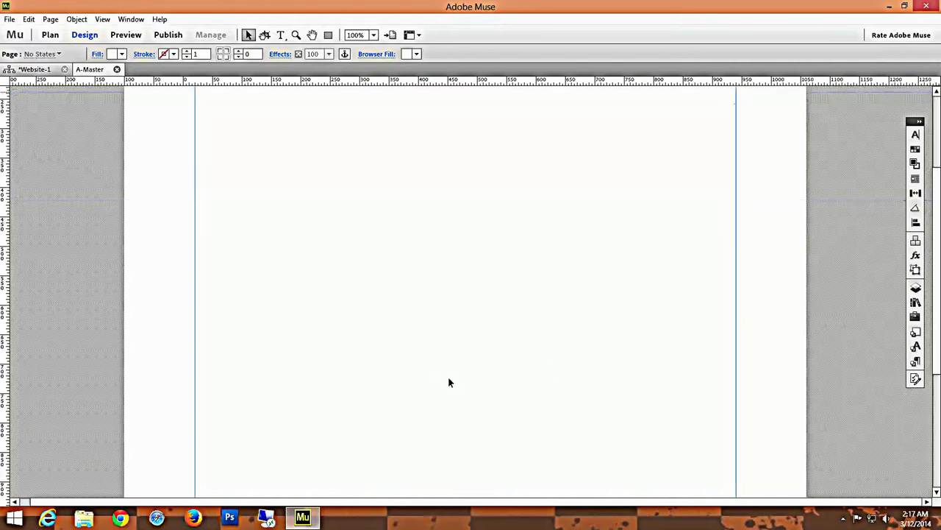
scroll(444, 378, "down", 2)
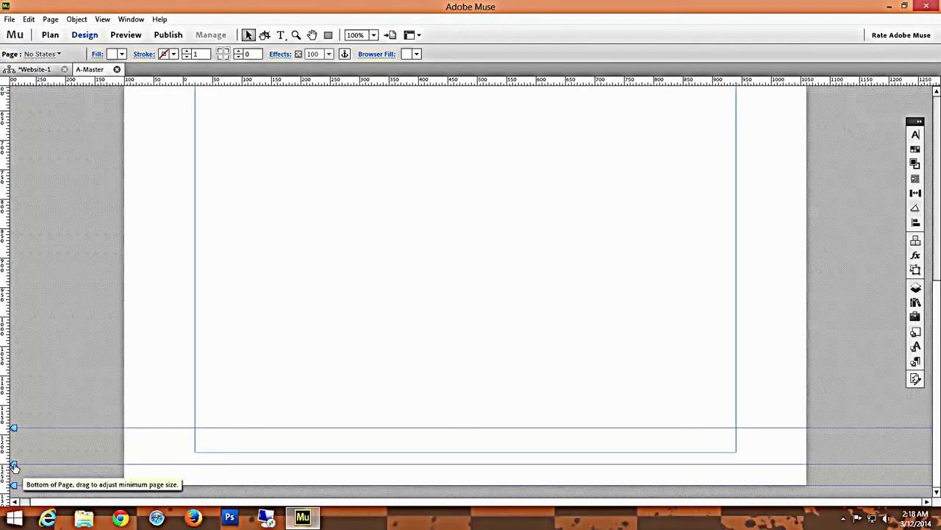
mouse_move(13, 466)
left_mouse_down()
mouse_move(13, 476)
mouse_move(14, 466)
left_mouse_up()
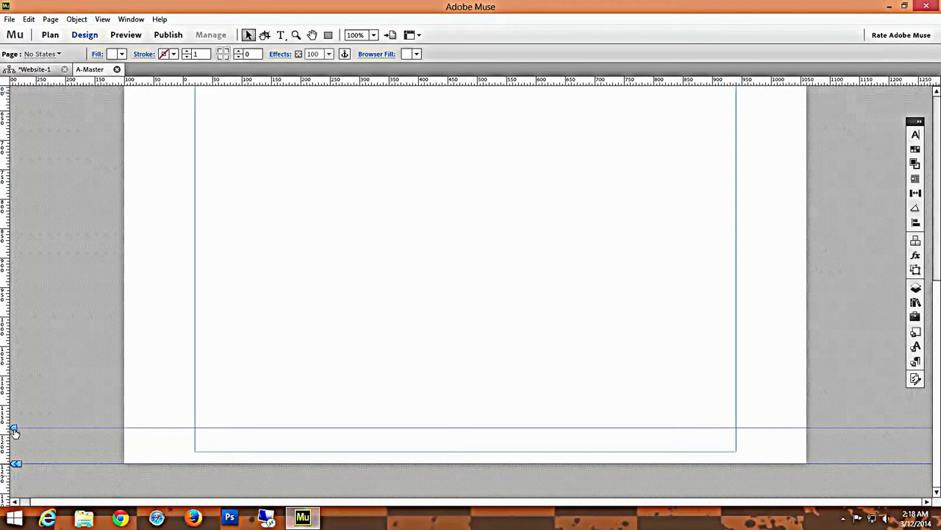
left_click_drag(14, 429, 33, 333)
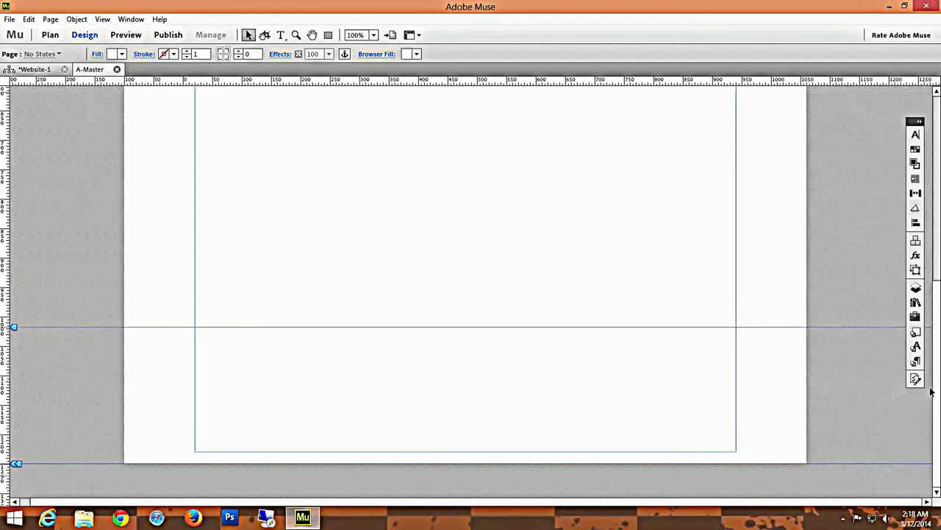
Examine the A-Master page's header, content and footer areas along its full height.
scroll(937, 380, "up", 10)
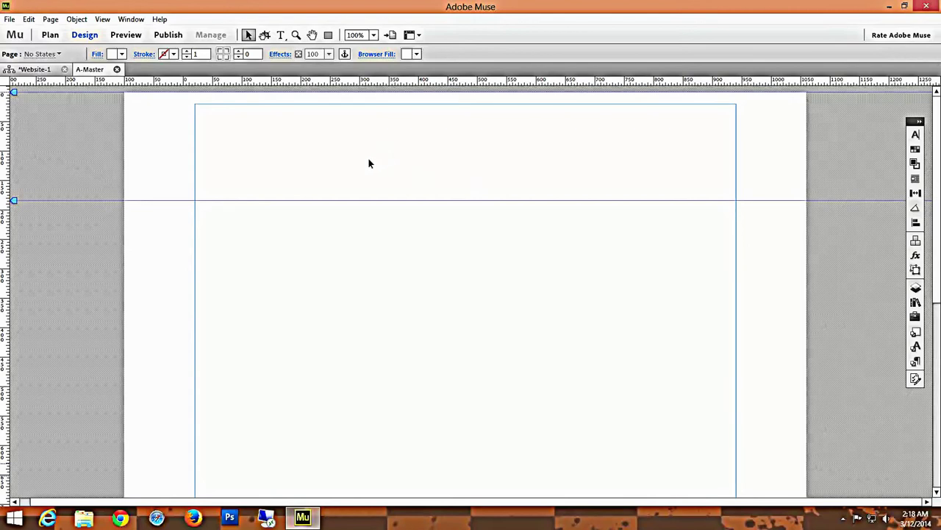
scroll(458, 348, "down", 3)
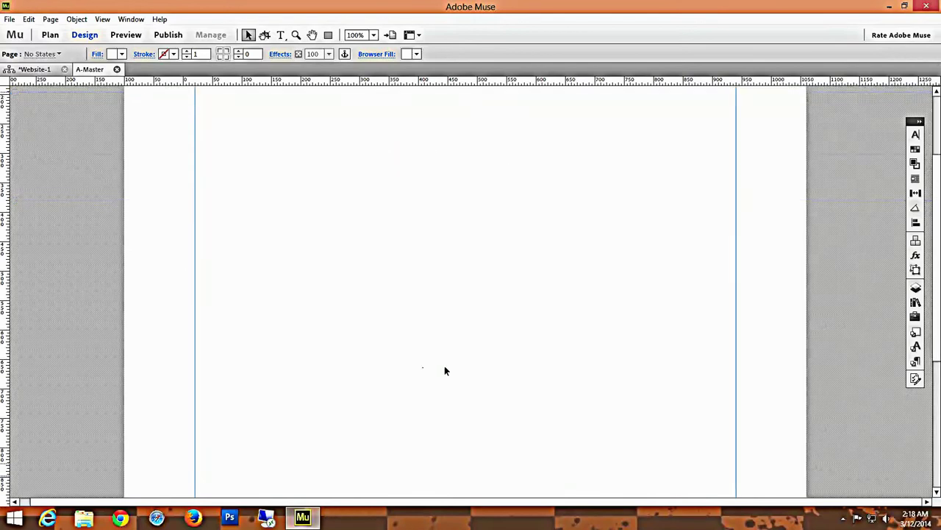
scroll(526, 304, "down", 3)
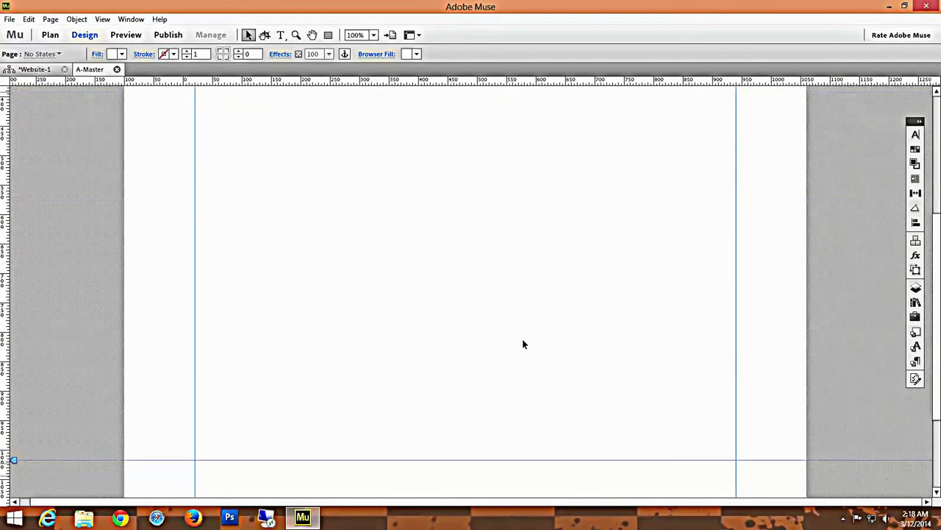
scroll(523, 342, "down", 3)
scroll(512, 349, "up", 9)
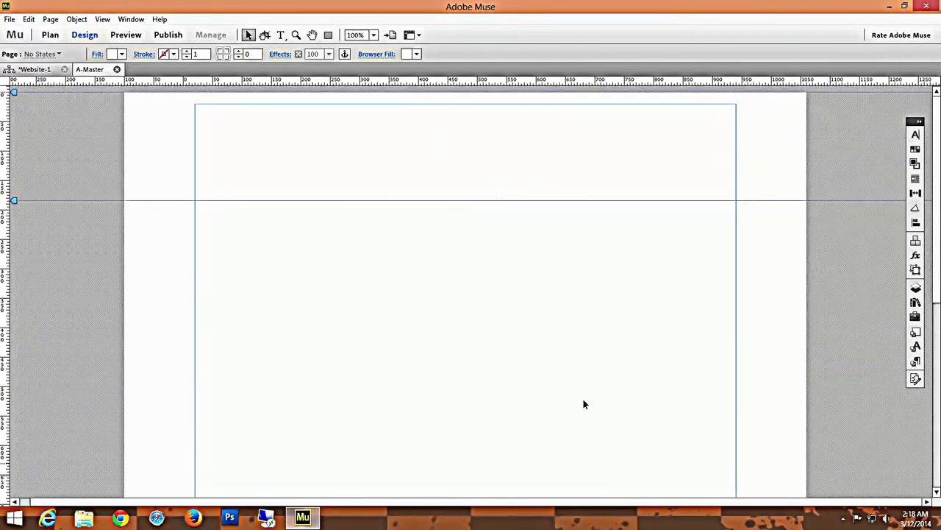
scroll(459, 371, "down", 2)
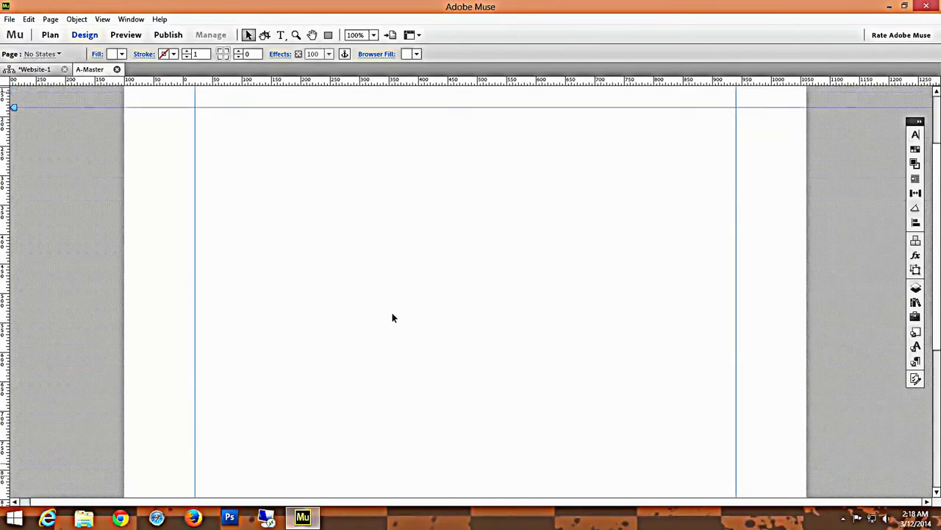
scroll(391, 316, "up", 3)
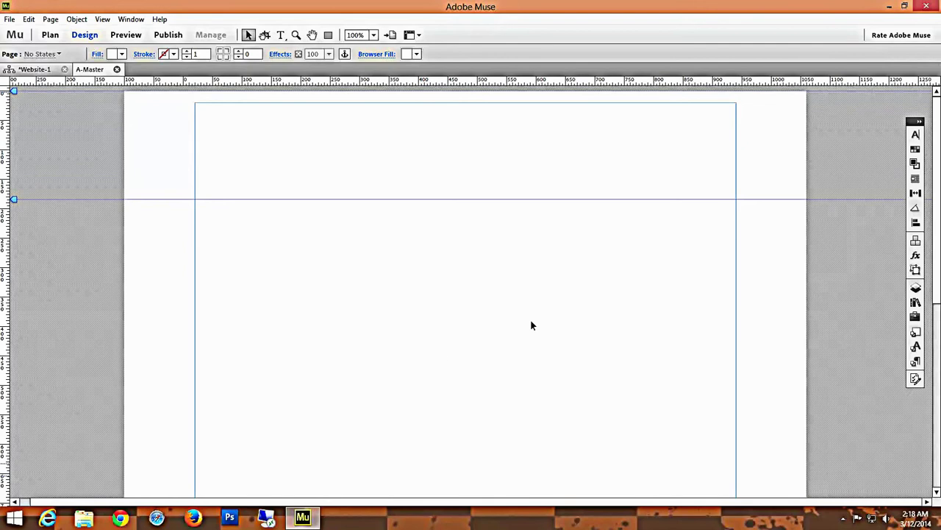
Expand the floating panel group and place it beside the page over the grey area.
left_click(921, 124)
left_click_drag(921, 124, 826, 12)
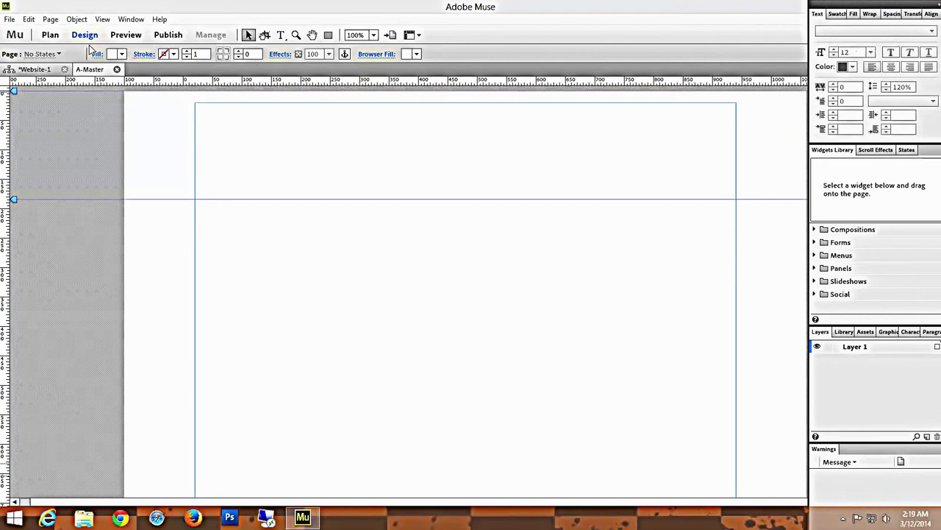
left_click(43, 70)
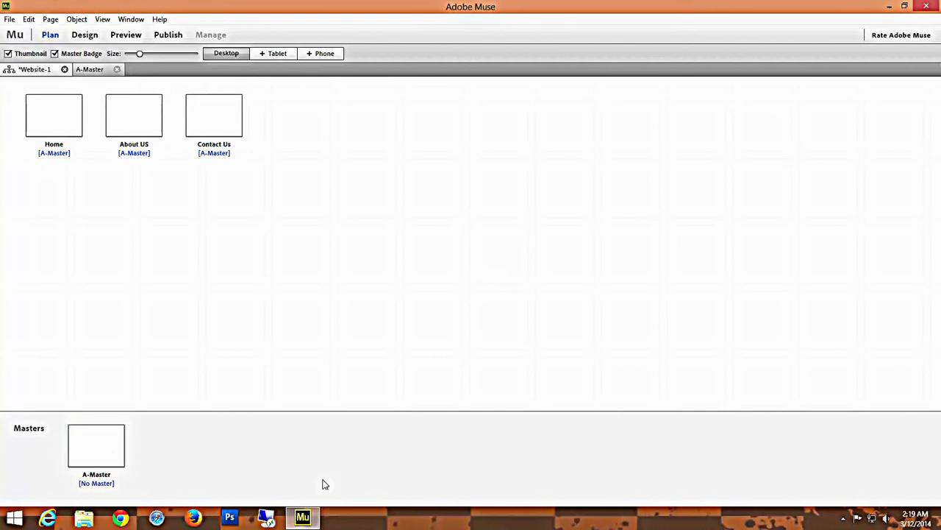
left_click(303, 518)
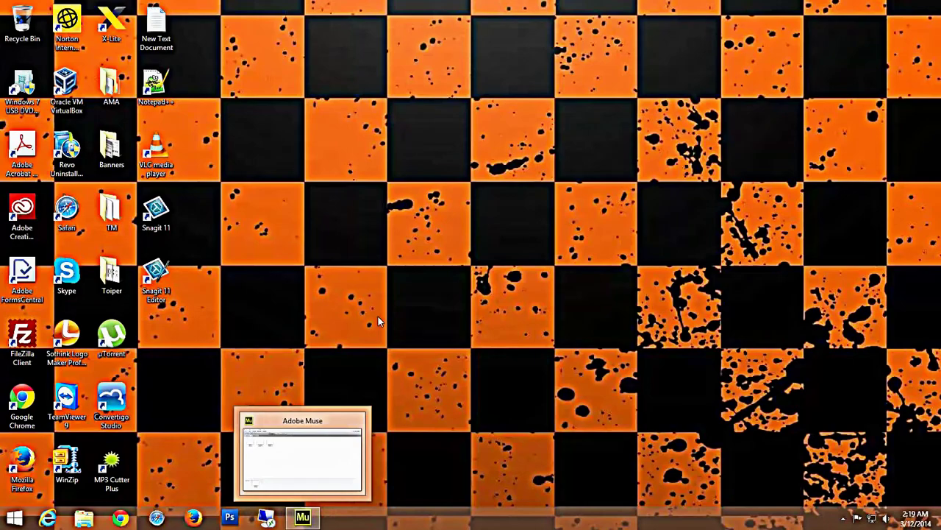
left_click(303, 517)
left_click(91, 70)
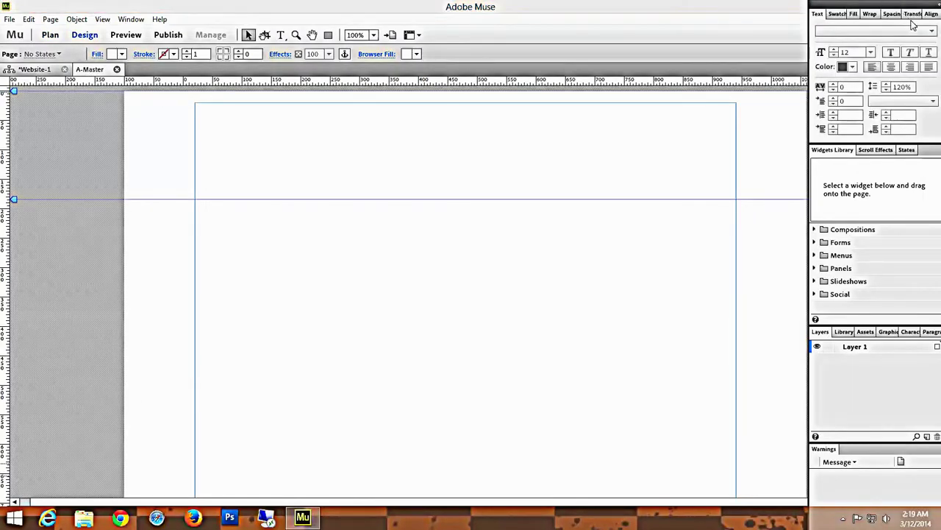
Shift the panel group clear of the page edge, and launch Sothink Logo Maker Professional from the desktop.
left_click_drag(875, 8, 890, 23)
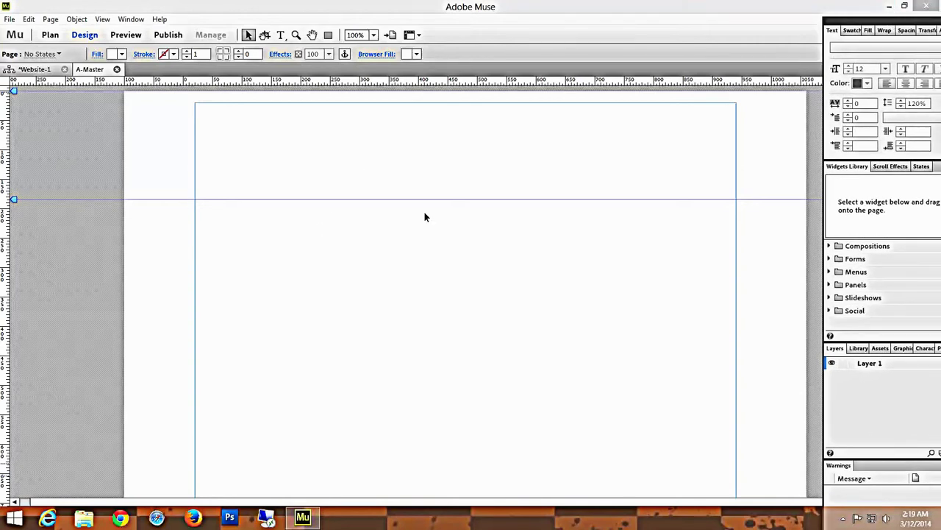
left_click(889, 6)
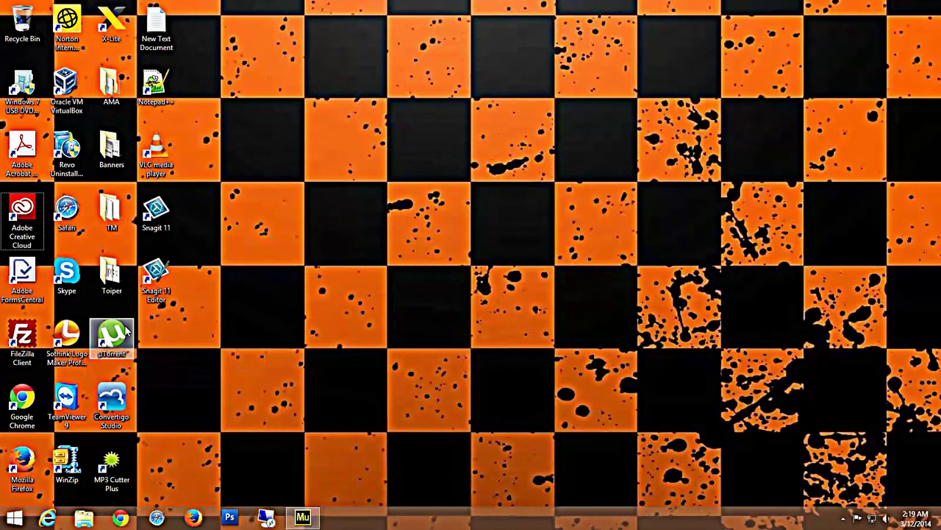
left_click(72, 340)
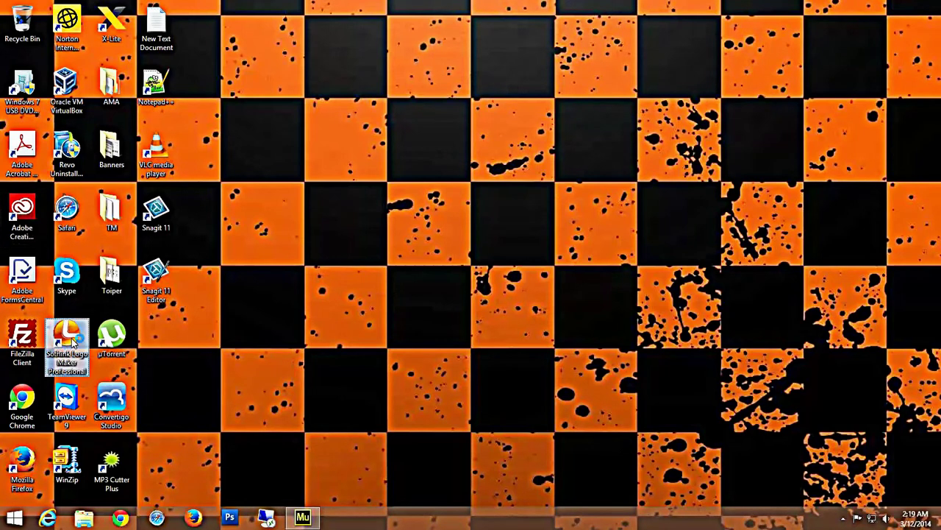
double_click(73, 340)
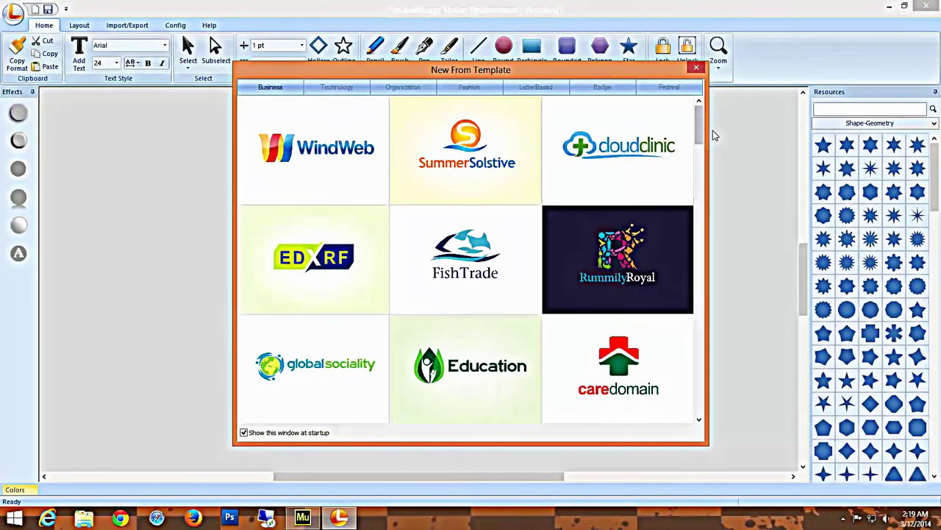
Browse the Business logo templates and open the cloudclinic template.
mouse_move(699, 123)
left_mouse_down()
mouse_move(703, 245)
mouse_move(704, 115)
left_mouse_up()
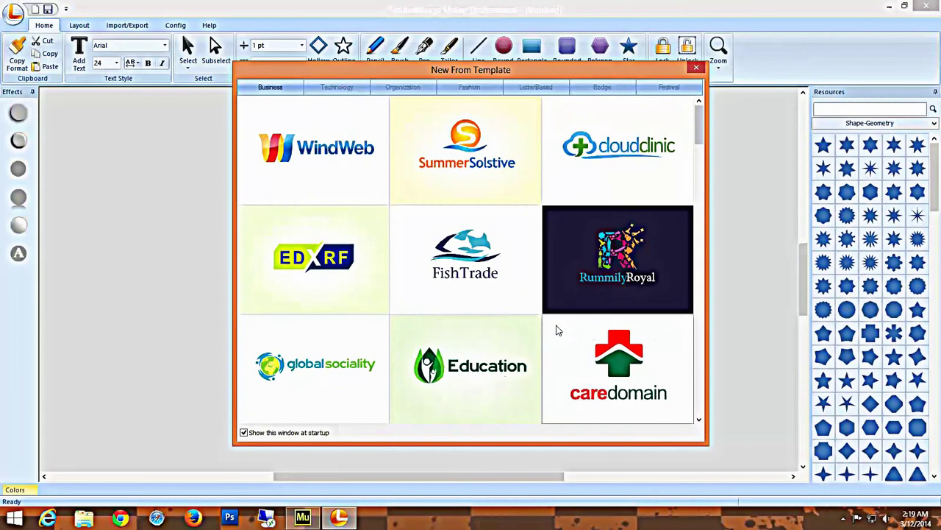
scroll(554, 330, "down", 3)
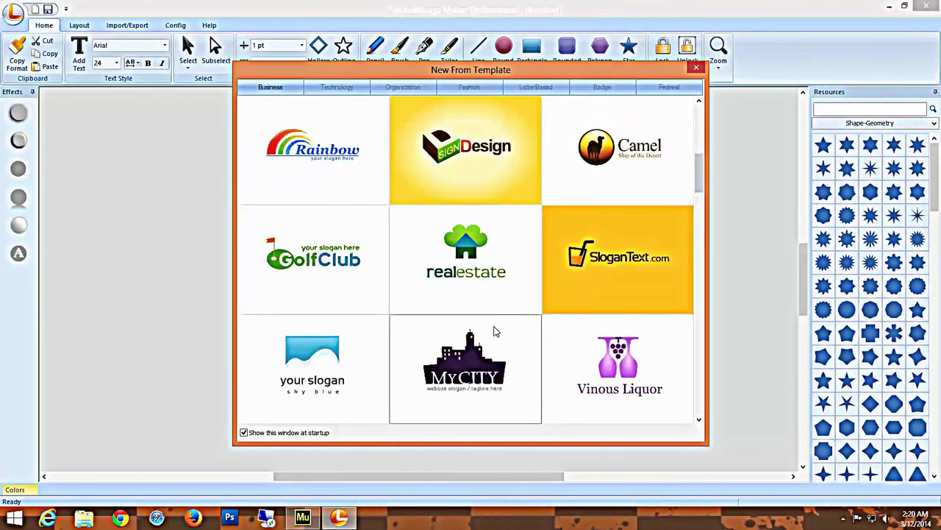
scroll(493, 332, "down", 6)
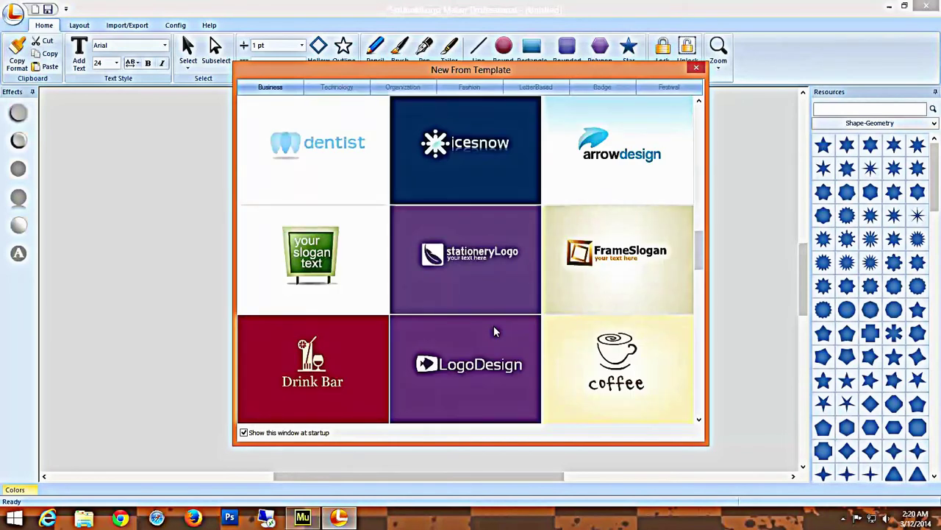
scroll(493, 332, "down", 3)
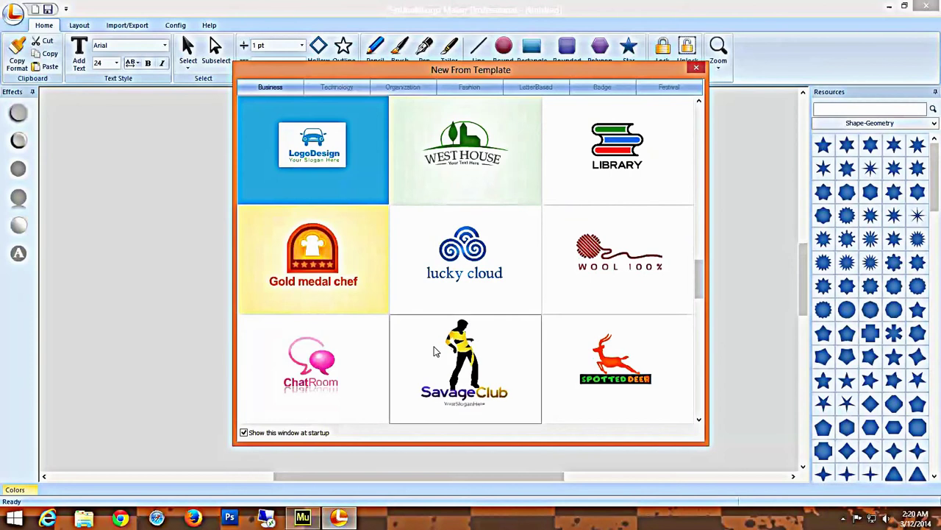
scroll(588, 366, "down", 3)
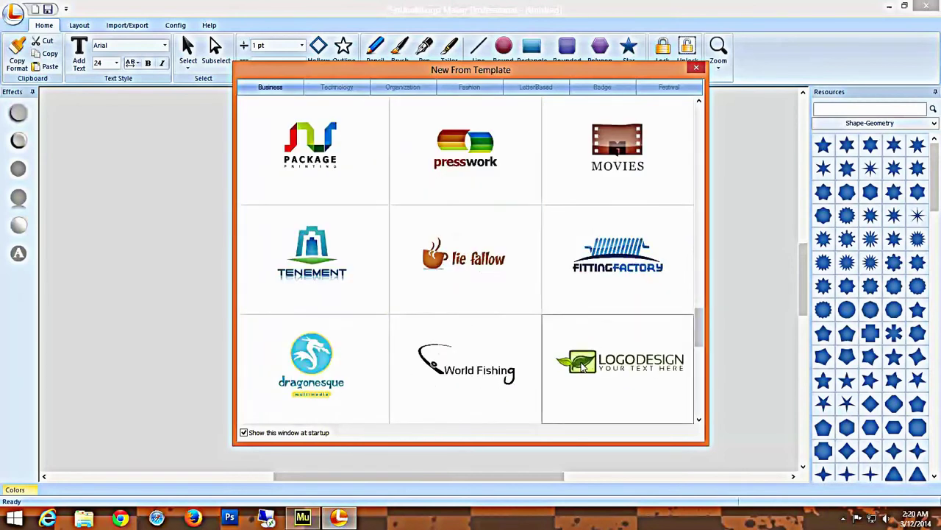
scroll(564, 370, "down", 6)
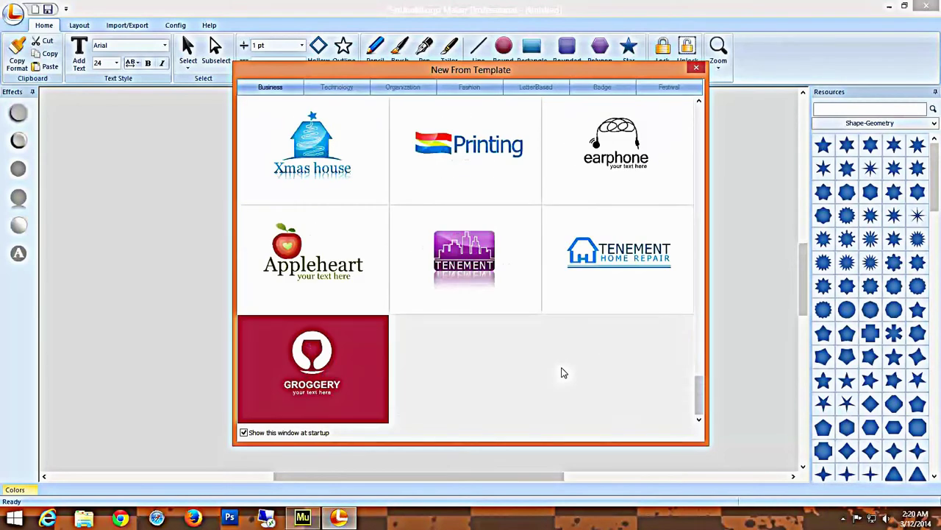
scroll(561, 373, "up", 9)
scroll(561, 372, "up", 10)
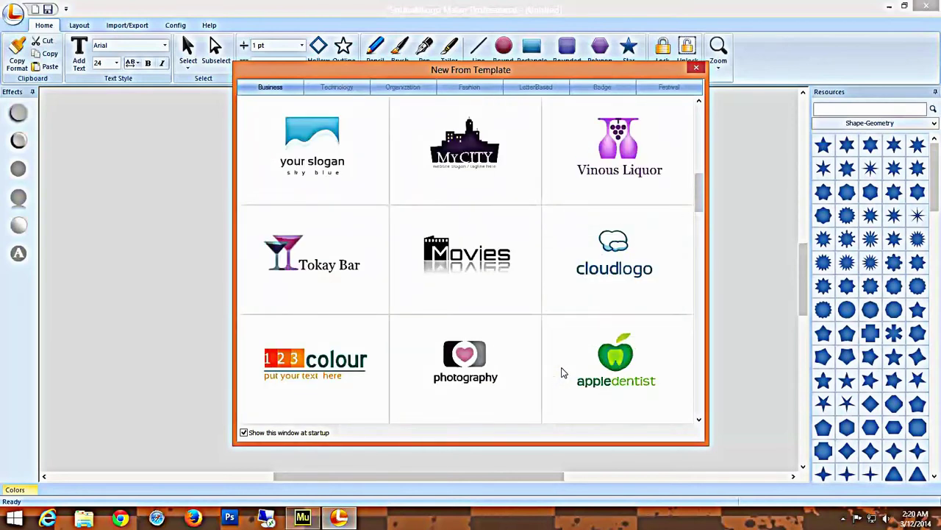
scroll(561, 372, "up", 2)
scroll(561, 373, "up", 4)
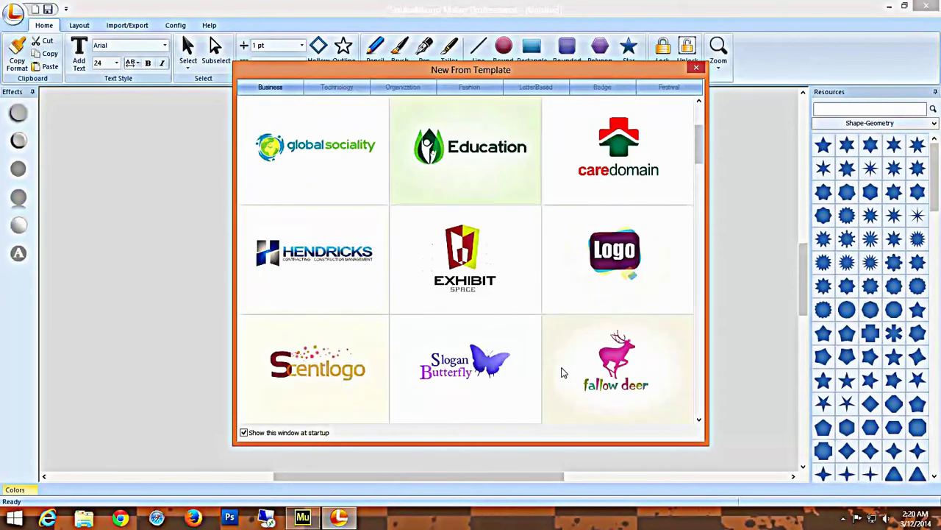
scroll(562, 373, "up", 2)
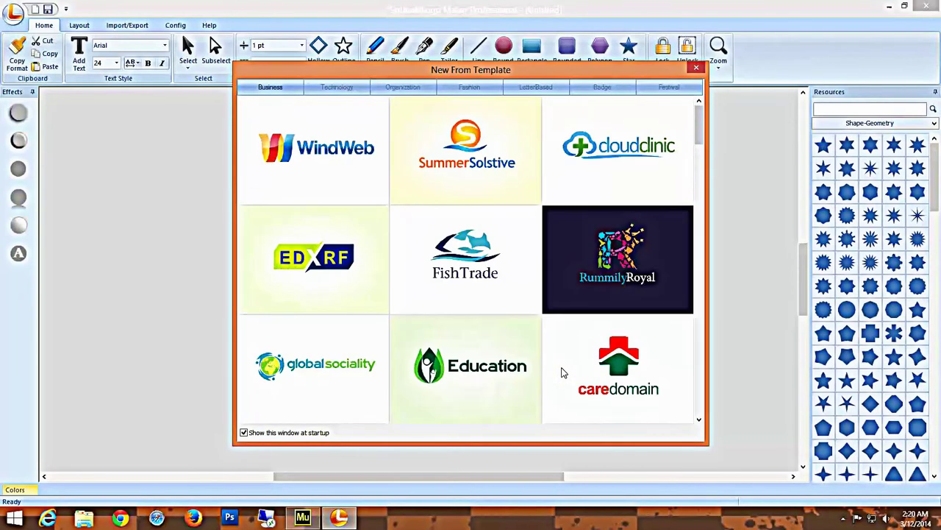
left_click(627, 152)
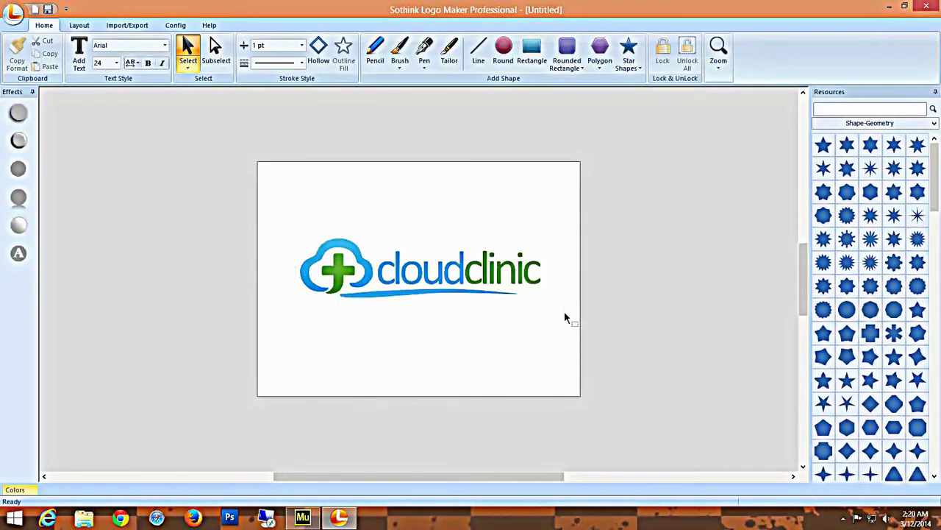
Move the whole cloudclinic logo into the canvas's upper-left corner and reduce the canvas height to just below the logo.
left_click(498, 309)
left_click_drag(418, 286, 376, 210)
left_click(438, 320)
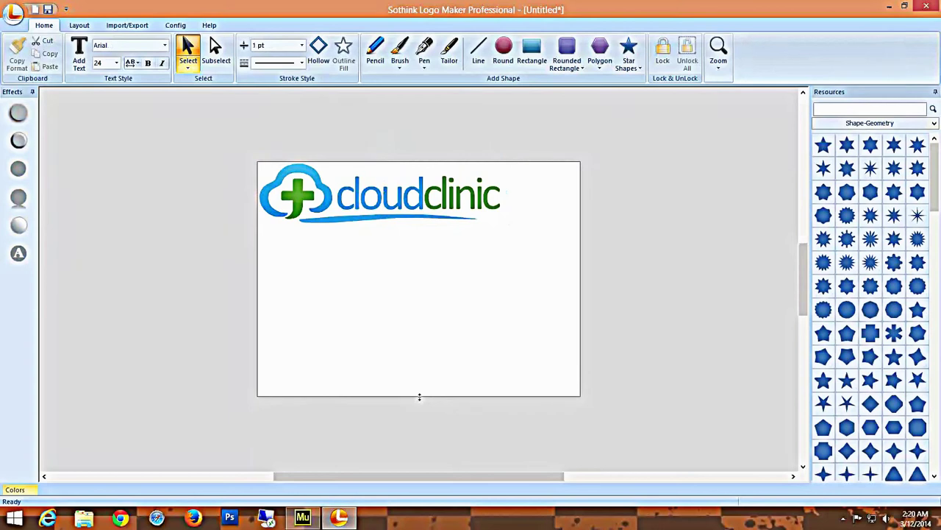
left_click_drag(419, 397, 438, 225)
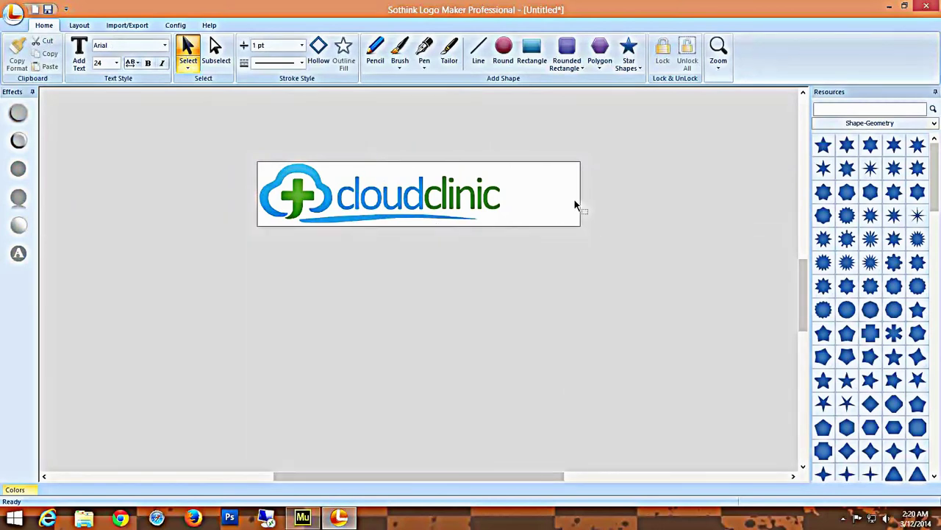
Narrow the canvas to the end of the logo text and start exporting it as a transparent 371 by 99 pixel PNG.
left_click_drag(582, 194, 503, 227)
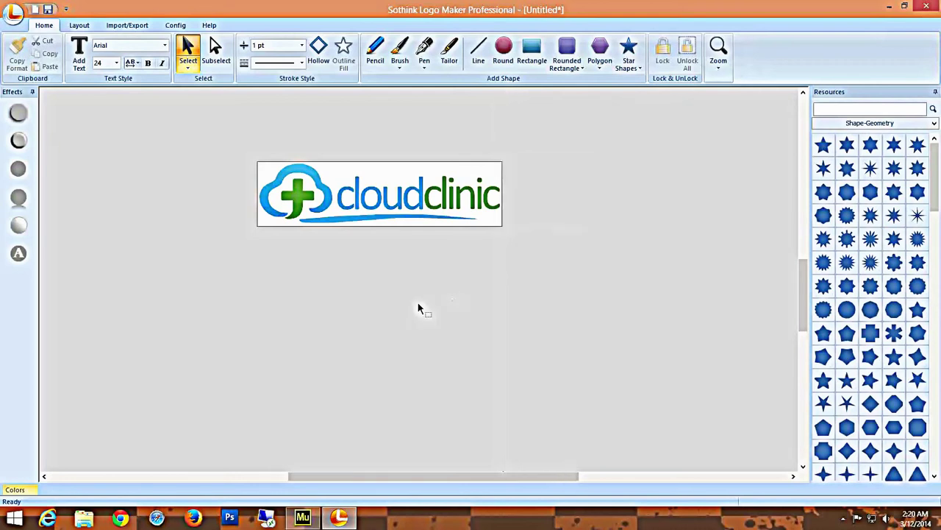
left_click(13, 13)
left_click(73, 175)
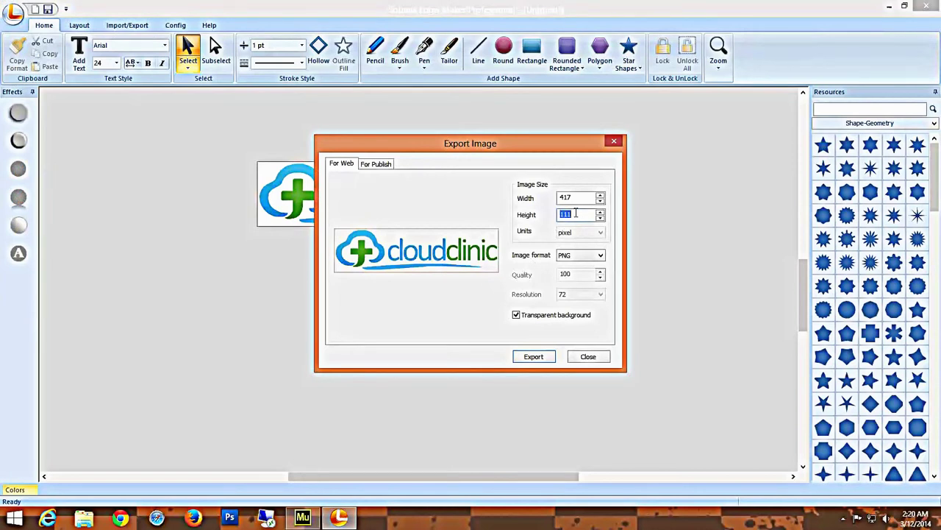
type("1")
left_click(534, 356)
Create a folder named Test on the Desktop, save the exported PNG in it as Test Logo, and close the export window.
left_click(322, 185)
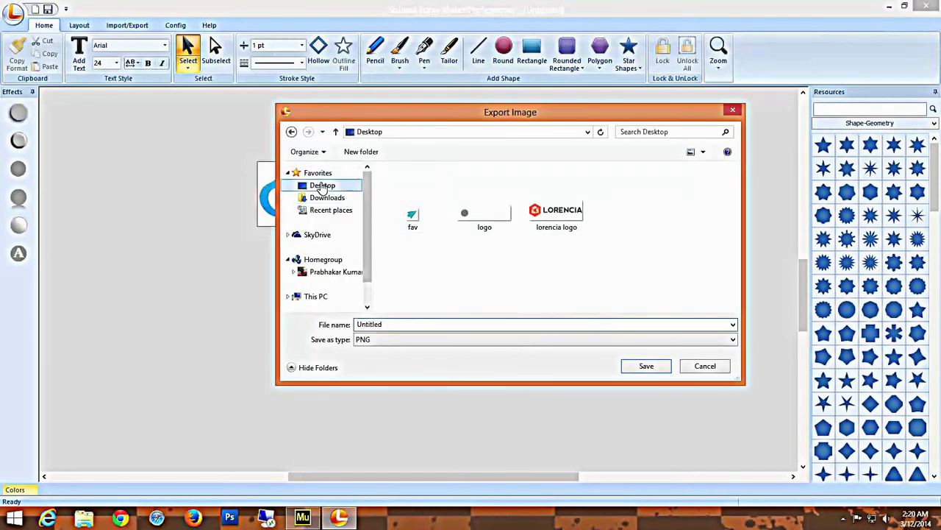
left_click(415, 325)
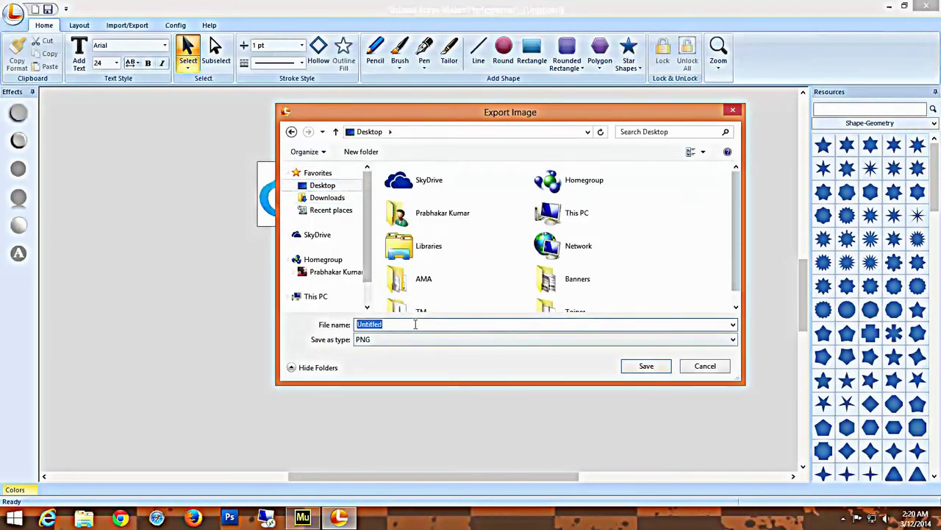
type("Test Logo")
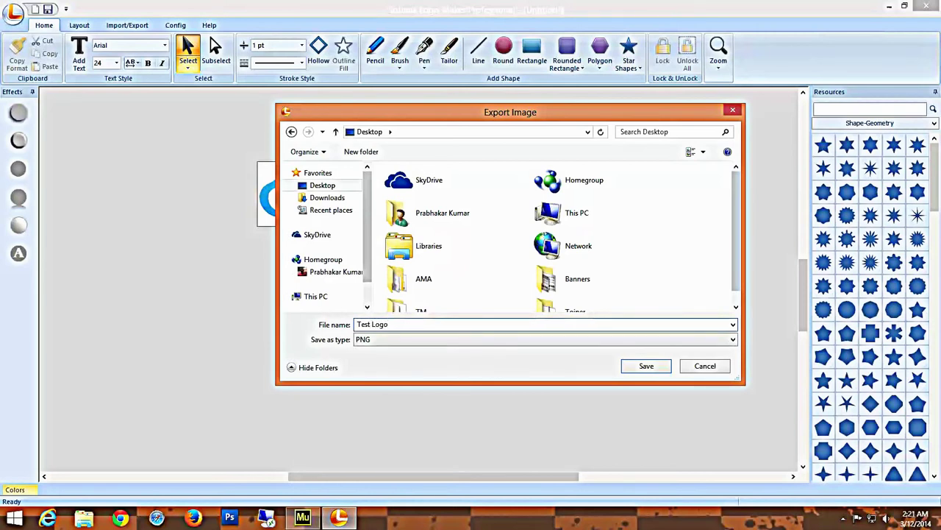
left_click(363, 152)
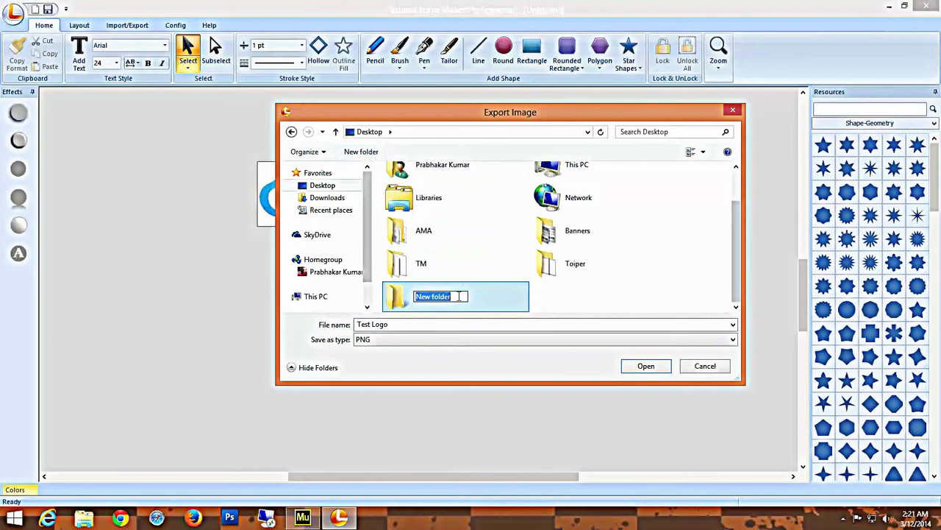
type("Test")
key("Return")
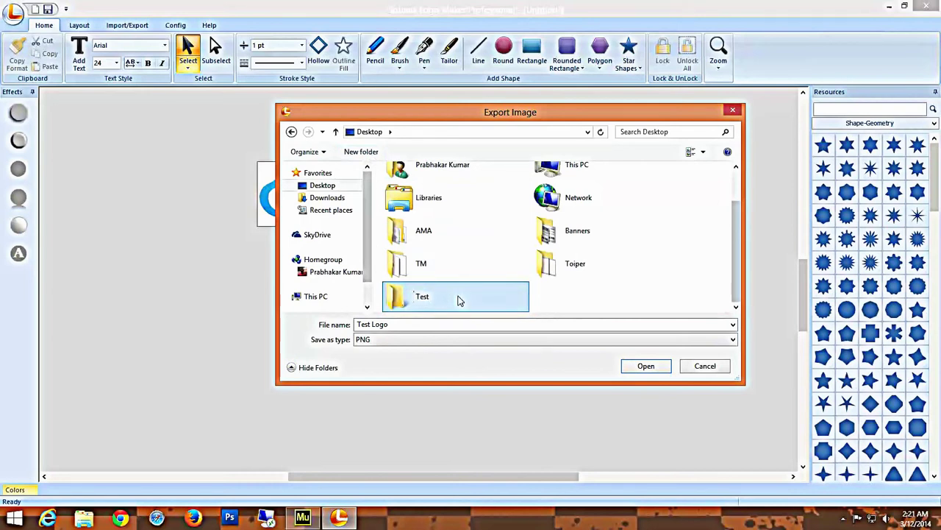
double_click(461, 298)
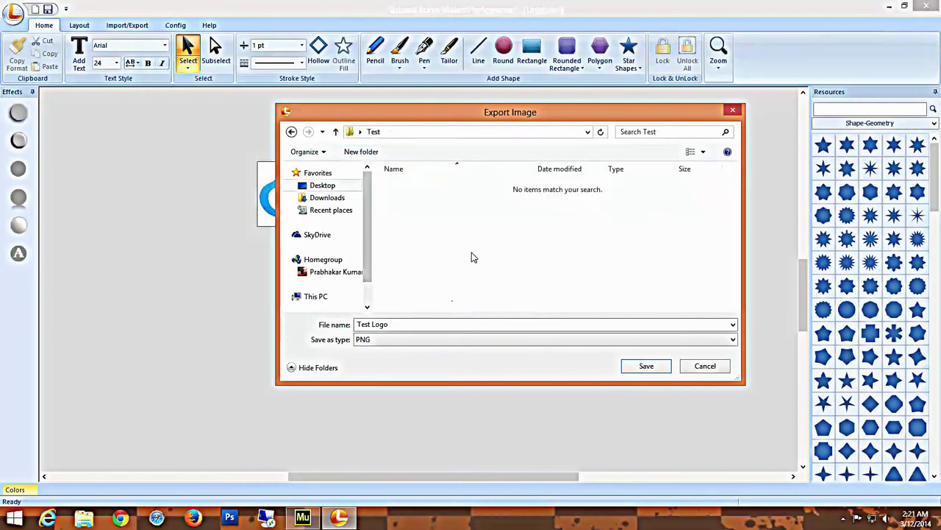
left_click(651, 368)
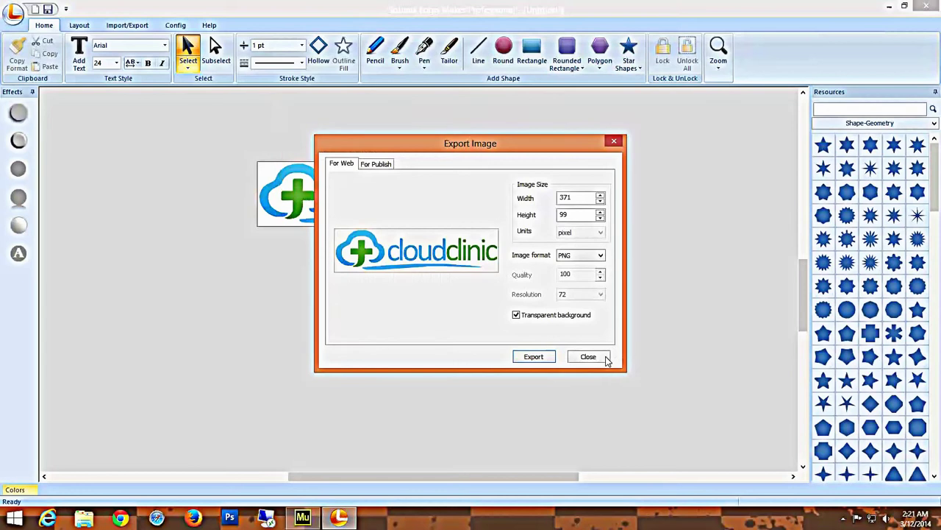
left_click(588, 357)
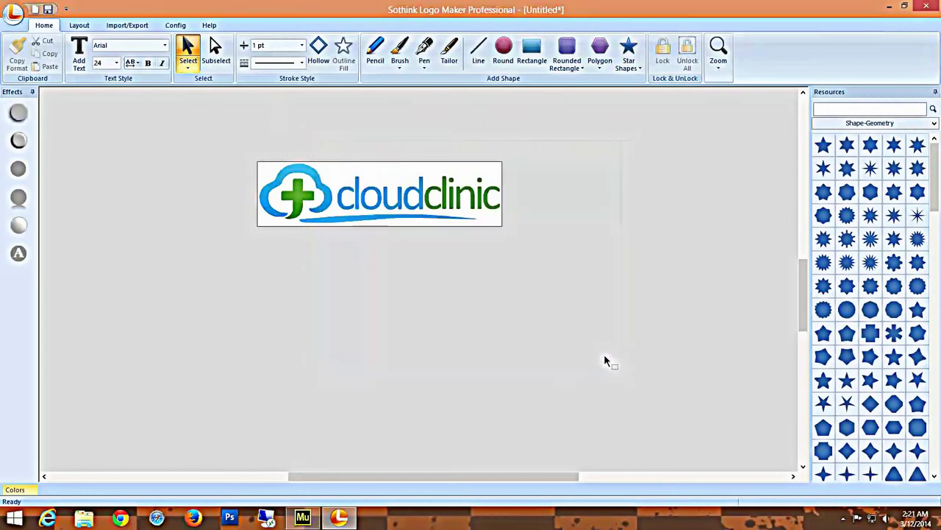
Close Sothink Logo Maker and switch back to the A-Master page in Adobe Muse.
left_click(926, 6)
left_click(481, 285)
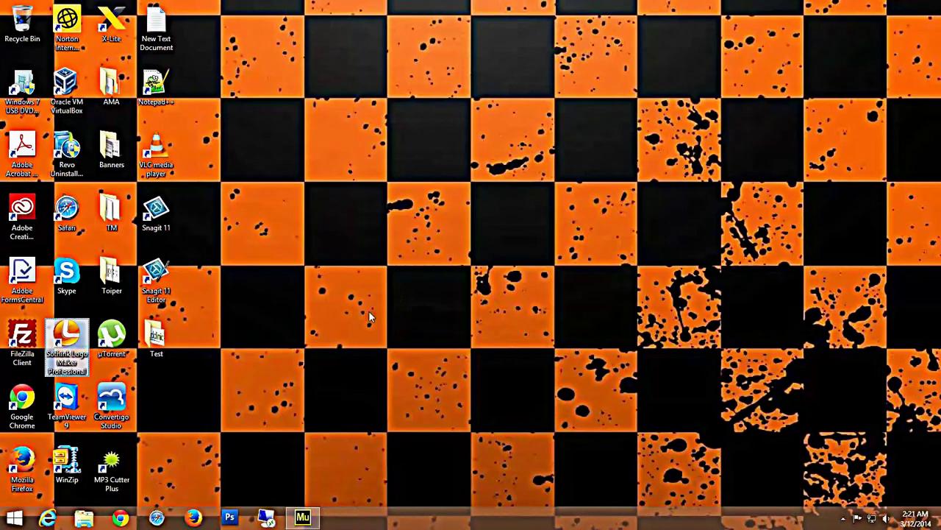
left_click(303, 517)
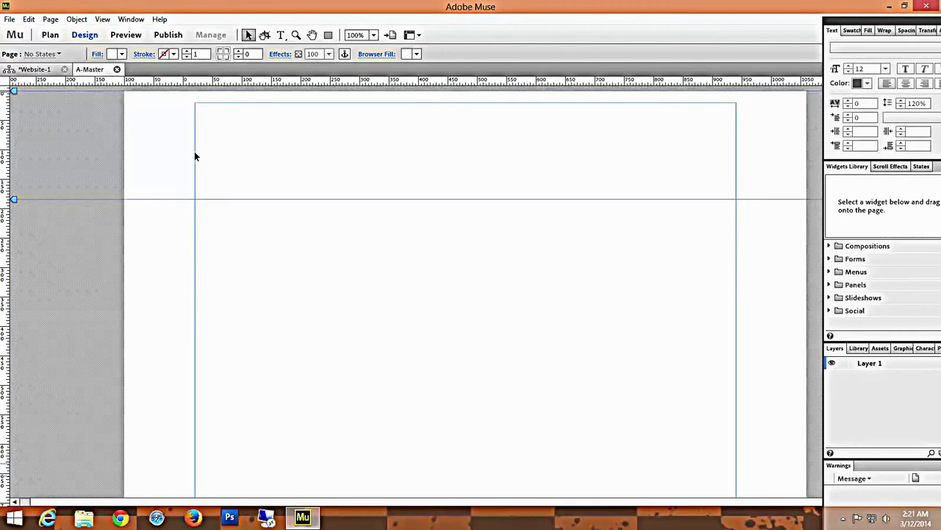
Place the Test Logo image from the Desktop's Test folder in the header, against the page's left edge at about X -100, Y 43.
left_click(10, 19)
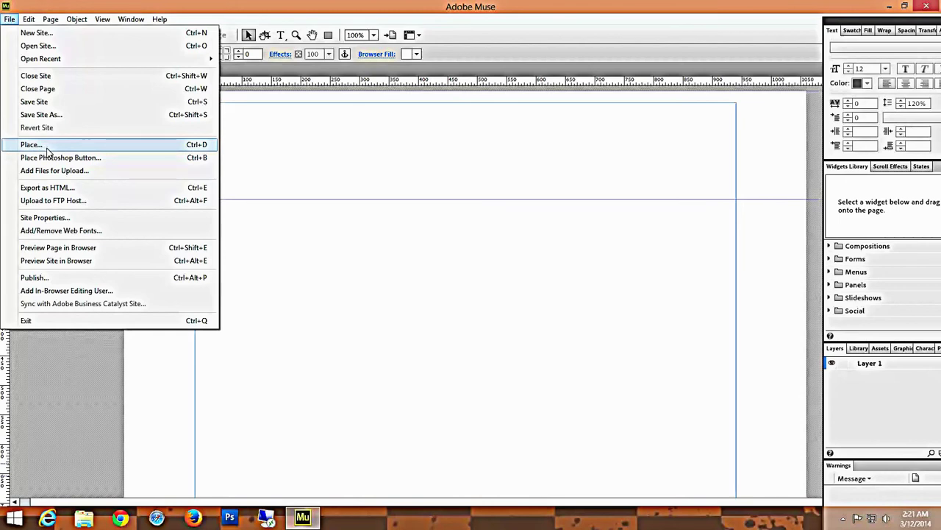
left_click(386, 275)
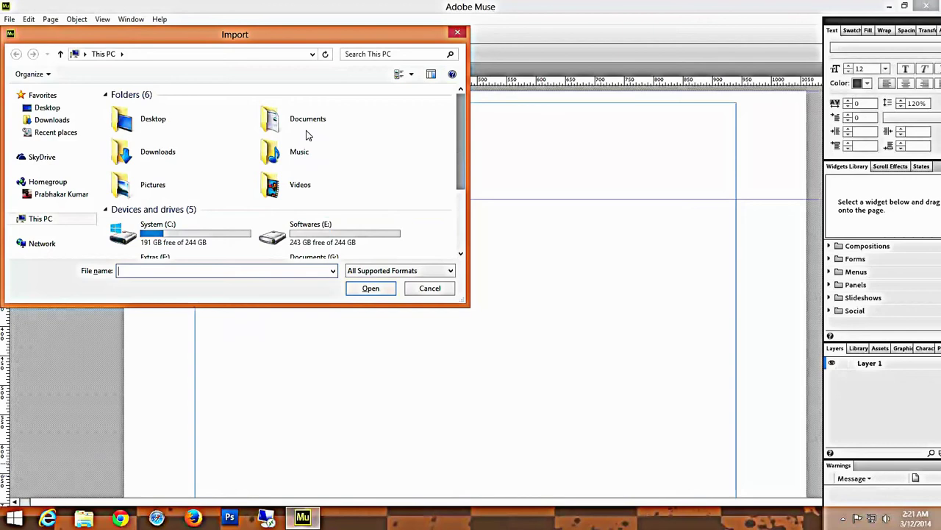
left_click(47, 108)
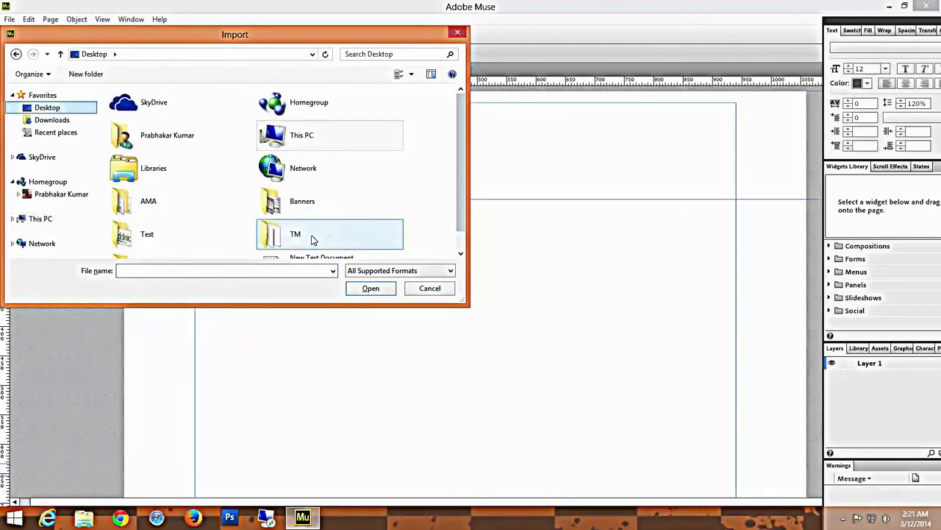
double_click(163, 243)
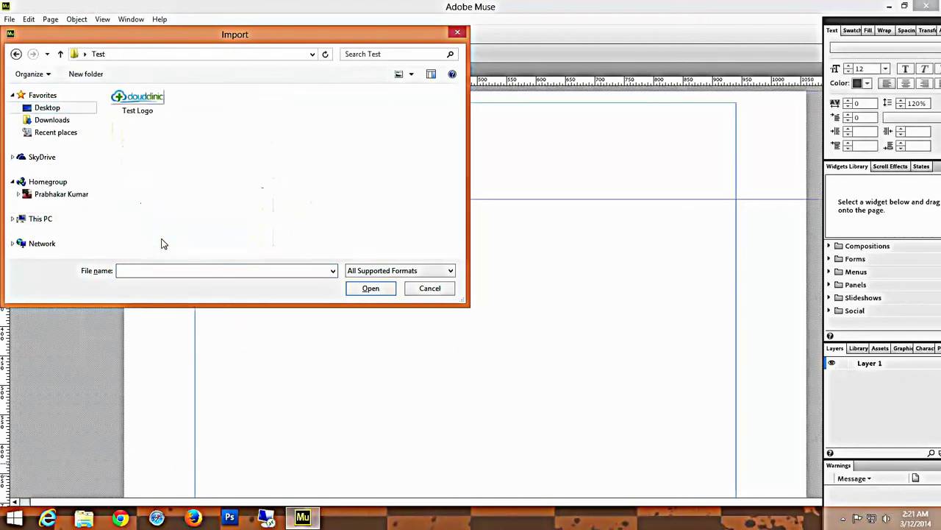
double_click(151, 106)
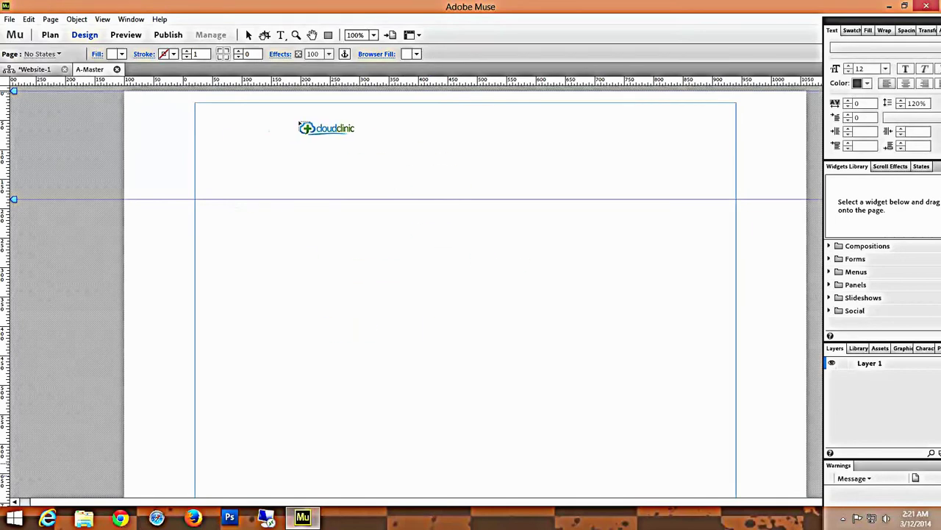
left_click(305, 165)
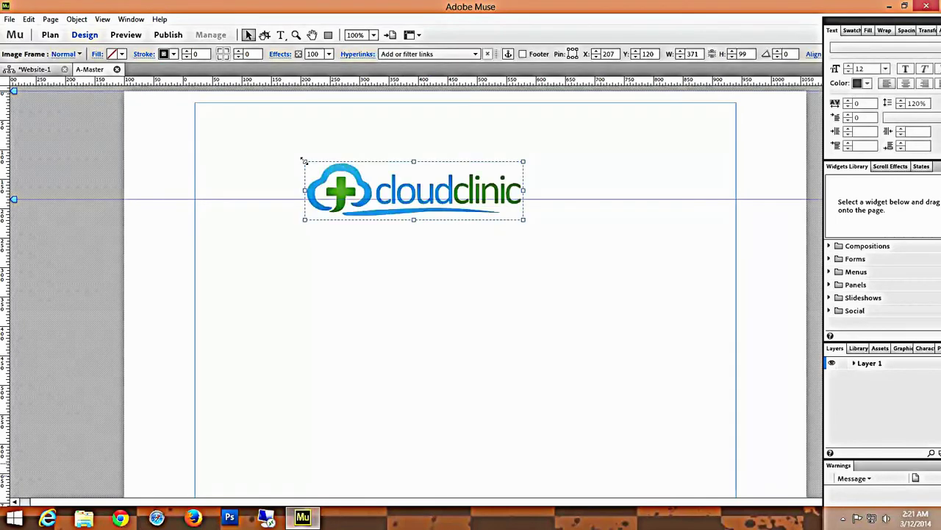
left_click_drag(405, 201, 223, 160)
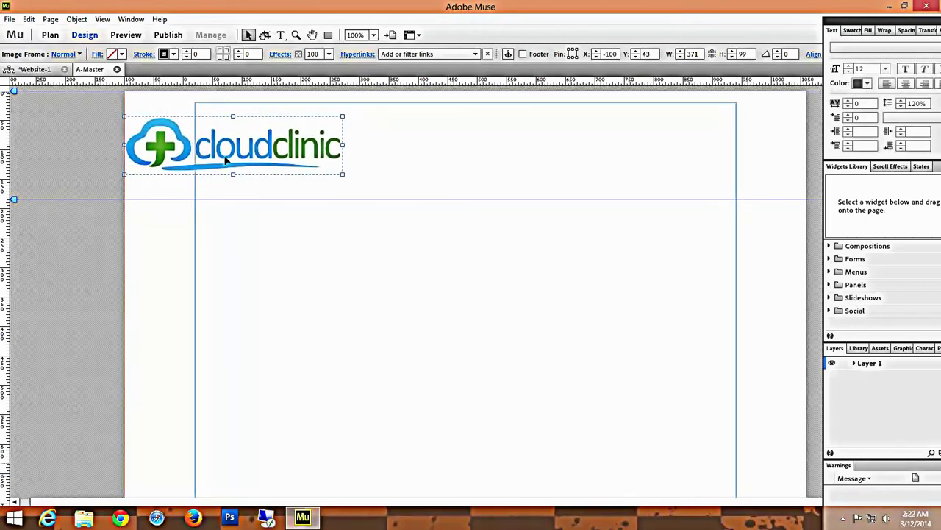
left_click(359, 314)
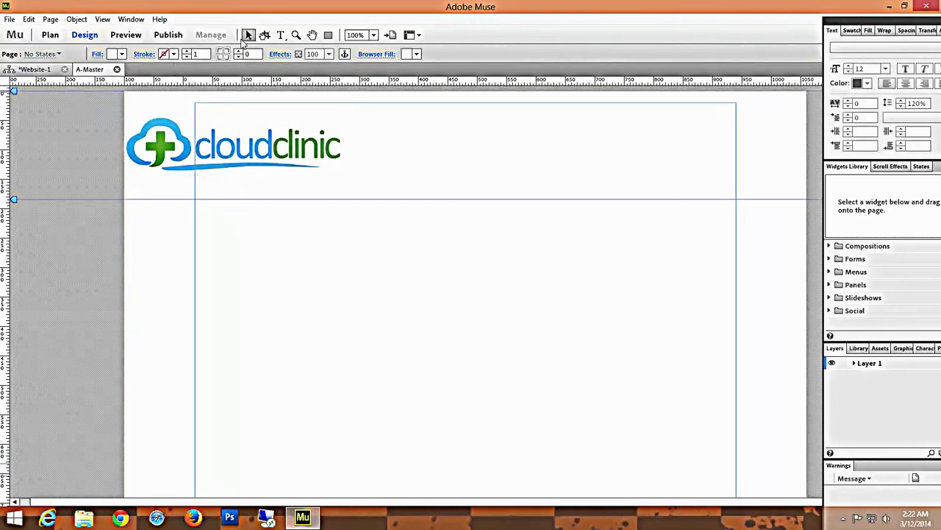
Add a text frame about 469 by 97 px below the header line and enter "Call" followed by the phone number.
left_click(281, 35)
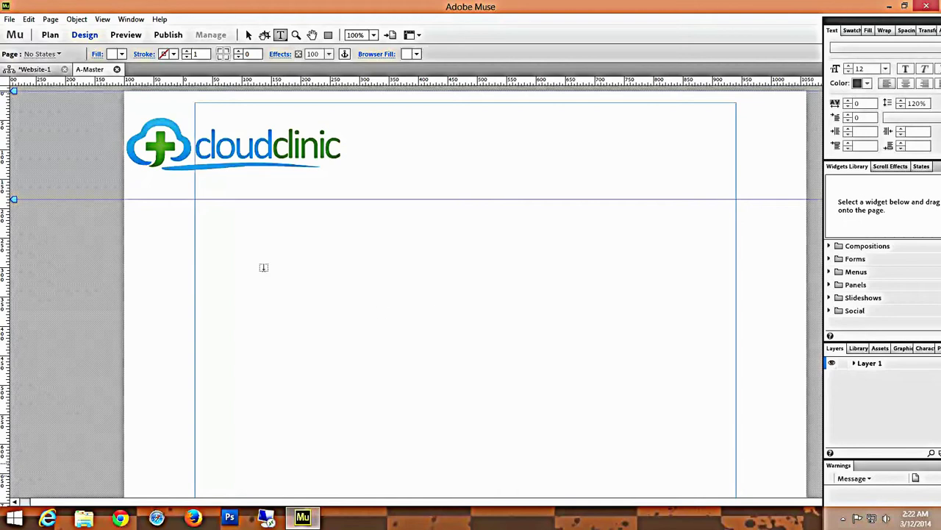
left_click(272, 227)
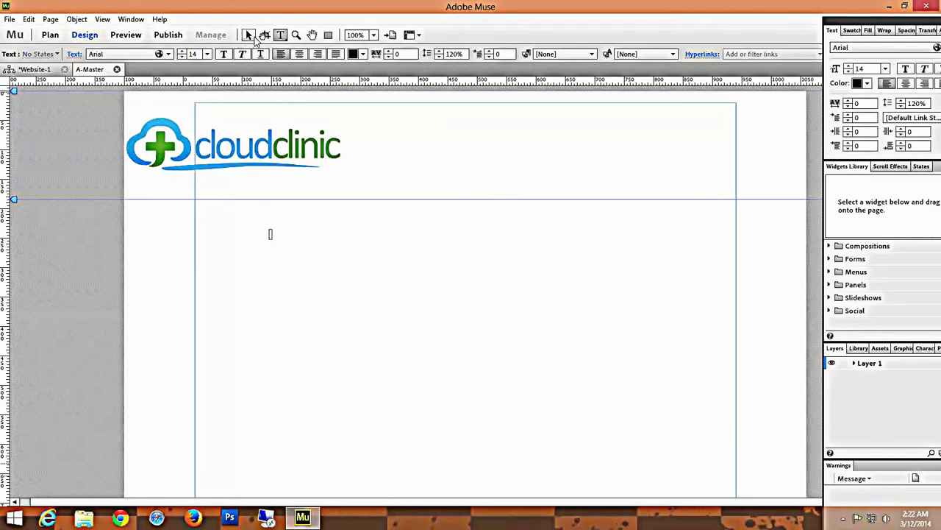
left_click(249, 35)
left_click_drag(270, 233, 488, 237)
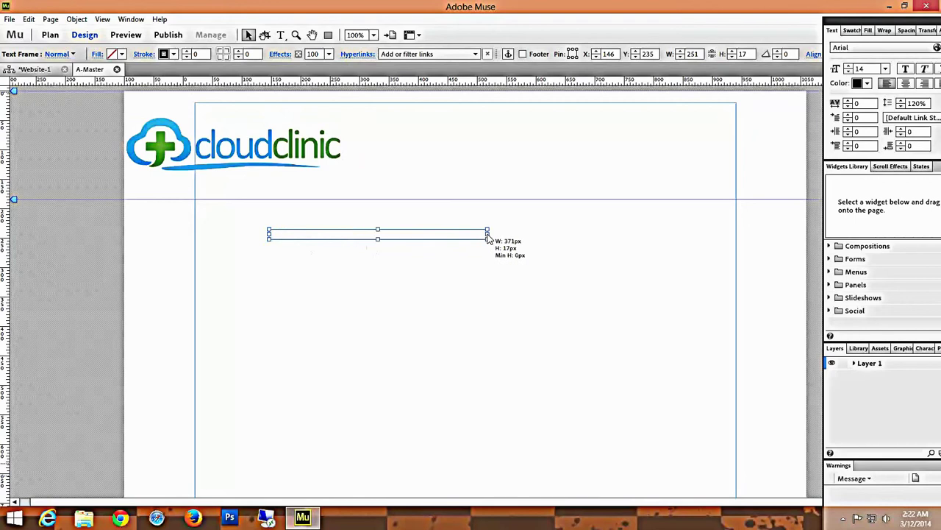
left_click_drag(377, 237, 401, 281)
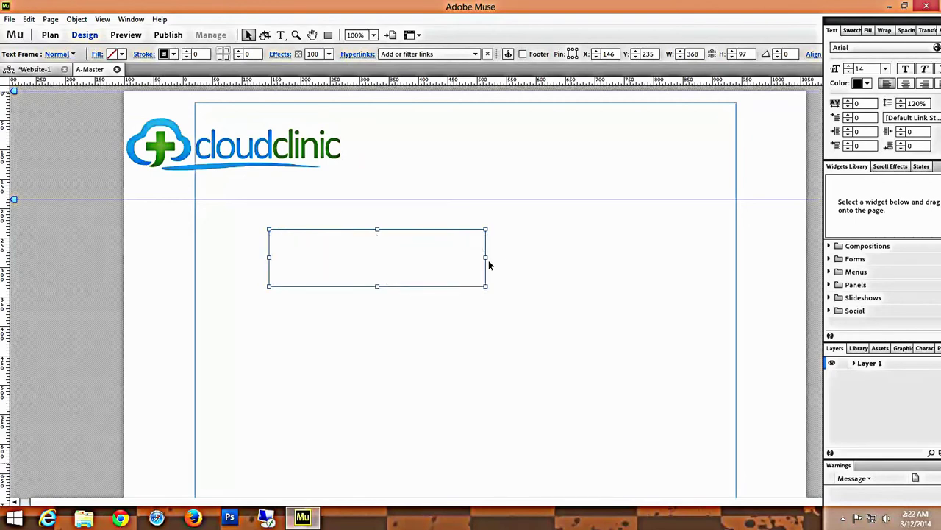
left_click_drag(485, 257, 545, 257)
double_click(395, 259)
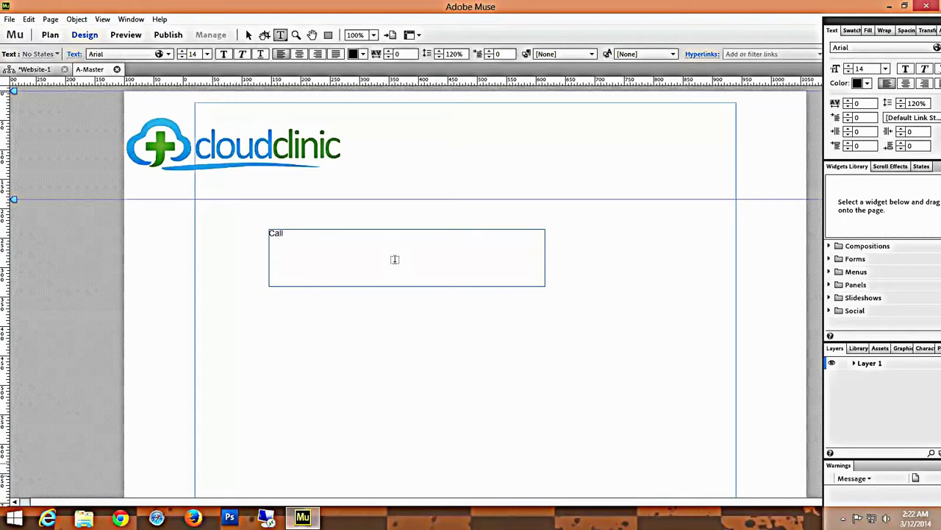
type("Call +1-800-000-0000")
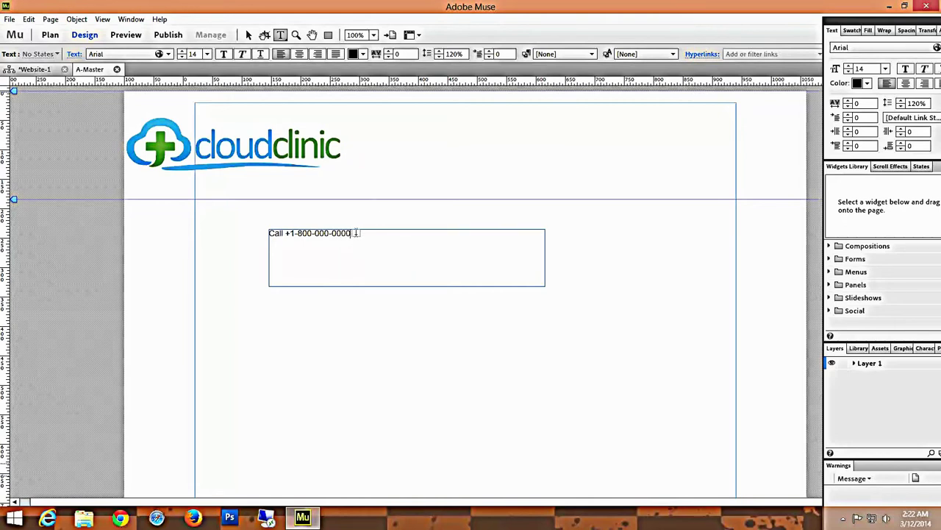
Format the whole call text in Trebuchet at size 36 and reduce its frame height to about 43 px.
left_click_drag(356, 234, 265, 232)
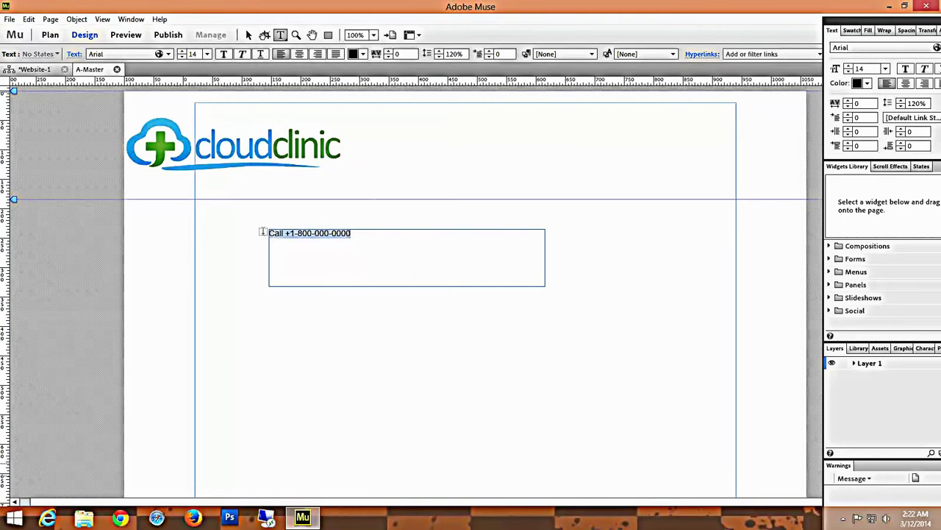
left_click(207, 55)
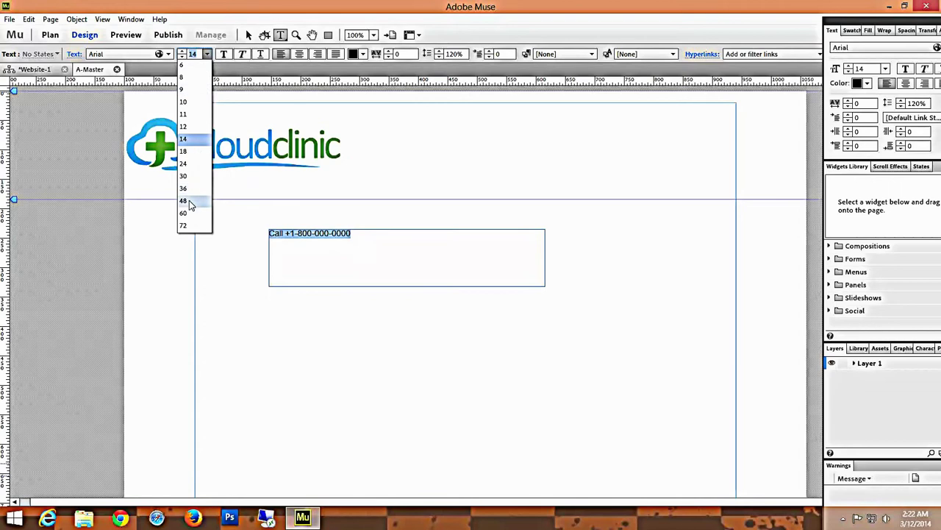
left_click(185, 176)
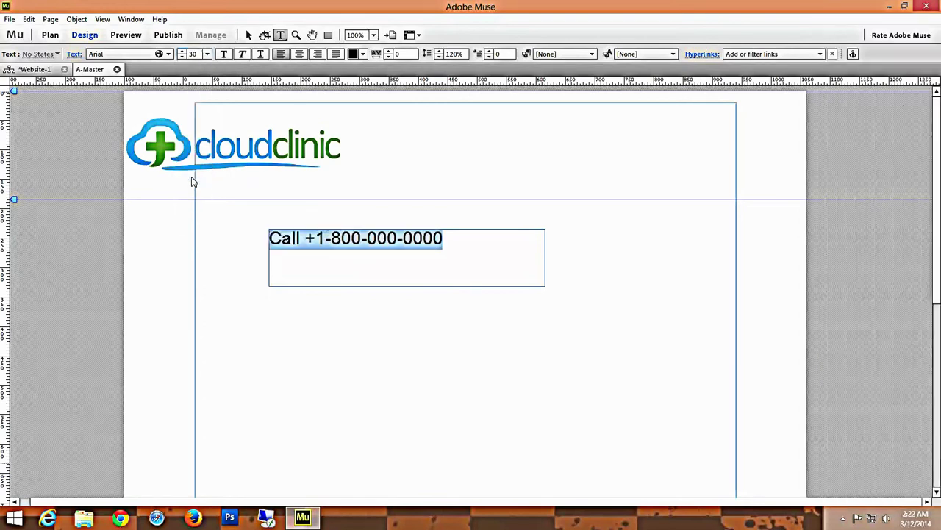
left_click(208, 54)
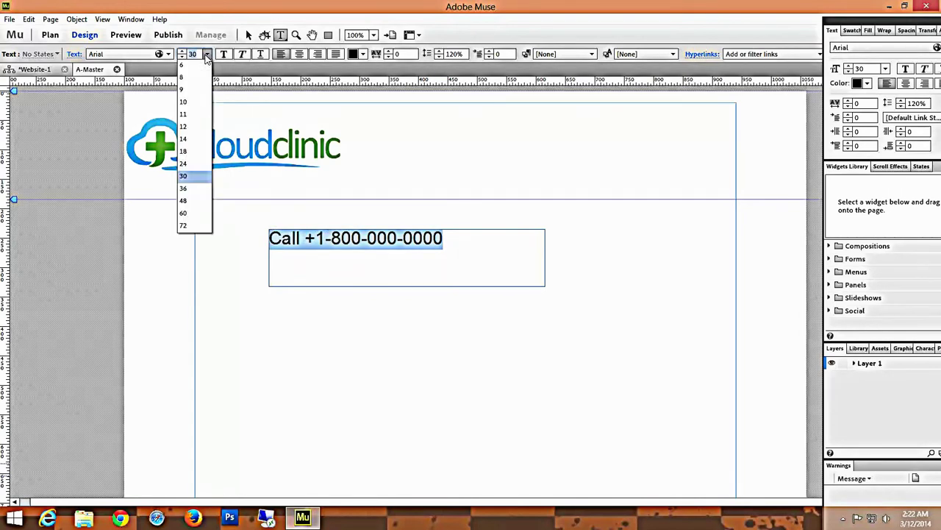
left_click(184, 188)
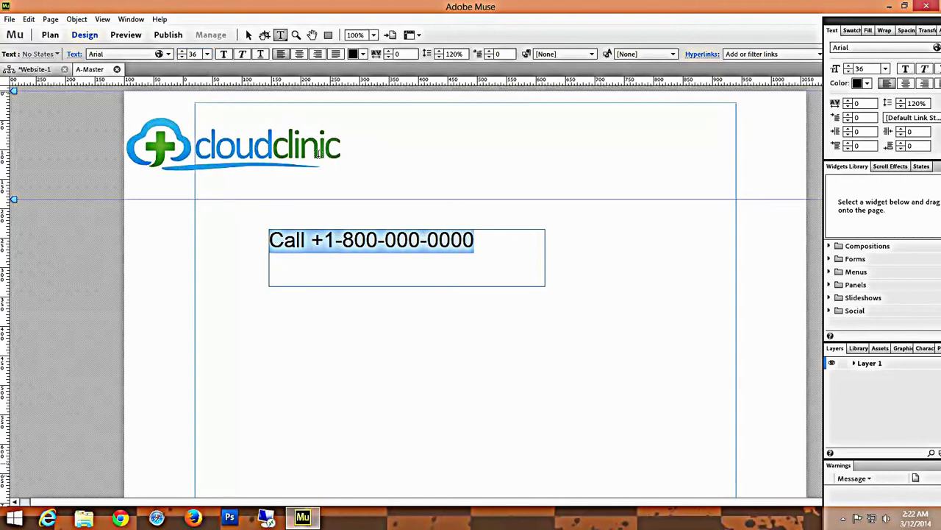
left_click(138, 56)
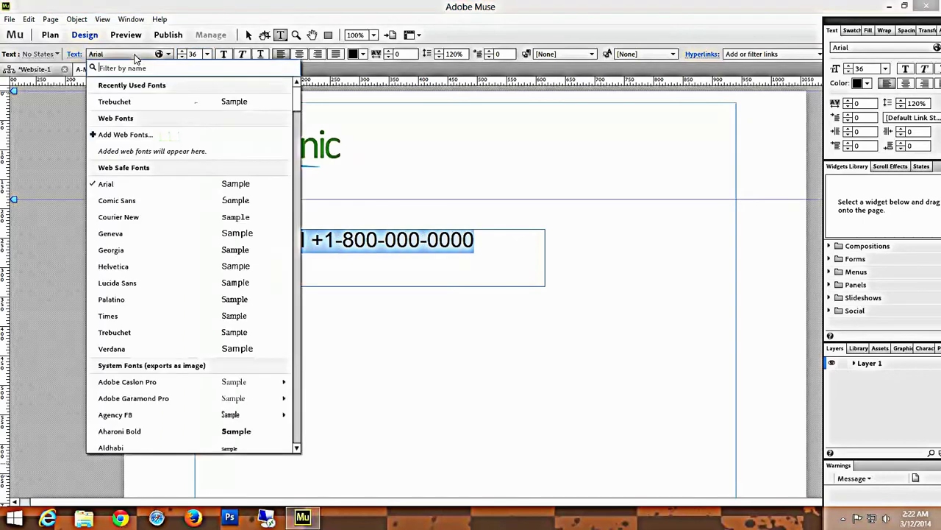
left_click(124, 104)
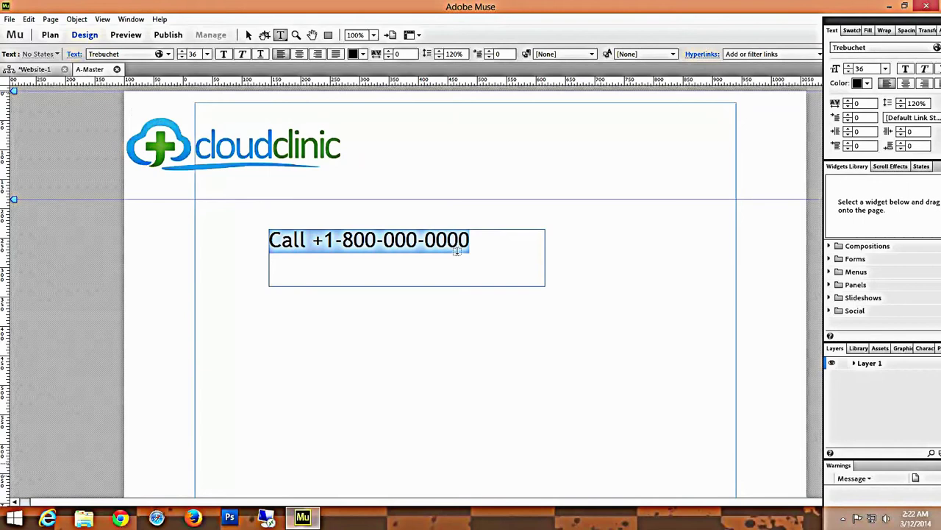
left_click(248, 35)
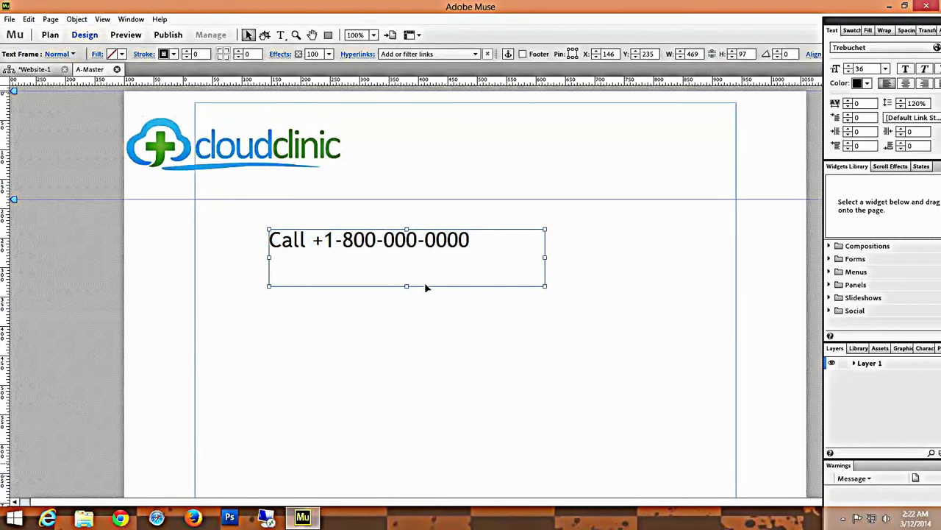
left_click_drag(407, 286, 406, 255)
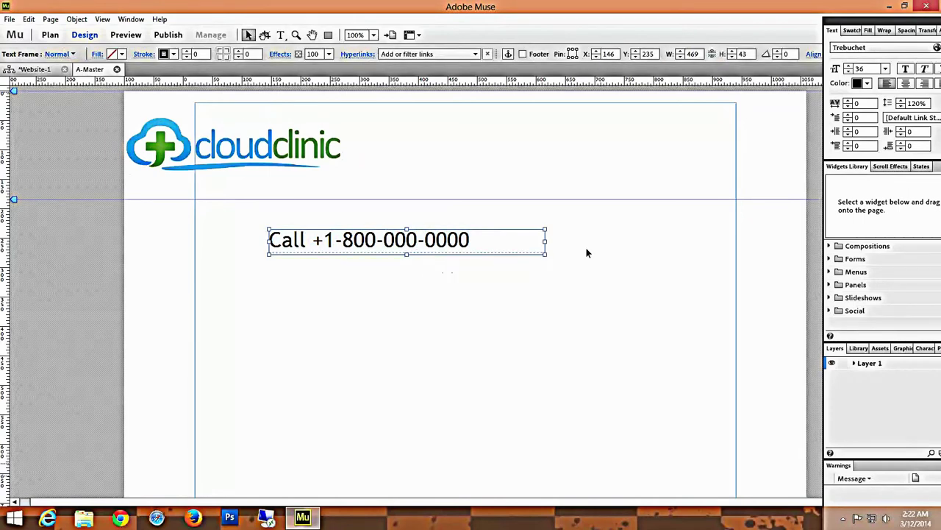
Narrow the call text frame to about 389 px and move it into the header against the page's right edge, at about X 671, Y 71.
left_click_drag(545, 241, 500, 242)
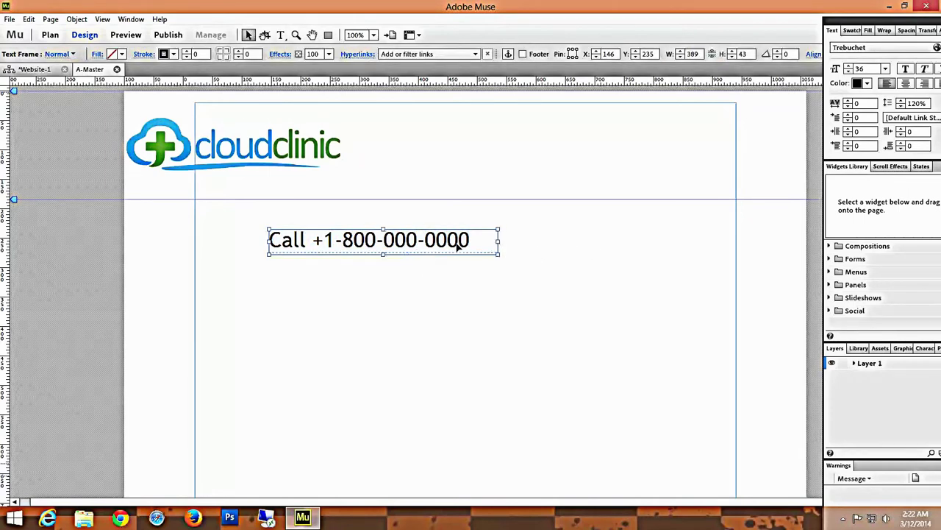
left_click_drag(408, 239, 704, 149)
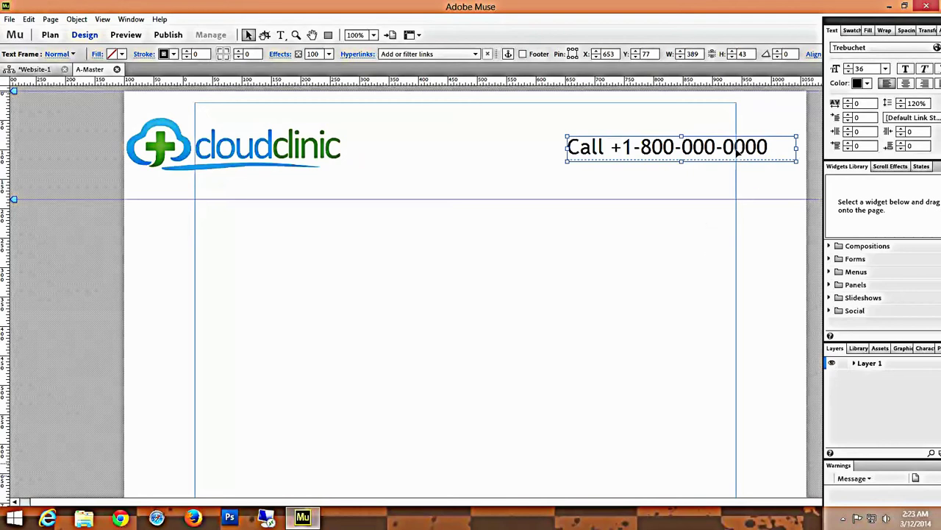
mouse_move(739, 153)
left_mouse_down()
mouse_move(764, 150)
mouse_move(749, 151)
left_mouse_up()
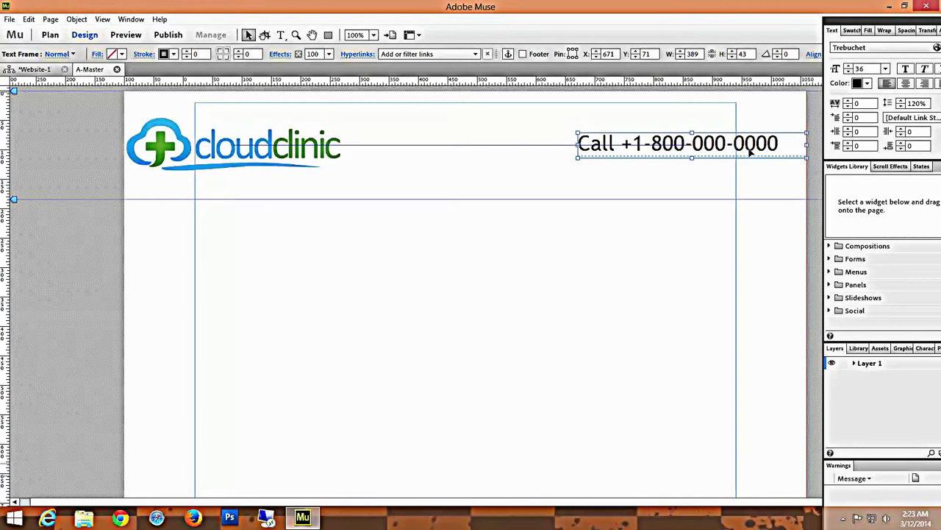
left_click(685, 284)
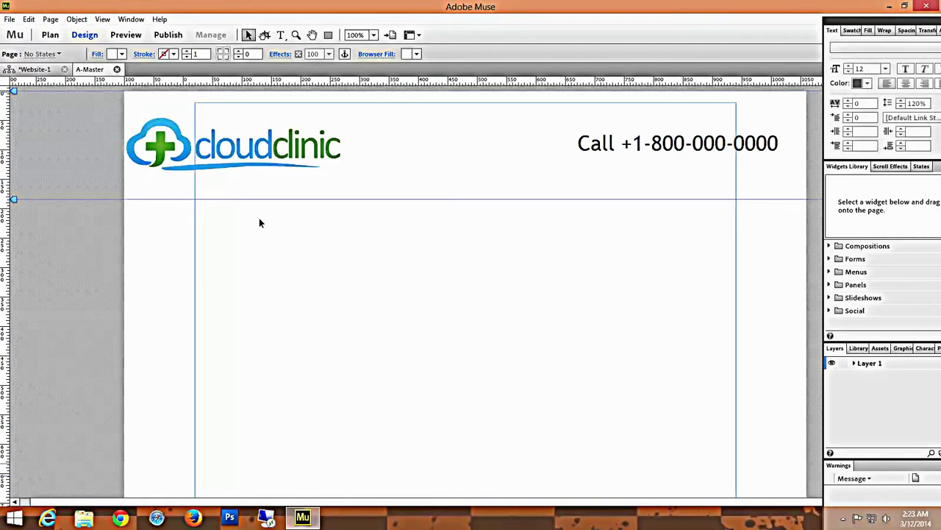
Add a shadow to the logo image in gray 7F7F7F with its opacity at 30.
left_click(246, 156)
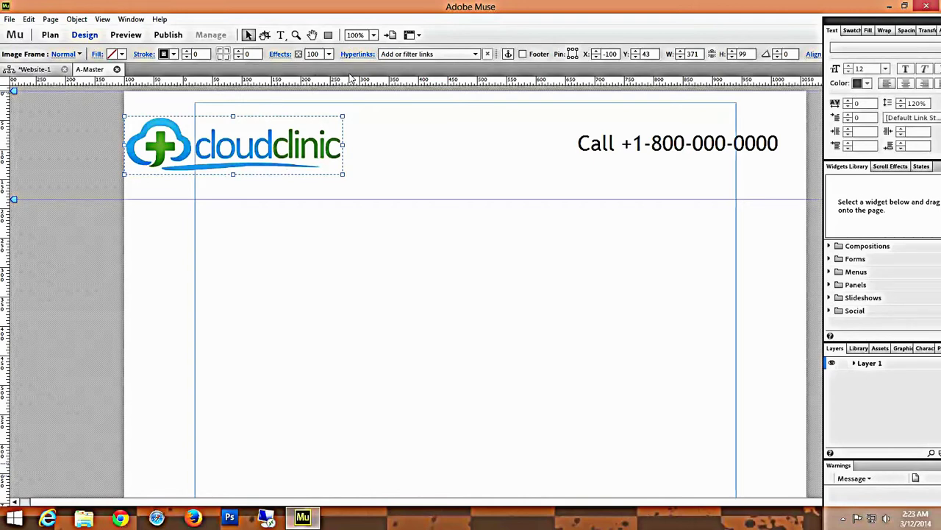
left_click(284, 56)
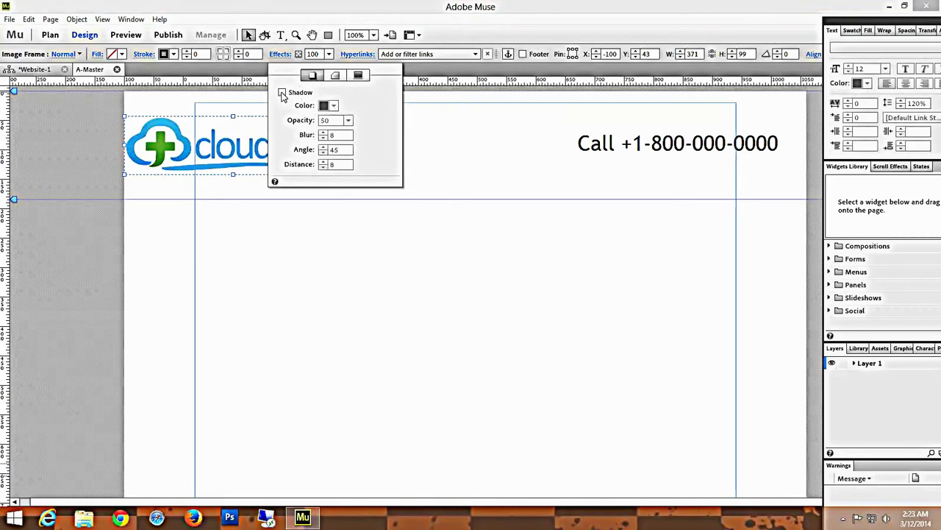
left_click(283, 93)
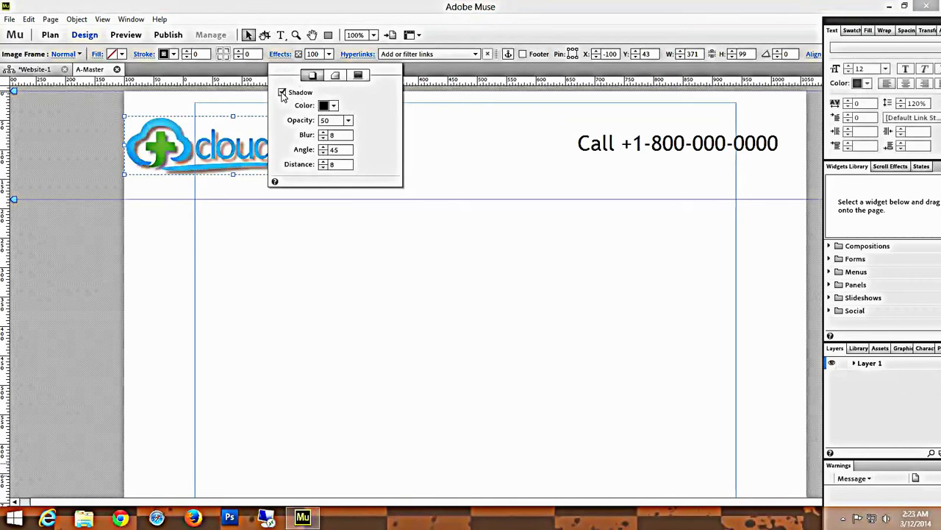
left_click(333, 107)
left_click(342, 142)
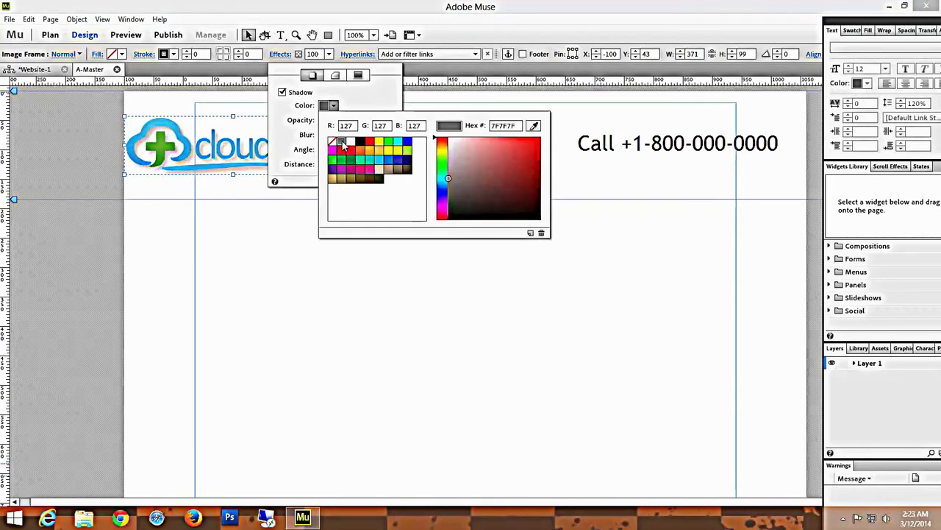
left_click(318, 251)
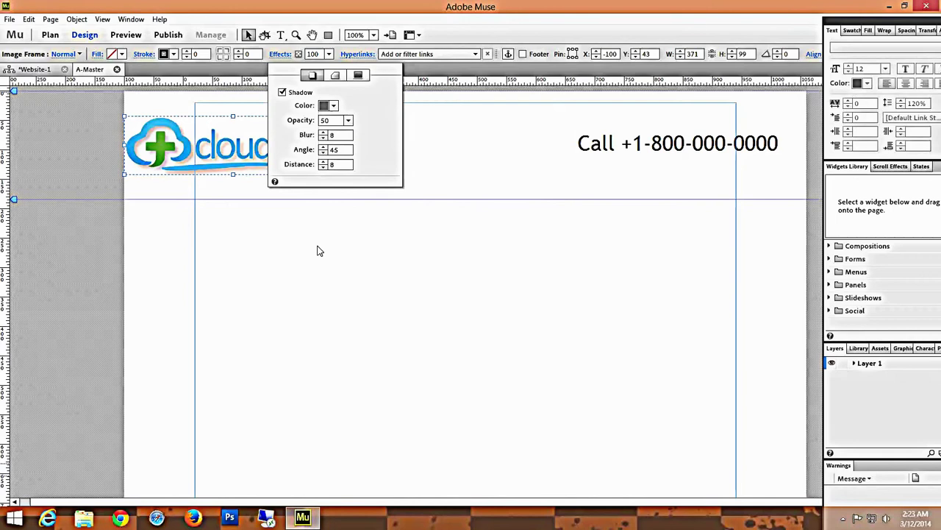
left_click(348, 120)
left_click_drag(351, 133, 342, 139)
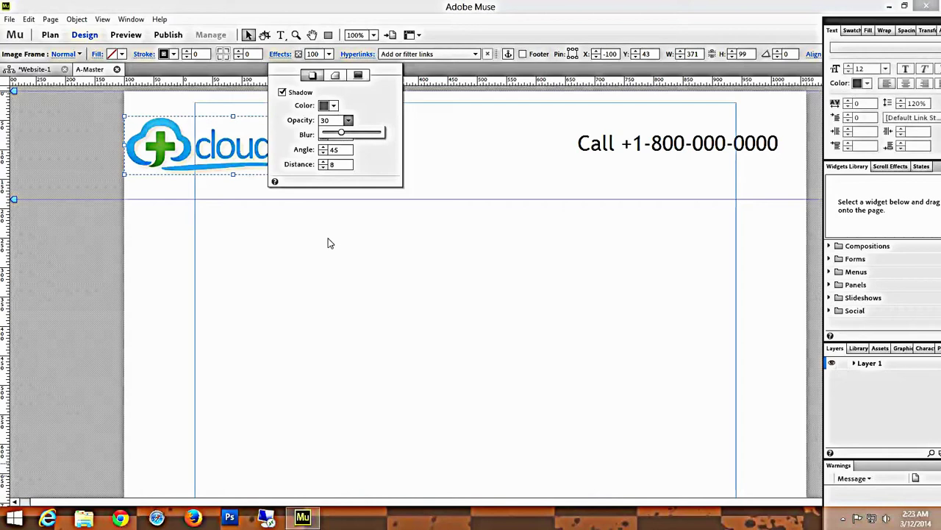
Set the logo shadow's angle to 41 and fine-tune its distance.
left_click(323, 152)
left_click(323, 153)
left_click(323, 152)
left_click(323, 153)
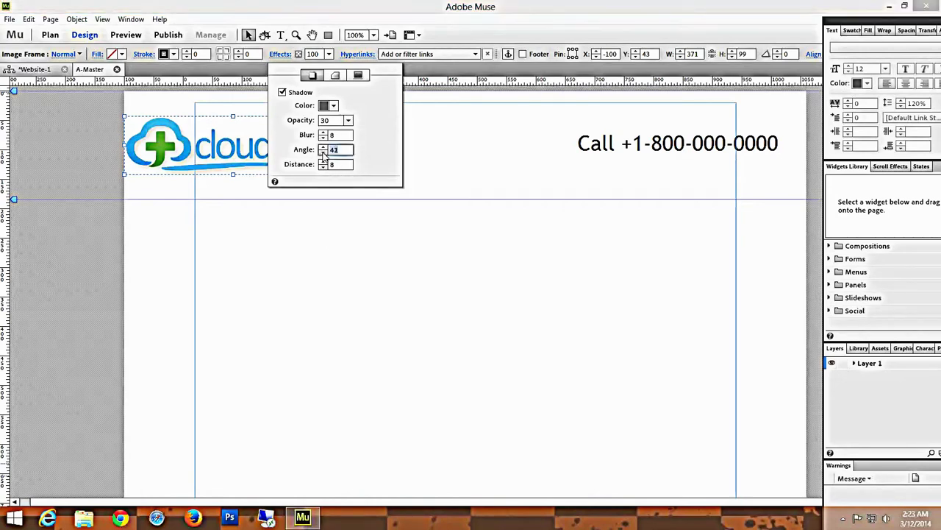
left_click(323, 162)
left_click(323, 162)
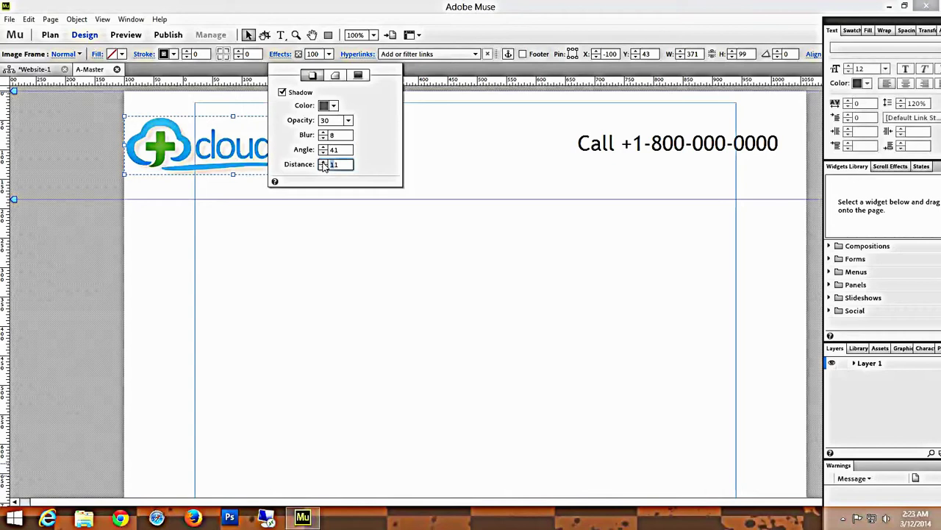
left_click(323, 161)
left_click(324, 167)
left_click(323, 168)
left_click(332, 222)
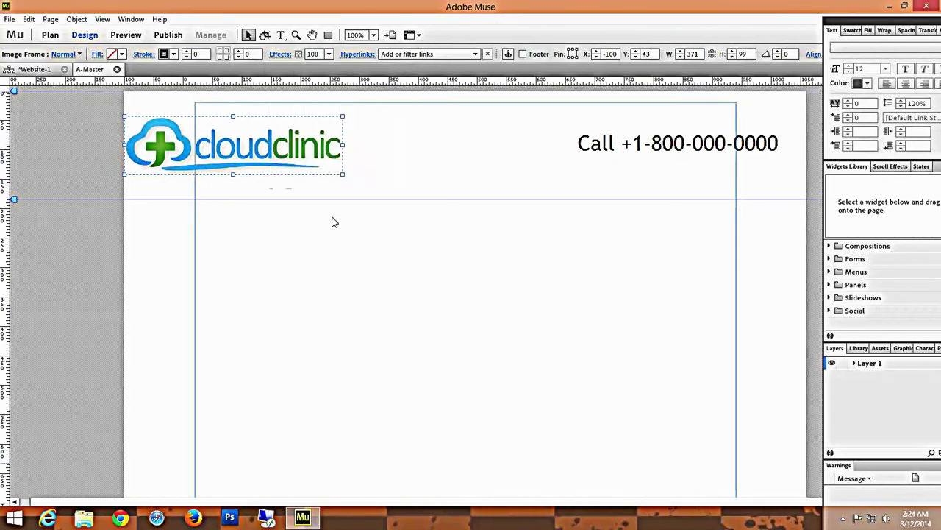
left_click(321, 286)
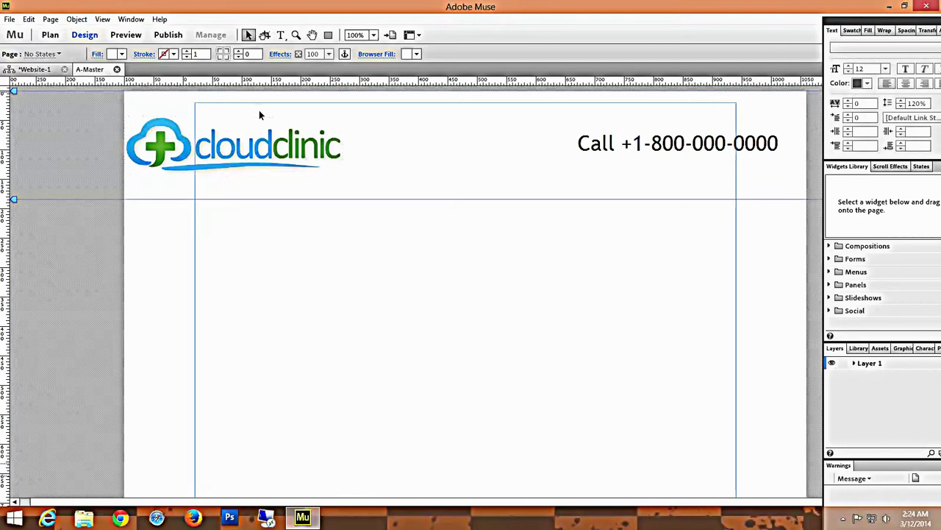
Draw a rectangle about 814 by 35 px below the header line and reduce its height to about 9 px.
left_click(328, 34)
left_click_drag(213, 224, 542, 255)
left_click_drag(647, 252, 692, 244)
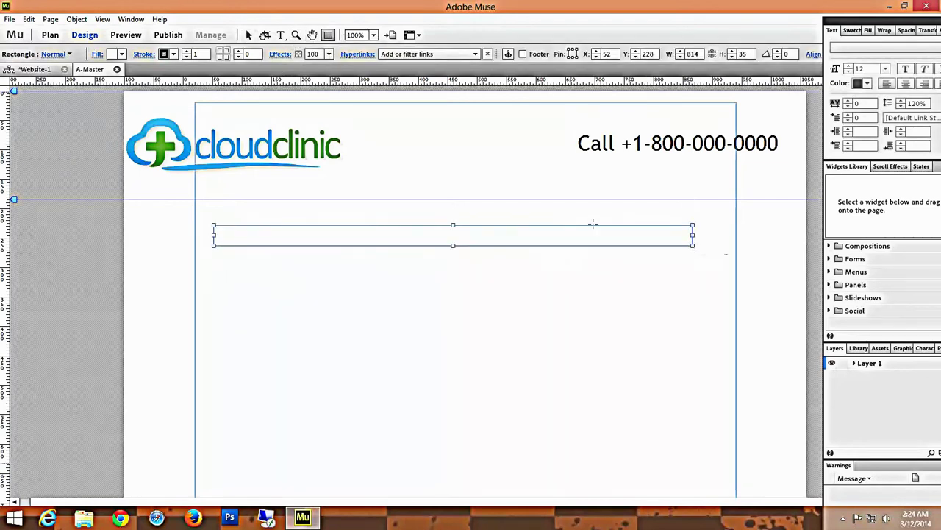
left_click(248, 34)
left_click_drag(453, 245, 460, 229)
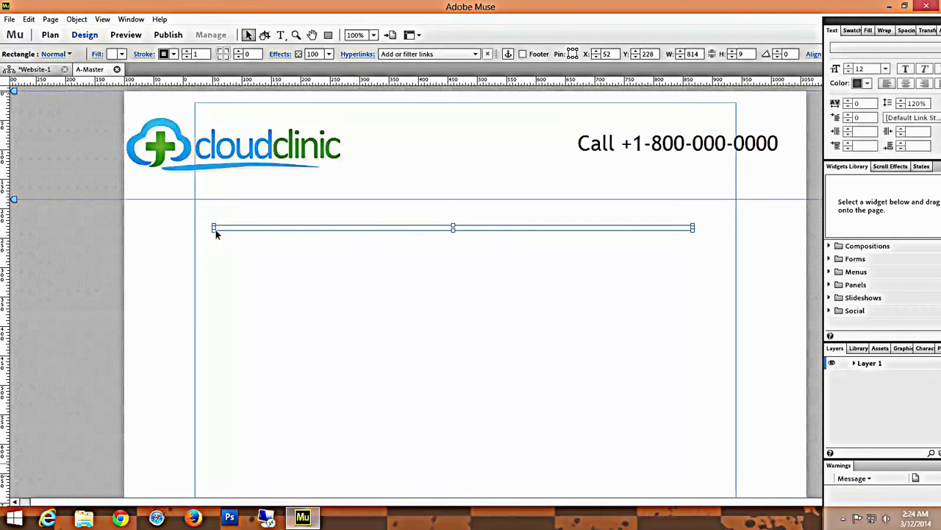
Stretch the thin rectangle to the full 1160 px page width and move it to the page's top edge at Y 0.
left_click_drag(214, 228, 124, 228)
left_click_drag(694, 229, 807, 227)
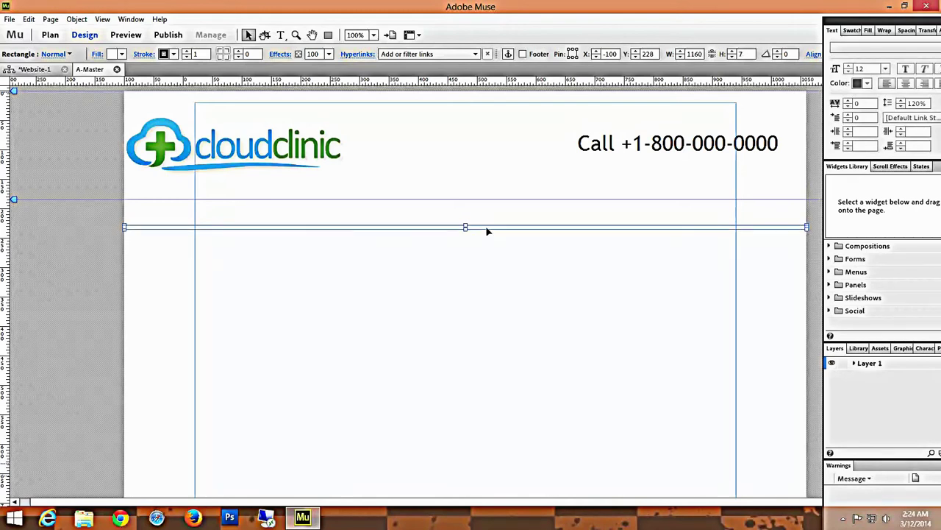
left_click_drag(486, 231, 486, 134)
left_click(494, 180)
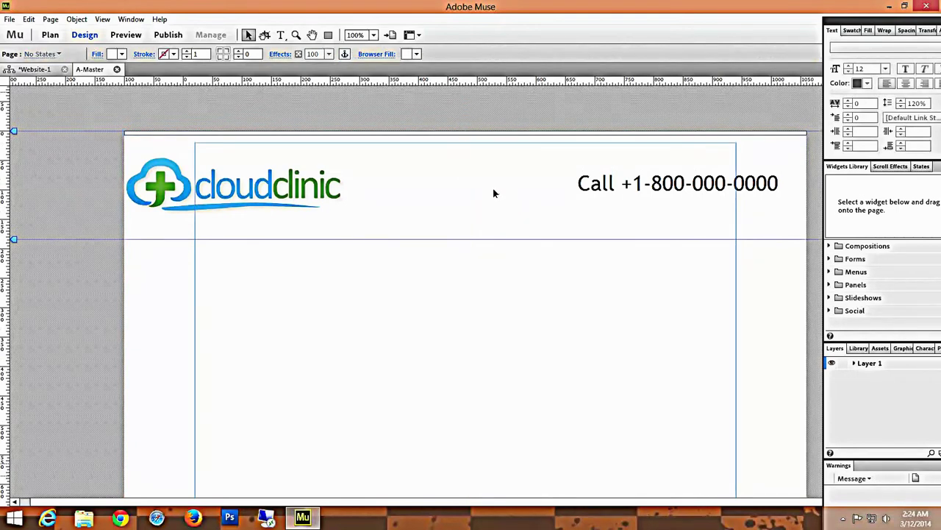
Remove the stroke from the thin bar at the page's top edge and fill it with light blue 61C7F2.
left_click(437, 134)
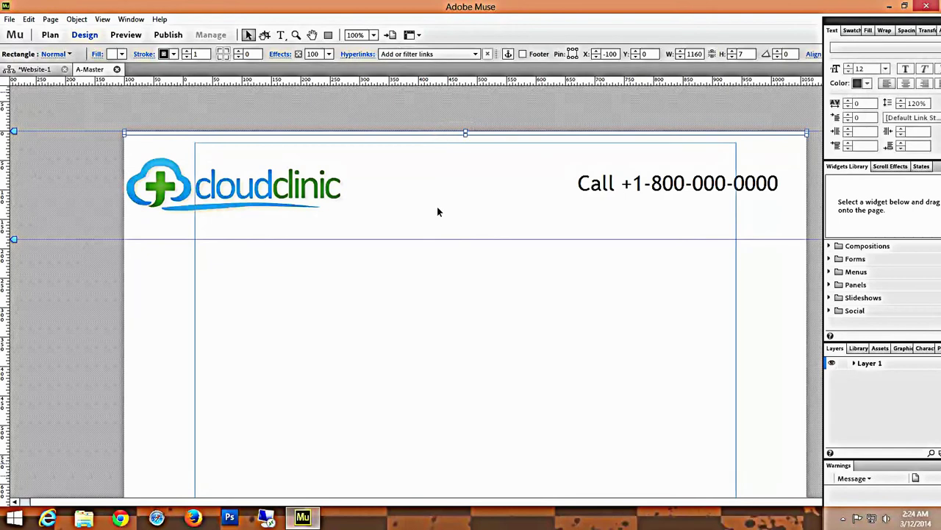
left_click(173, 55)
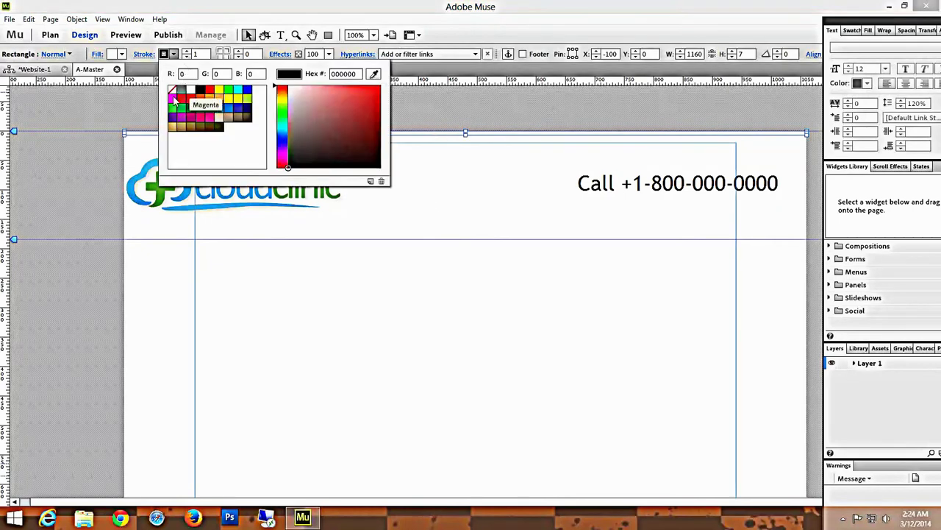
left_click(172, 89)
left_click(463, 213)
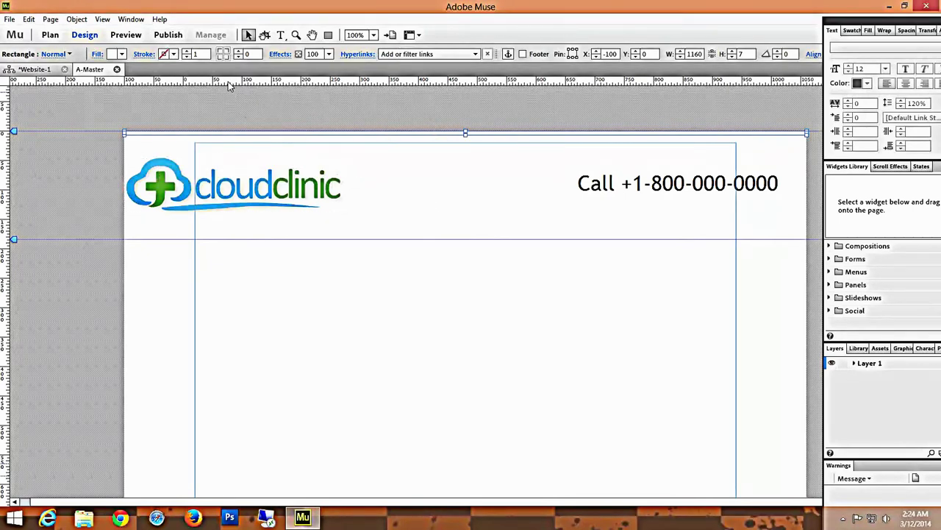
left_click(121, 54)
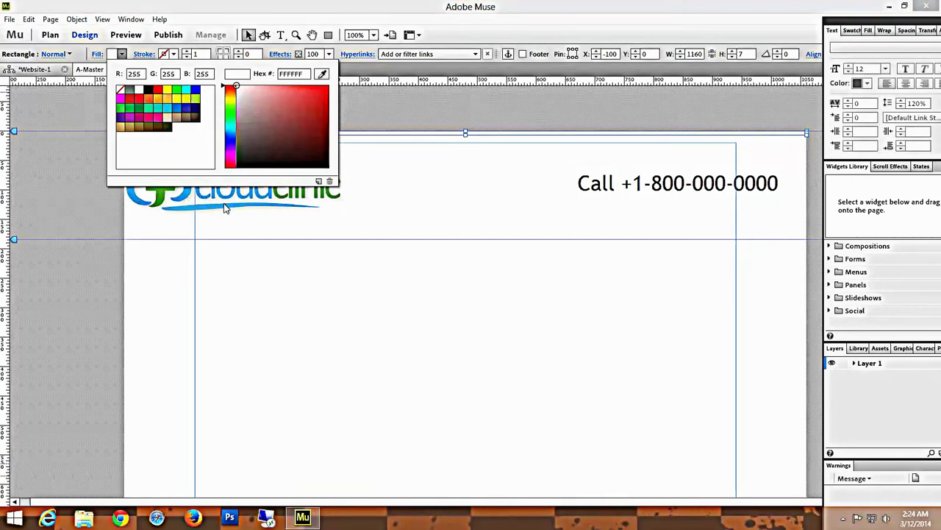
left_click(169, 108)
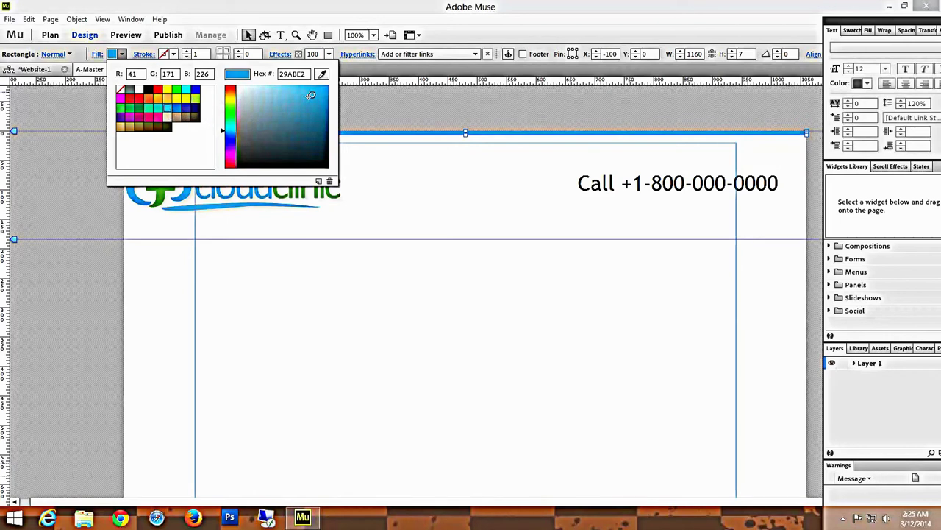
left_click_drag(312, 96, 291, 89)
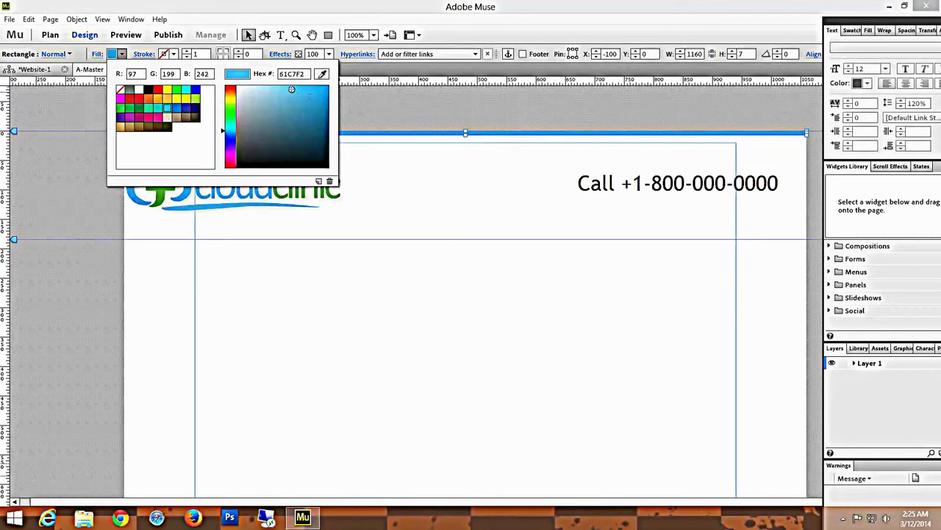
left_click(346, 239)
left_click(400, 368)
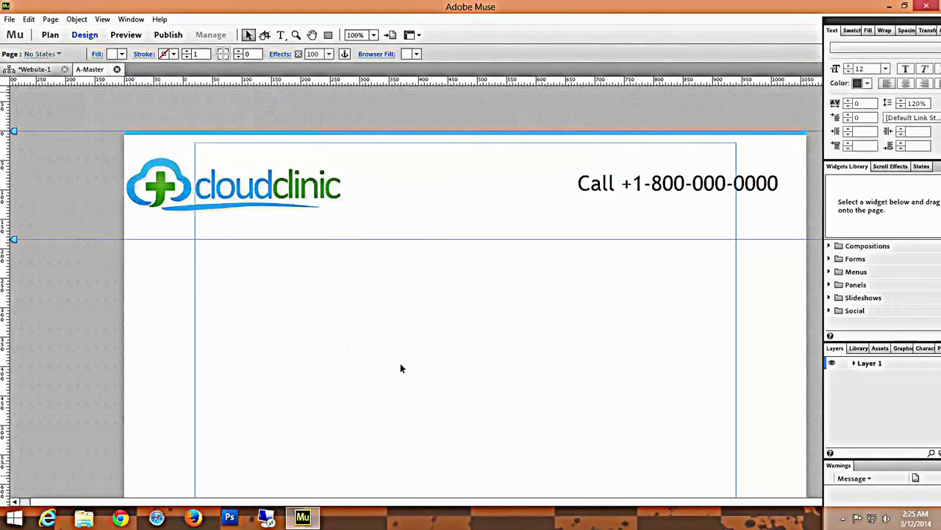
Place a horizontal menu widget just below the header line, at about X 203, Y 195.
scroll(558, 351, "down", 1)
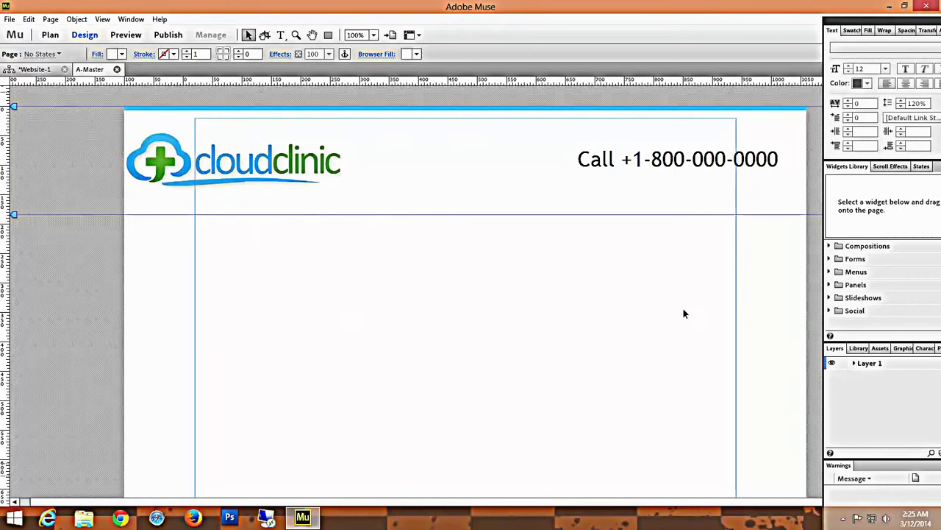
scroll(726, 324, "down", 1)
scroll(457, 329, "up", 1)
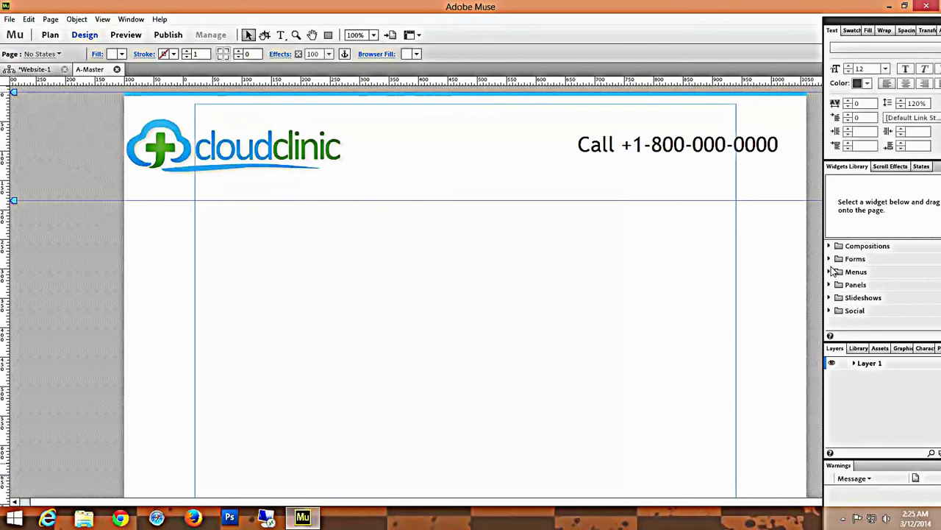
left_click_drag(857, 26, 831, 9)
left_click(804, 255)
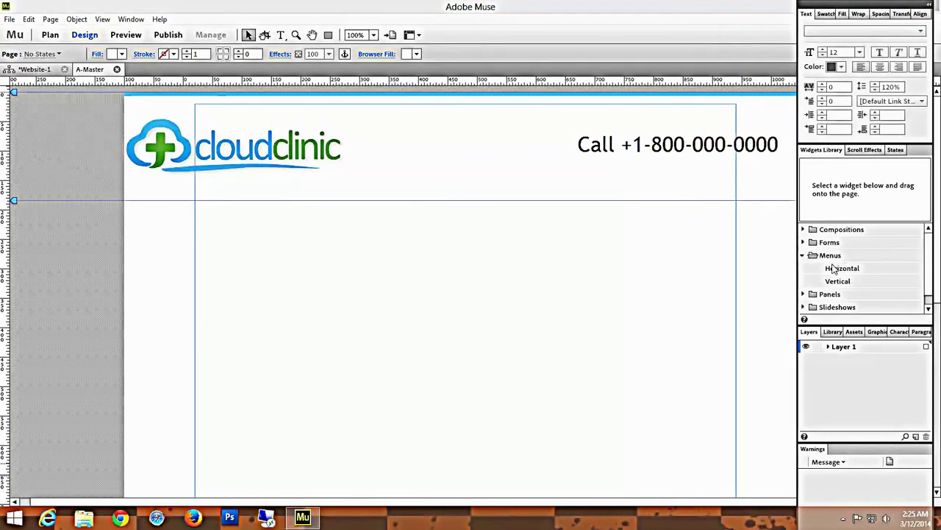
left_click(855, 271)
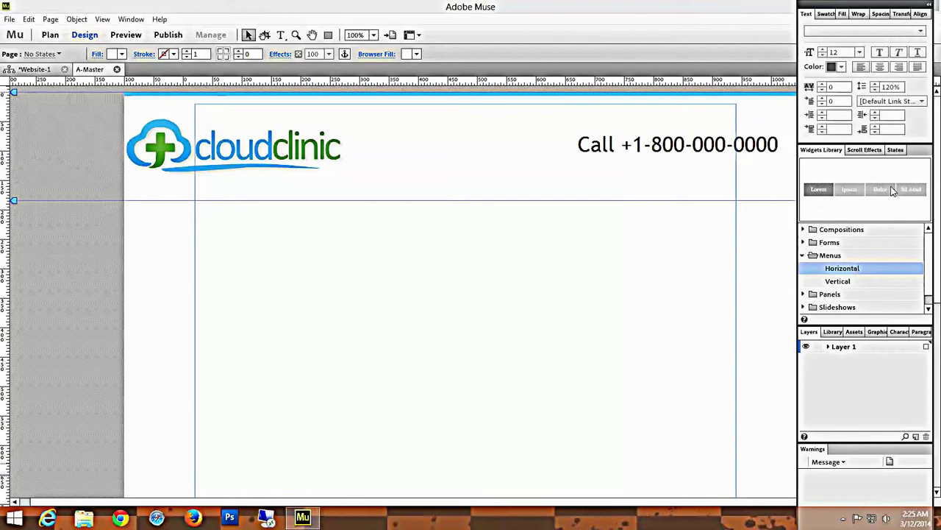
left_click(843, 283)
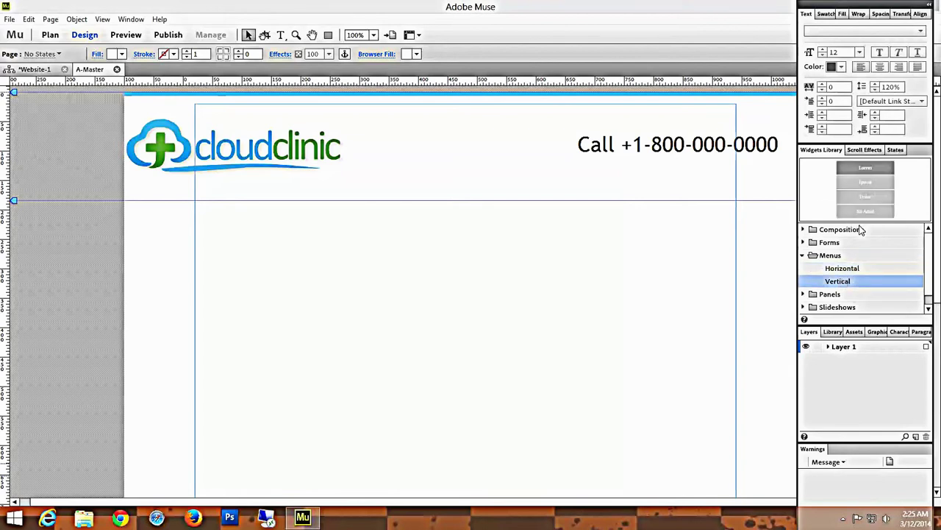
left_click(854, 269)
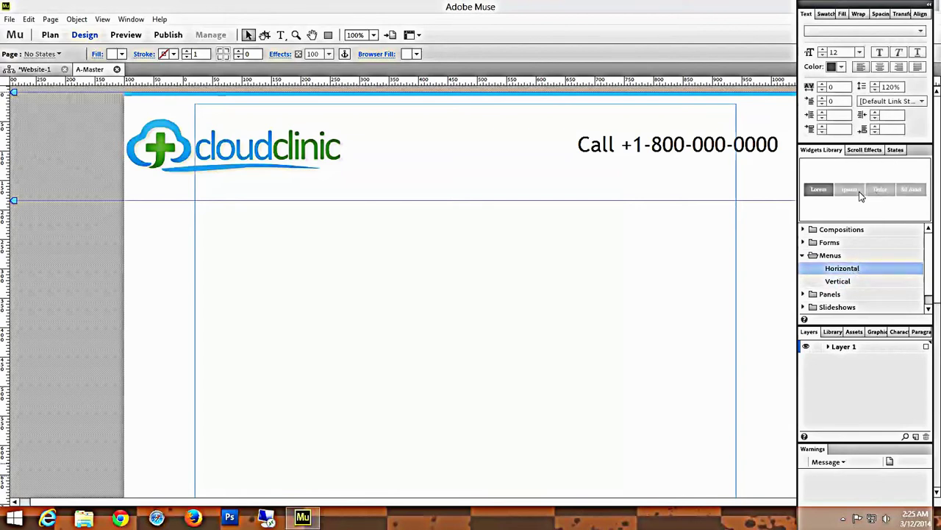
left_click_drag(851, 197, 310, 216)
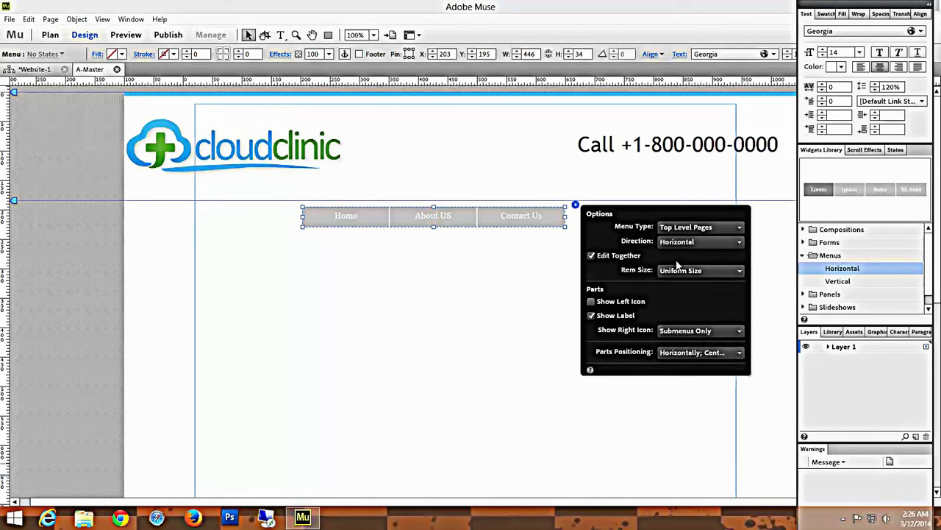
Set the menu type to Top Level Pages and align the menu with the header line and left column guide at X 20, Y 184.
left_click(695, 228)
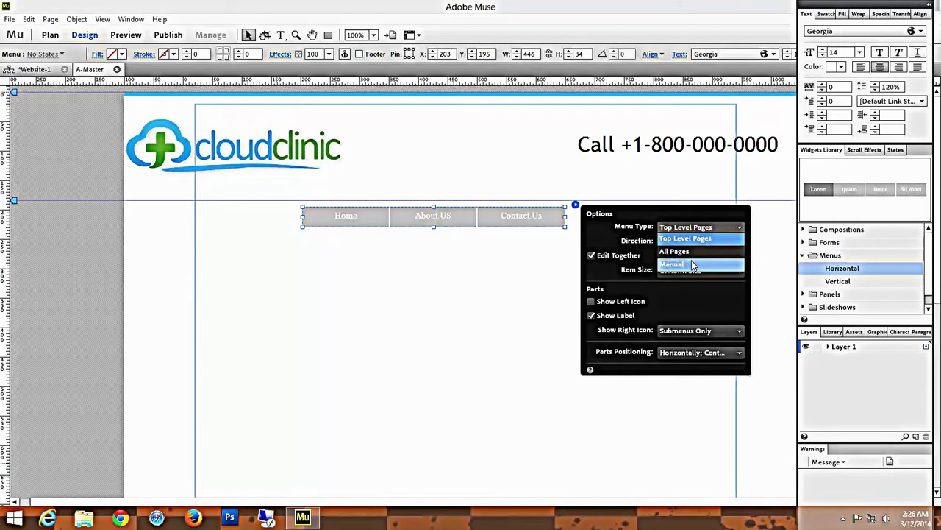
left_click(699, 239)
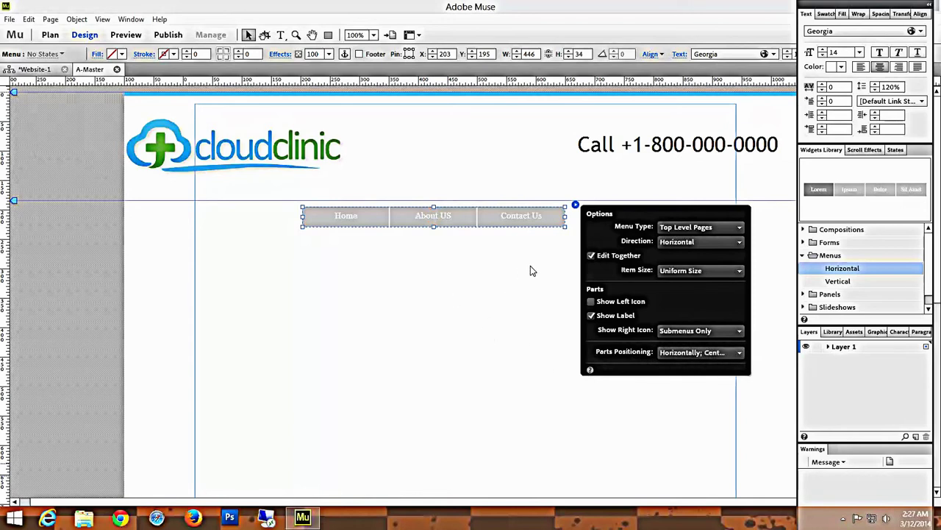
left_click(479, 345)
left_click_drag(437, 217, 327, 213)
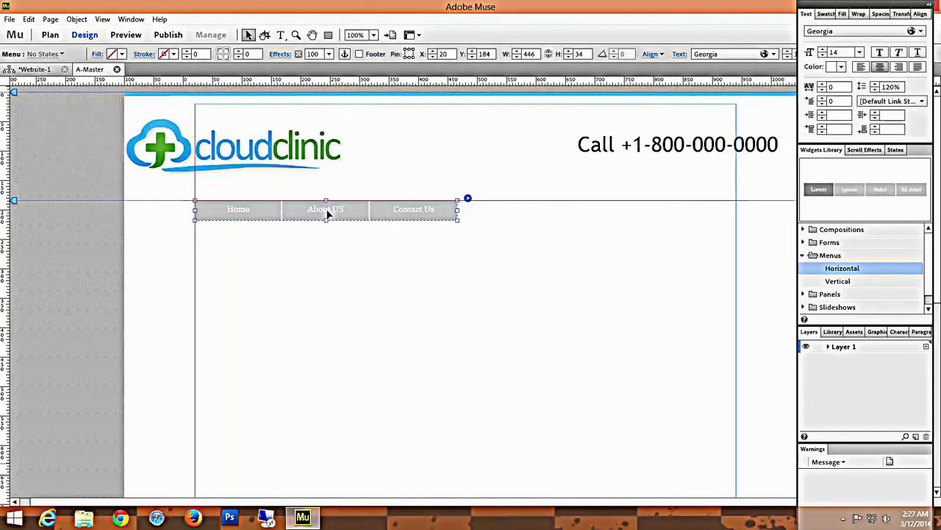
Widen the horizontal menu to 920 px so it spans the page from the left to the right column guide.
left_click_drag(457, 211, 736, 214)
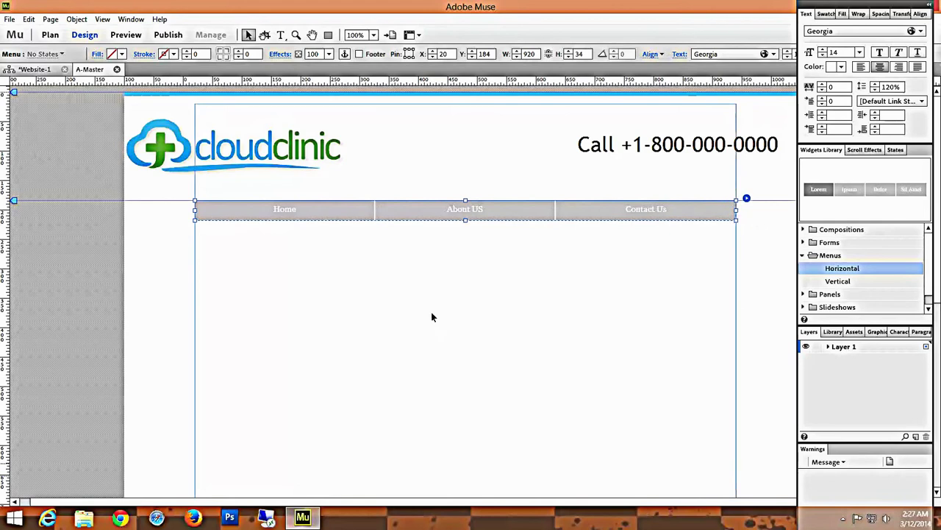
left_click(417, 319)
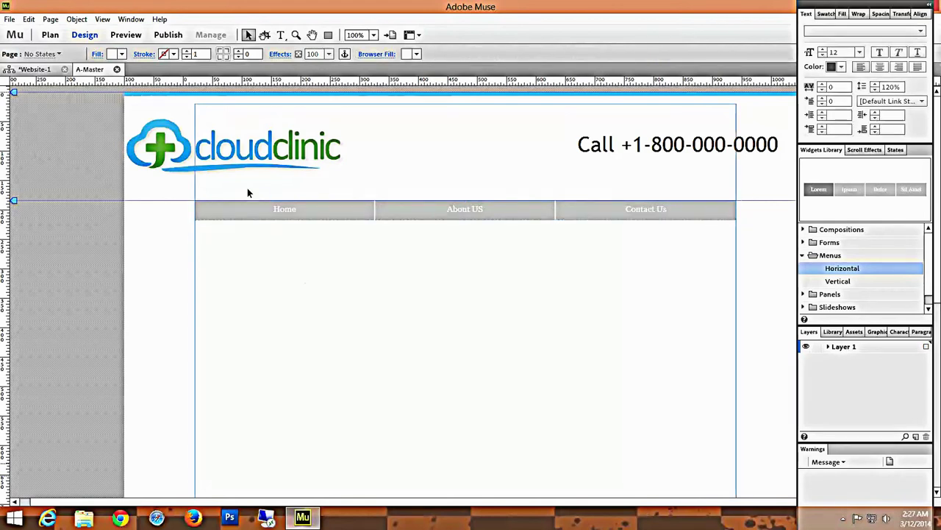
Set the font of the menu item labels to Trebuchet through the Home label.
left_click(282, 212)
left_click(280, 209)
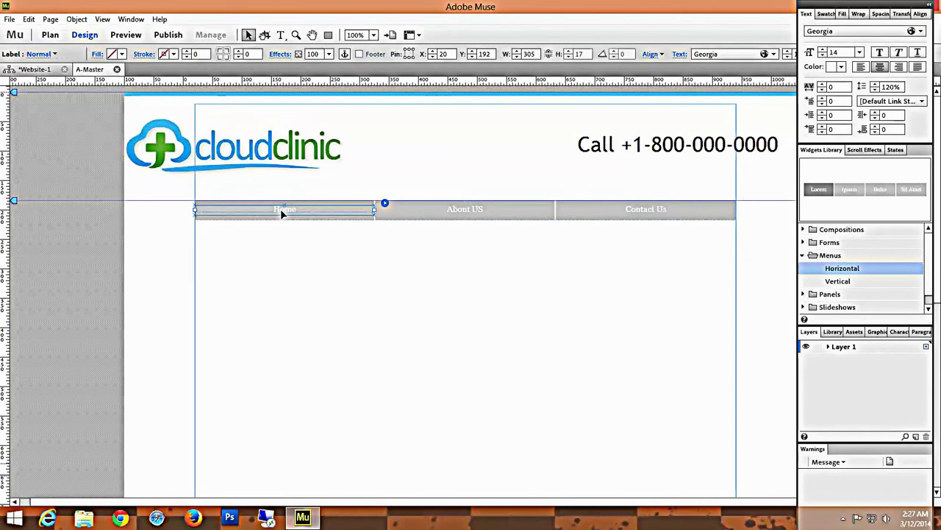
left_click(281, 209)
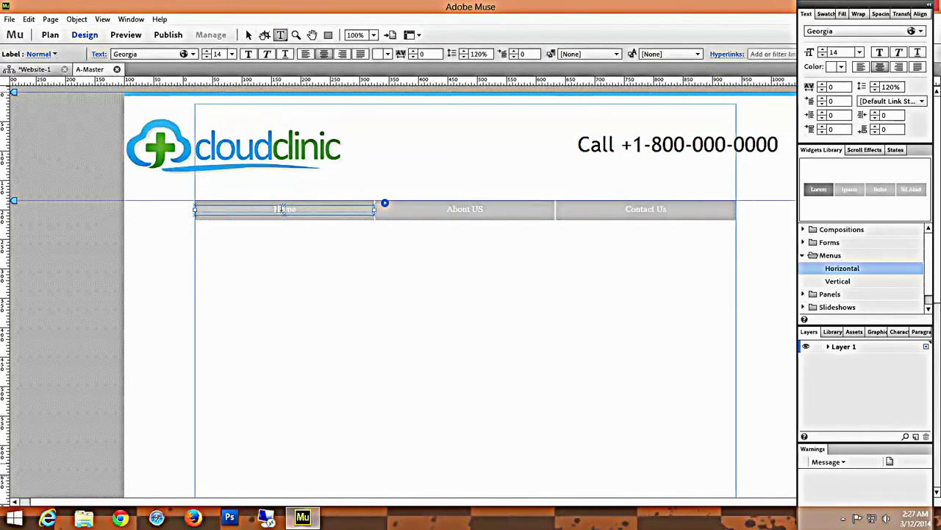
double_click(283, 209)
left_click(287, 210)
double_click(283, 210)
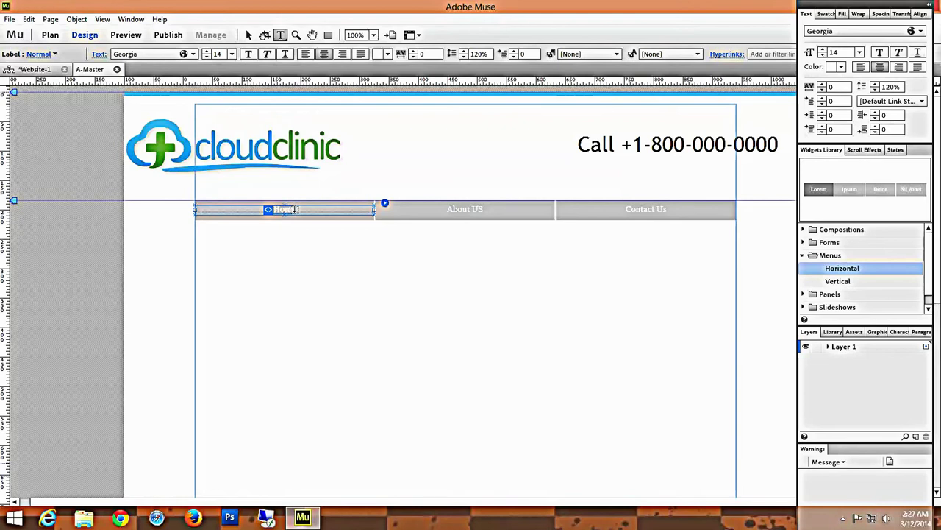
left_click(287, 210)
double_click(281, 210)
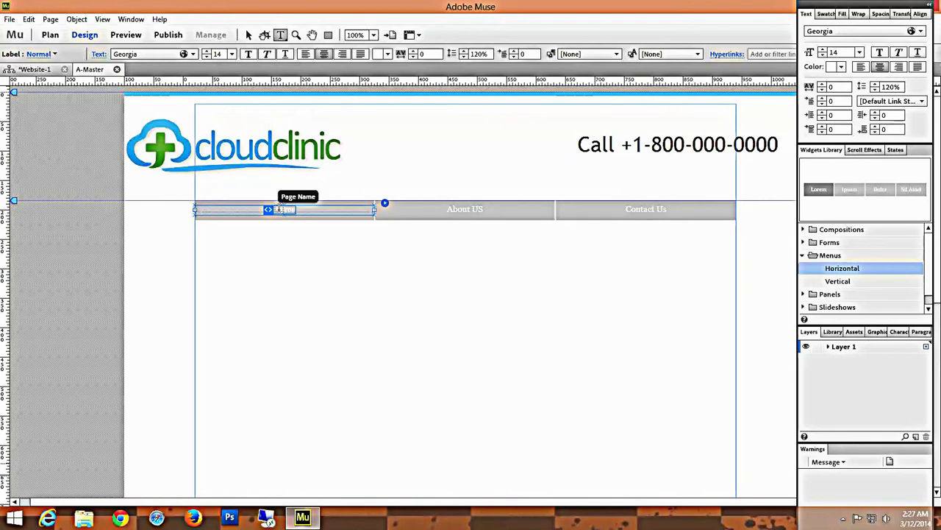
left_click(284, 210)
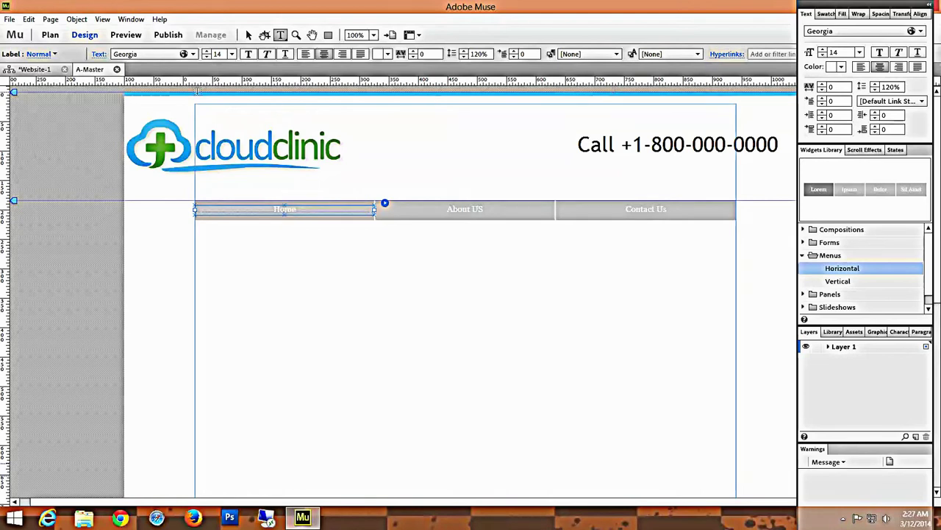
left_click(157, 55)
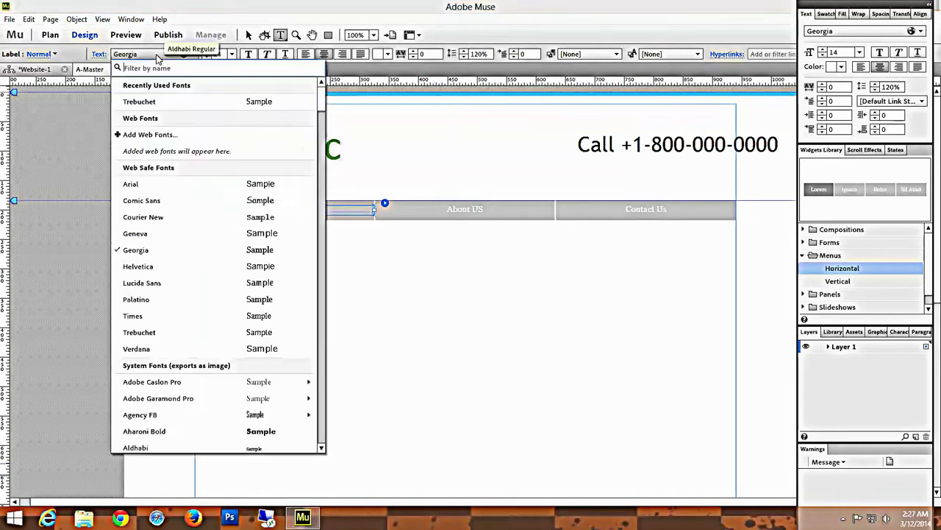
left_click(139, 102)
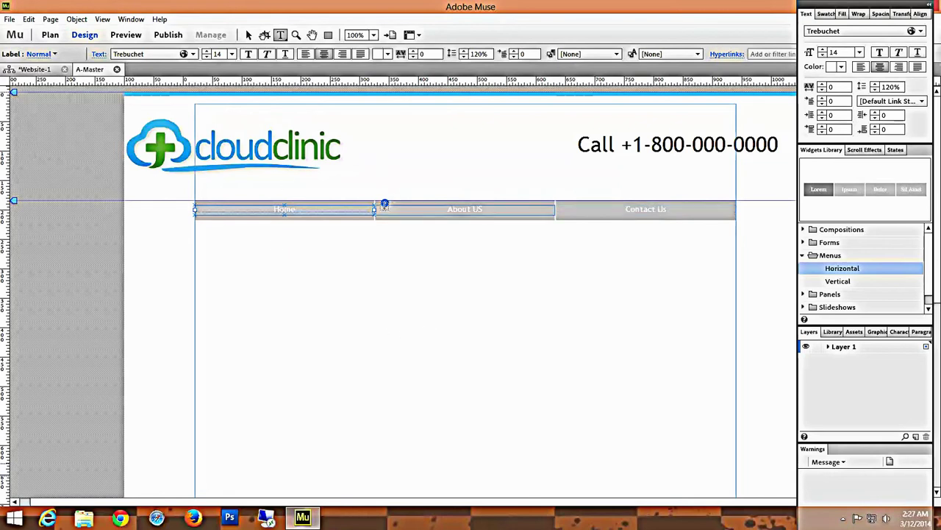
Check the menu's widget options, including the Edit Together setting.
left_click(249, 35)
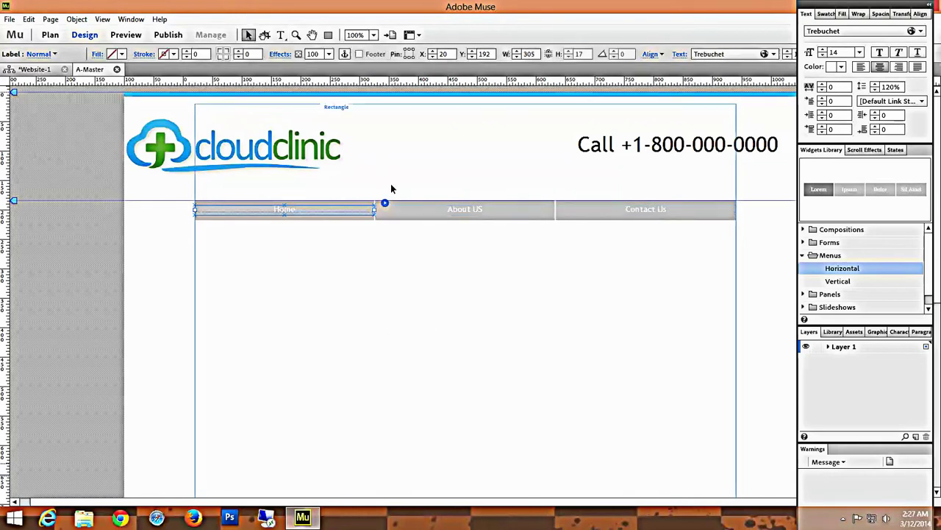
left_click(384, 203)
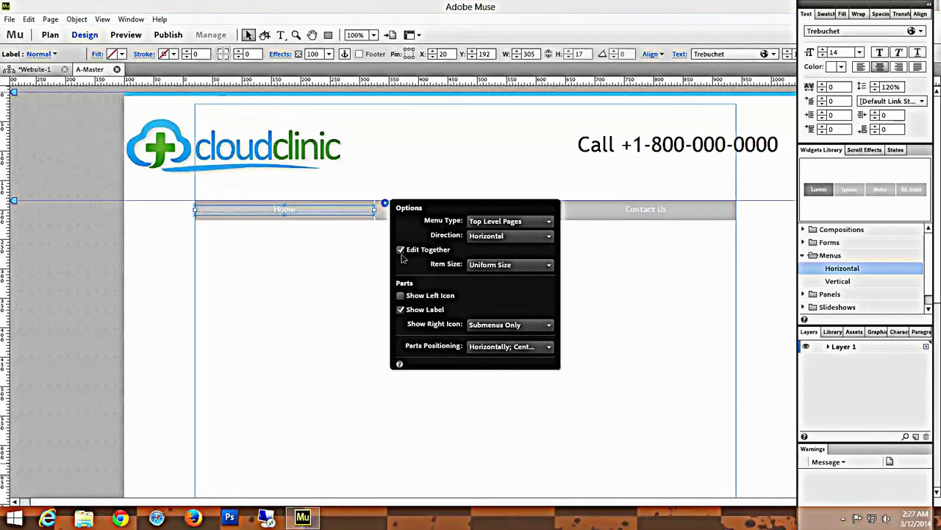
left_click(284, 309)
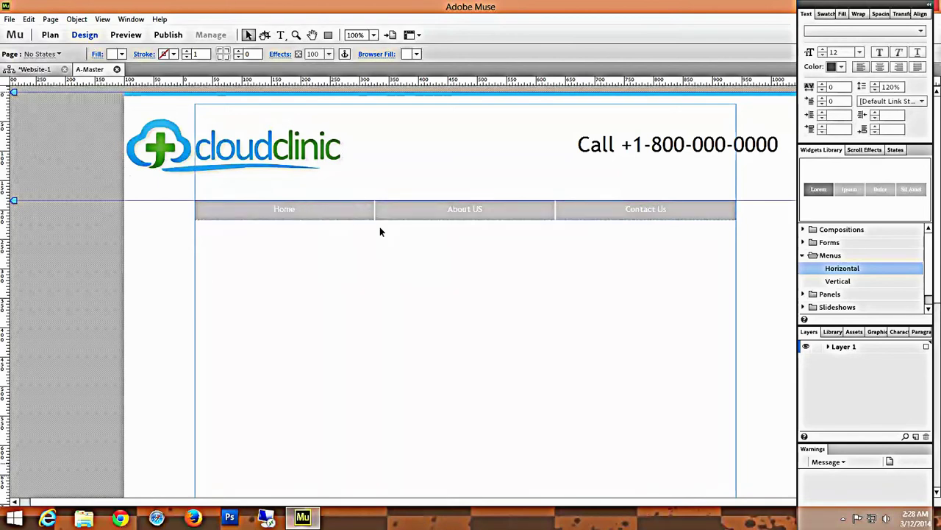
Fill the menu items with blue 29ABE2 and shift it to a slightly softer shade.
left_click(342, 213)
left_click(342, 212)
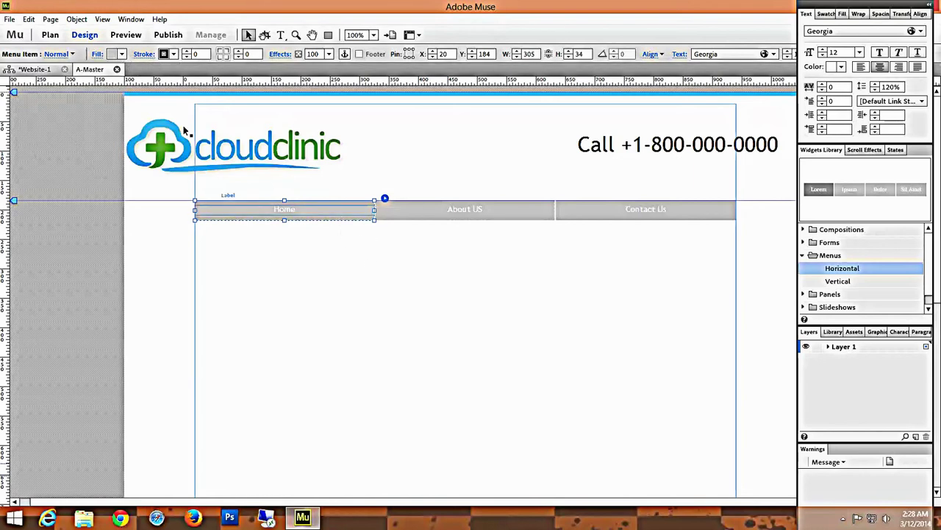
left_click(121, 53)
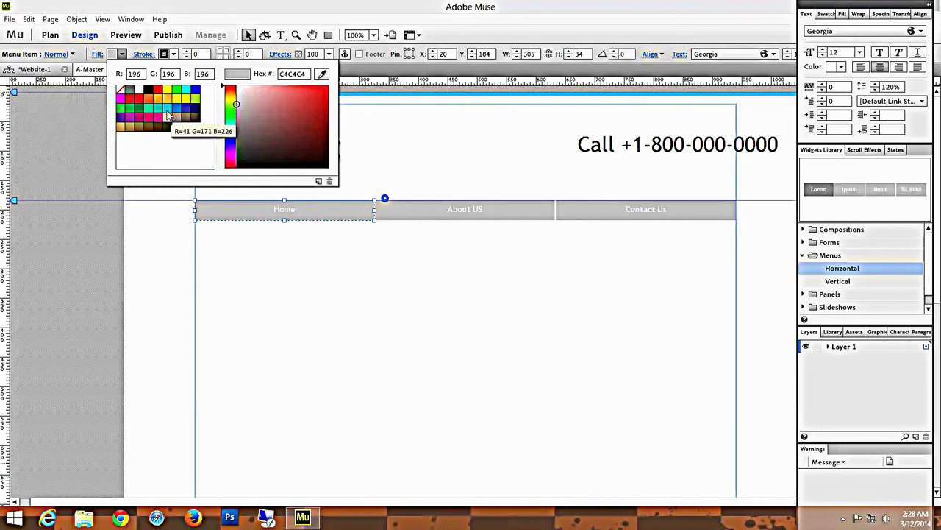
left_click(168, 108)
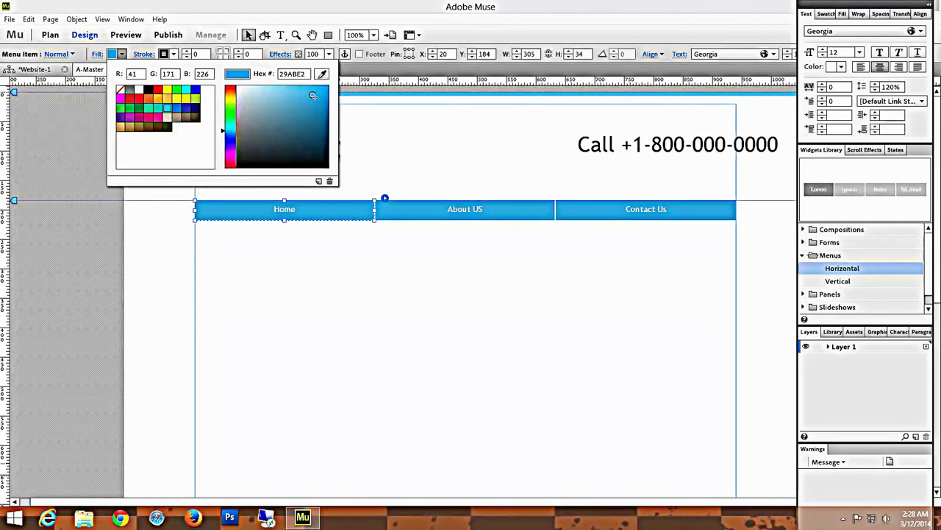
mouse_move(312, 96)
left_mouse_down()
mouse_move(277, 92)
mouse_move(292, 97)
left_mouse_up()
left_click(447, 154)
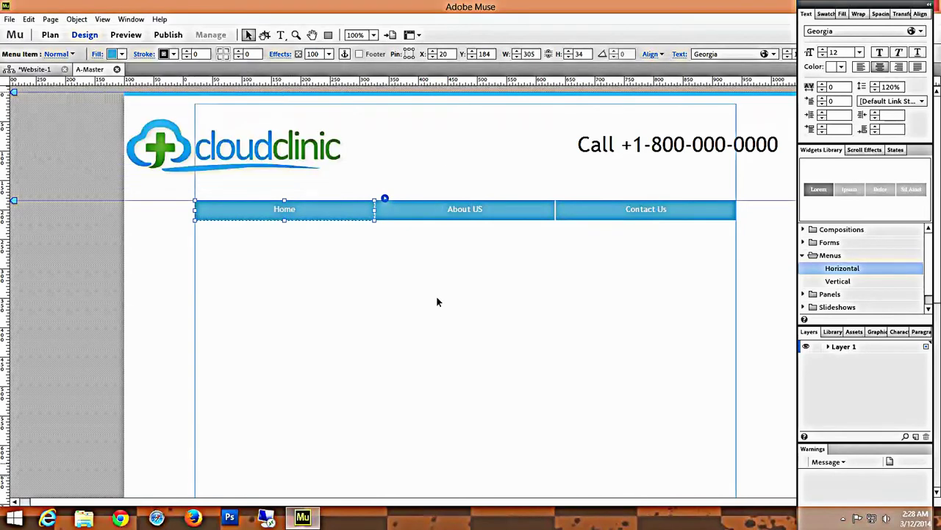
left_click(436, 301)
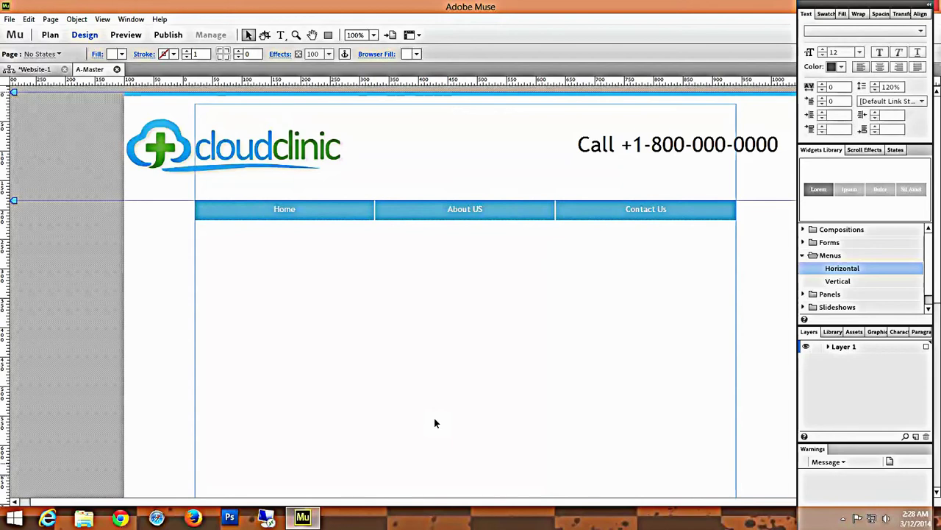
Draw a rectangle about 641 by 163 px near the page's bottom and move it against the footer line at X 145, Y 1017.
scroll(651, 409, "down", 5)
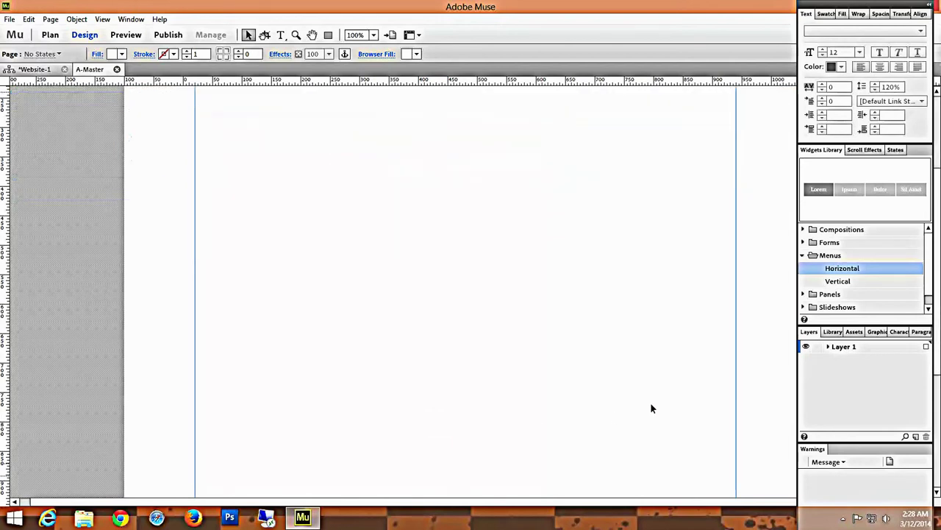
scroll(651, 408, "down", 1)
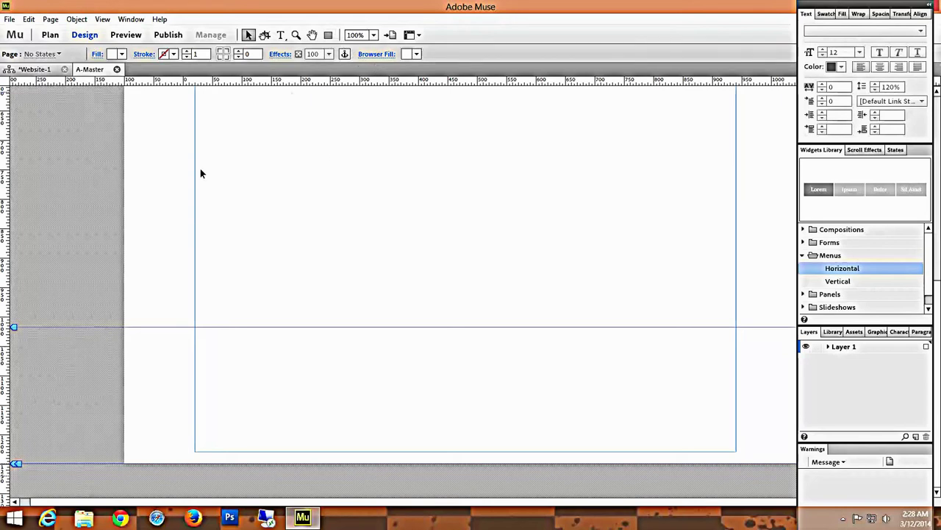
left_click_drag(250, 147, 649, 239)
left_click(328, 34)
mouse_move(241, 159)
left_mouse_down()
mouse_move(310, 246)
mouse_move(619, 255)
left_mouse_up()
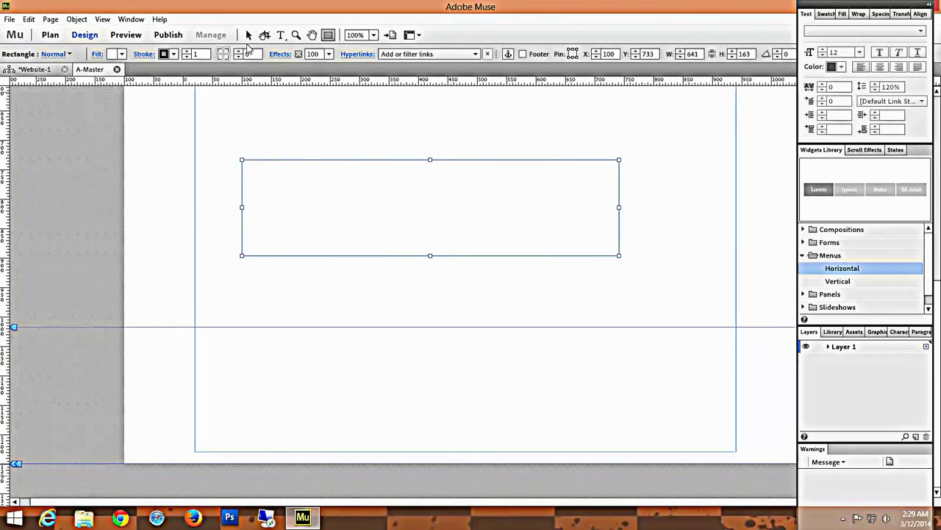
left_click(248, 36)
left_click_drag(405, 200, 431, 368)
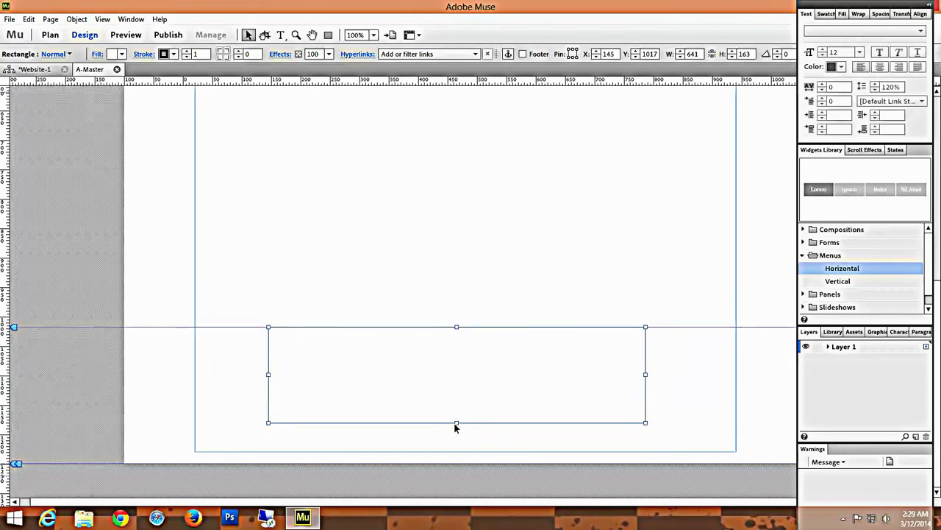
Stretch the footer rectangle down to the page's bottom edge and across the full page width, to 1160 by 232 px.
left_click_drag(456, 422, 463, 463)
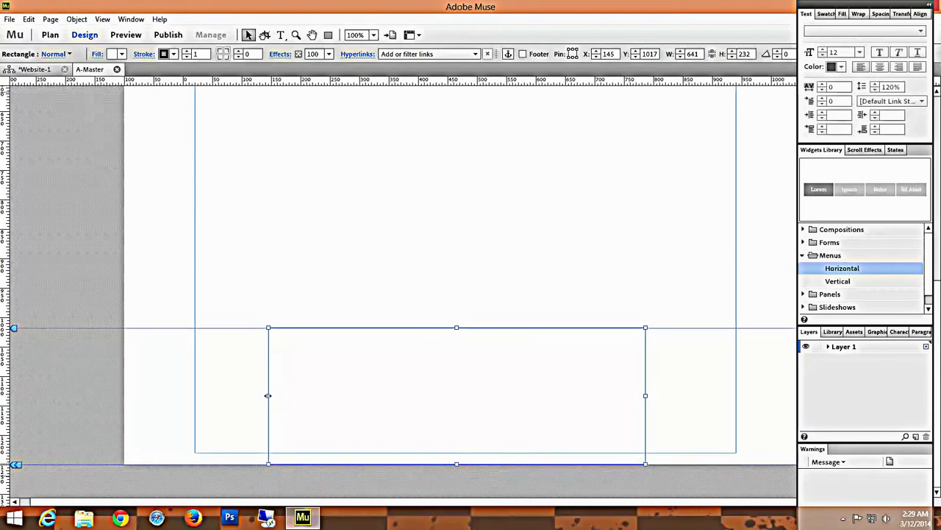
left_click_drag(268, 395, 243, 398)
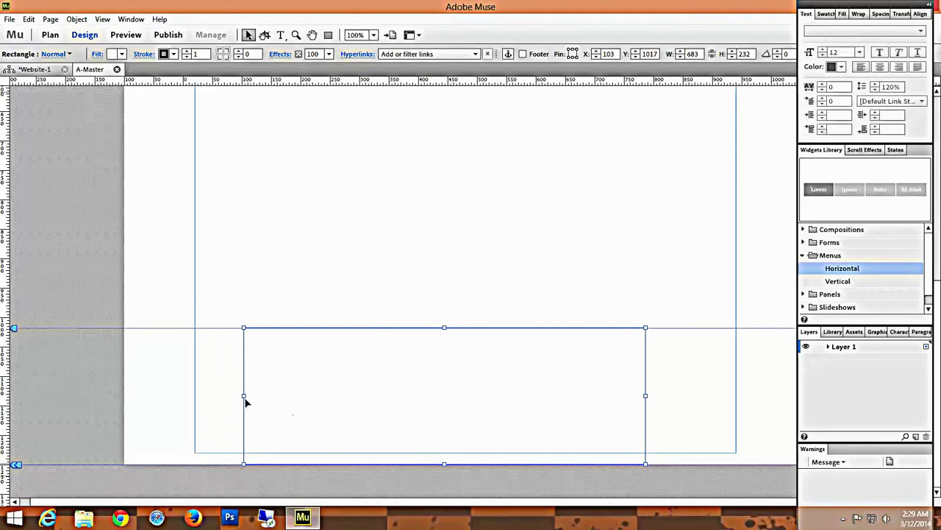
left_click_drag(243, 396, 125, 401)
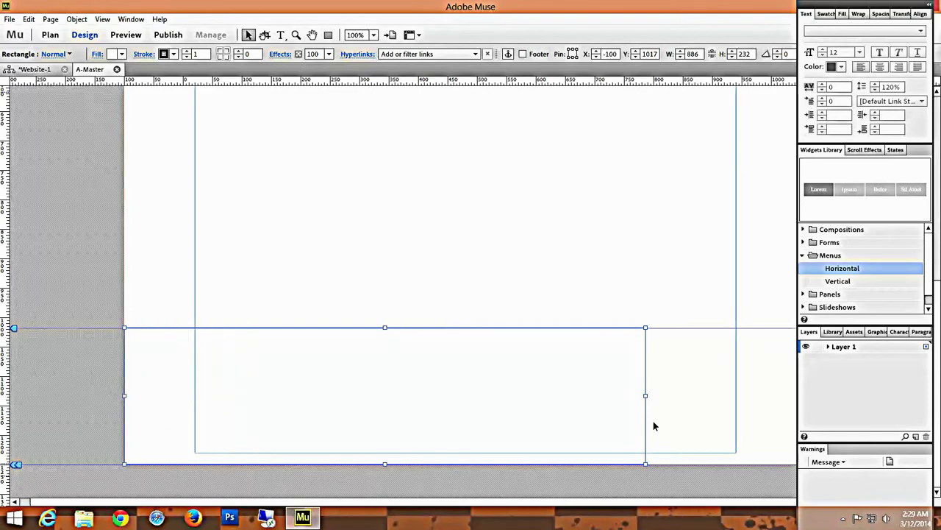
left_click_drag(646, 395, 806, 395)
left_click_drag(855, 5, 908, 11)
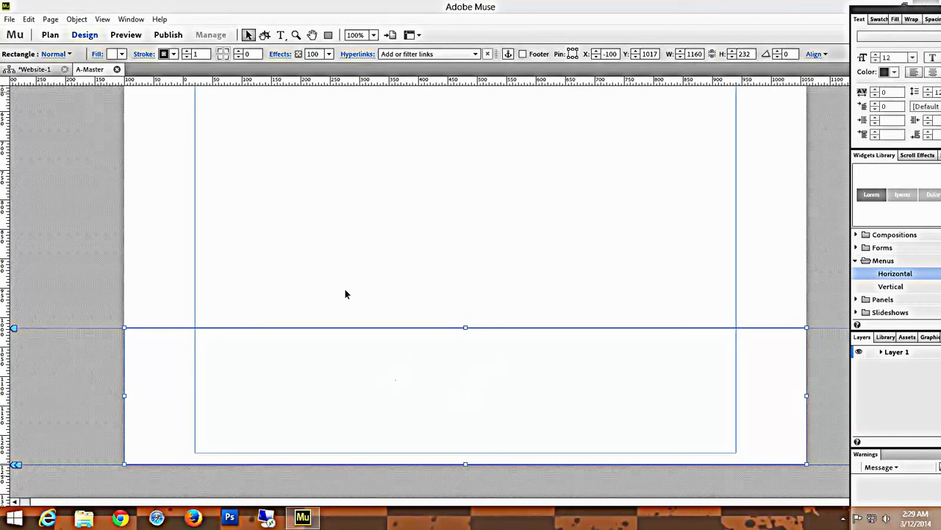
left_click(350, 226)
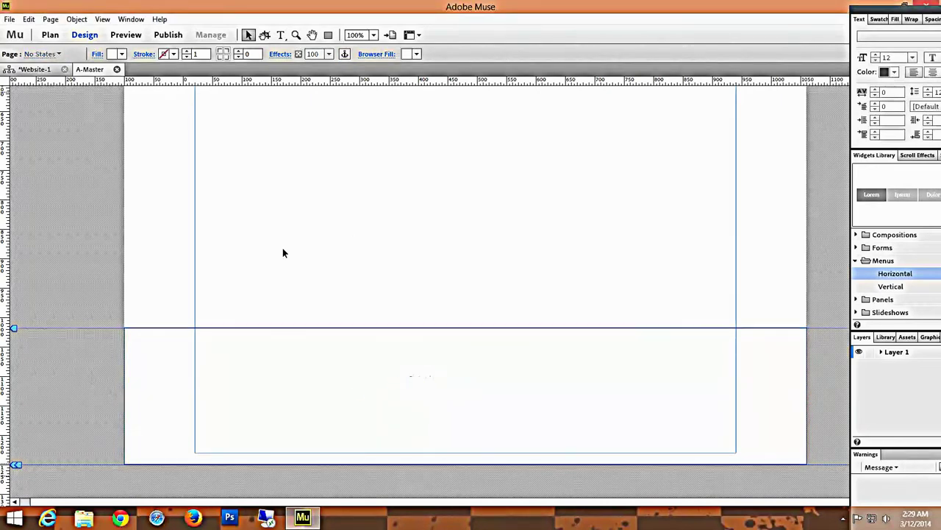
Remove the stroke from the footer rectangle.
left_click(217, 329)
left_click(173, 54)
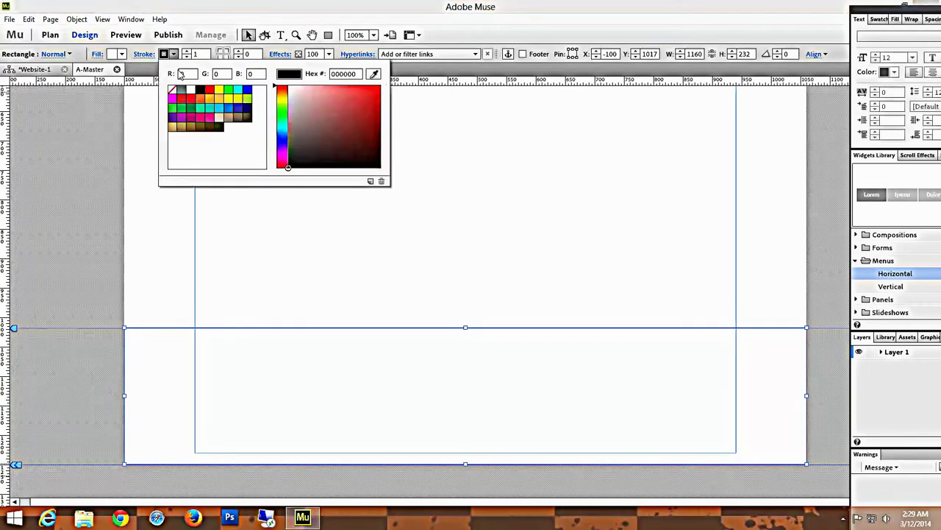
left_click(173, 90)
left_click(398, 401)
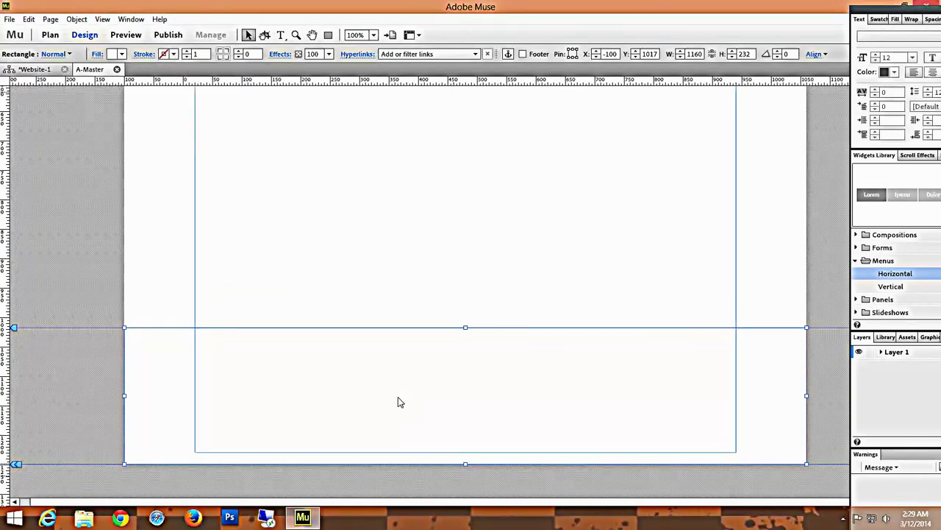
left_click(425, 218)
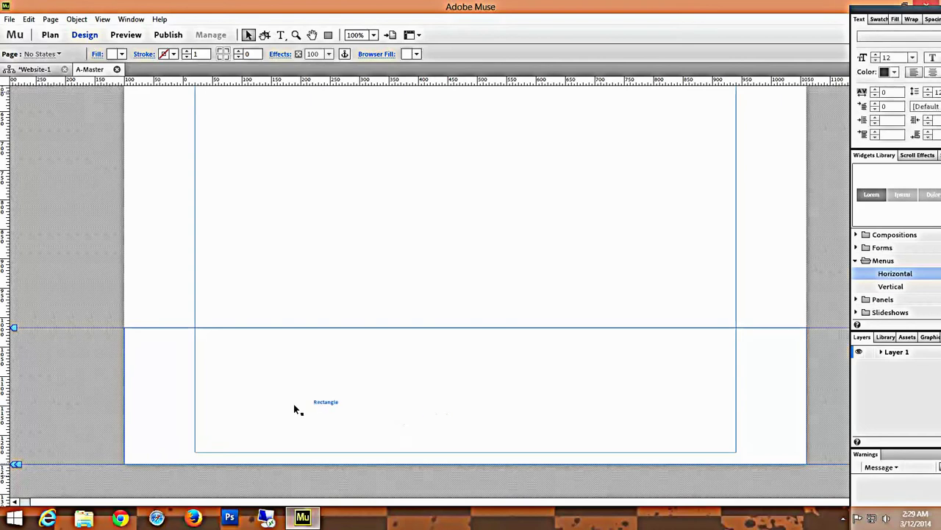
Fill the footer rectangle with grey 7F7F7F.
left_click(355, 402)
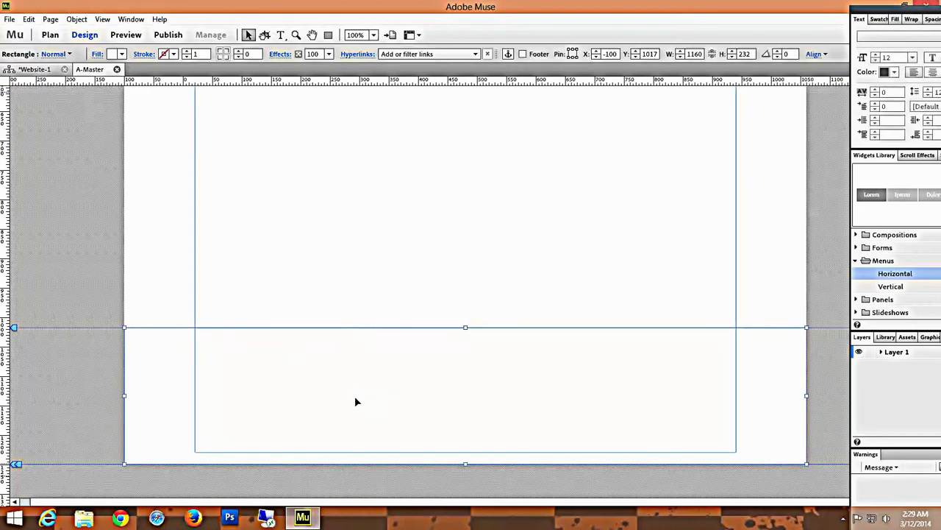
left_click(121, 54)
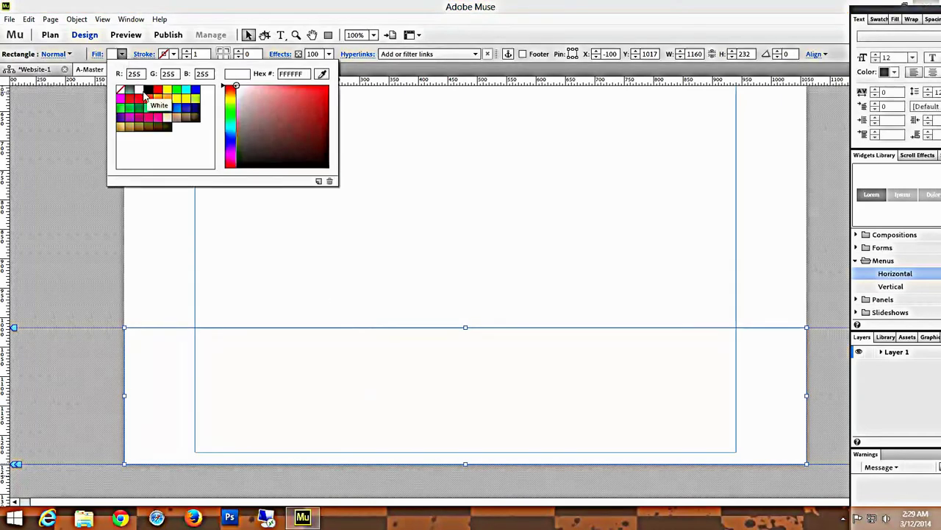
left_click(129, 90)
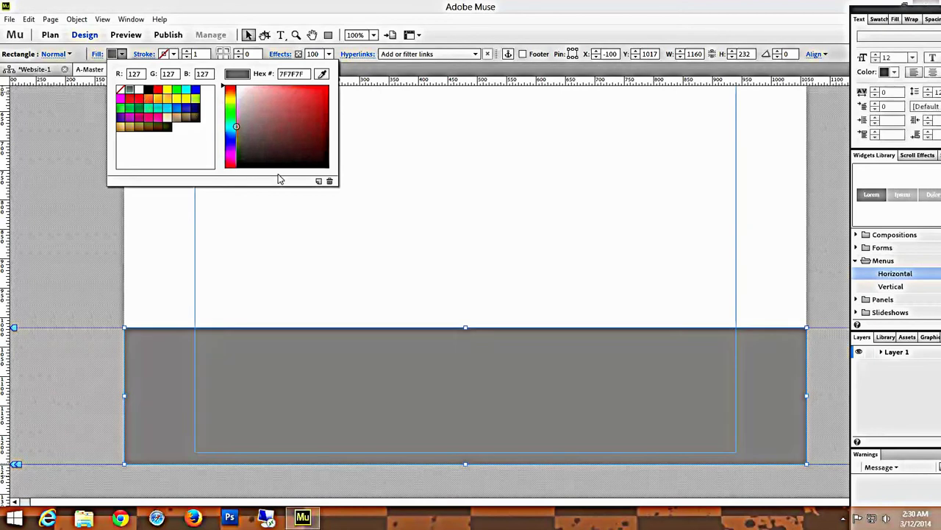
left_click(351, 408)
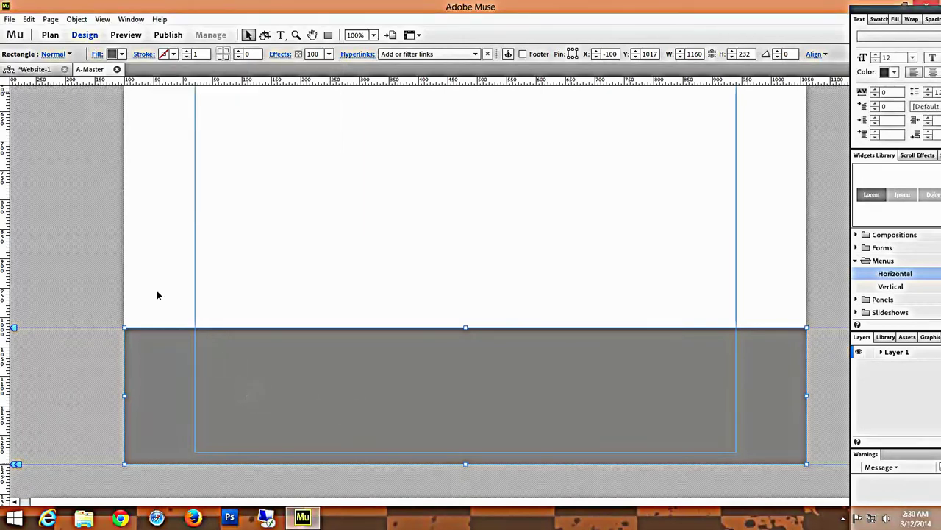
Fill the footer rectangle with black.
left_click(122, 55)
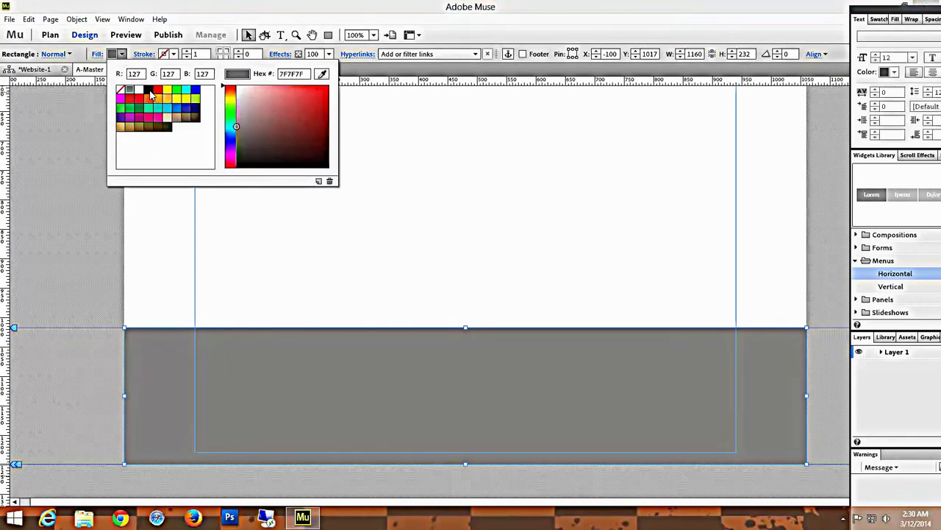
left_click(149, 90)
left_click(523, 248)
left_click(523, 246)
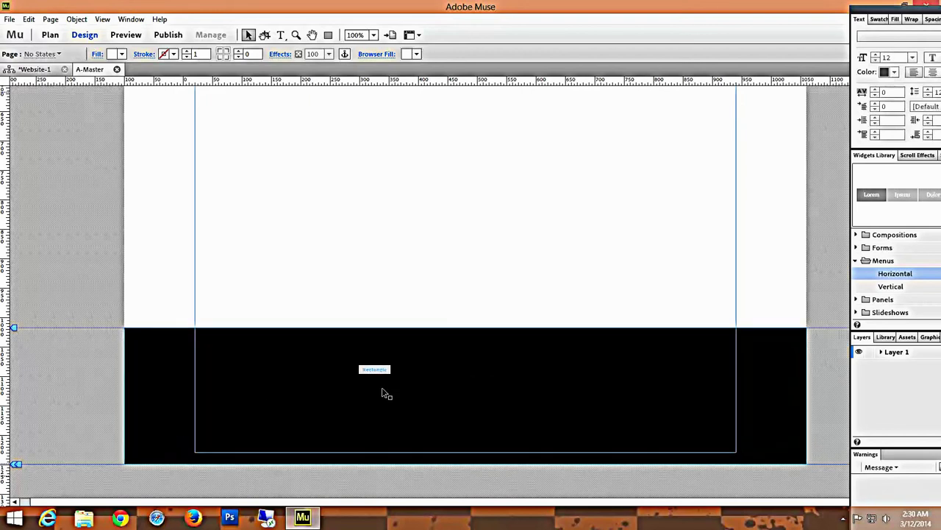
scroll(428, 395, "up", 3)
scroll(428, 397, "up", 3)
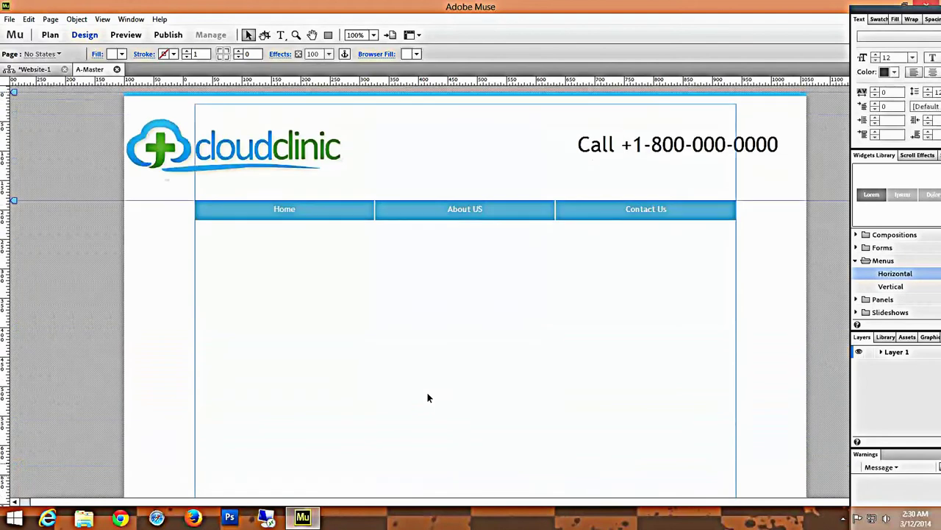
scroll(583, 376, "down", 1)
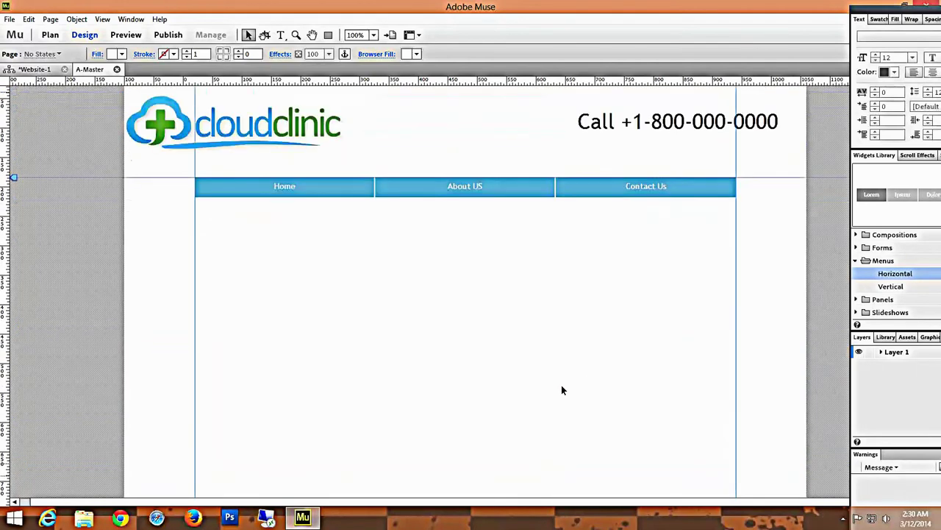
scroll(493, 377, "down", 5)
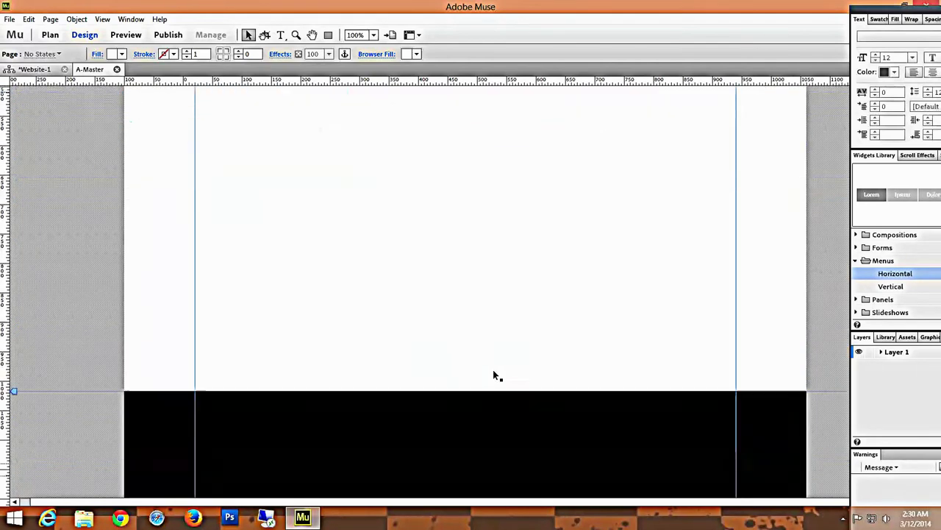
scroll(492, 375, "up", 3)
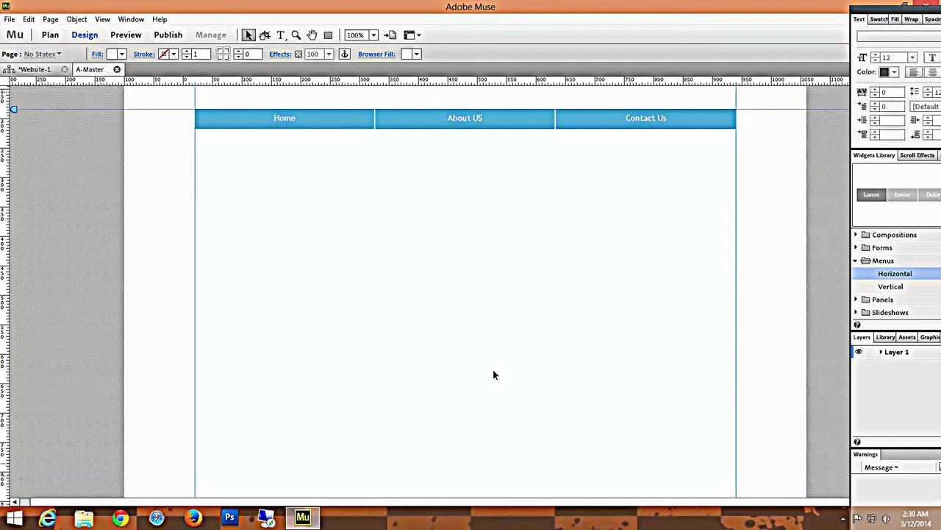
Start saving the site file, choosing the Test folder on the Desktop as its location and opening the file name for editing.
key("ctrl+s")
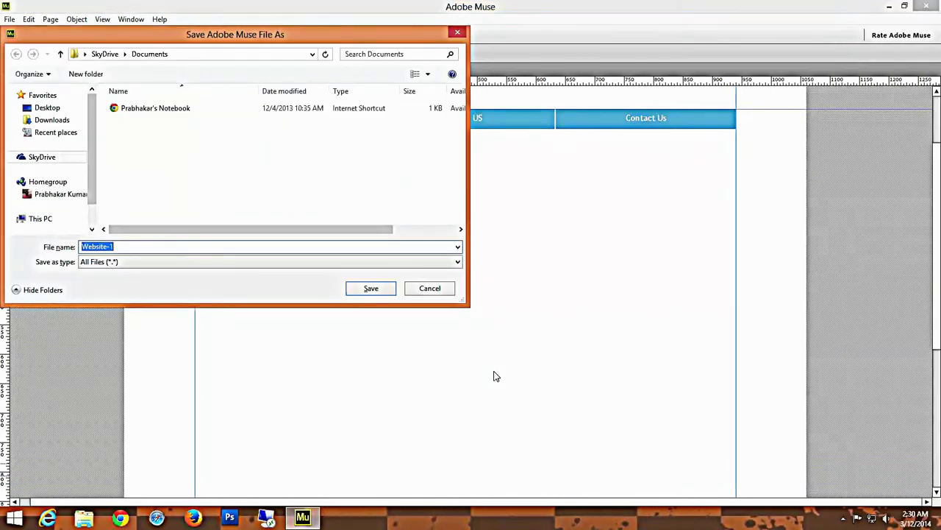
left_click(62, 109)
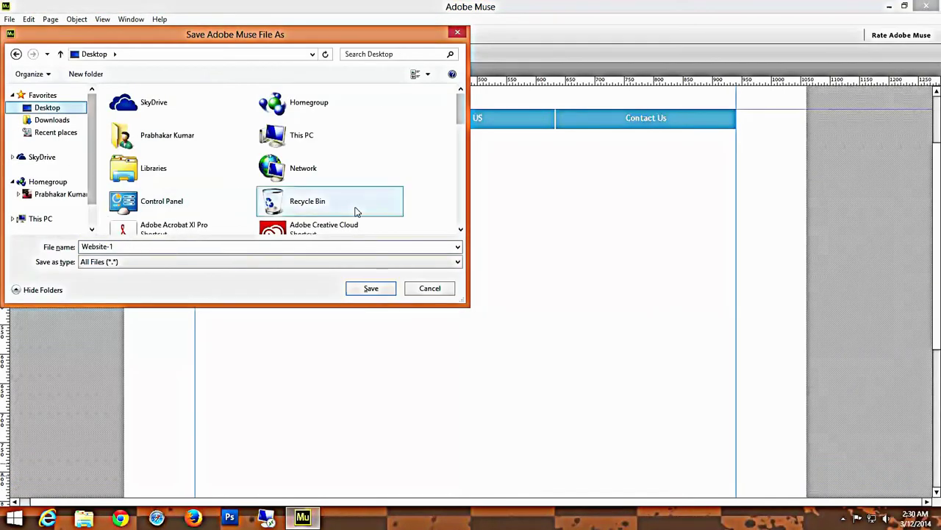
left_click(355, 211)
scroll(354, 211, "down", 10)
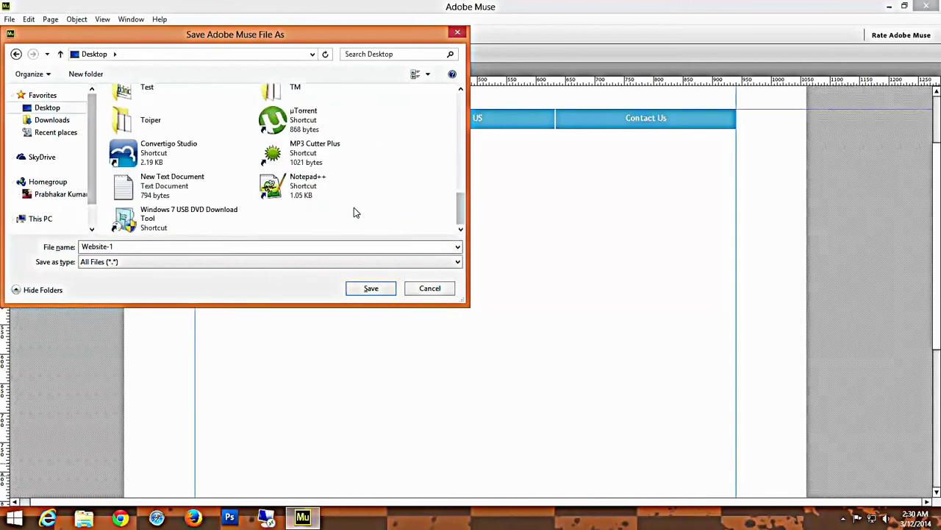
double_click(144, 90)
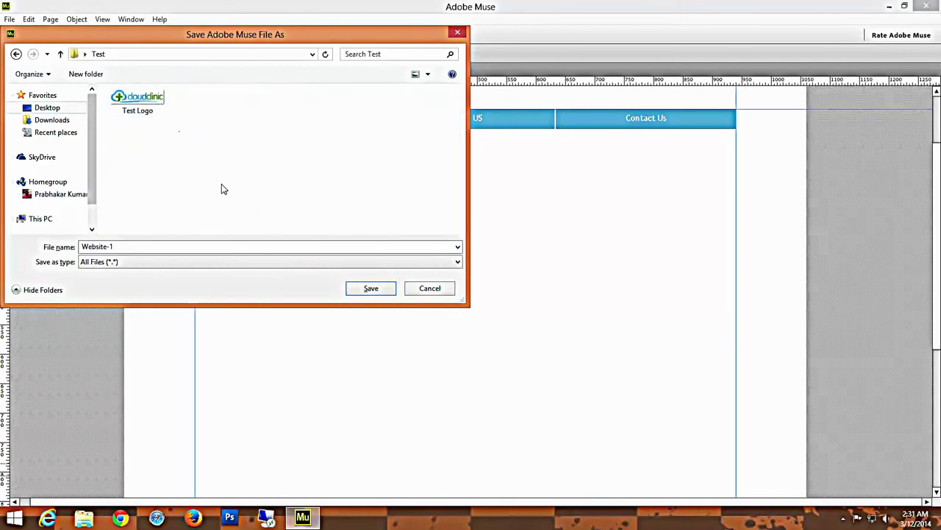
double_click(144, 246)
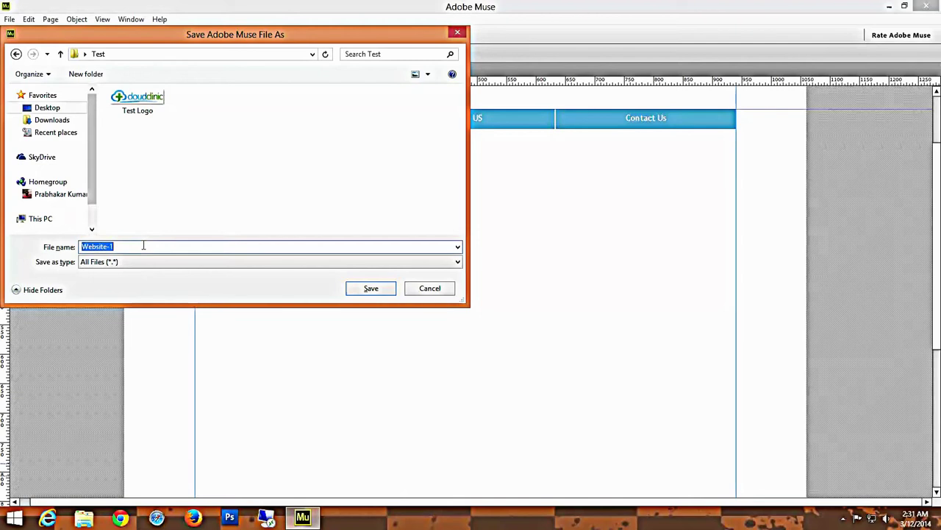
Save the site file under the name Test in the Test folder.
type("TEst")
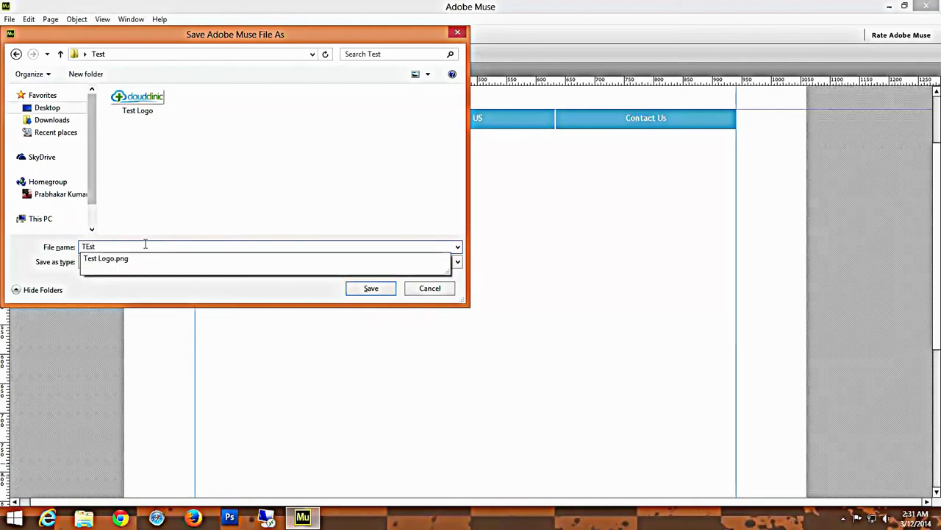
left_click(193, 224)
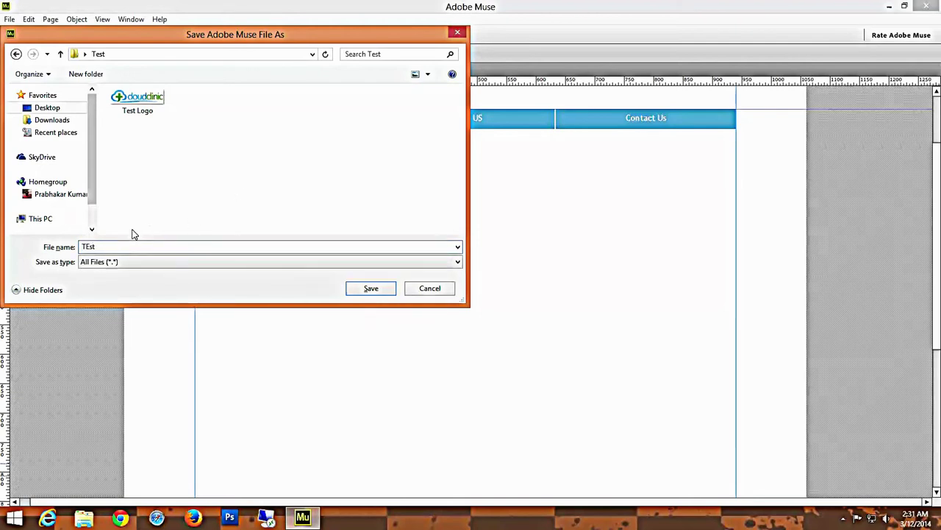
double_click(150, 247)
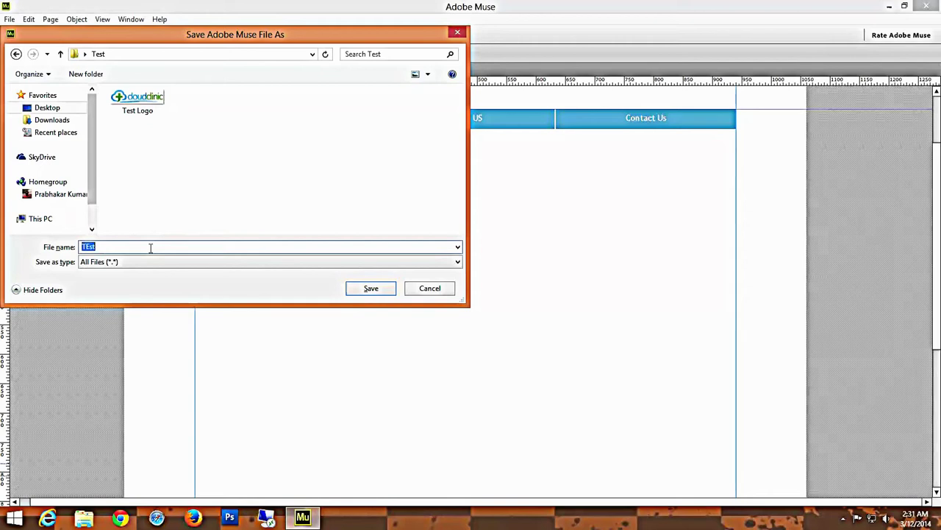
type("Test")
left_click(430, 211)
left_click(369, 293)
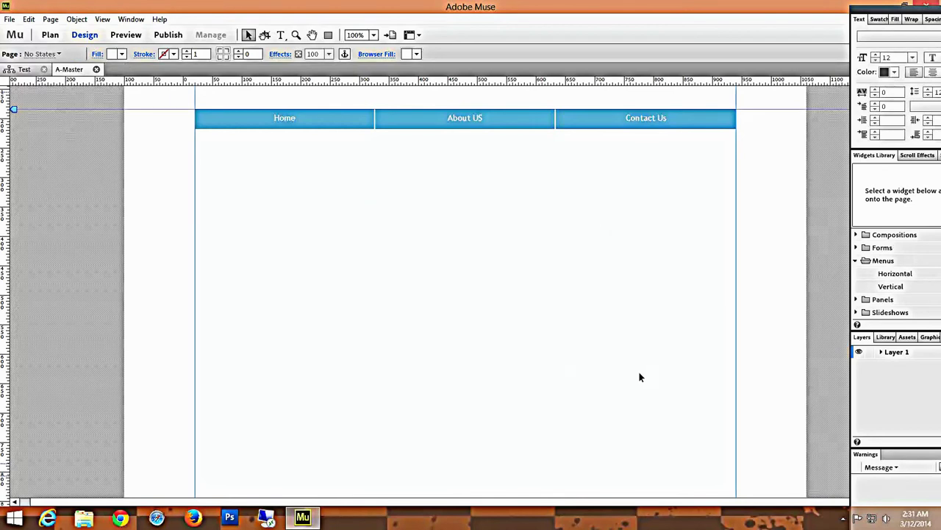
Preview the A-Master page in the browser and look it over from header to footer.
scroll(637, 372, "up", 2)
scroll(636, 370, "down", 5)
scroll(634, 369, "down", 3)
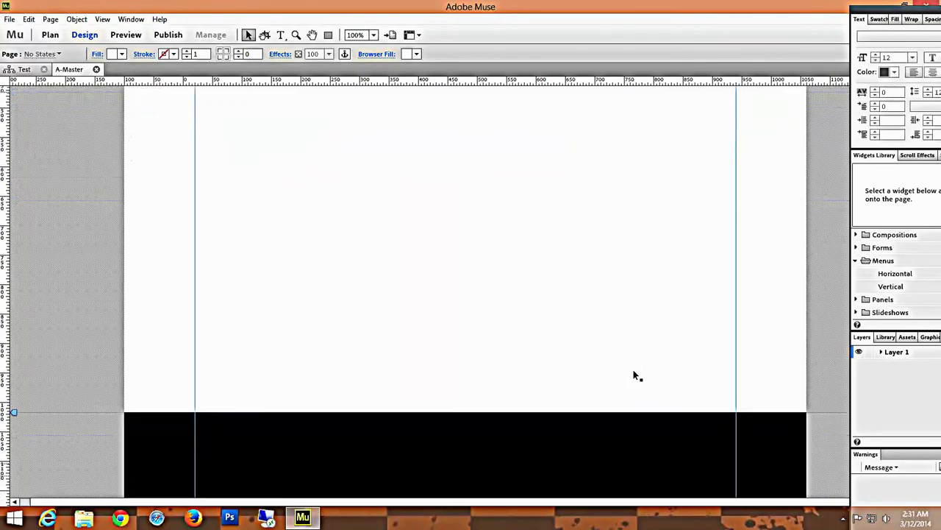
scroll(587, 362, "up", 5)
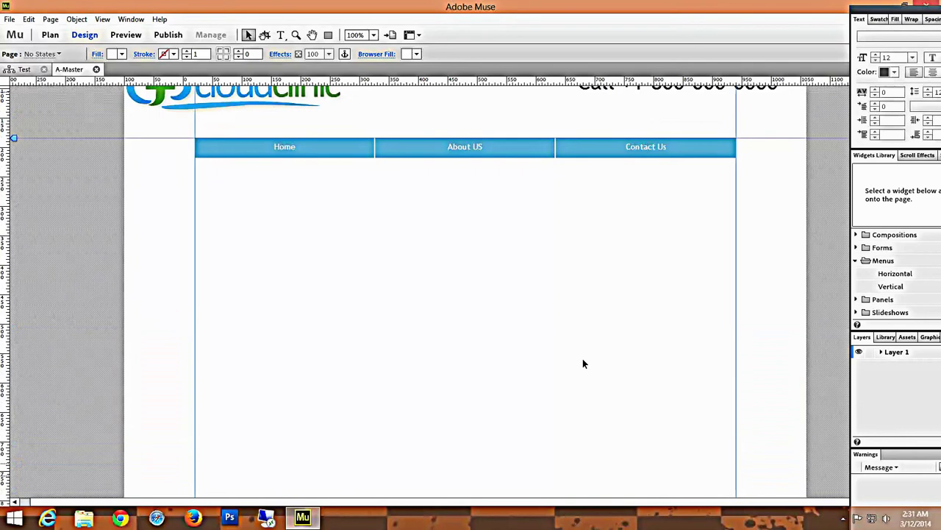
key("ctrl+shift+e")
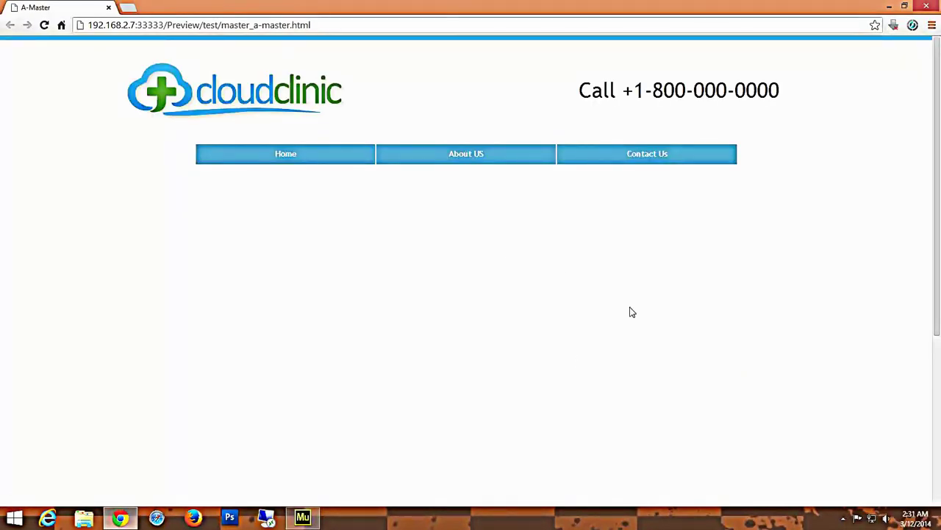
scroll(631, 312, "down", 4)
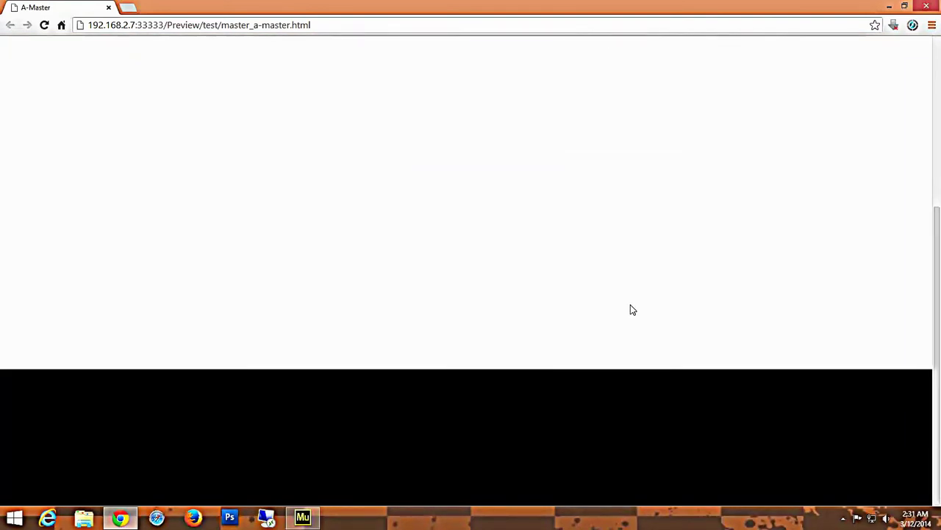
scroll(631, 309, "up", 4)
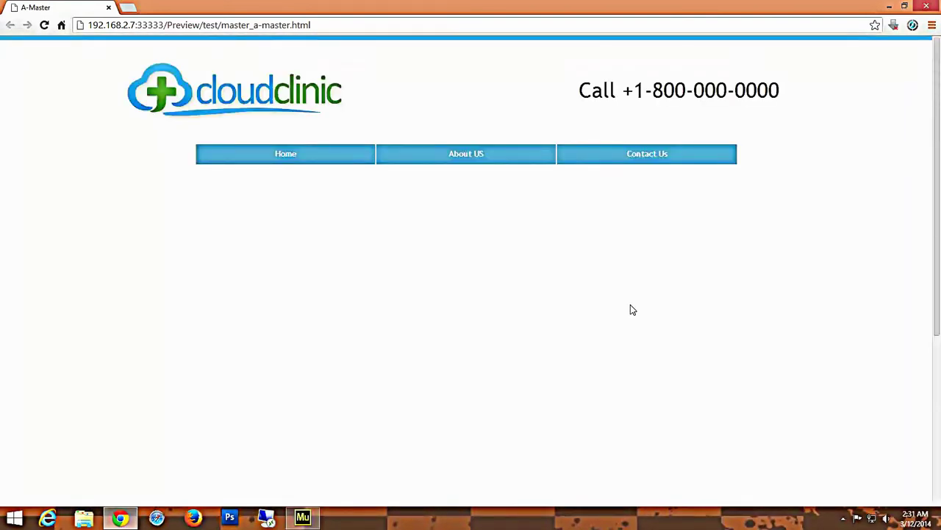
left_click(842, 519)
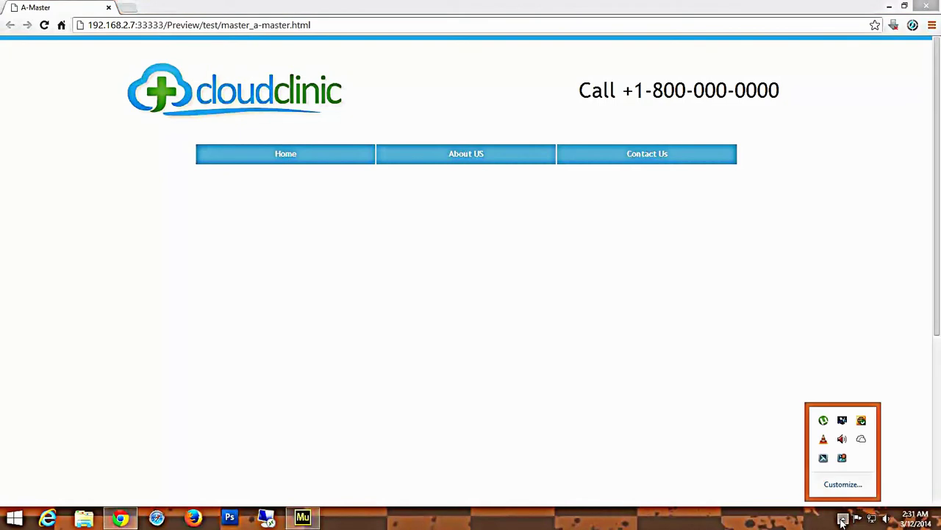
left_click(721, 459)
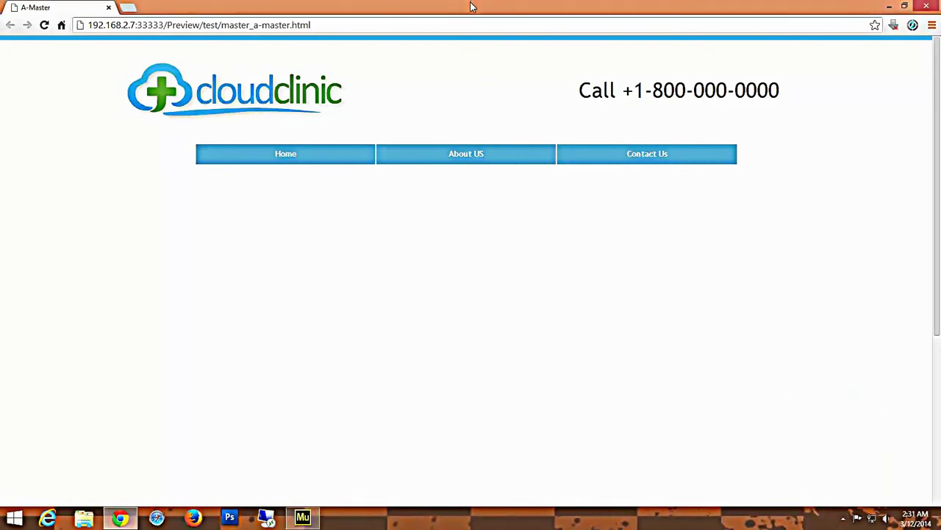
double_click(765, 89)
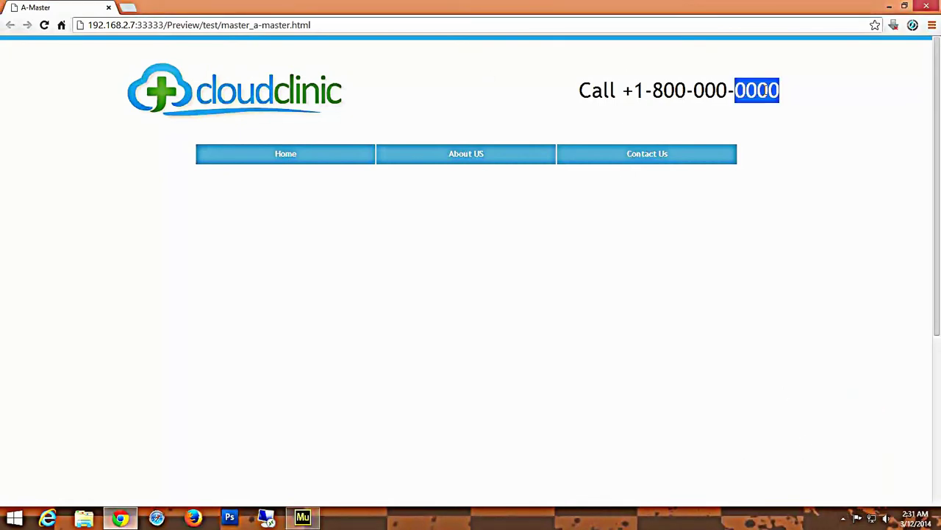
left_click(778, 258)
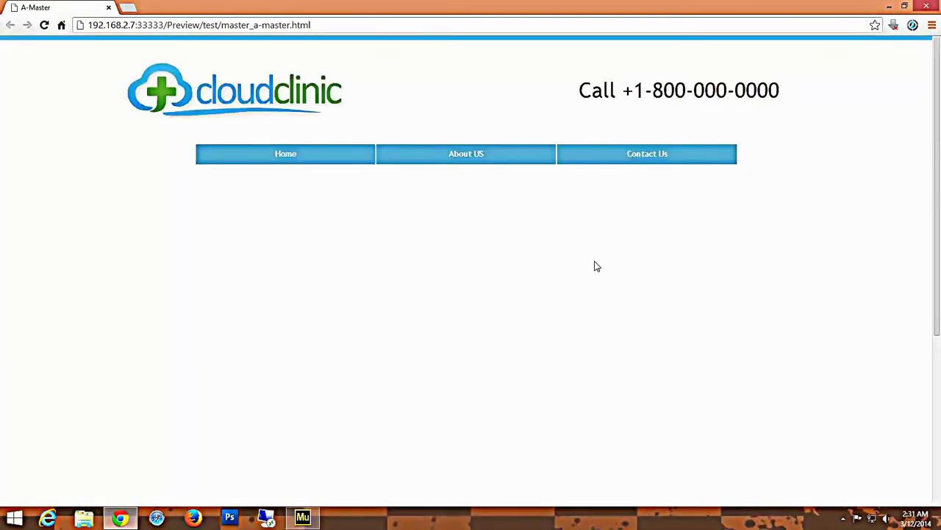
Examine the HTML source of the previewed master page, then close the browser and return to Adobe Muse.
right_click(475, 220)
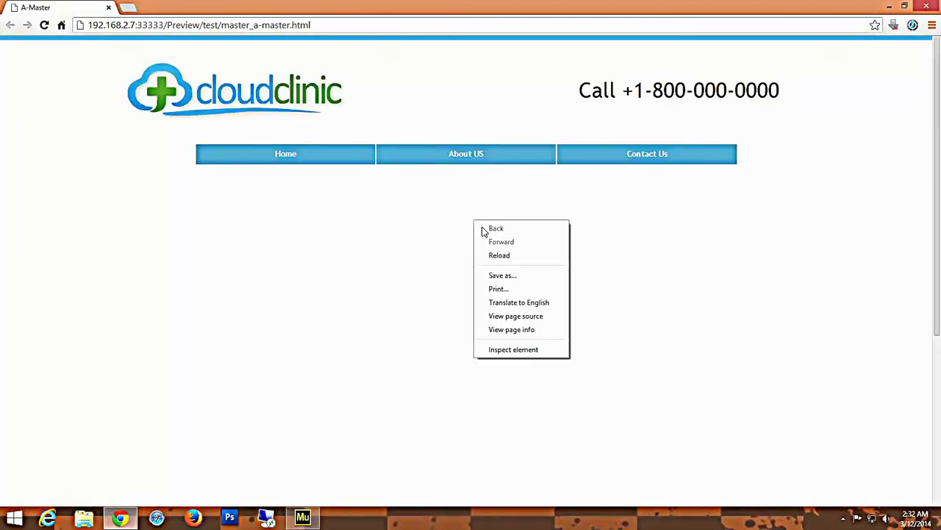
left_click(517, 317)
scroll(513, 323, "down", 3)
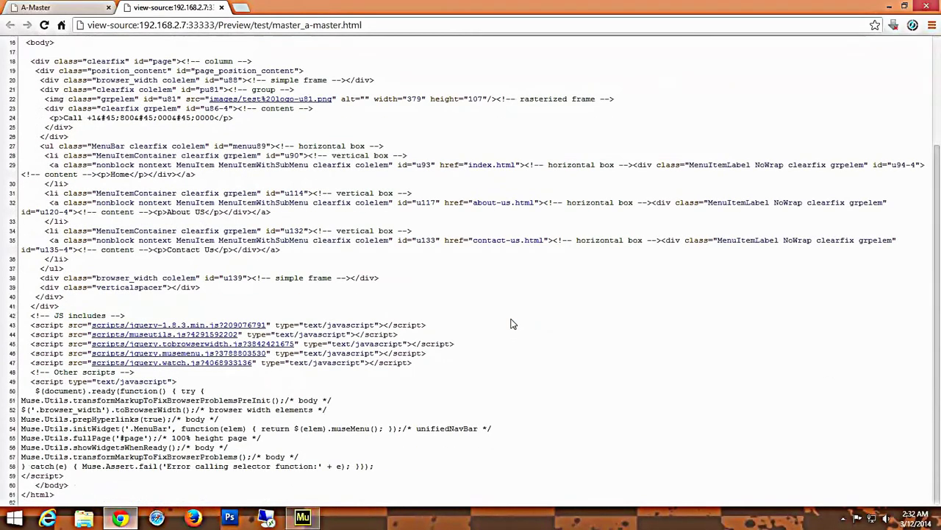
scroll(513, 323, "up", 2)
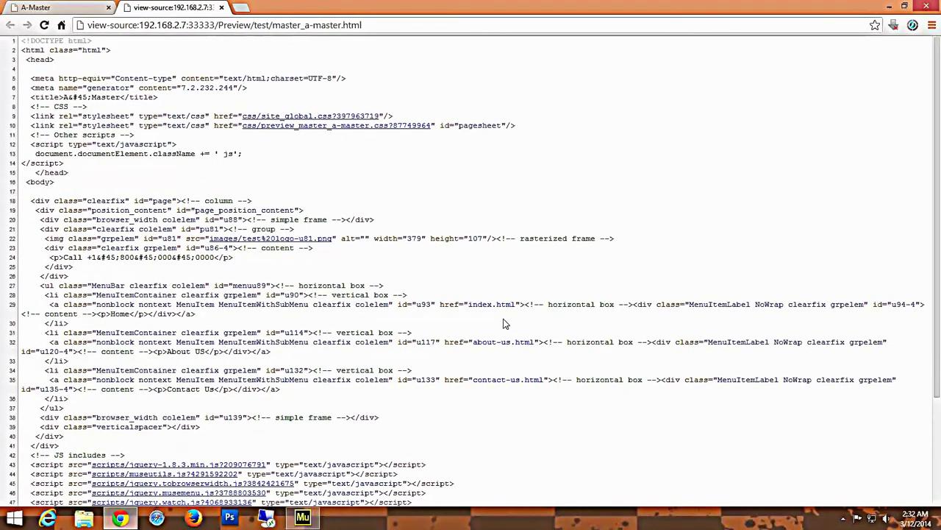
scroll(492, 326, "down", 2)
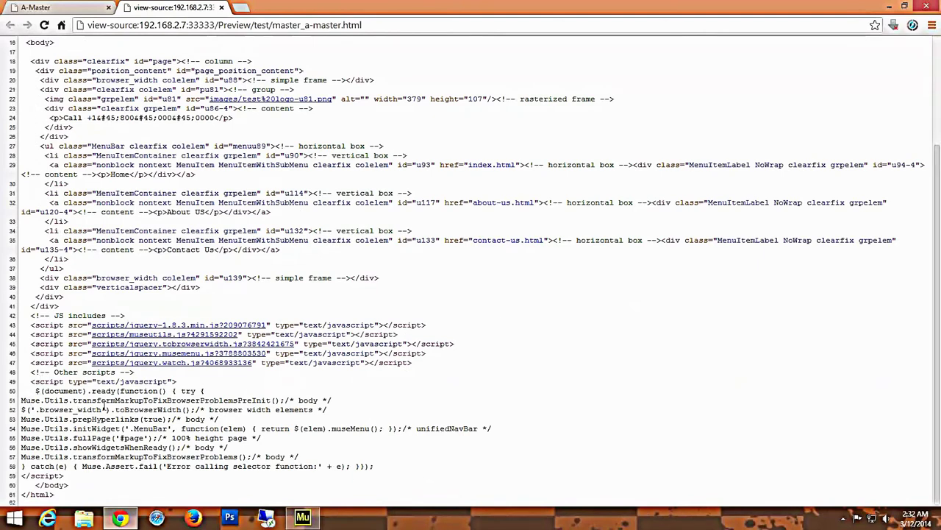
scroll(587, 347, "up", 2)
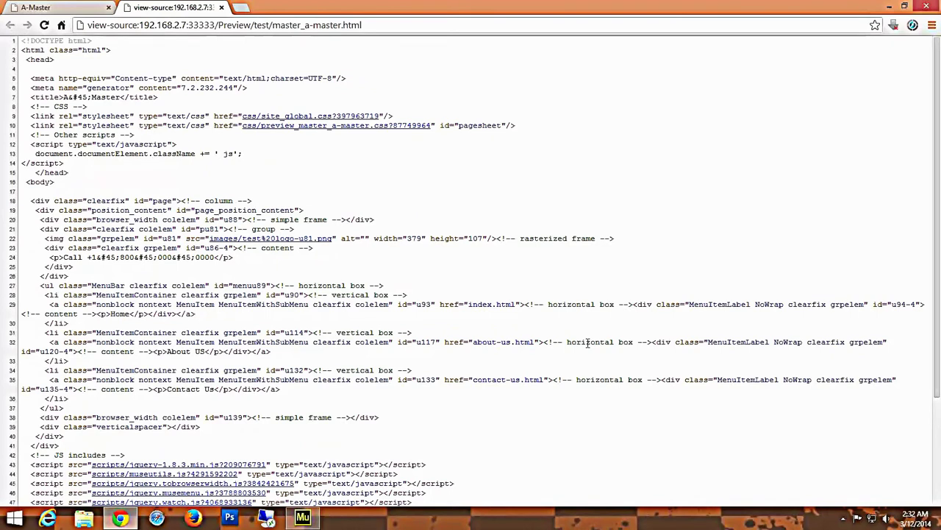
left_click(221, 7)
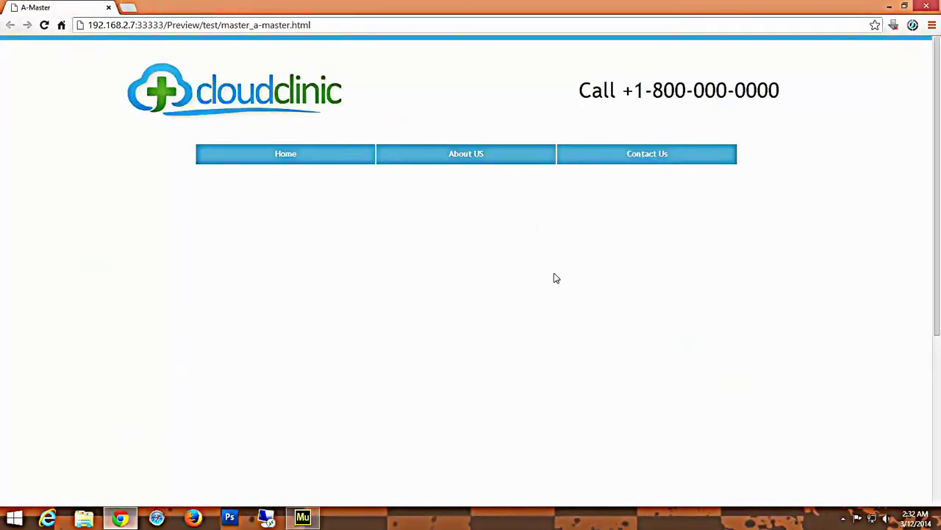
left_click(928, 5)
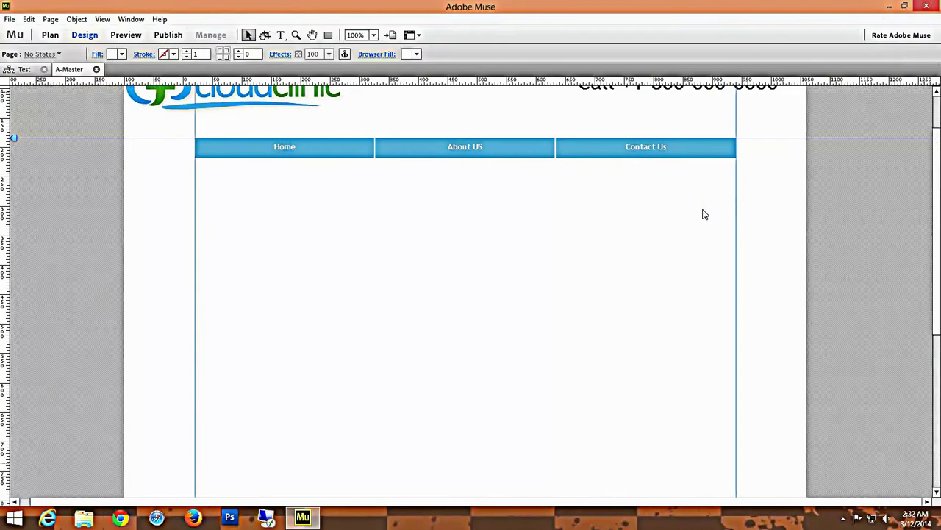
Bring the docked panels fully into view, collapse the Menus widgets and expand the Slideshows category.
scroll(409, 278, "up", 2)
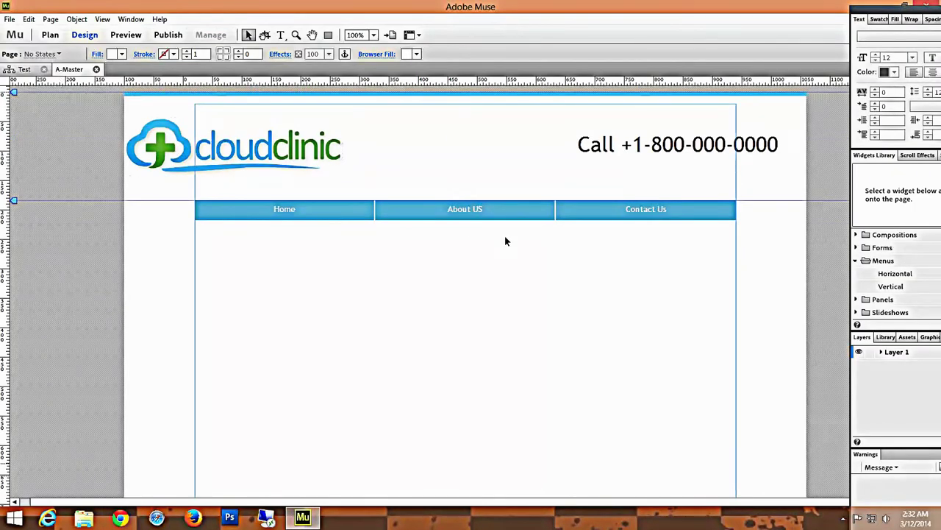
scroll(588, 331, "down", 2)
scroll(649, 398, "down", 2)
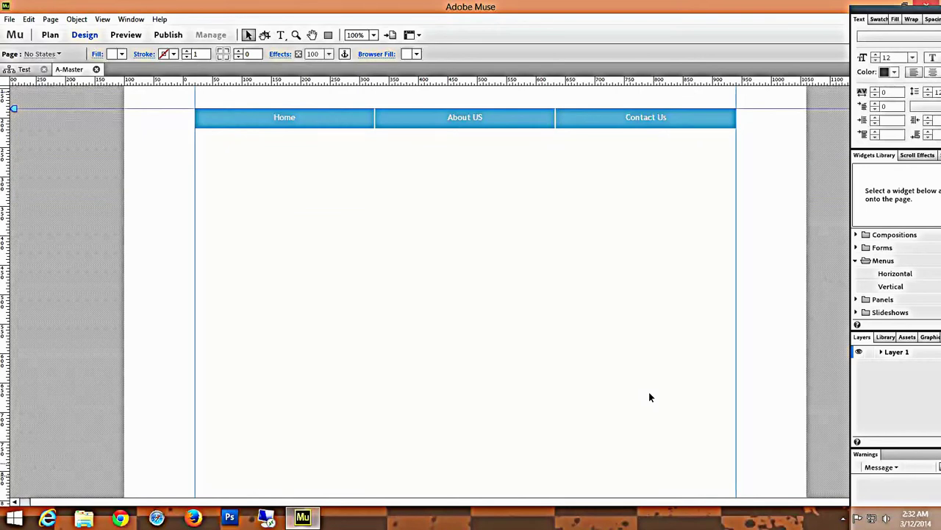
left_click_drag(898, 12, 802, 15)
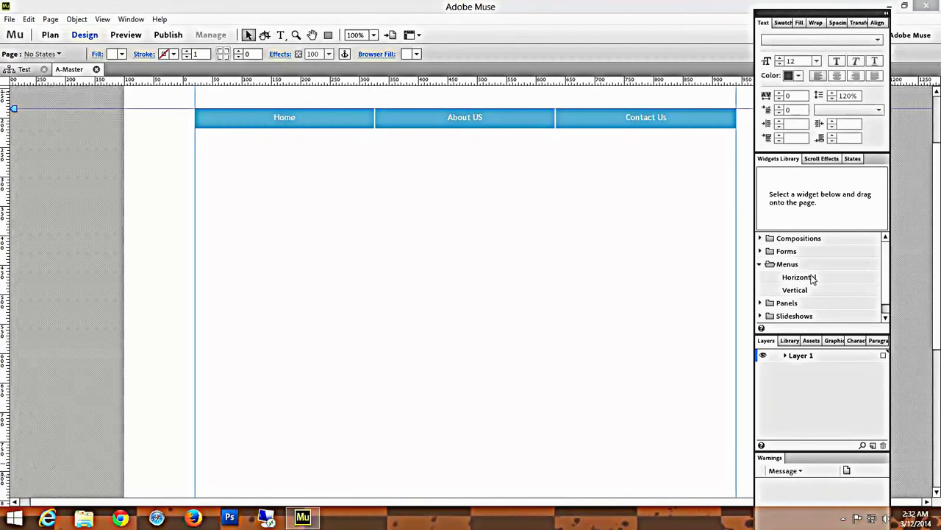
left_click(761, 264)
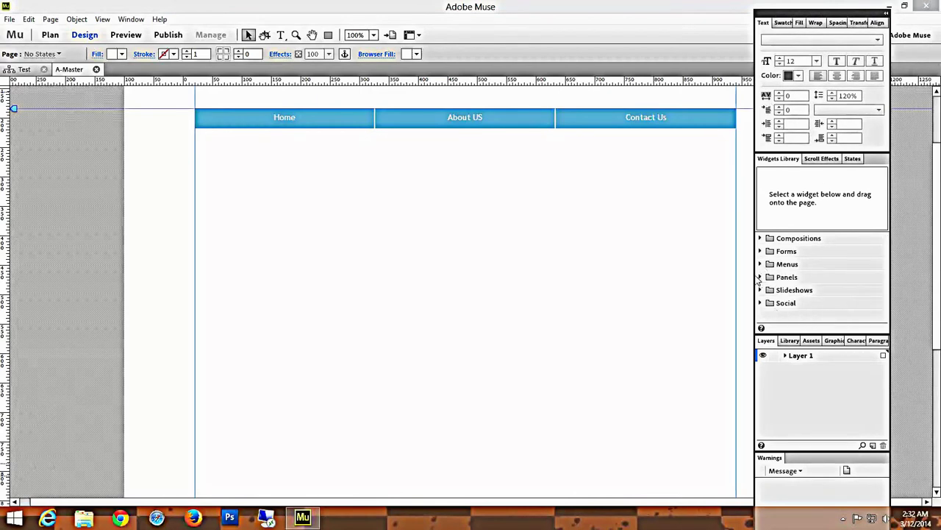
left_click(762, 277)
left_click(762, 277)
left_click(761, 290)
scroll(886, 284, "down", 2)
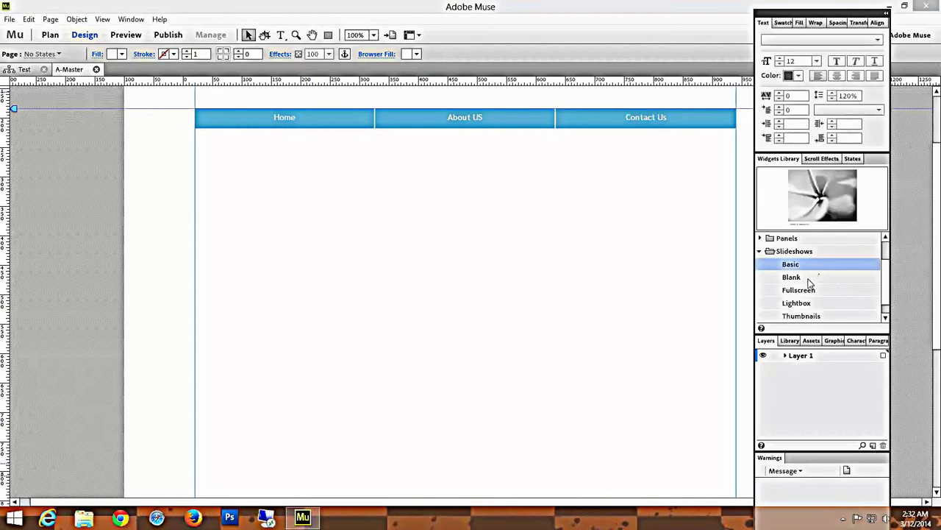
Compare the previews of the Blank, Fullscreen, Lightbox and Thumbnails slideshow widgets.
left_click(811, 279)
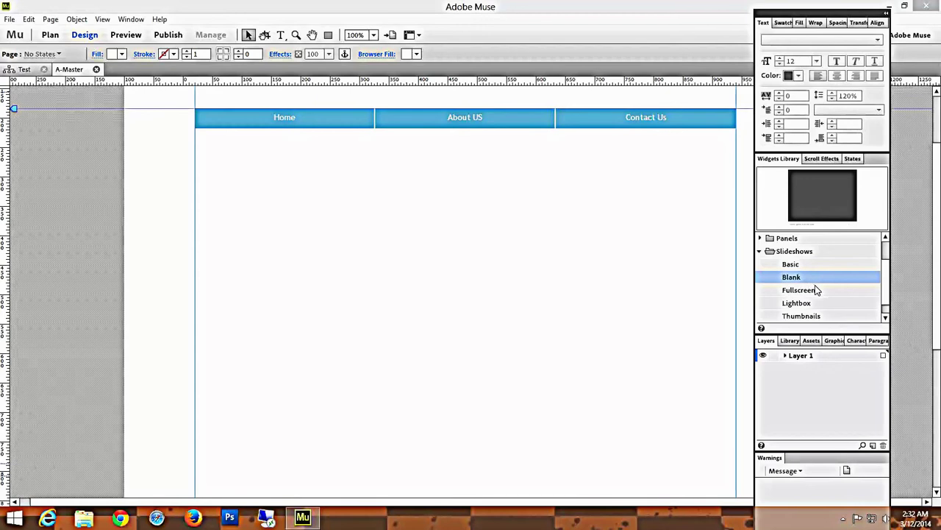
left_click(817, 291)
left_click(816, 303)
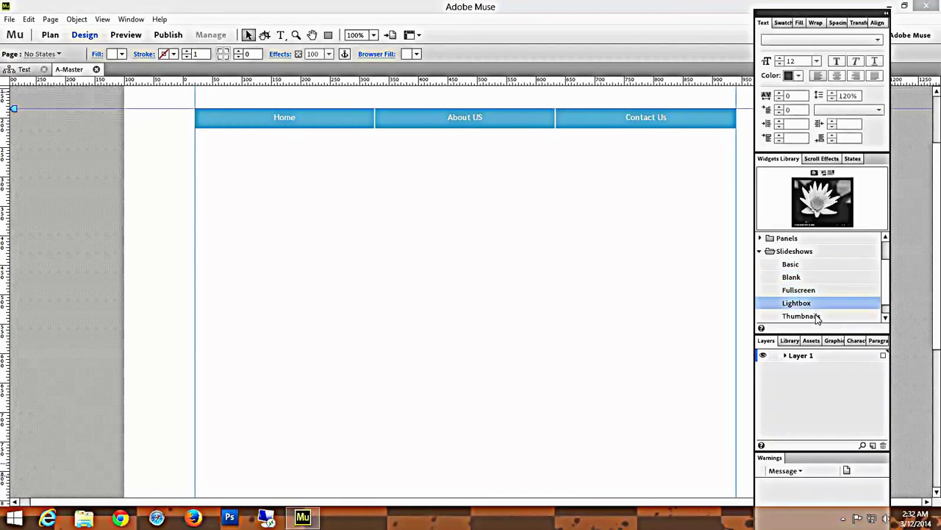
left_click(816, 316)
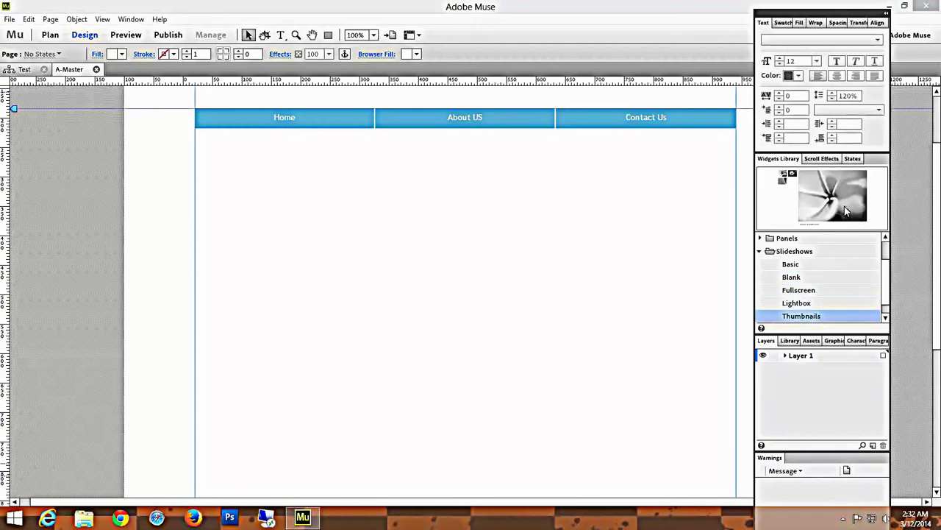
left_click(817, 302)
left_click(816, 291)
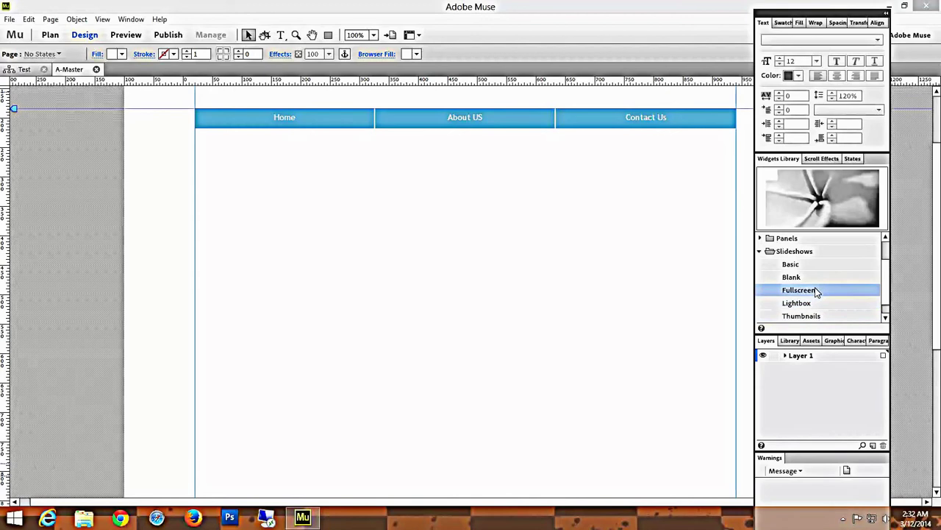
Place a Blank slideshow widget below the menu bar at X 206, Y 270, and collapse the panels to icons.
left_click(812, 277)
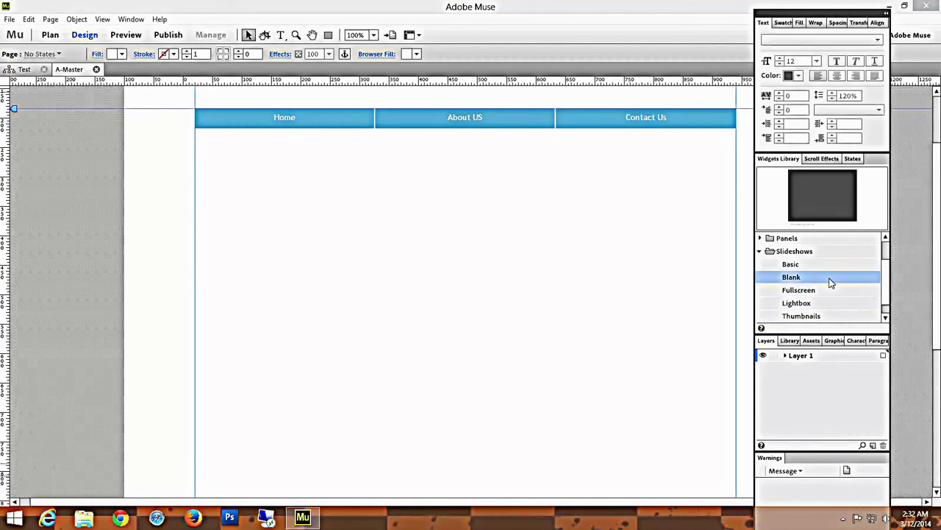
left_click_drag(828, 208, 335, 225)
left_click(887, 14)
left_click_drag(432, 331, 408, 272)
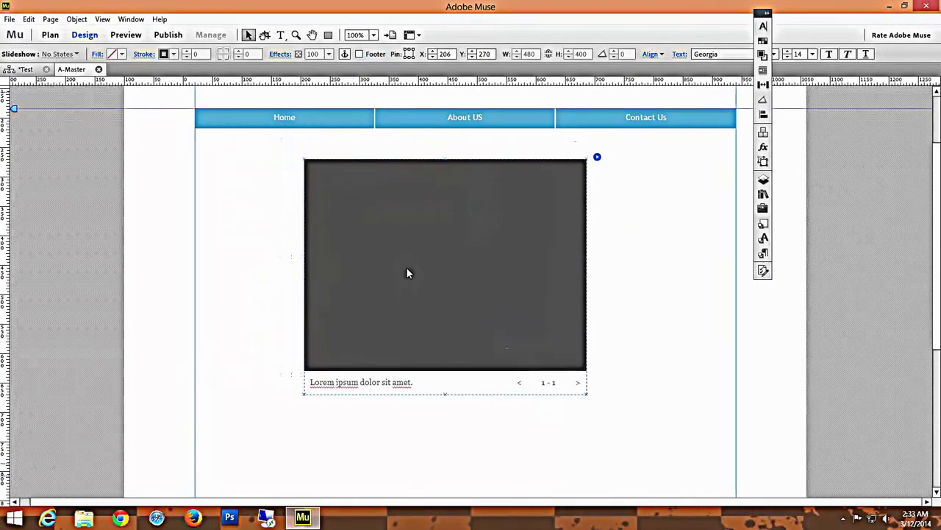
Move the slideshow's hero image to X 20, Y 234 below the menu bar and widen it to 920 px to span both column guides.
left_click(496, 286)
left_click_drag(478, 293, 368, 276)
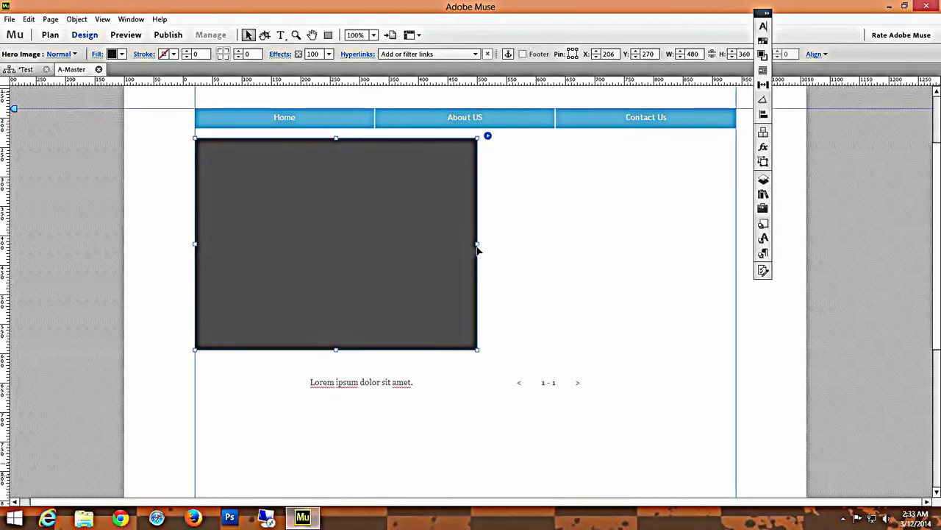
left_click_drag(767, 14, 937, 129)
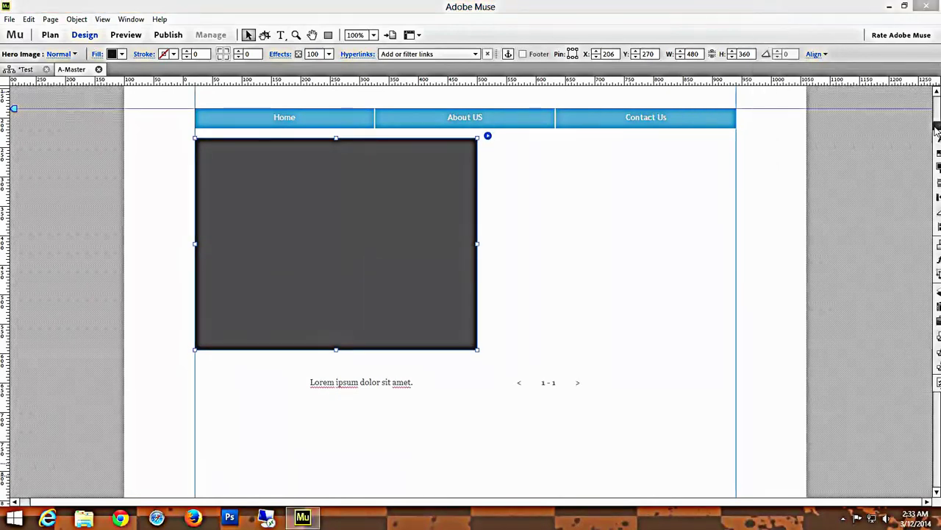
left_click(479, 243)
left_click_drag(478, 243, 734, 230)
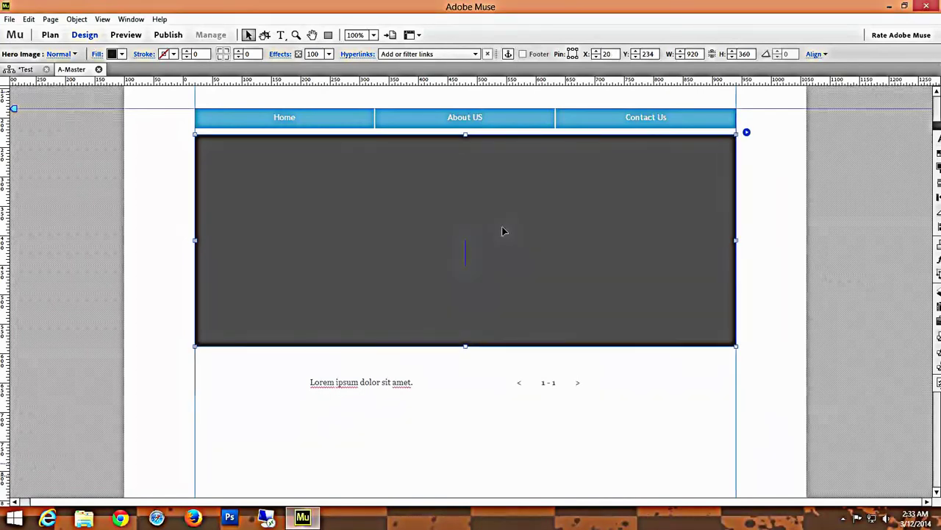
Select the slideshow's counter, caption and hero image in turn to identify its separate parts.
left_click(539, 383)
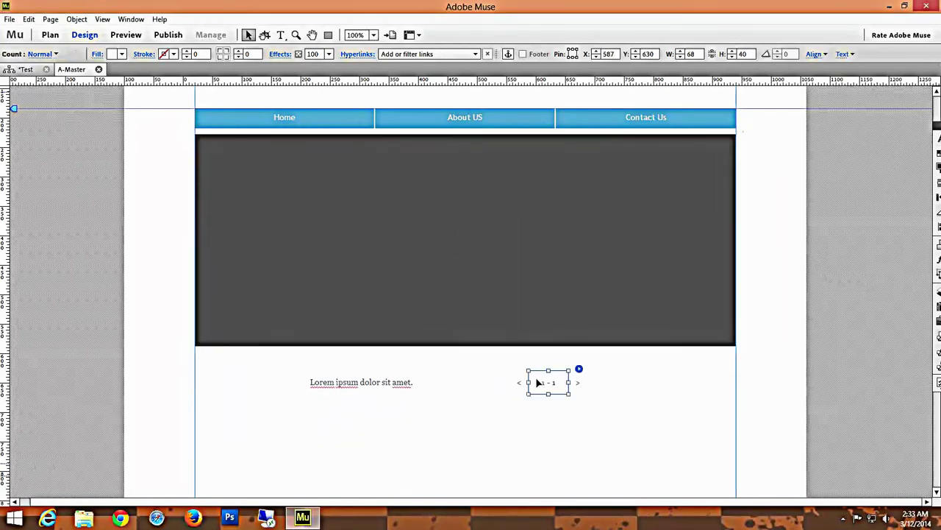
left_click(553, 429)
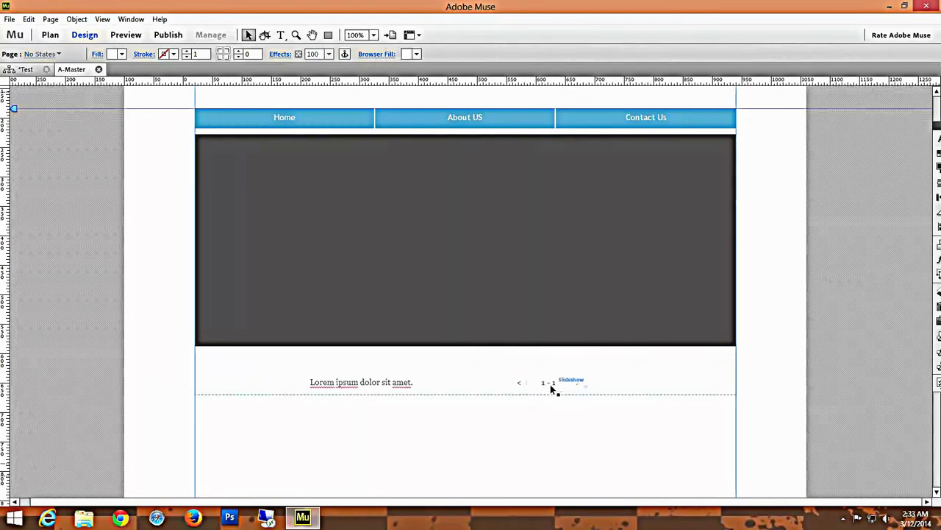
left_click(550, 384)
left_click(385, 387)
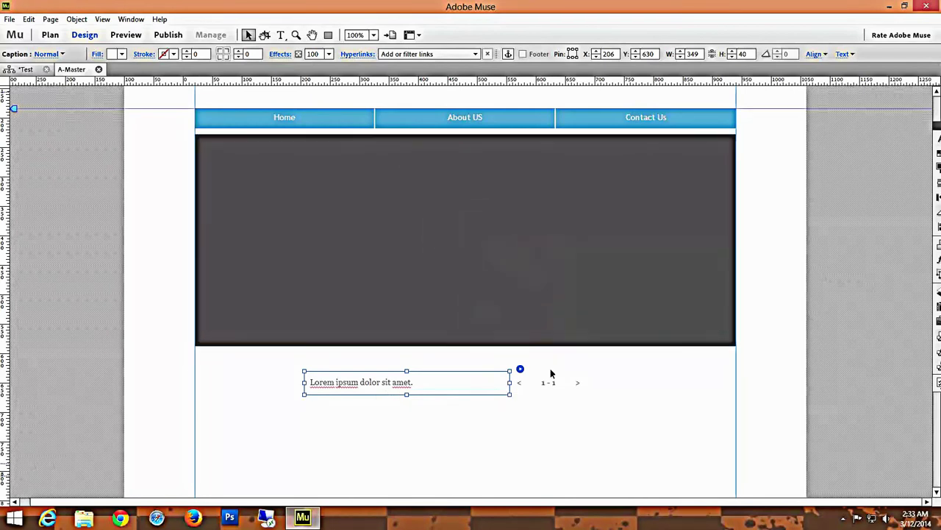
left_click(579, 390)
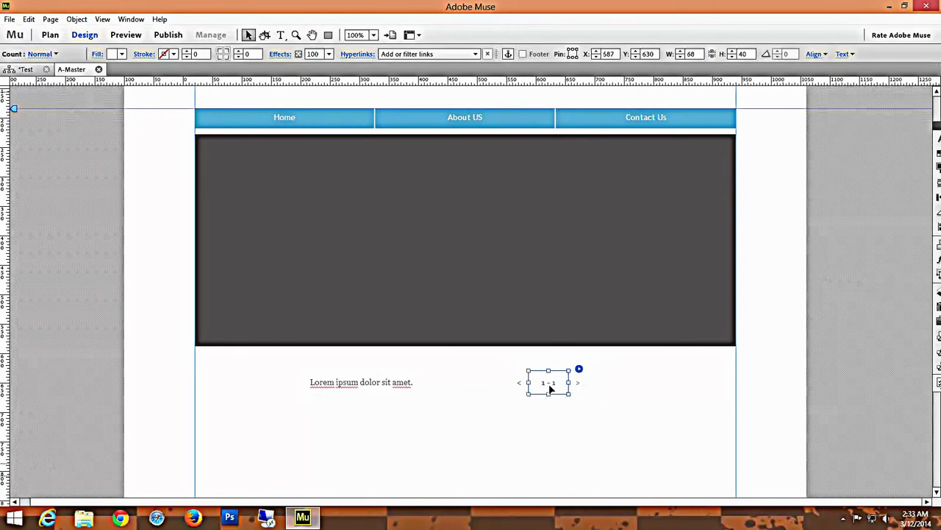
left_click(445, 237)
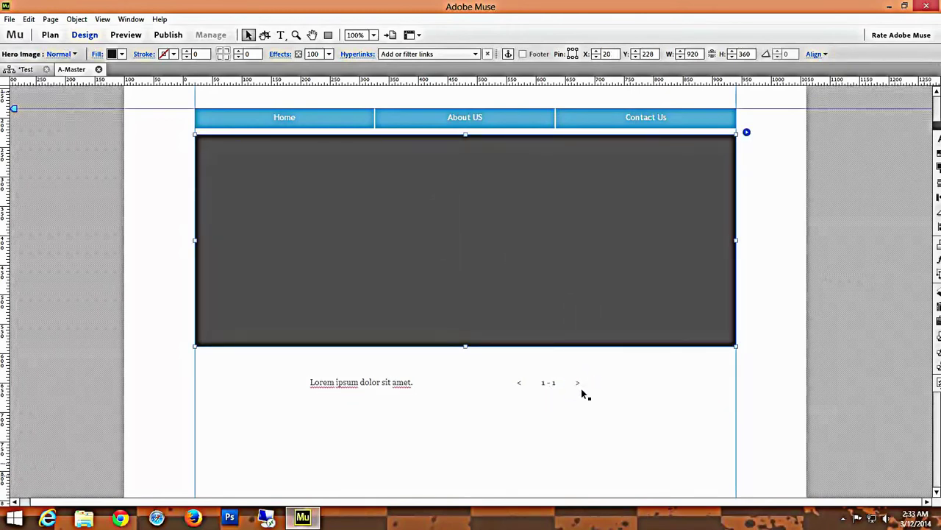
Move the slideshow's next arrow to X 905, Y 364 at the hero image's right edge and the previous arrow opposite it at the left edge.
left_click_drag(581, 384, 726, 234)
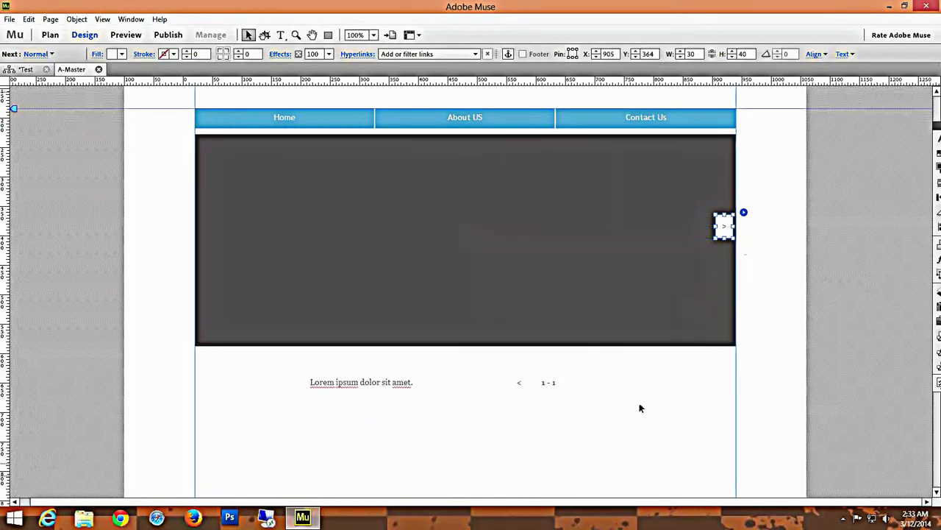
left_click(629, 421)
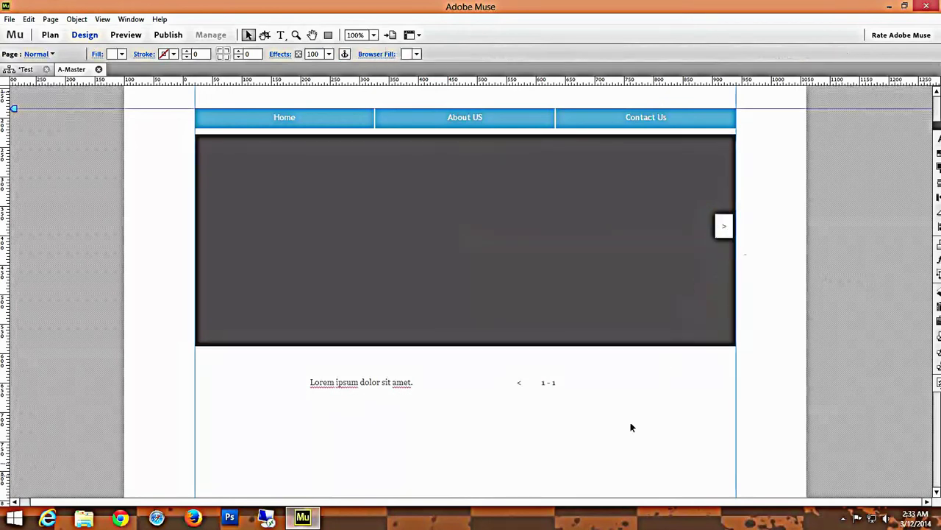
left_click(522, 387)
left_click_drag(522, 387, 210, 232)
left_click(521, 385)
Delete the slide counter and the Lorem ipsum caption below the slideshow's hero image.
left_click(549, 384)
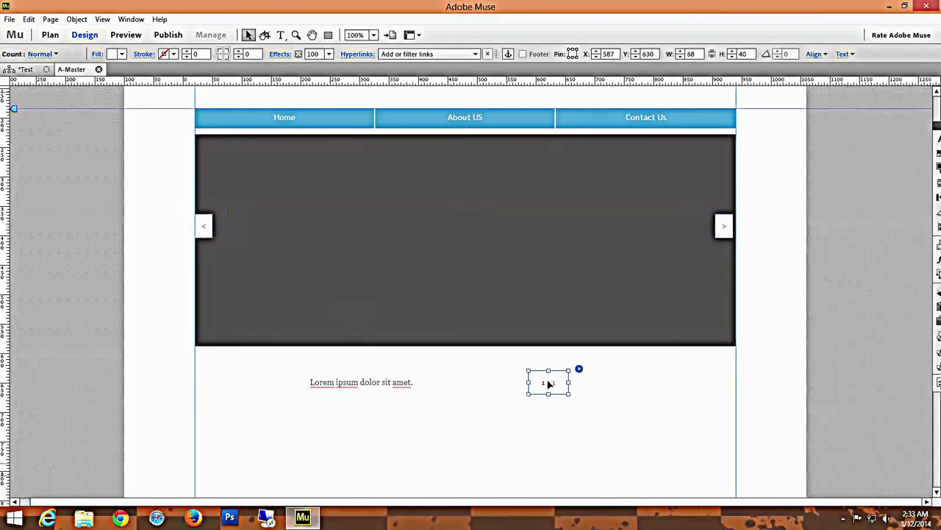
key("Delete")
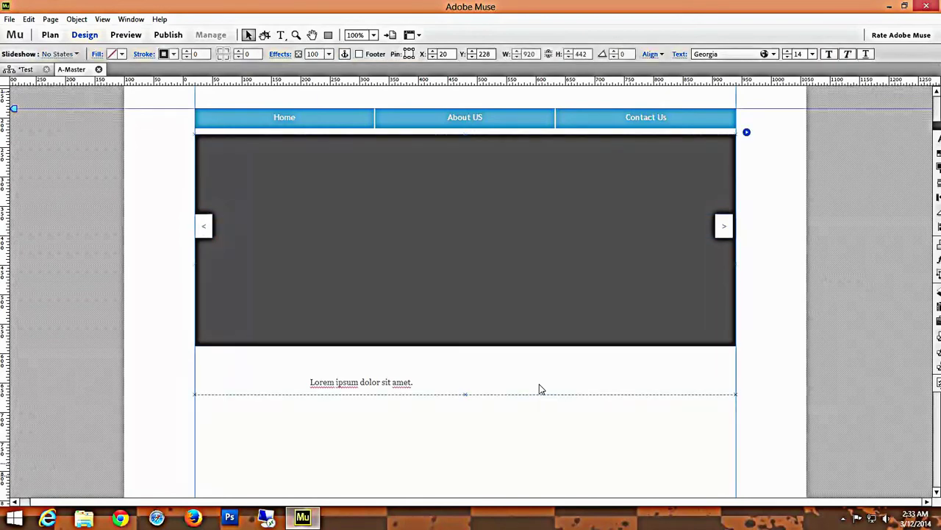
left_click(361, 386)
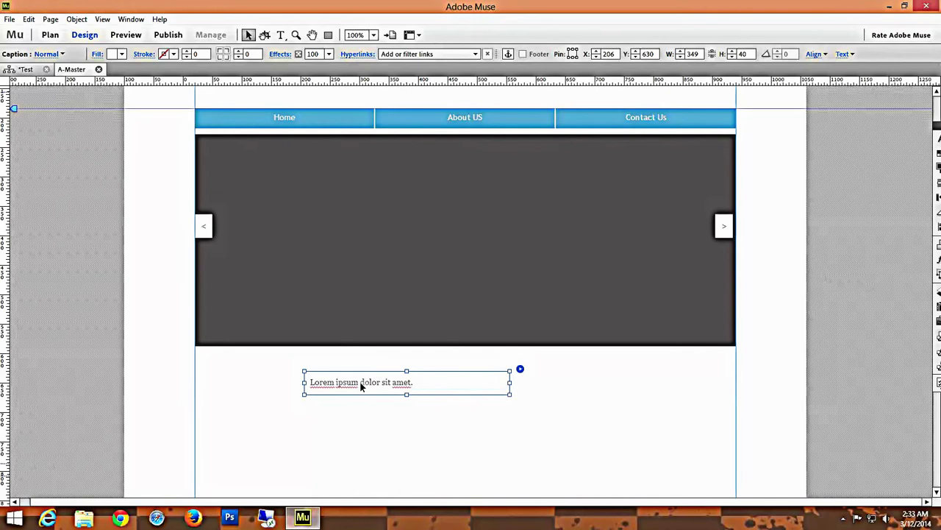
key("Delete")
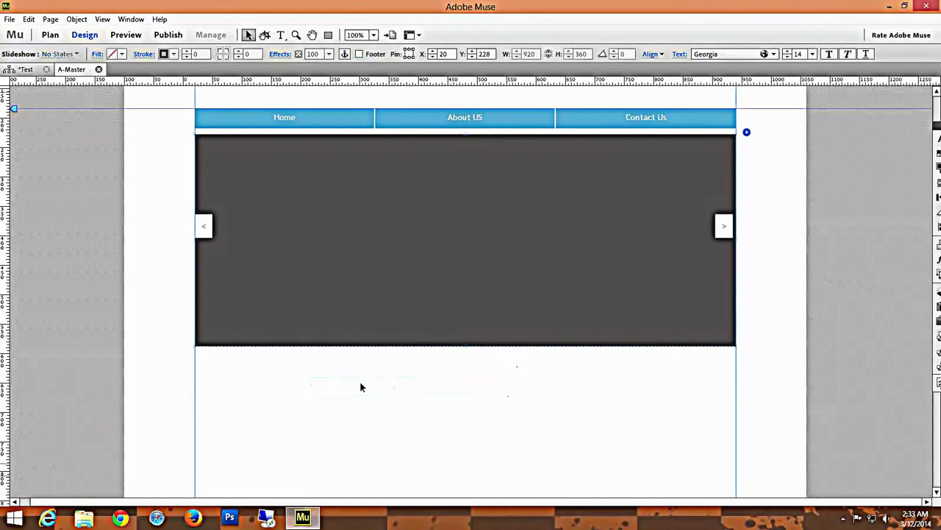
left_click(457, 443)
Examine the slideshow options and browse the Desktop's Banners folder for images to add, then close both without importing.
left_click(425, 262)
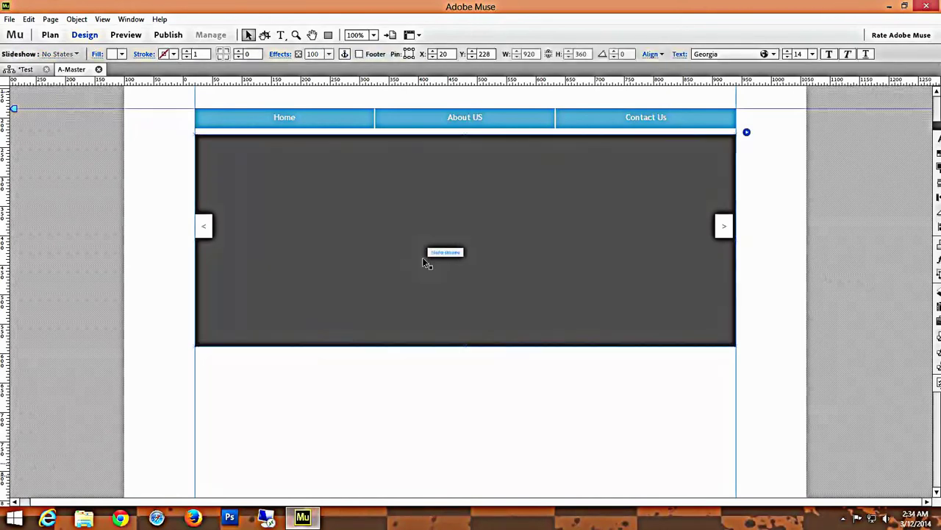
left_click(425, 263)
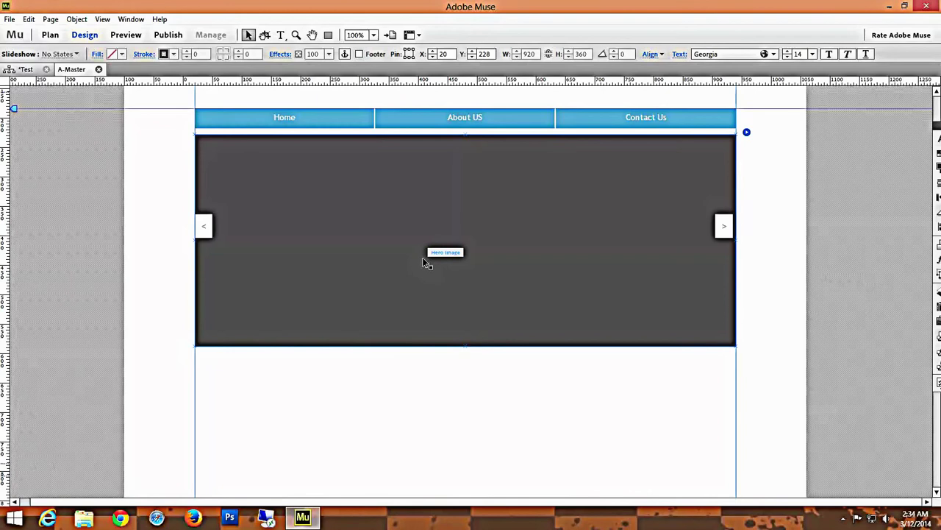
left_click(746, 132)
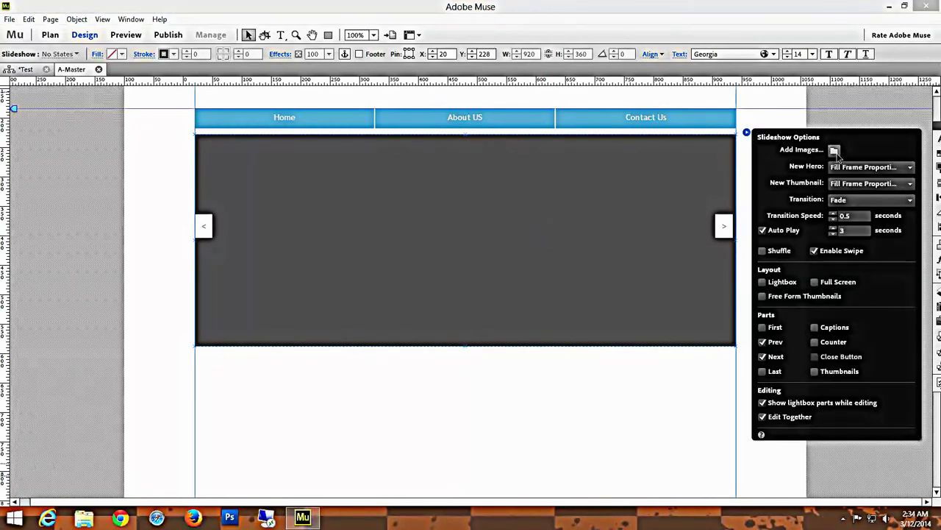
left_click(834, 151)
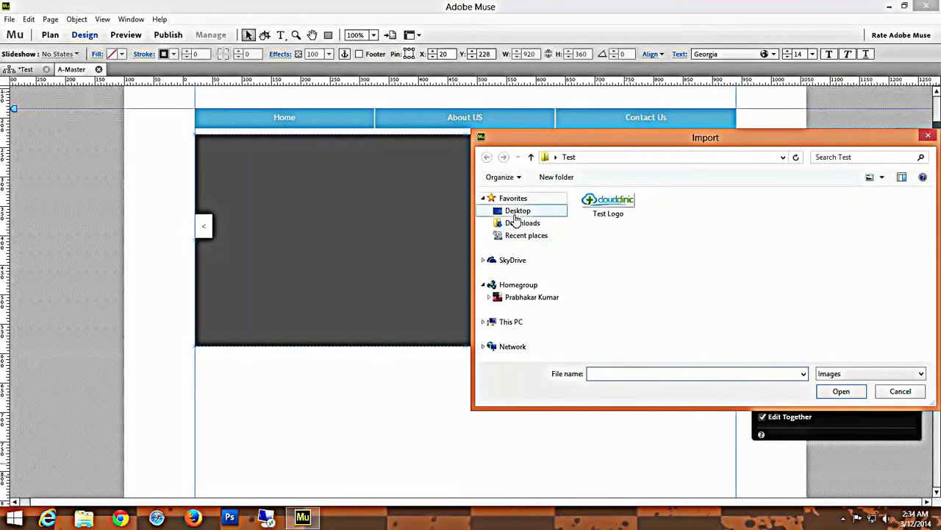
left_click(515, 214)
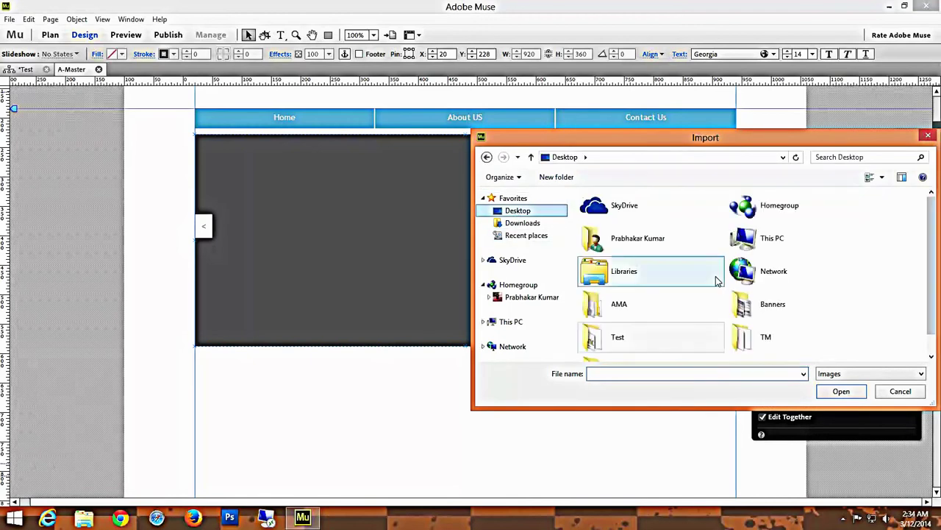
double_click(785, 316)
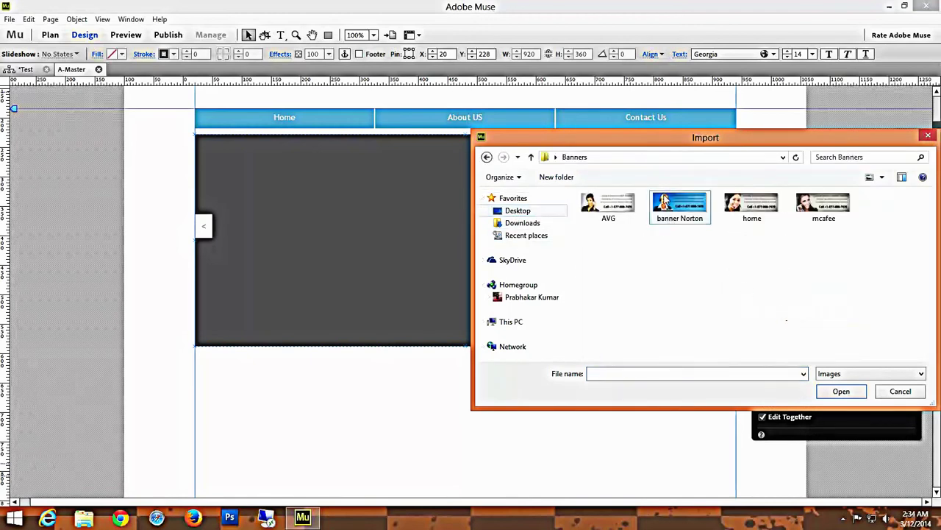
left_click(930, 137)
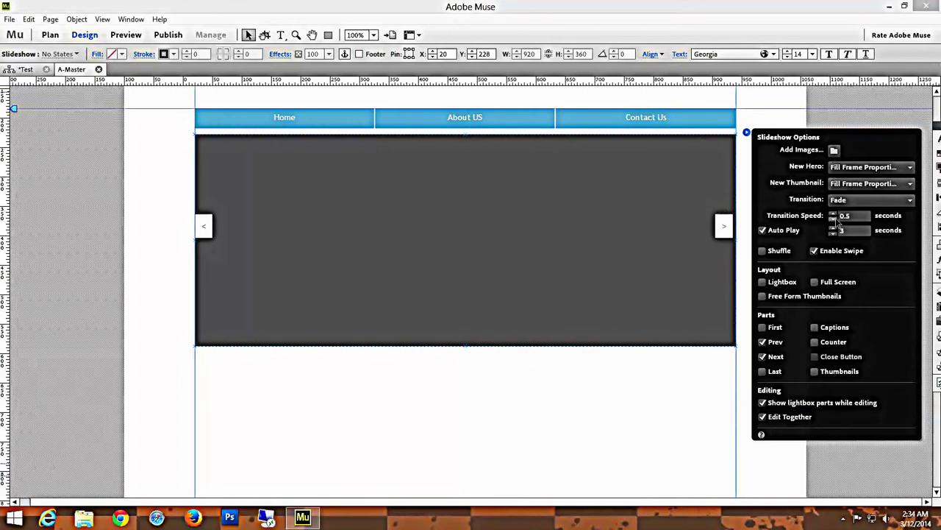
left_click(746, 133)
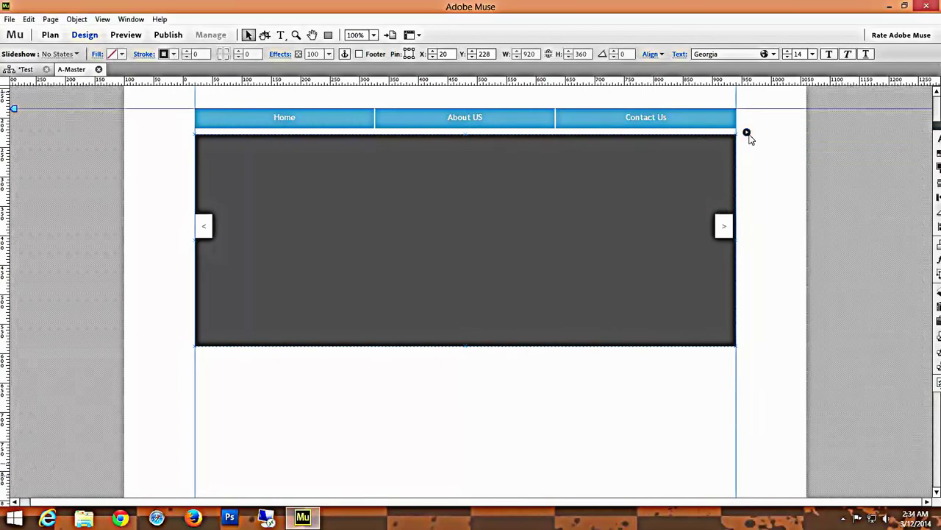
Reduce the slideshow hero image's height to 325 px by raising its lower edge, keeping the 920 px width.
left_click(449, 358)
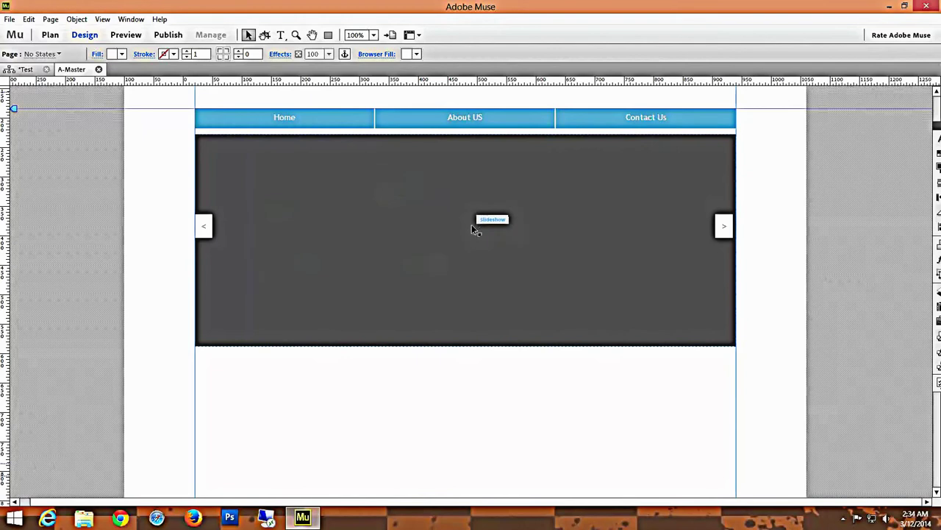
left_click(475, 348)
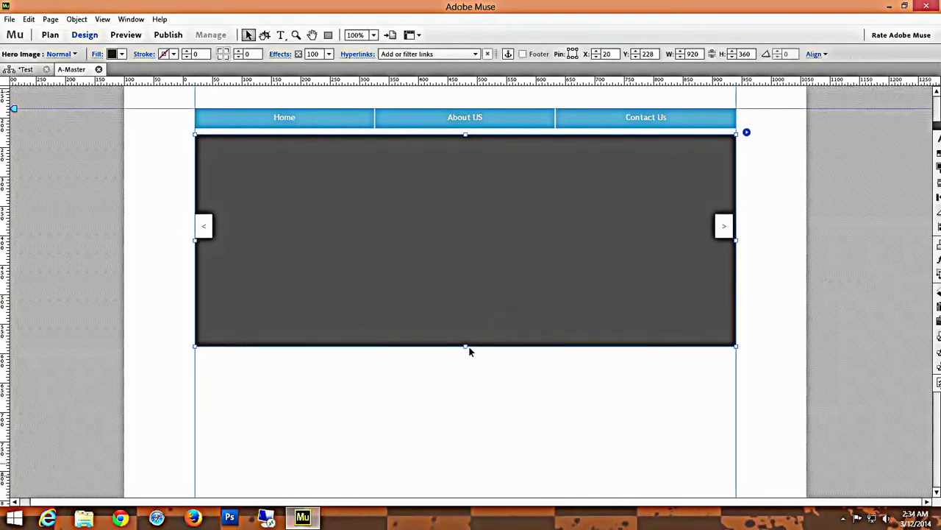
left_click_drag(466, 348, 466, 351)
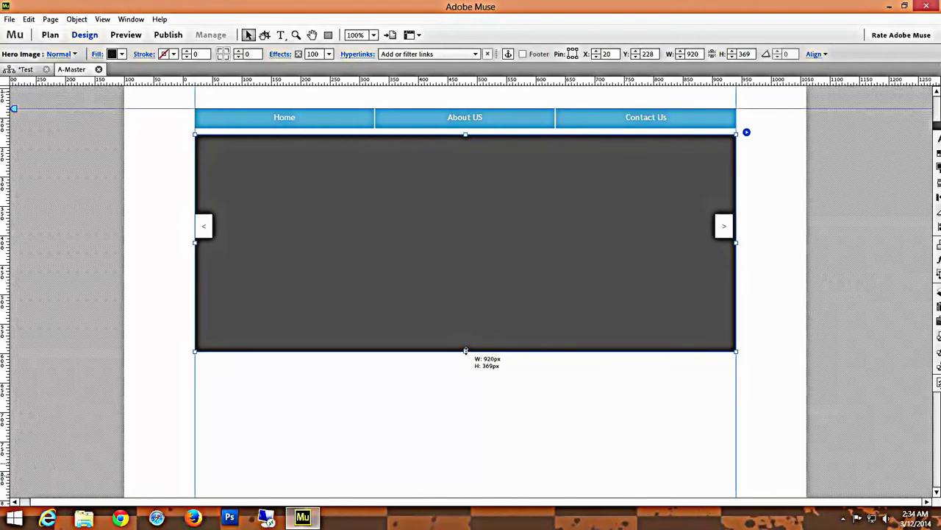
left_click_drag(466, 351, 467, 323)
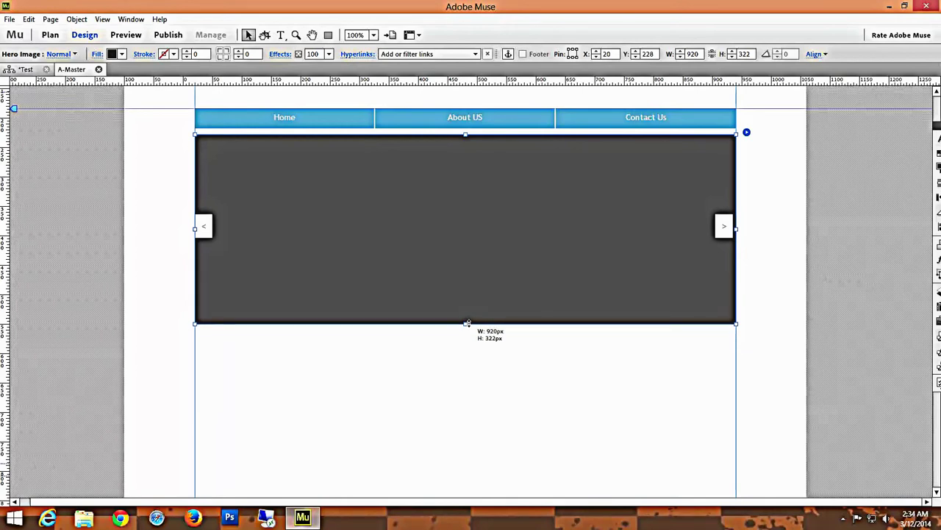
left_click_drag(468, 323, 469, 325)
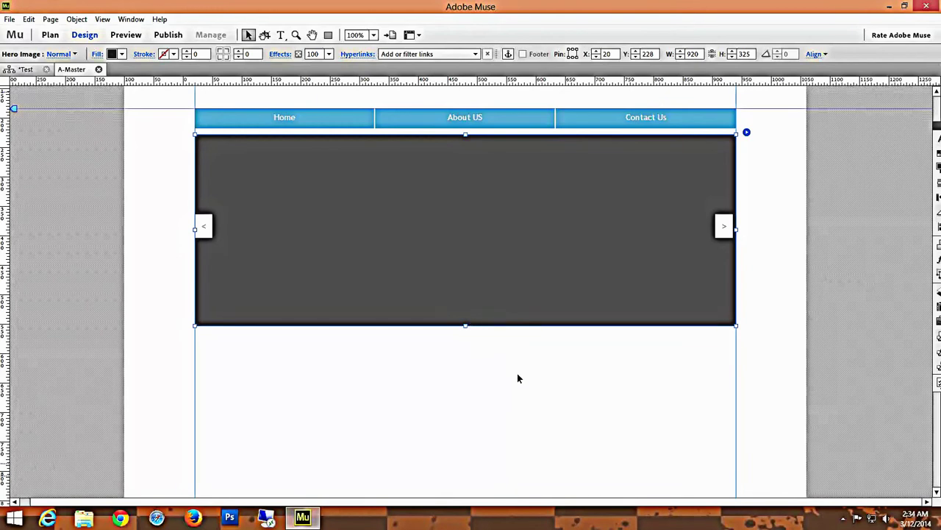
left_click(518, 376)
left_click(475, 204)
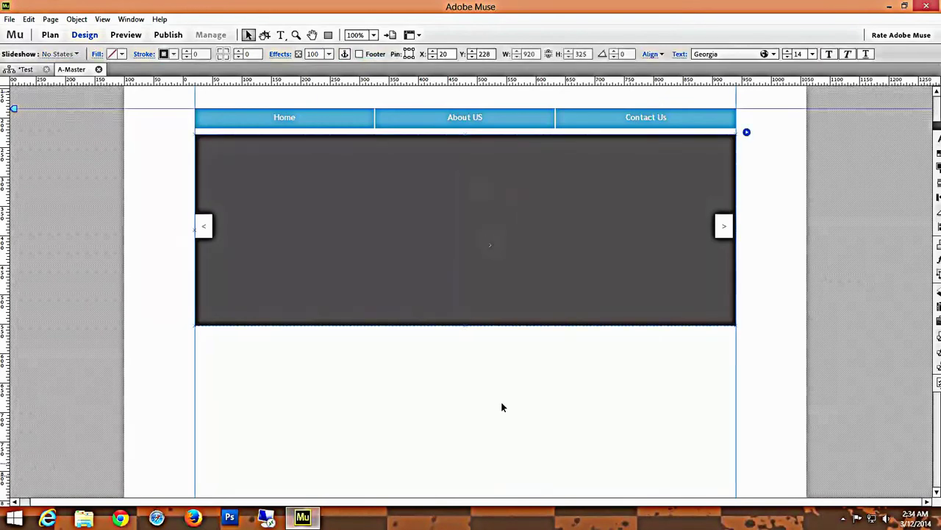
left_click(518, 354)
Preview the A-Master page in the browser, check it from header to footer, and return to Adobe Muse.
scroll(518, 353, "up", 2)
scroll(521, 350, "down", 6)
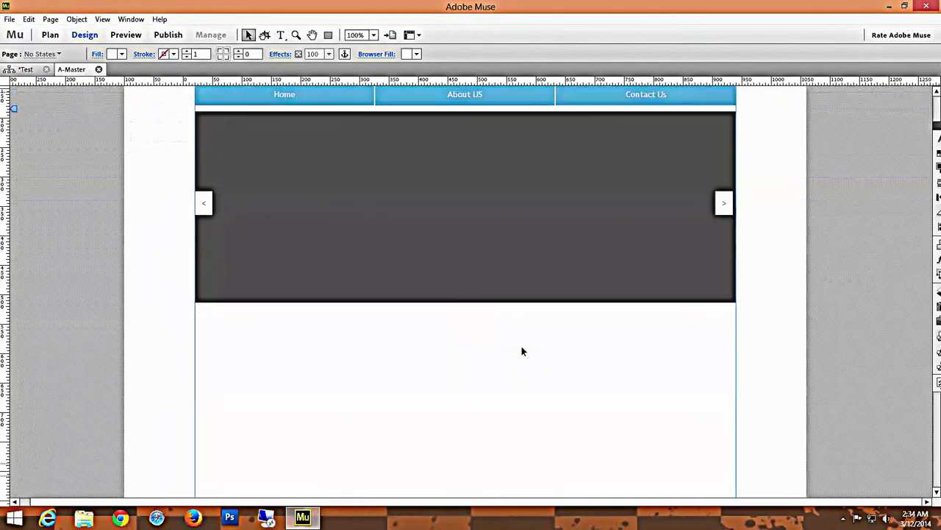
scroll(525, 350, "down", 2)
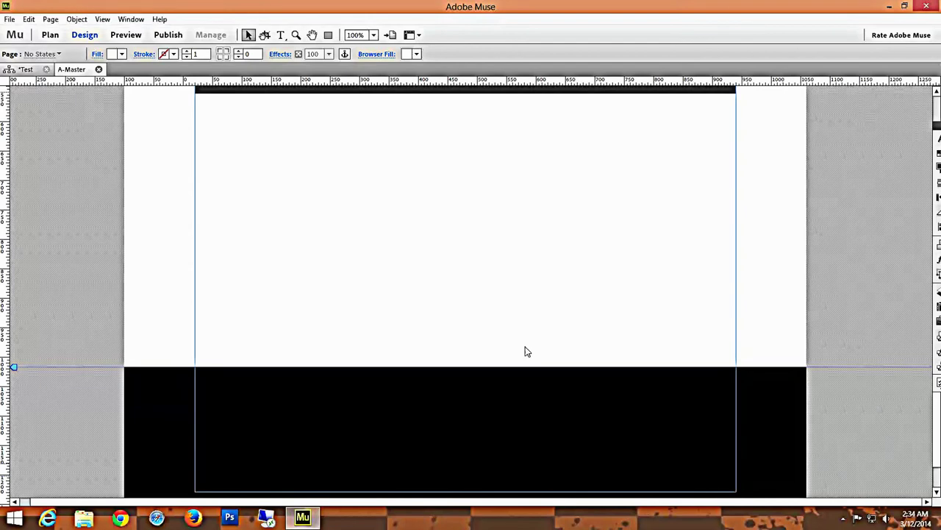
key("ctrl+shift+e")
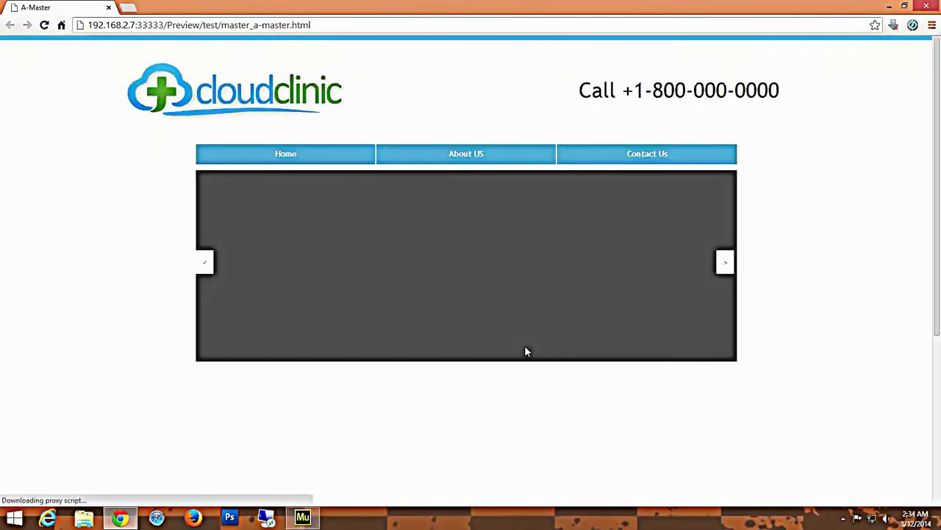
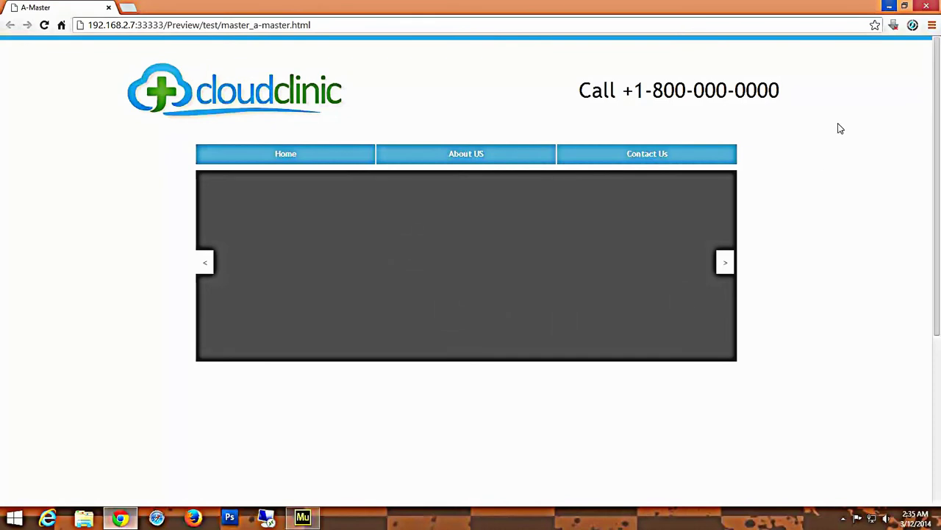
scroll(850, 206, "down", 4)
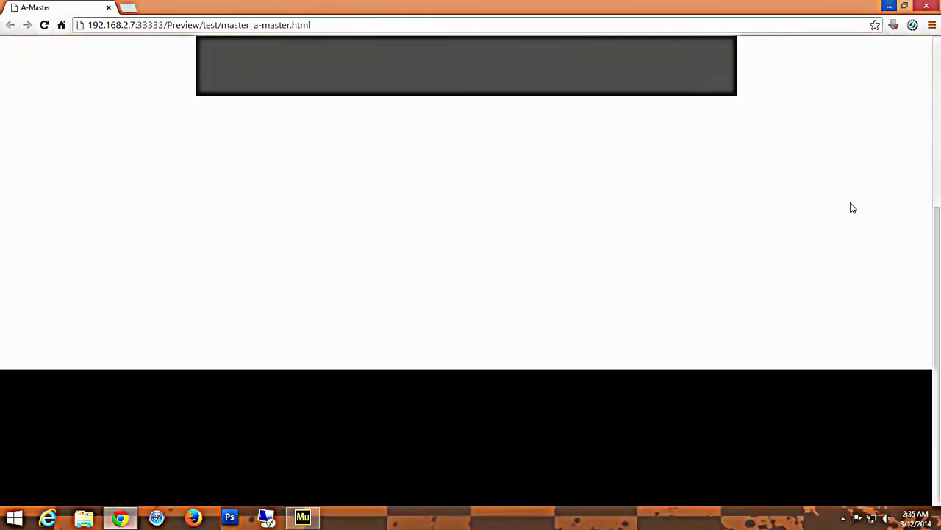
scroll(852, 207, "up", 4)
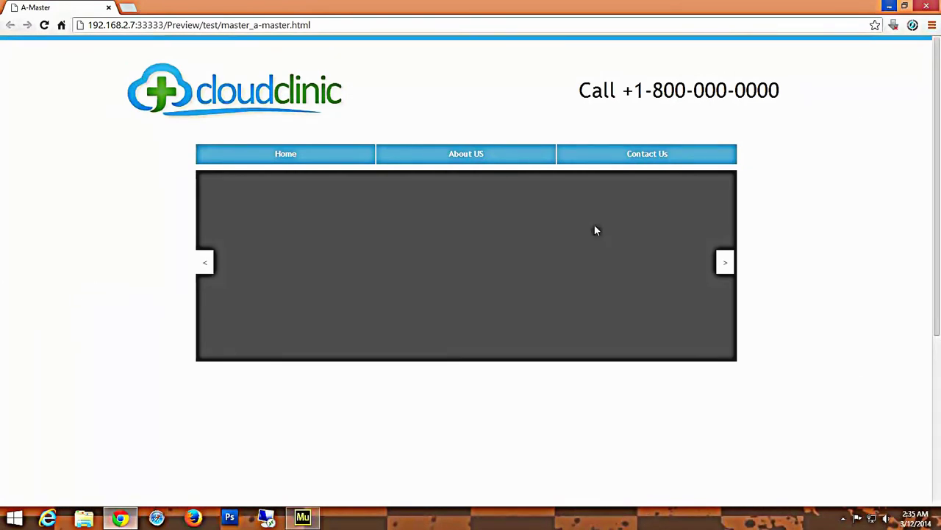
left_click(890, 6)
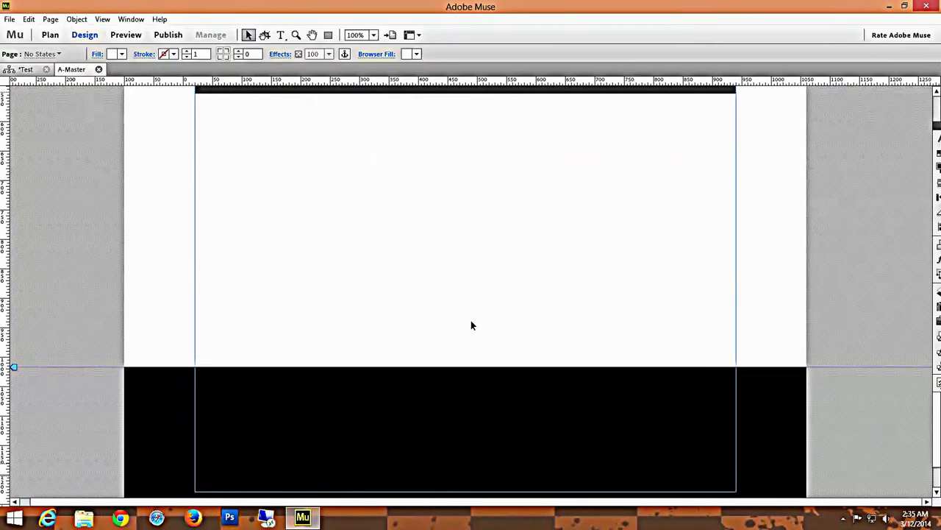
Save the site, then close the A-Master page and open the Home page from the site plan.
scroll(471, 319, "up", 3)
scroll(471, 322, "up", 3)
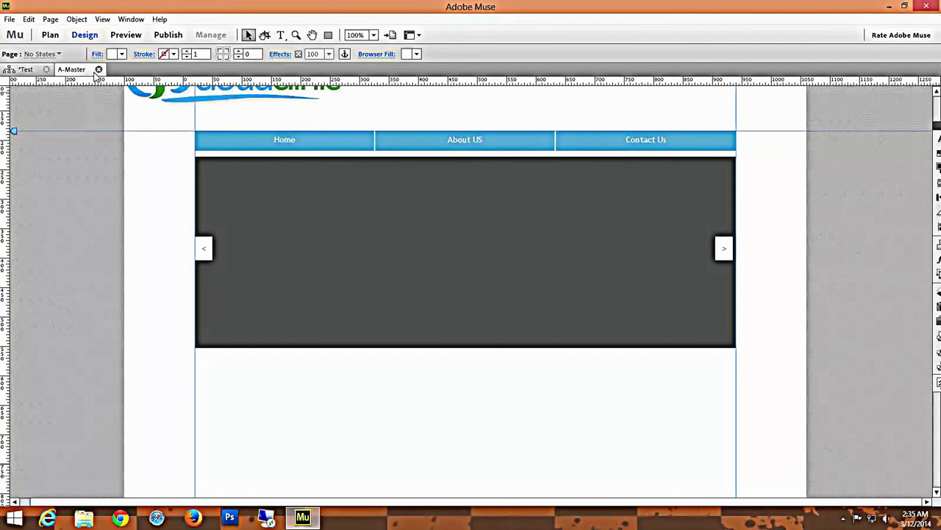
key("ctrl+s")
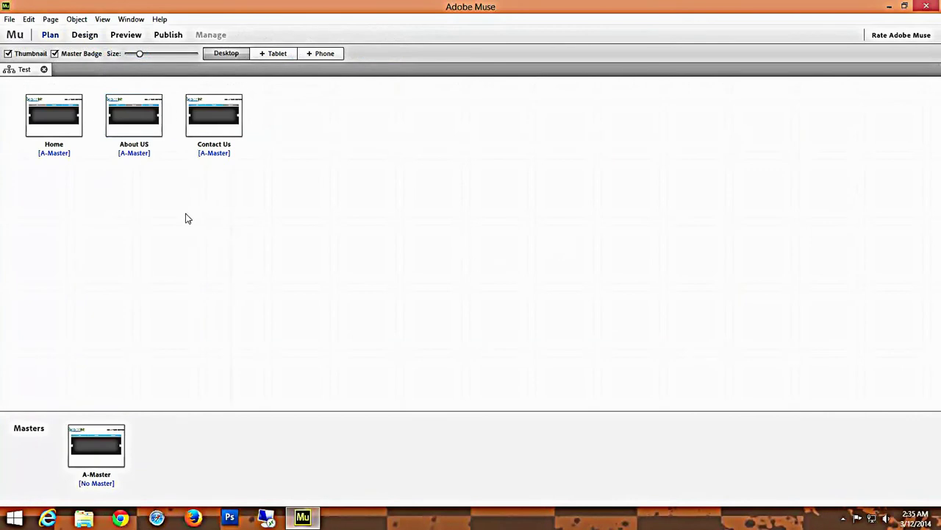
left_click(55, 117)
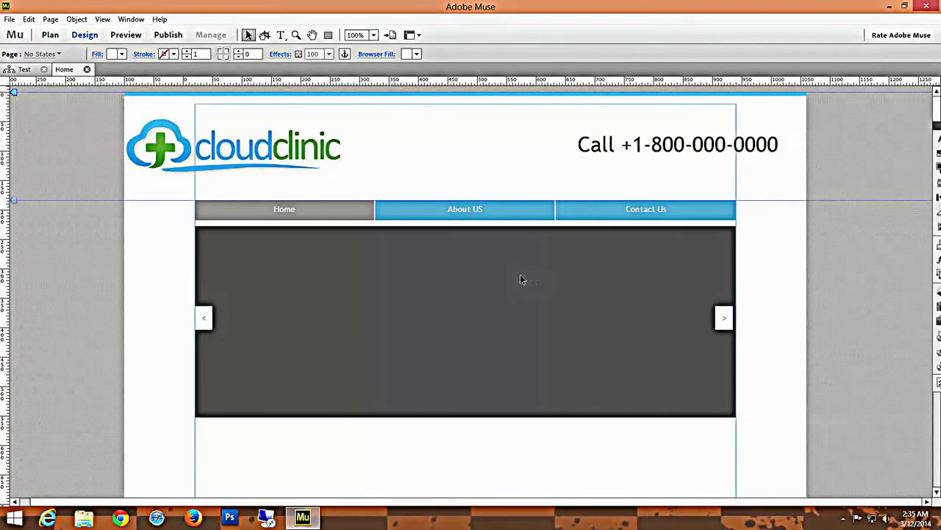
Import the Test Logo image onto the Home page and place it below the slideshow at about X 268, Y 770.
scroll(556, 289, "down", 5)
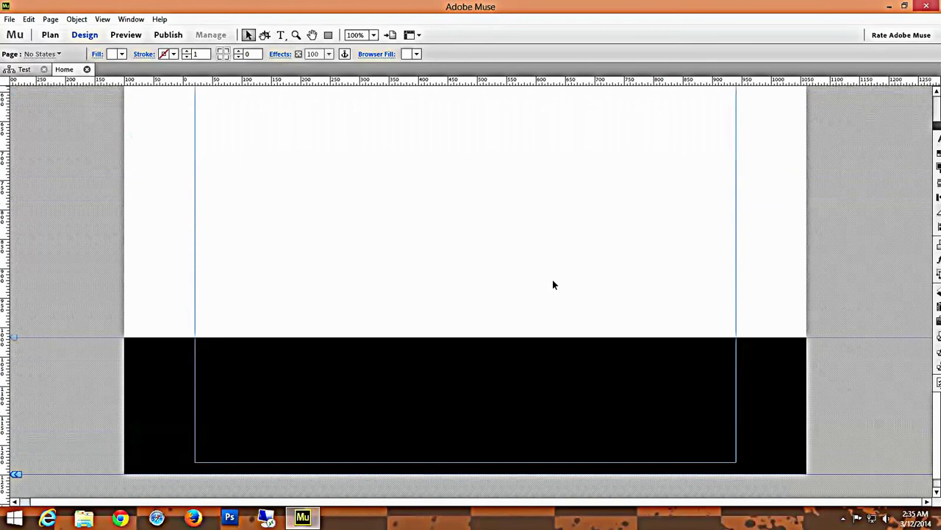
scroll(554, 285, "up", 5)
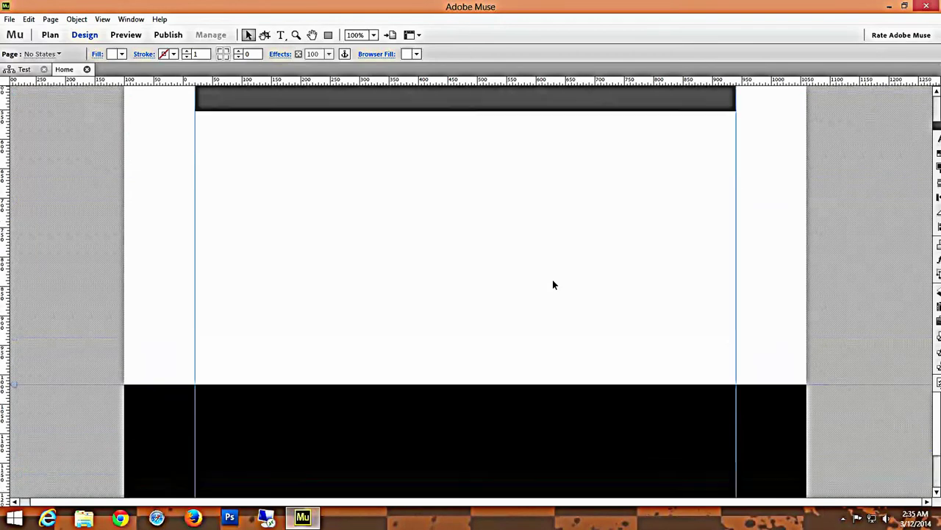
scroll(554, 285, "up", 2)
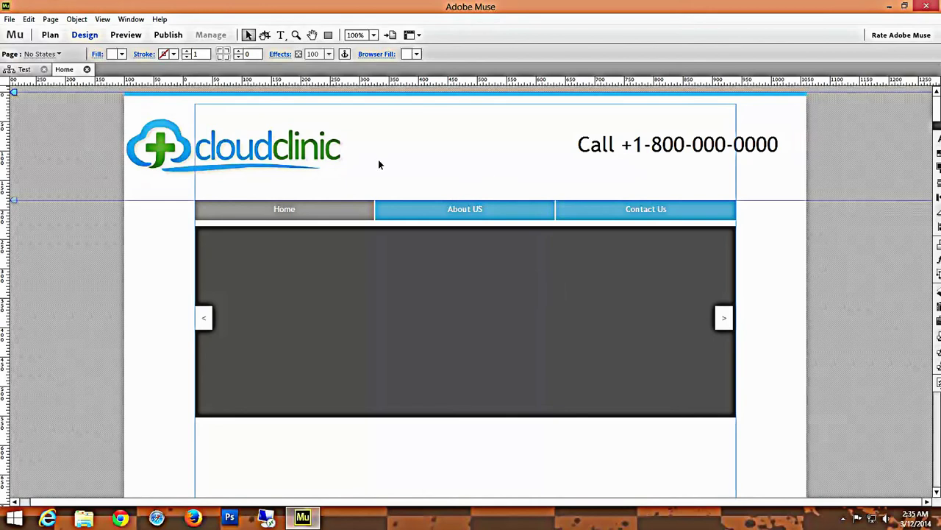
scroll(626, 292, "down", 5)
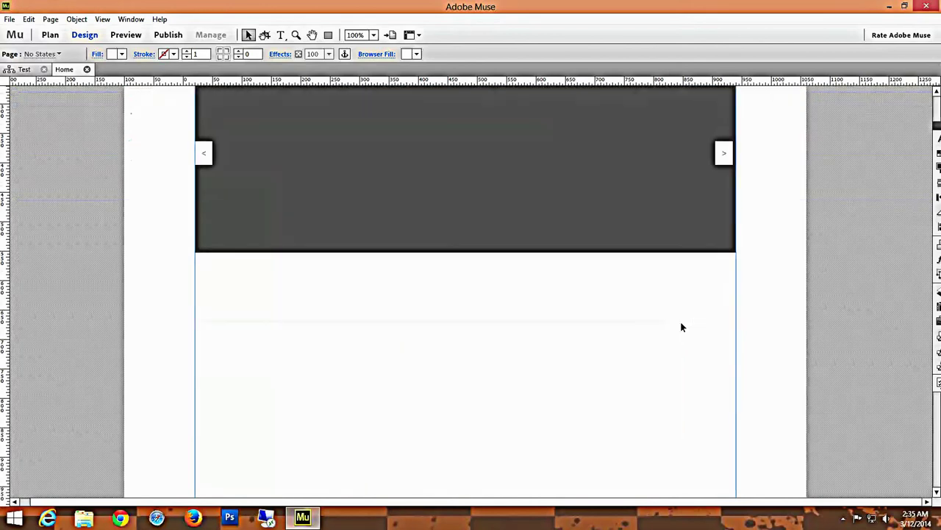
scroll(421, 269, "up", 2)
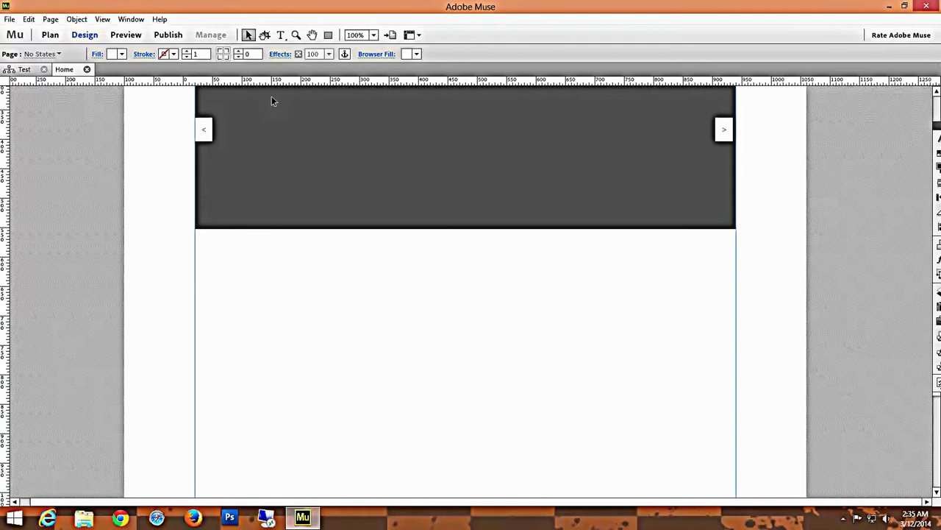
key("ctrl+d")
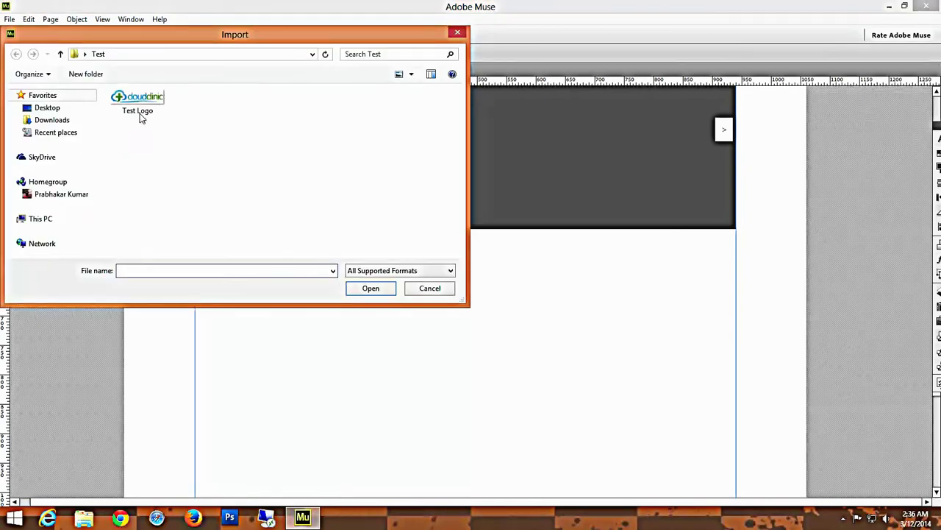
double_click(142, 117)
left_click(438, 369)
left_click_drag(506, 402, 409, 382)
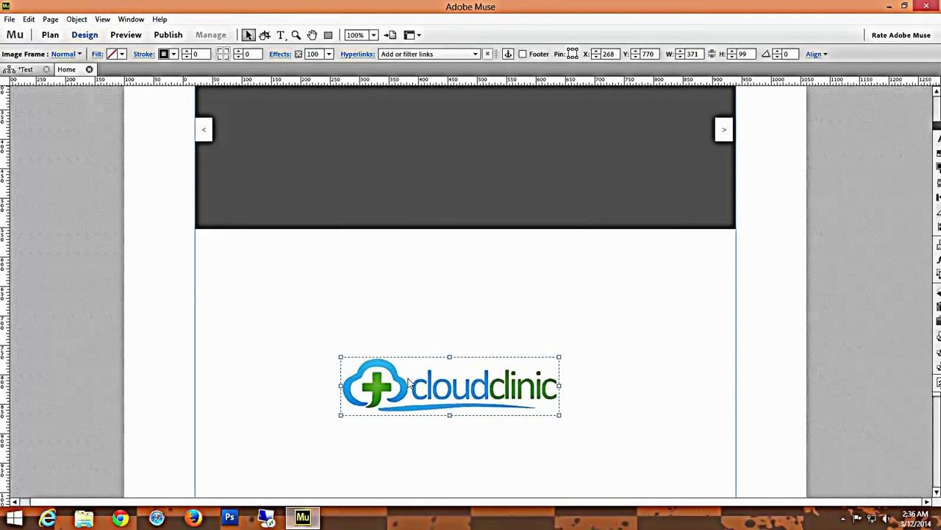
Add a text frame about 556 px wide and 141 px high between the slideshow and the lower logo.
left_click(285, 37)
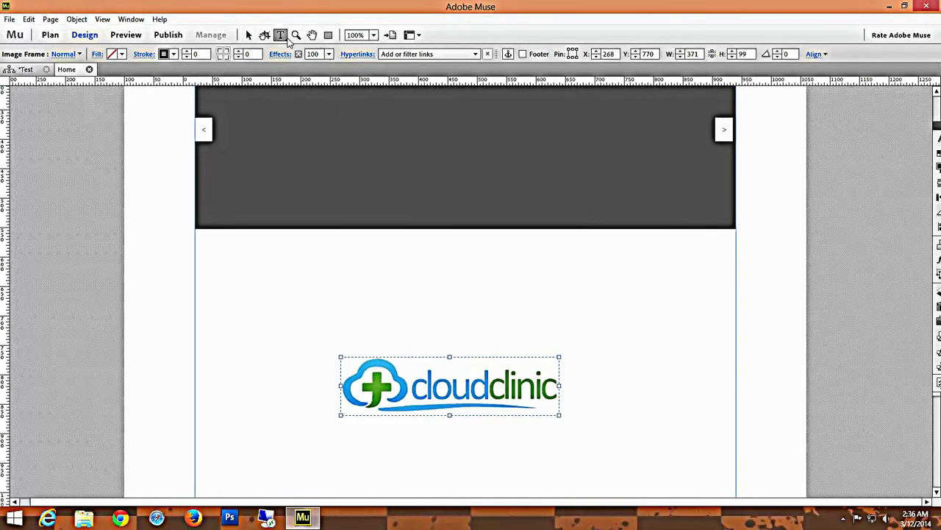
left_click(306, 273)
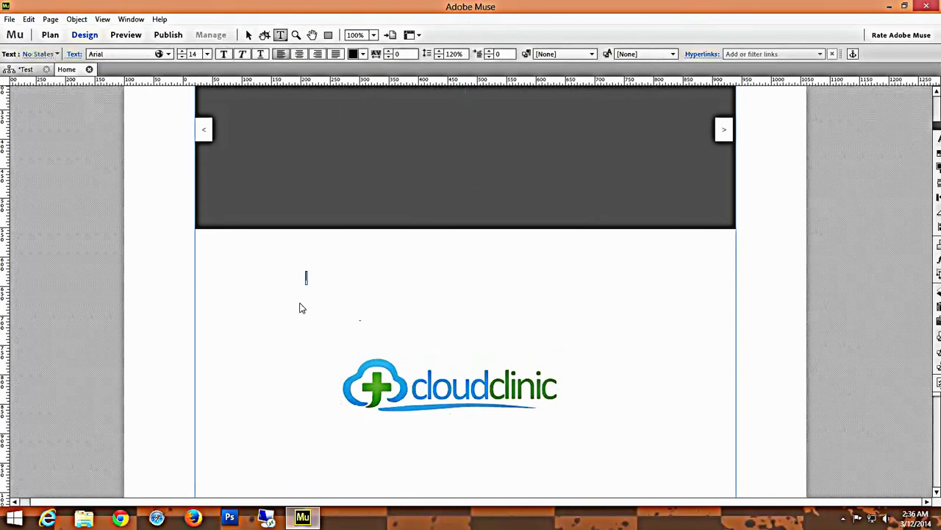
left_click(249, 35)
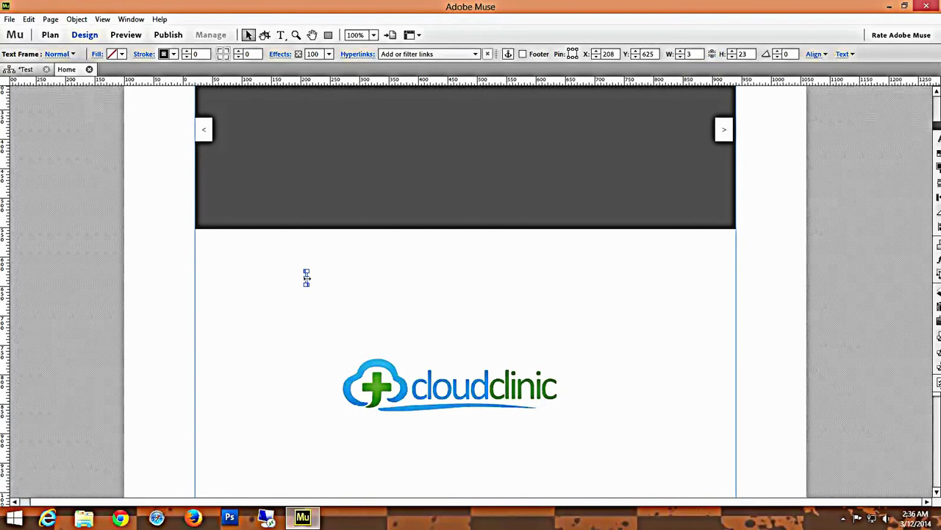
left_click_drag(307, 278, 633, 277)
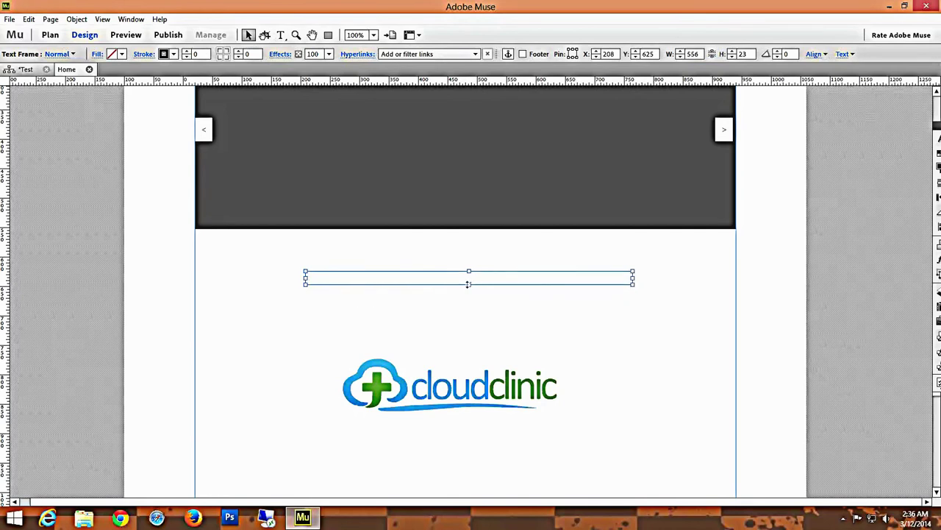
left_click_drag(469, 284, 470, 354)
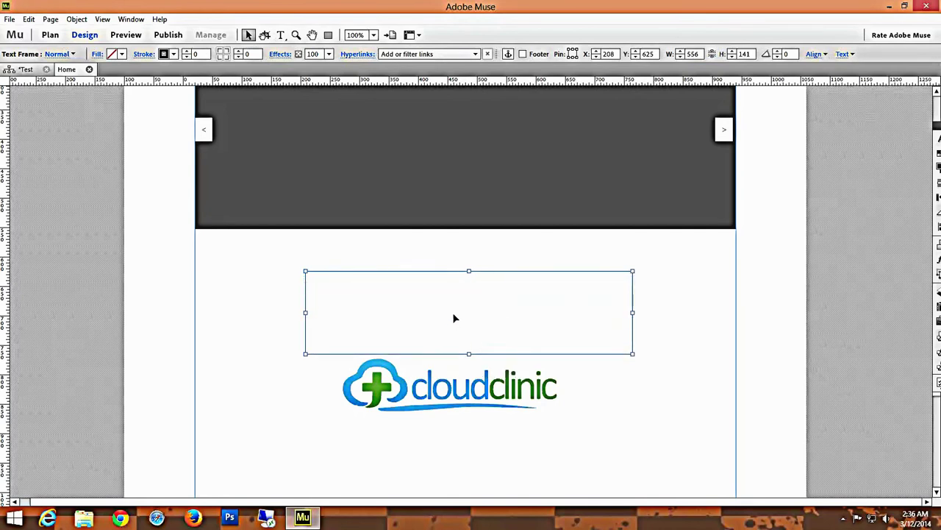
Enter "Home" in the new text frame and paste the word repeatedly as placeholder text until it runs over several lines.
double_click(461, 307)
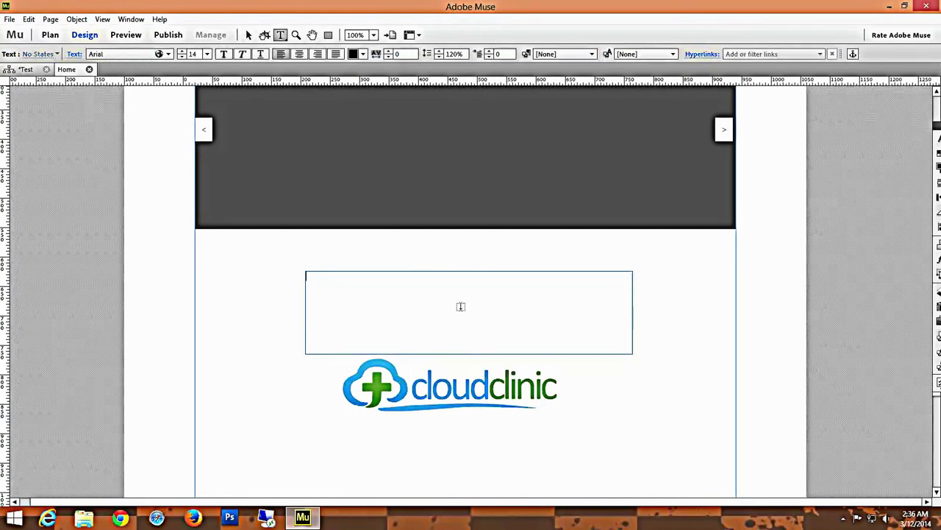
type("Home")
key("shift+Left")
key("shift+Left")
key("shift+Left")
key("shift+Left")
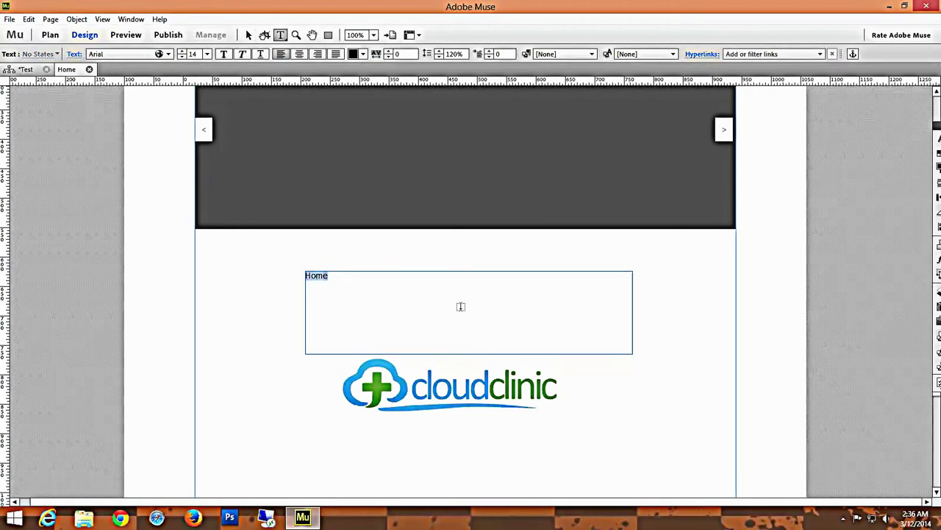
key("Right")
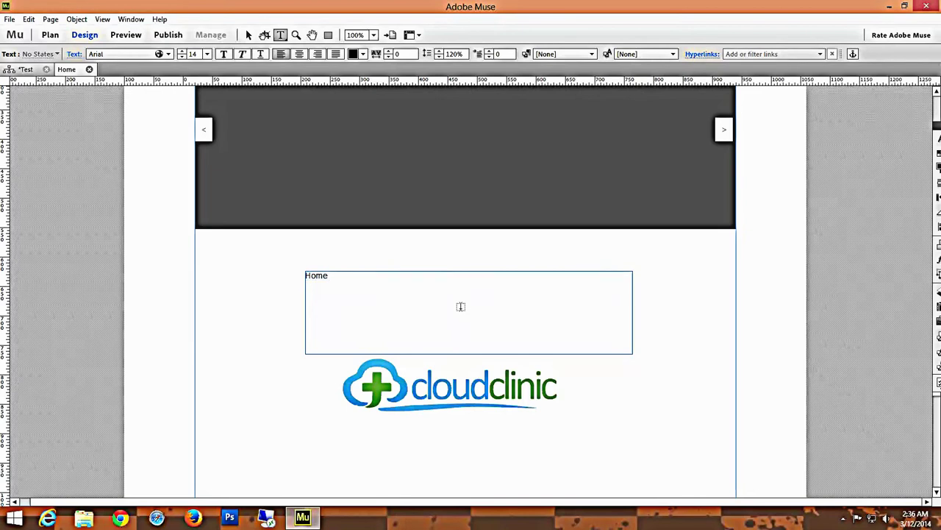
key("ctrl+v")
key("ctrl+v")
key("ctrl+v")
key("ctrl+v")
key("ctrl+v")
key("ctrl+v")
key("ctrl+v")
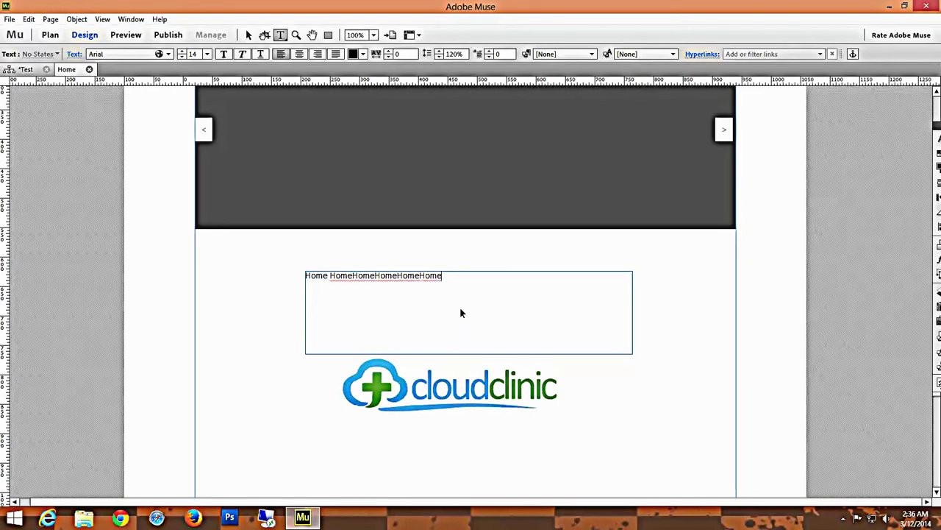
key("ctrl+v")
key("ctrl+v")
key("ctrl+v")
key("ctrl+v")
key("ctrl+v")
key("ctrl+v")
key("ctrl+v")
key("ctrl+v")
key("ctrl+v")
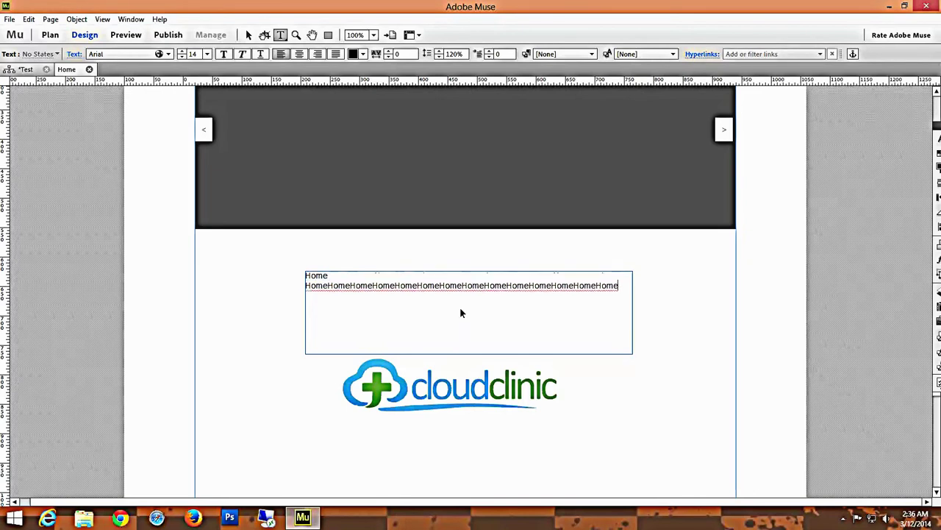
key("ctrl+v")
key("ctrl+v")
key("ctrl+v")
key("ctrl+v")
key("ctrl+v")
key("ctrl+v")
key("ctrl+v")
key("ctrl+v")
key("ctrl+v")
key("ctrl+v")
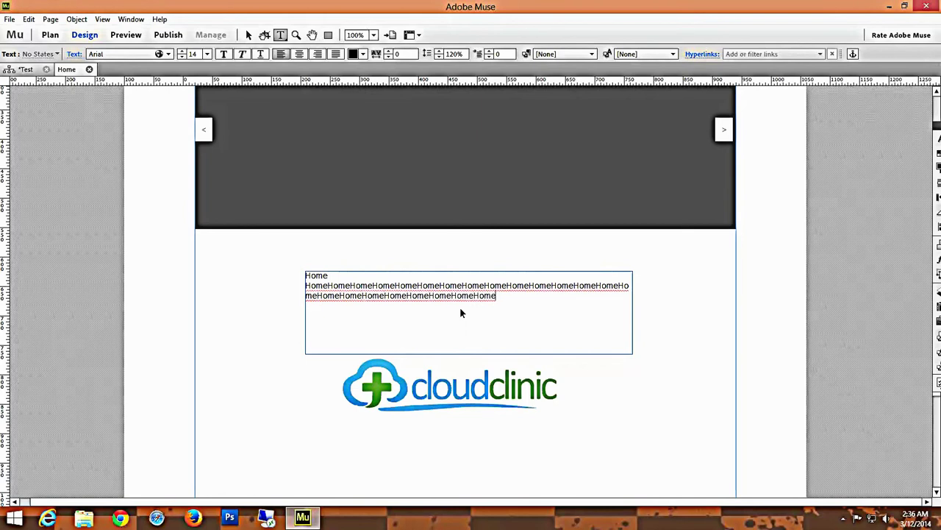
key("ctrl+v")
key("ctrl+v")
key("ctrl+v")
key("ctrl+v")
key("ctrl+v")
key("ctrl+v")
key("ctrl+v")
key("ctrl+v")
key("ctrl+v")
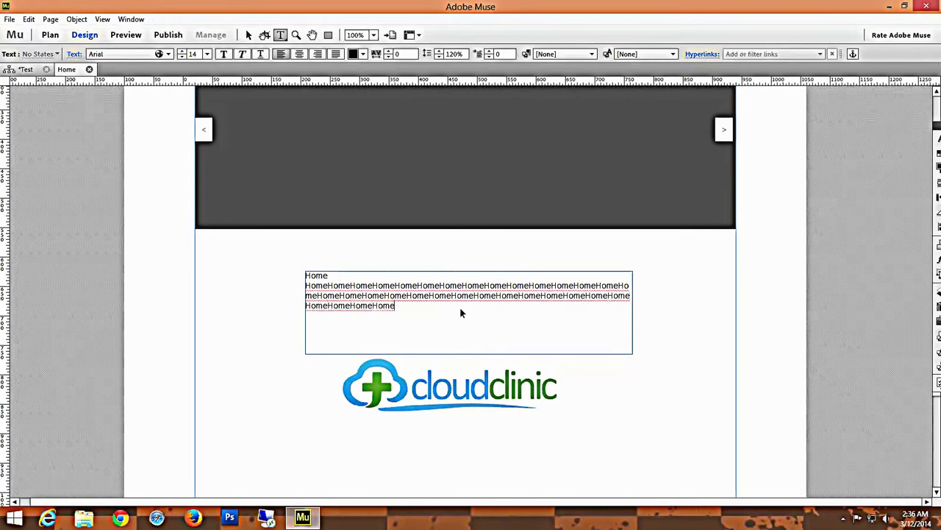
key("ctrl+v")
key("ctrl+v")
key("ctrl+v")
key("ctrl+v")
key("ctrl+v")
key("ctrl+v")
key("ctrl+v")
key("ctrl+v")
key("ctrl+v")
key("ctrl+v")
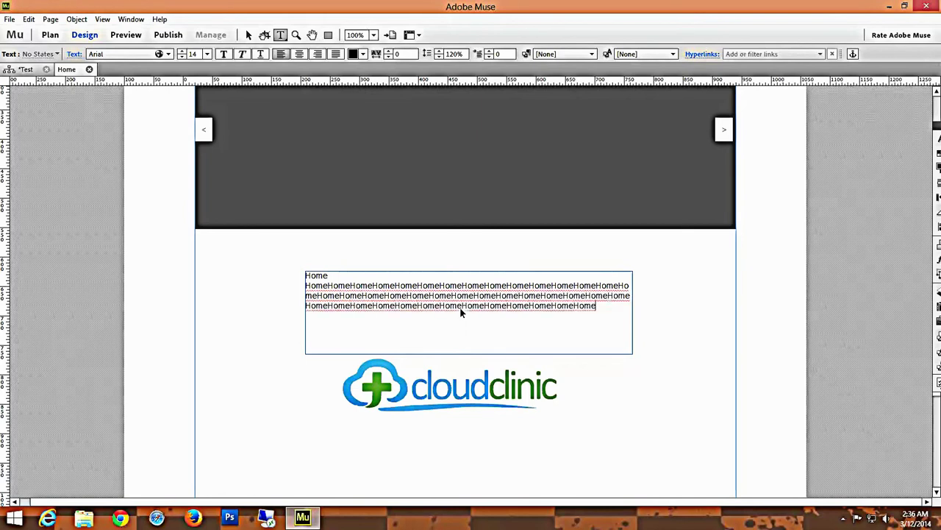
key("ctrl+v")
key("ctrl+v")
key("ctrl+v")
key("ctrl+v")
key("ctrl+v")
key("ctrl+v")
key("ctrl+v")
key("ctrl+v")
key("ctrl+v")
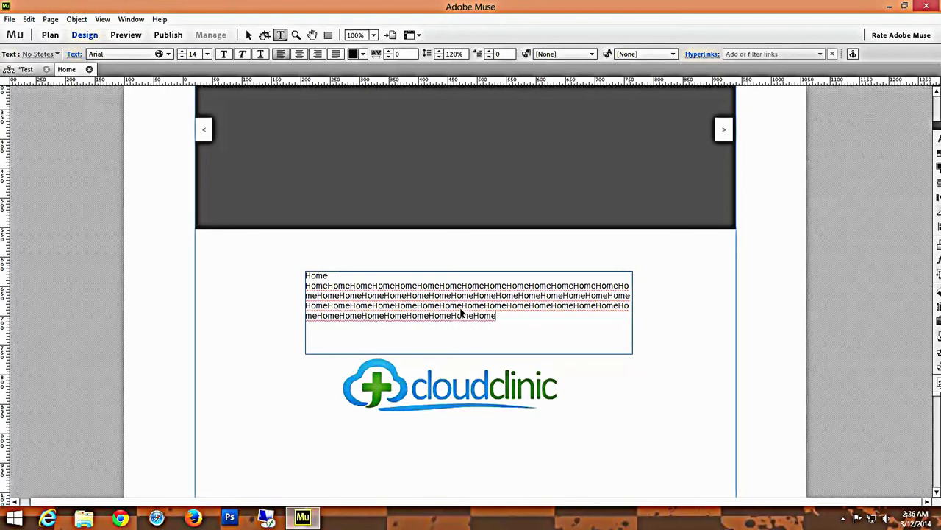
key("ctrl+v")
key("ctrl+v")
key("ctrl+v")
key("ctrl+v")
key("ctrl+v")
key("ctrl+v")
key("ctrl+v")
key("ctrl+v")
key("ctrl+v")
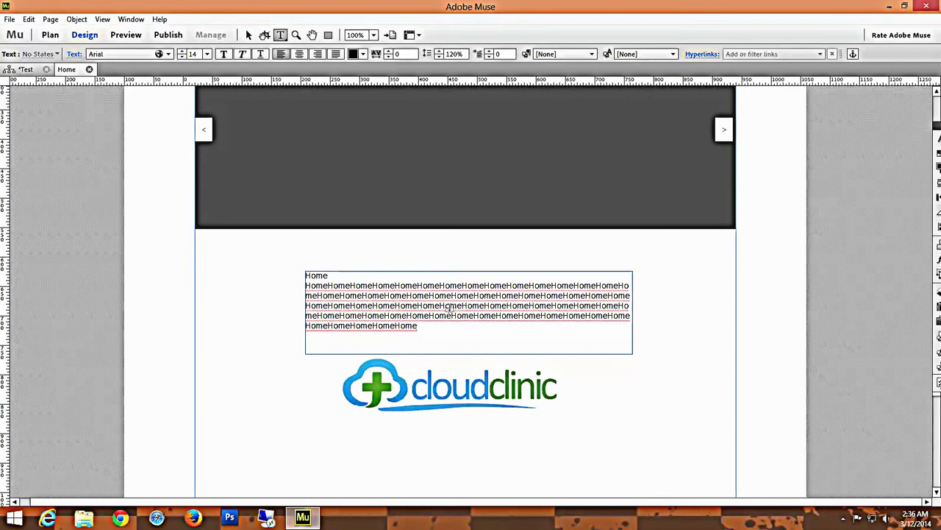
Centre-align all the placeholder text in the frame, then deselect the frame.
key("ctrl+a")
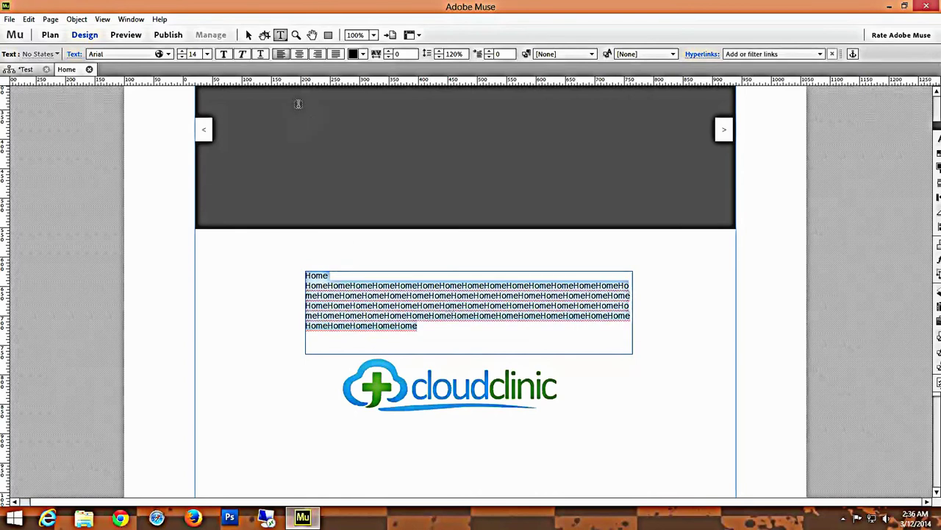
left_click(299, 55)
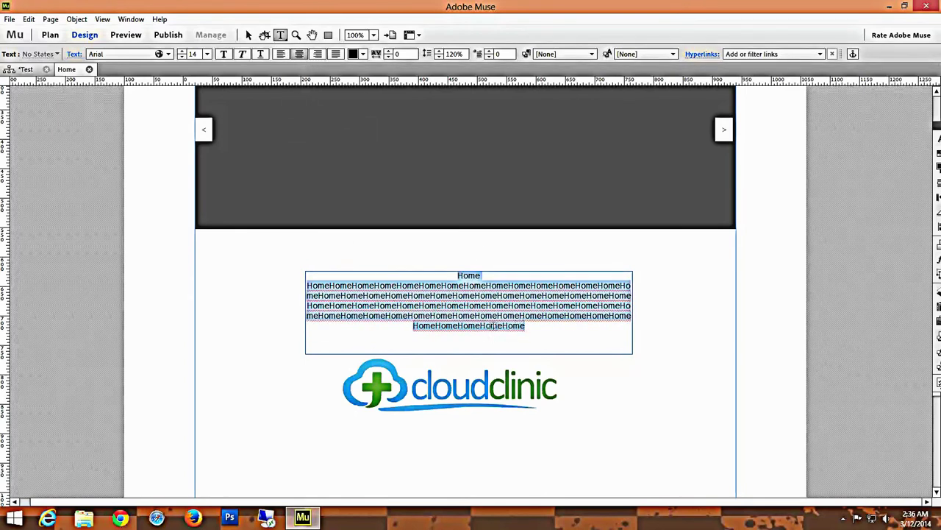
left_click(249, 36)
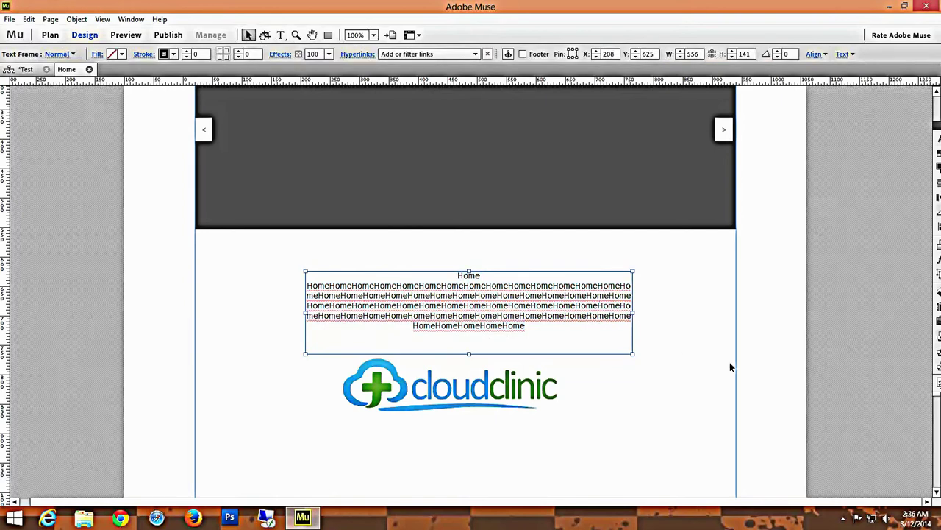
left_click(692, 356)
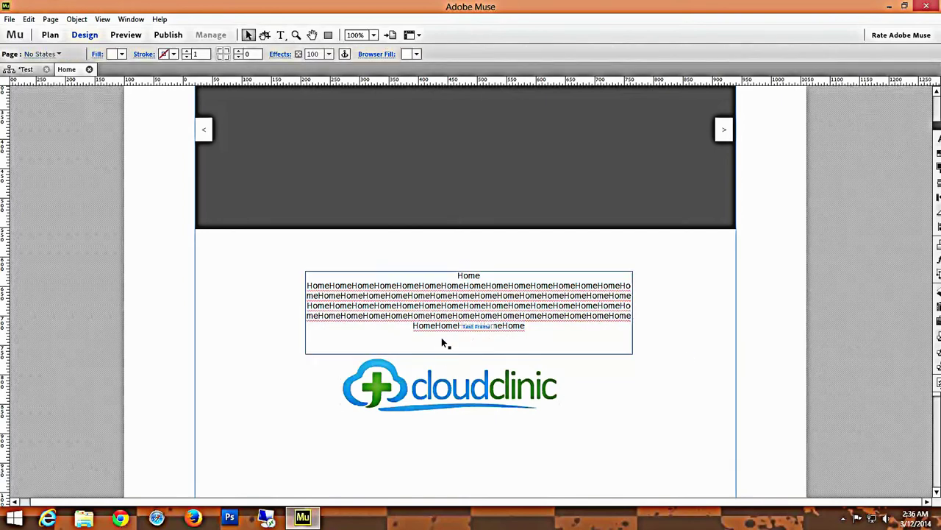
Save the site, then switch from the Home page to the About US page through the site plan.
scroll(609, 425, "down", 5)
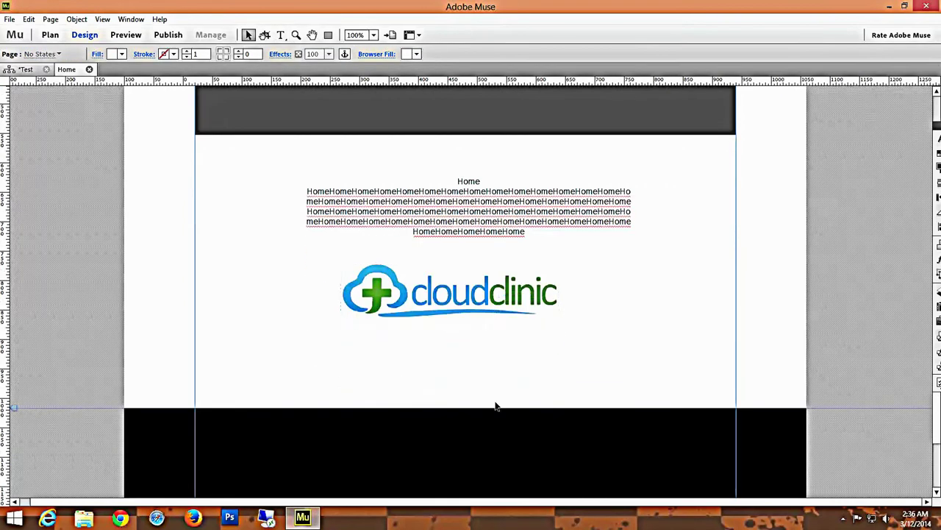
scroll(503, 436, "up", 8)
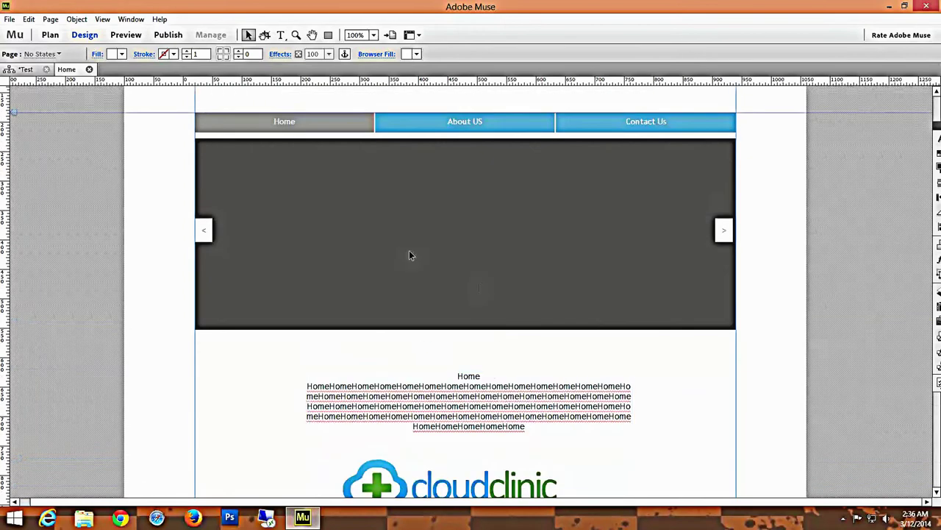
scroll(507, 238, "up", 3)
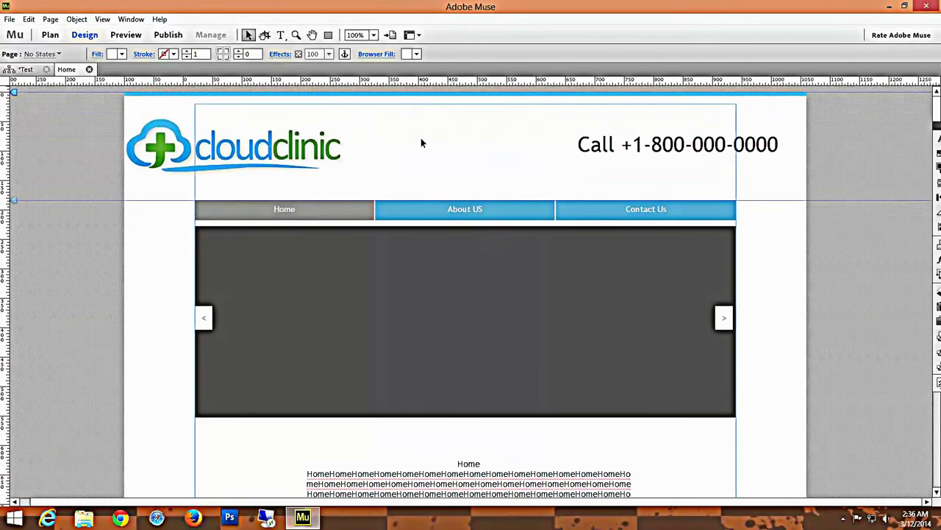
scroll(772, 406, "down", 10)
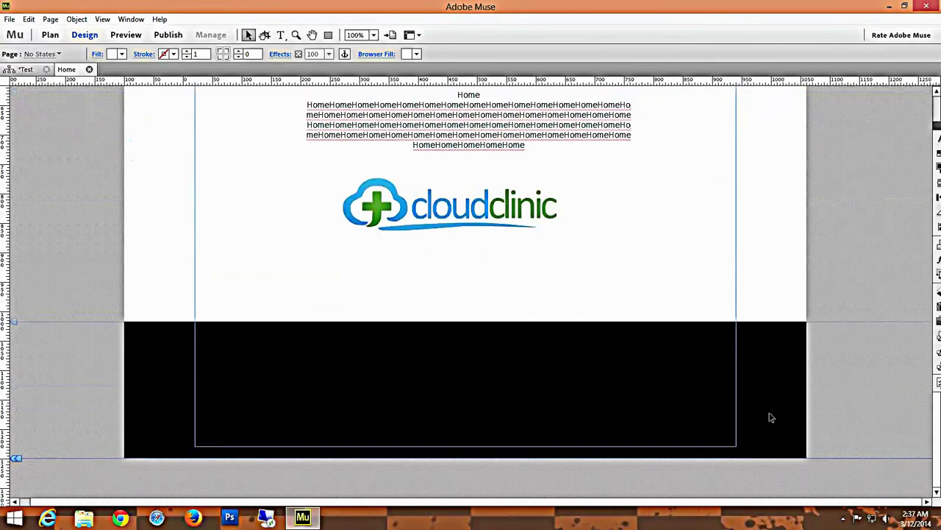
scroll(654, 384, "up", 3)
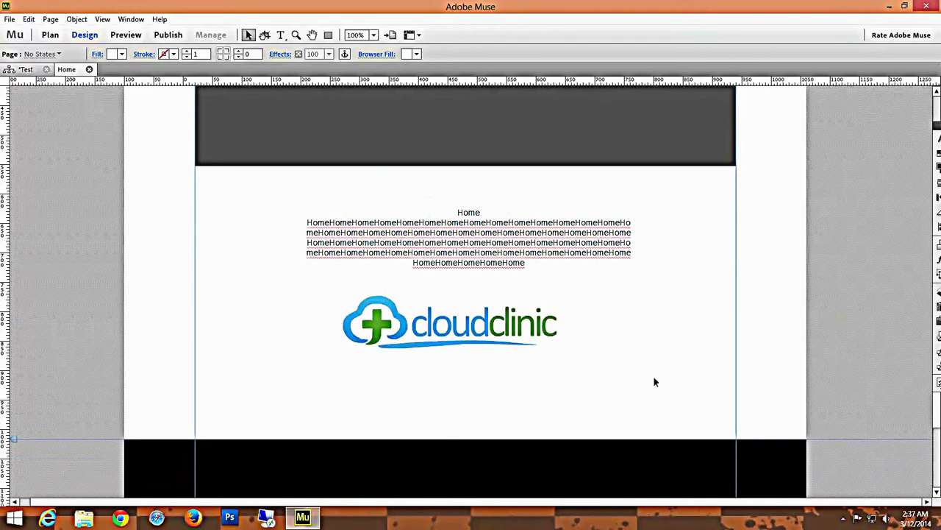
scroll(653, 379, "up", 6)
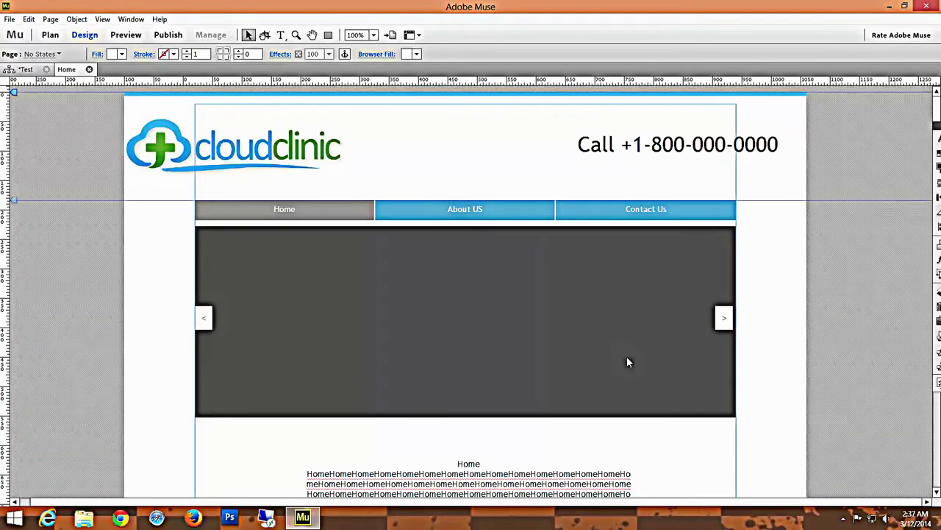
key("ctrl+s")
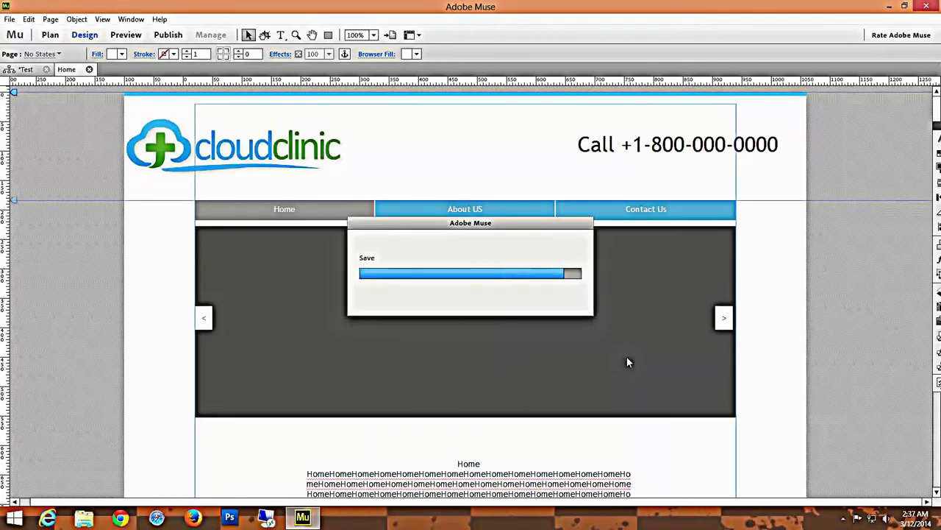
left_click(87, 69)
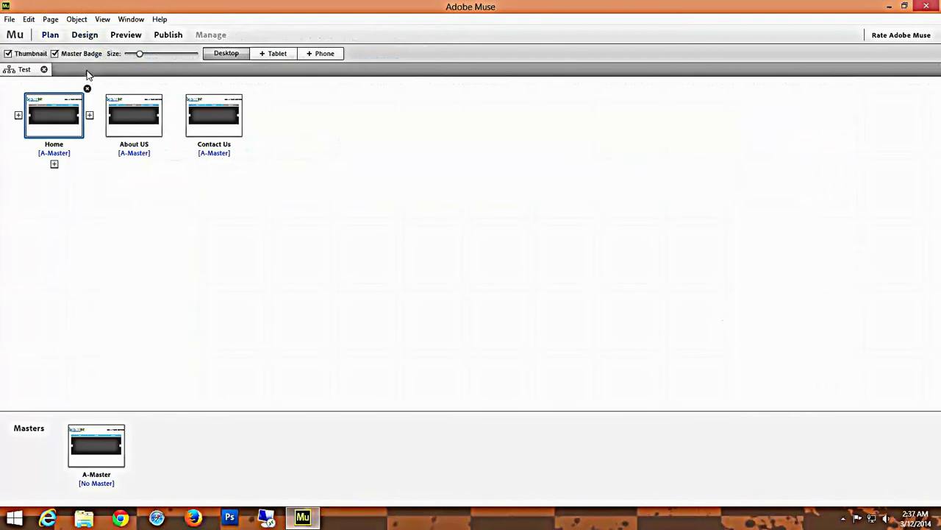
double_click(134, 120)
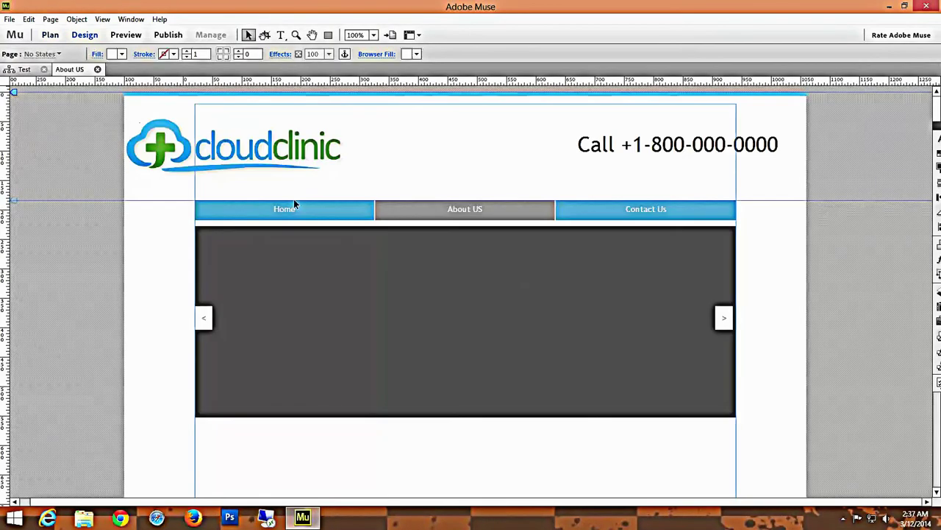
scroll(689, 322, "down", 5)
scroll(688, 333, "down", 5)
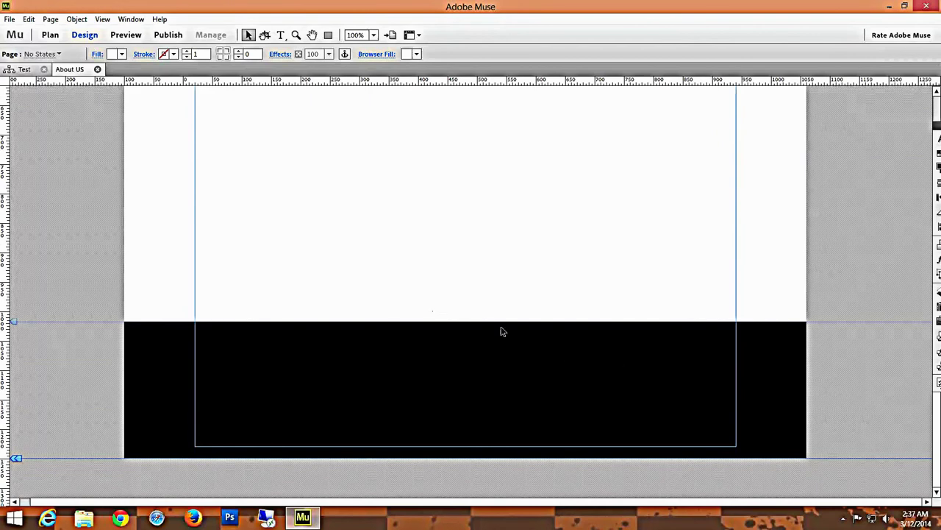
scroll(504, 344, "up", 8)
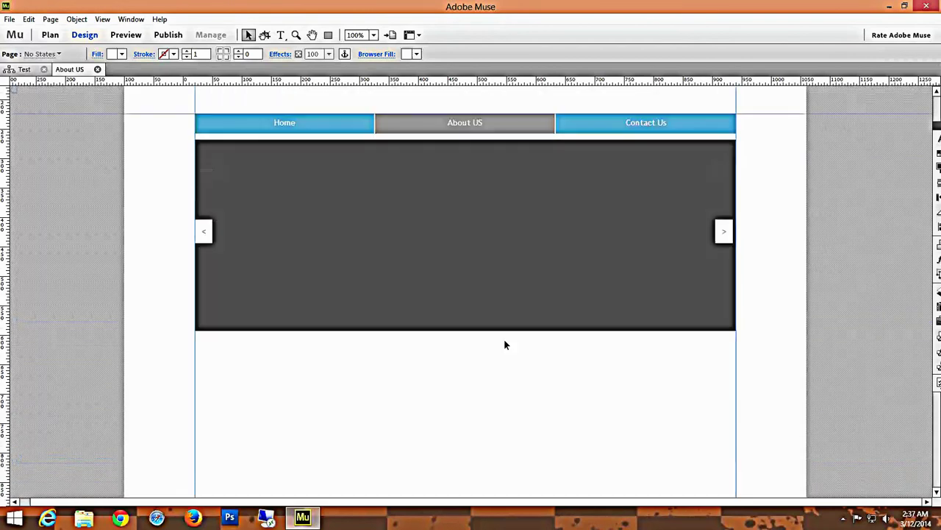
scroll(504, 339, "down", 5)
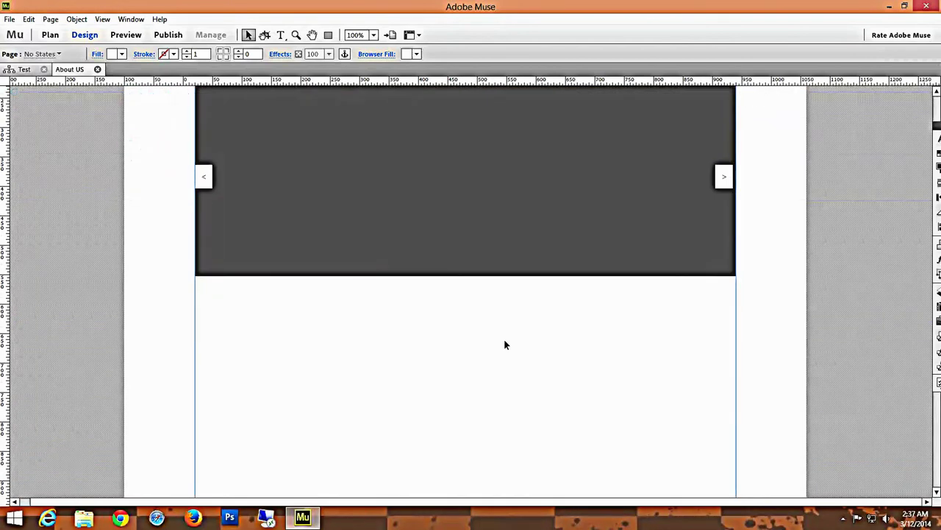
scroll(504, 339, "up", 4)
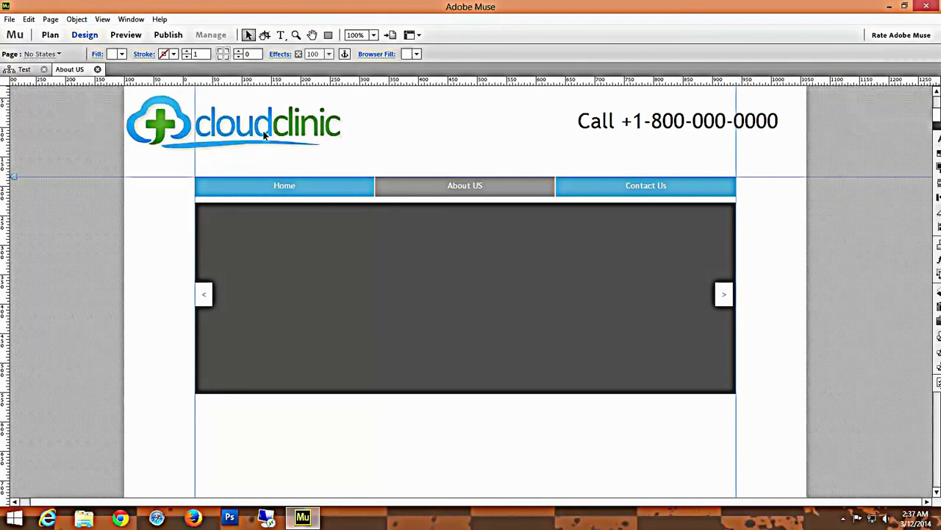
left_click(22, 69)
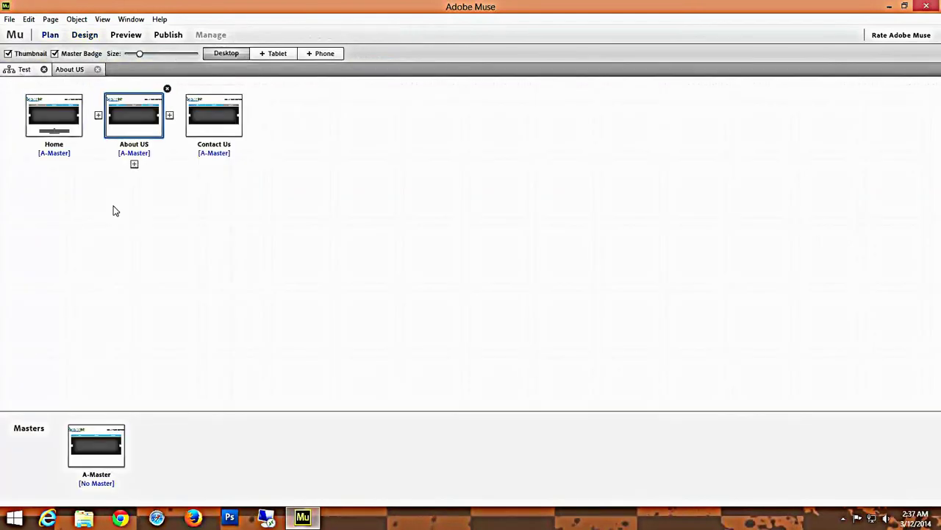
left_click(69, 69)
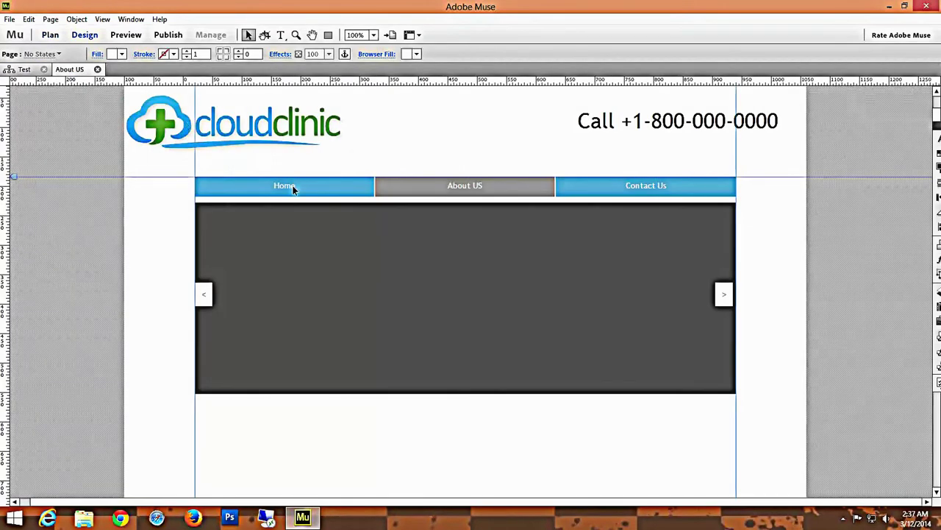
Place the Test Logo image on the About US page between the slideshow and the footer, at about X 269, Y 708.
key("ctrl+d")
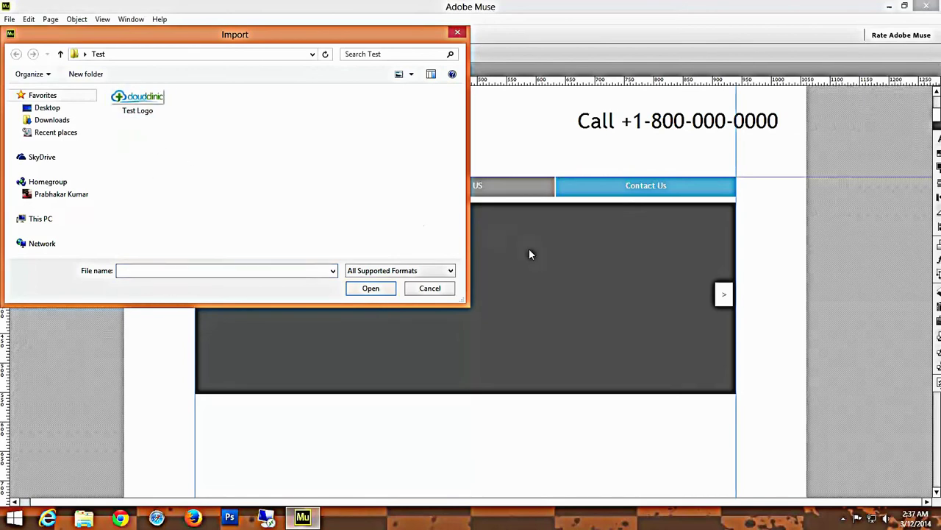
double_click(130, 110)
scroll(471, 272, "down", 5)
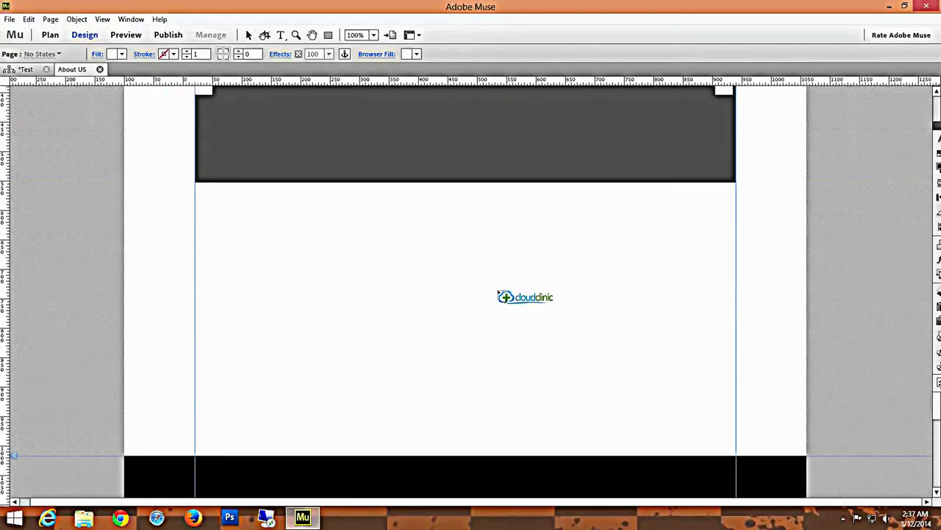
scroll(497, 290, "down", 1)
left_click(431, 286)
left_click_drag(468, 309, 380, 290)
left_click(584, 308)
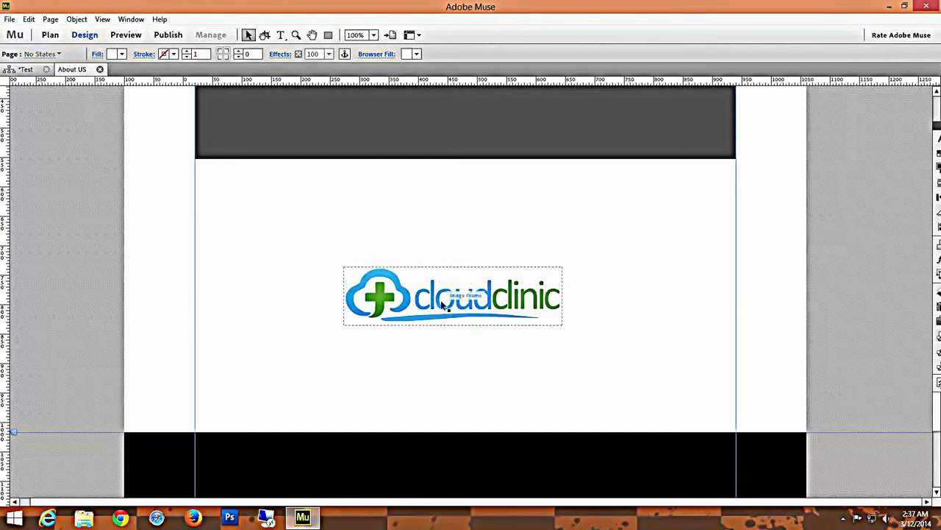
left_click_drag(445, 305, 441, 289)
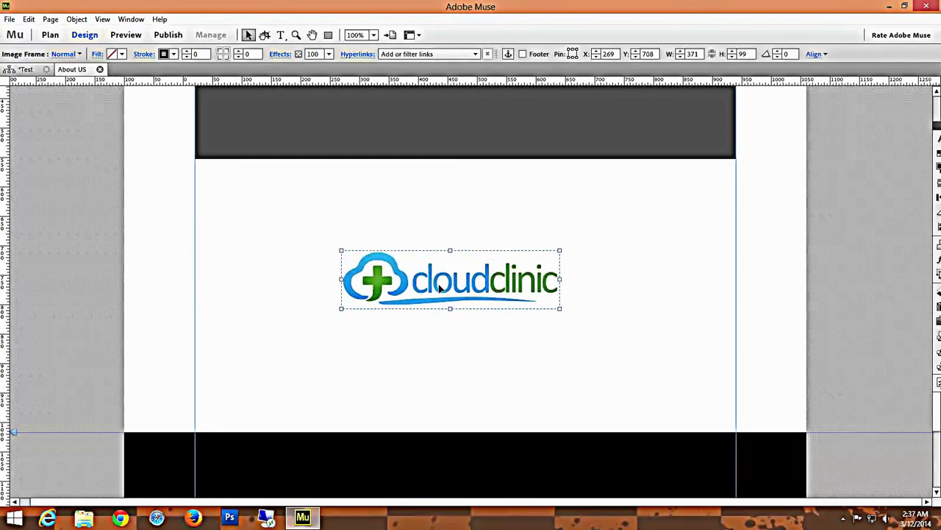
left_click(469, 341)
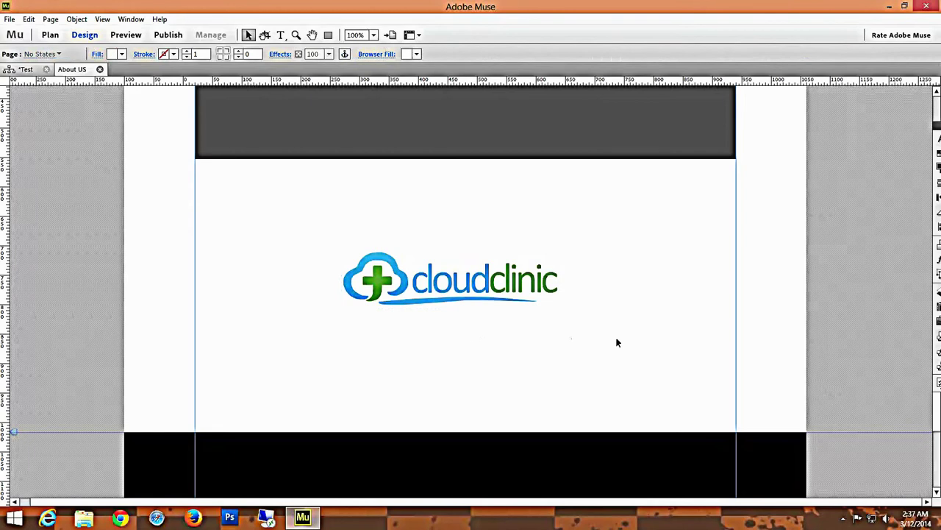
Save the site, then close the About US page and open the Contact Us page from the site plan.
scroll(616, 342, "up", 5)
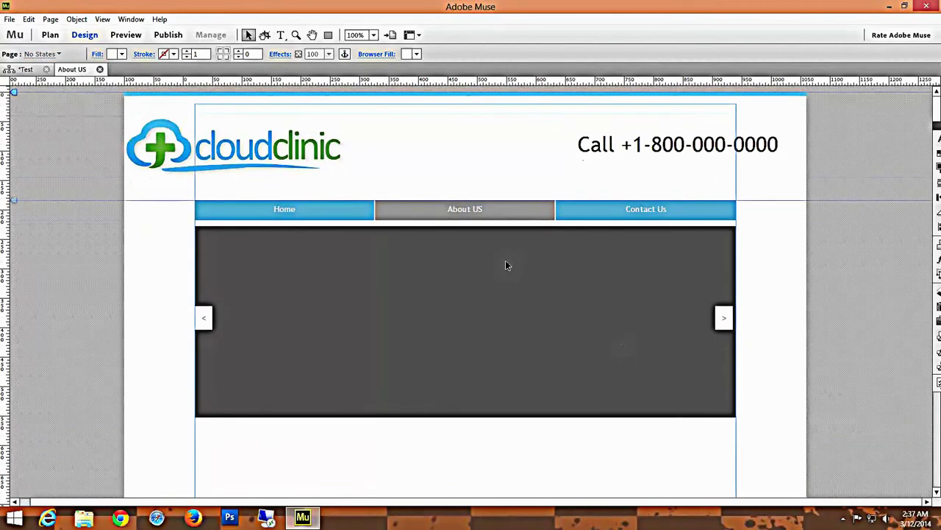
scroll(370, 420, "down", 3)
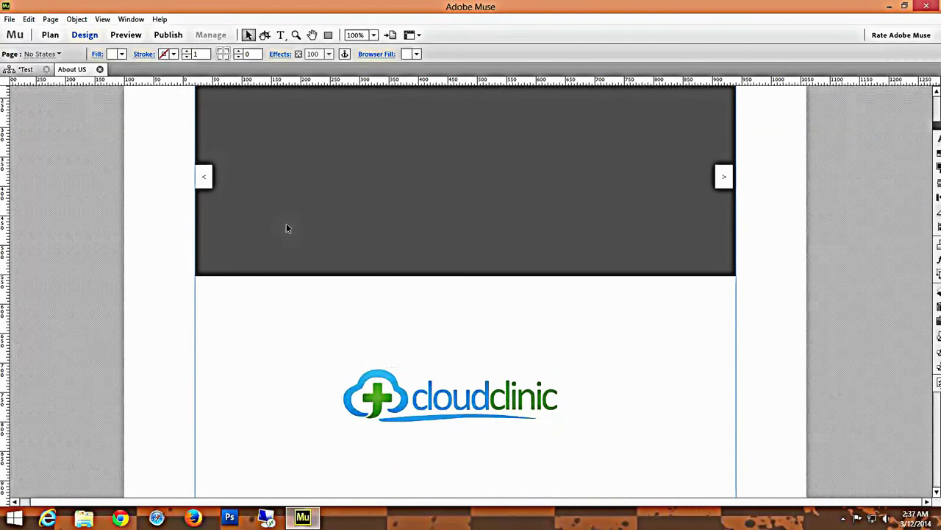
key("ctrl+s")
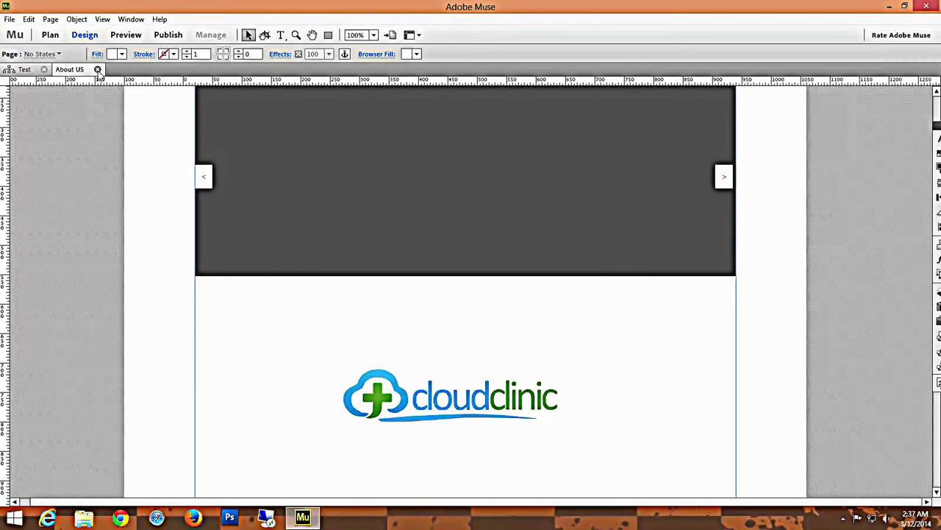
left_click(98, 70)
double_click(206, 125)
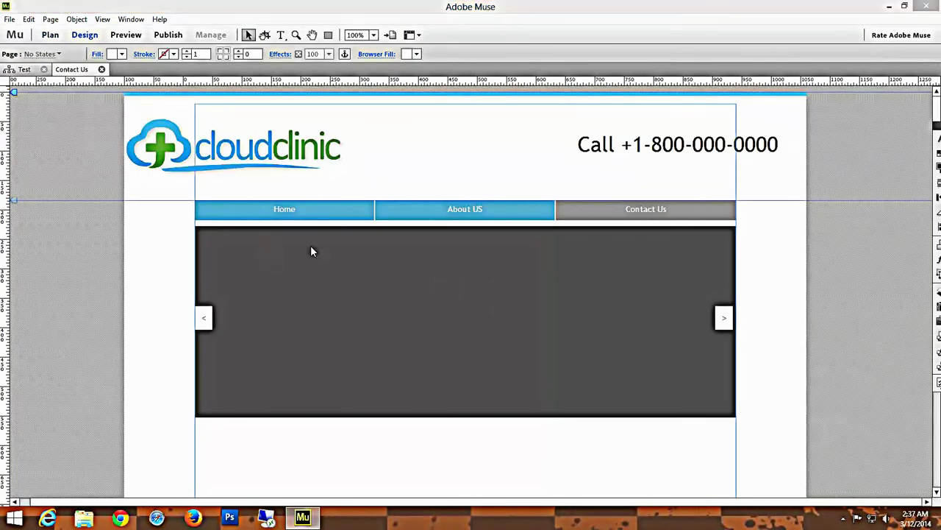
Place the Test Logo image on the Contact Us page between the slideshow and the footer, at about X 281, Y 733.
key("ctrl+d")
double_click(138, 92)
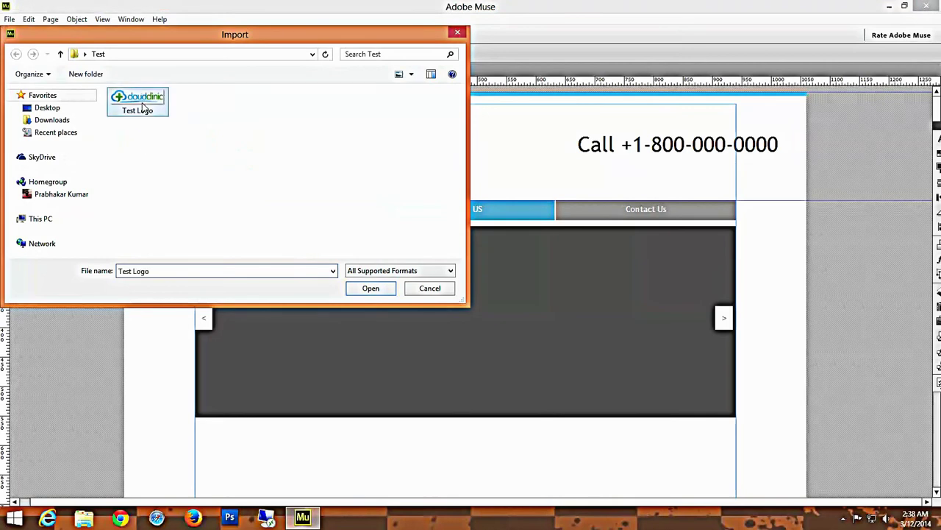
scroll(567, 322, "down", 5)
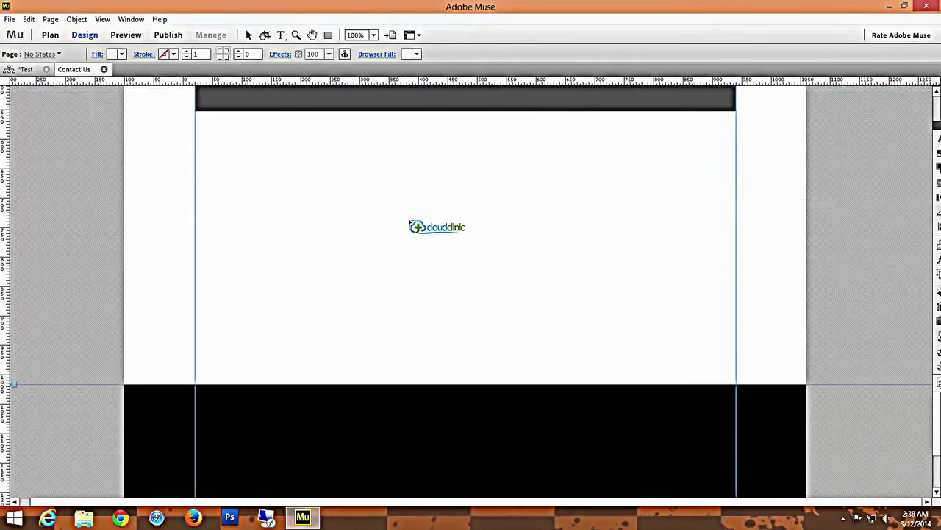
left_click(406, 217)
left_click_drag(458, 249, 400, 250)
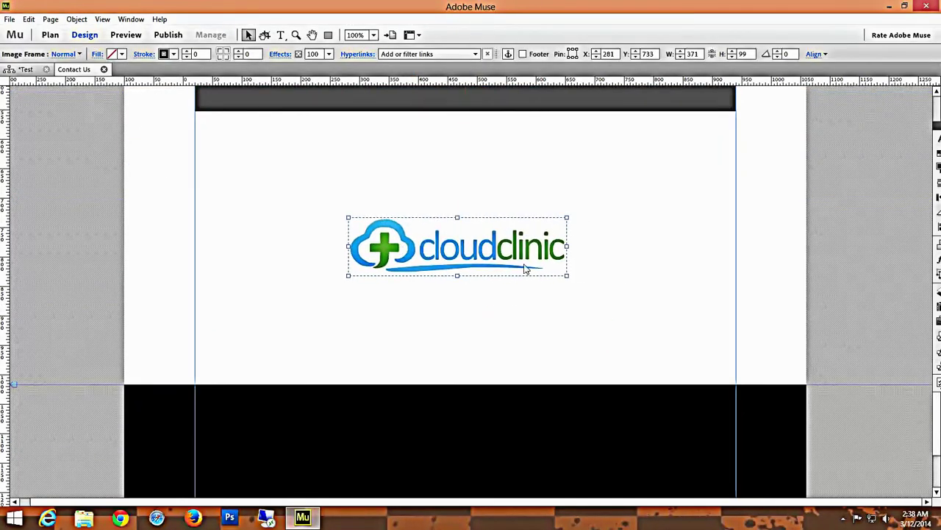
left_click(631, 270)
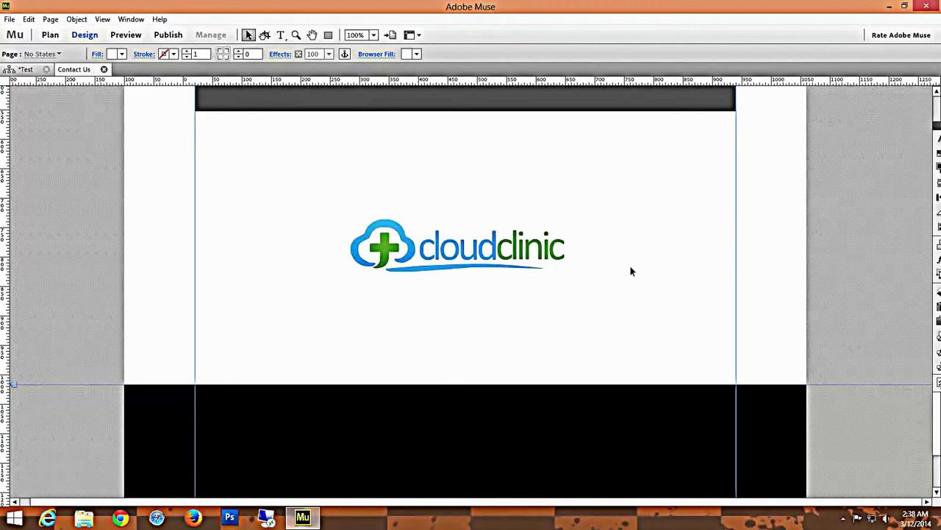
Review the Contact Us page from header to footer and save the site.
scroll(630, 271, "up", 4)
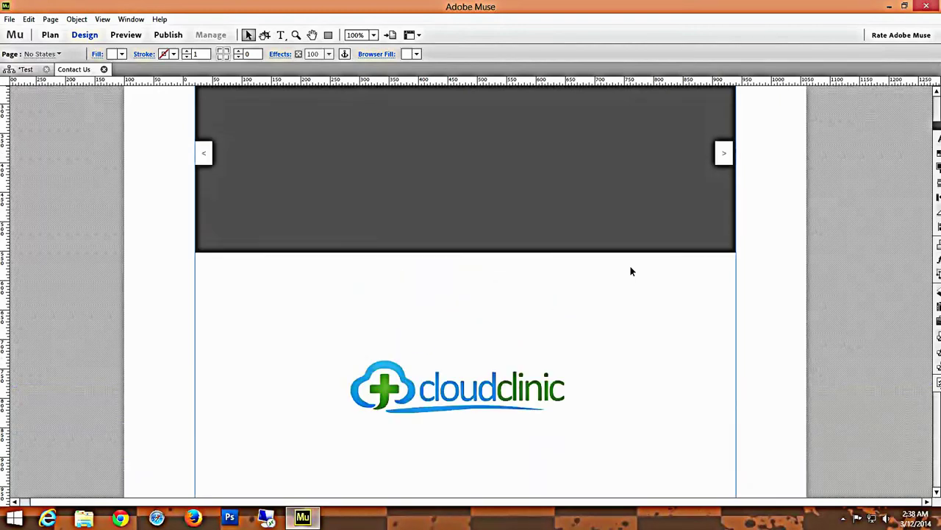
scroll(630, 272, "up", 5)
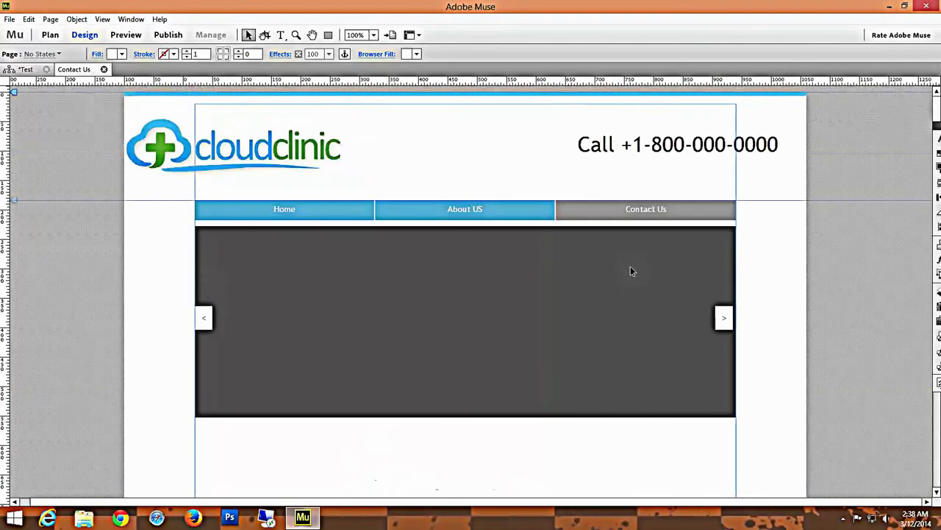
scroll(630, 271, "down", 8)
scroll(630, 272, "down", 3)
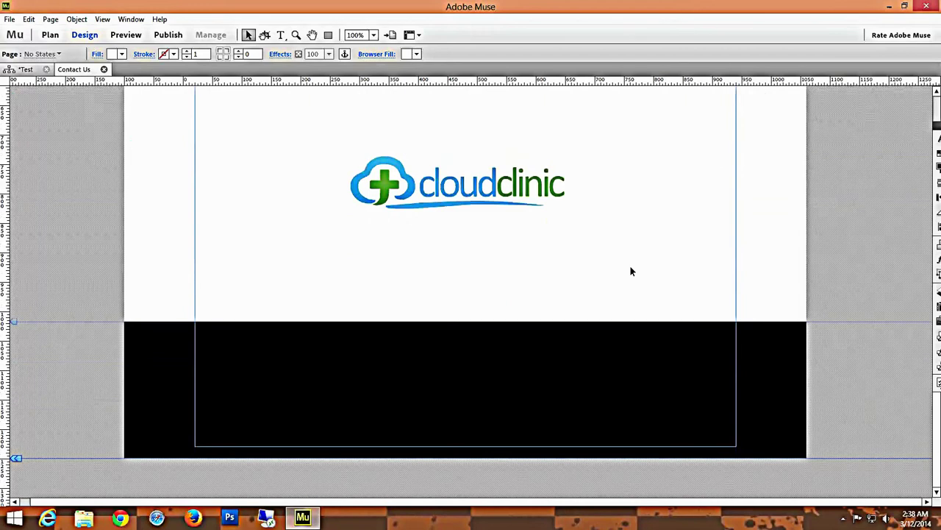
scroll(630, 271, "up", 10)
scroll(631, 271, "up", 1)
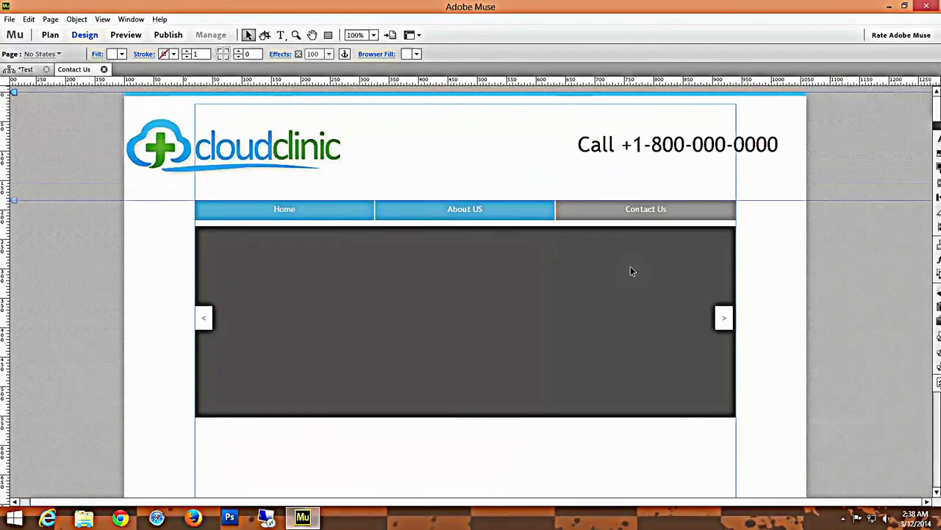
scroll(630, 272, "down", 3)
scroll(630, 271, "up", 3)
key("ctrl+s")
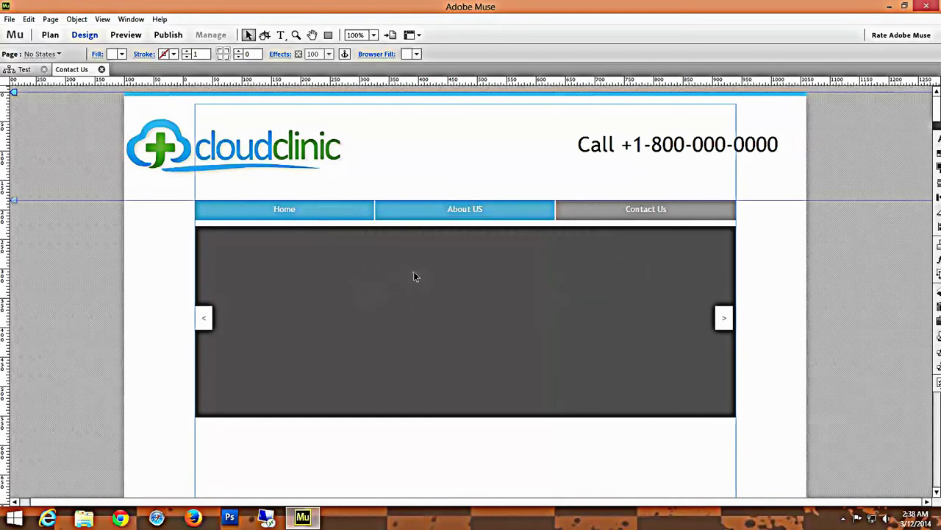
Switch to Sothink Logo Maker and start a new logo from the cloudclinic business template.
left_click(889, 6)
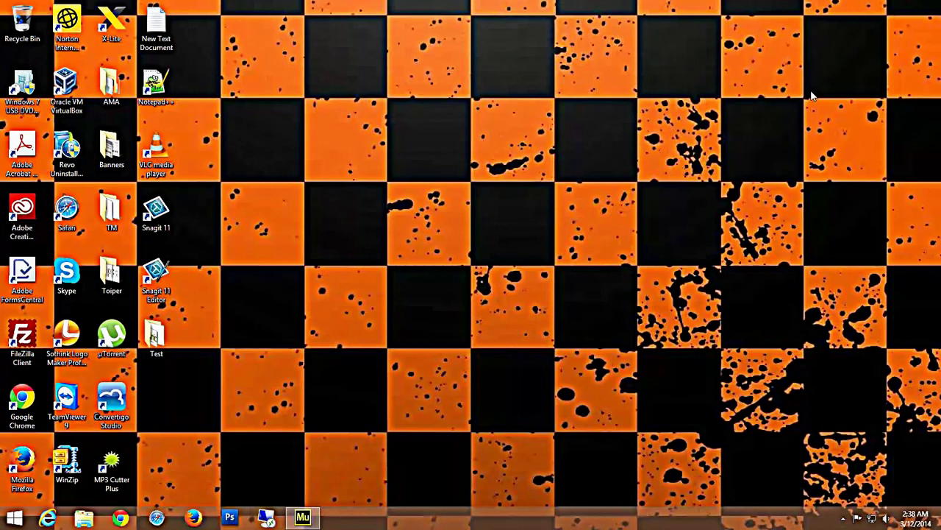
double_click(66, 339)
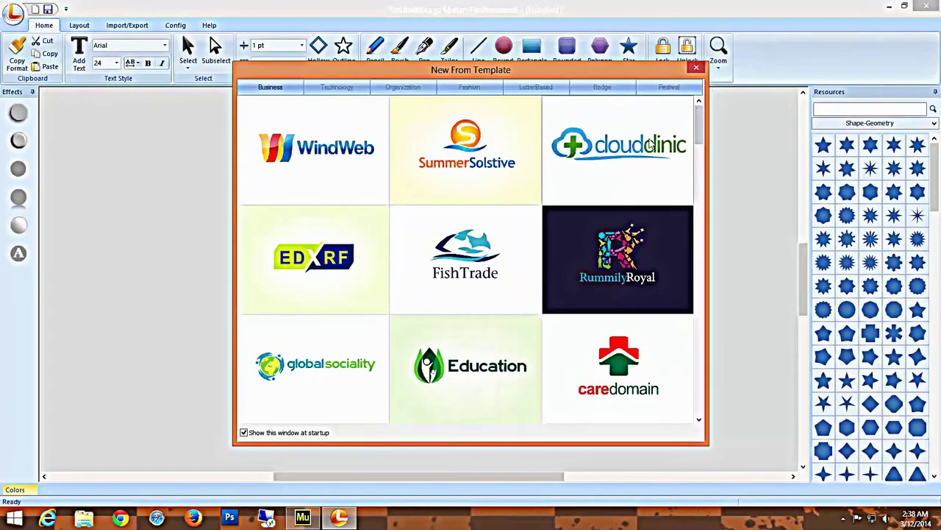
double_click(627, 151)
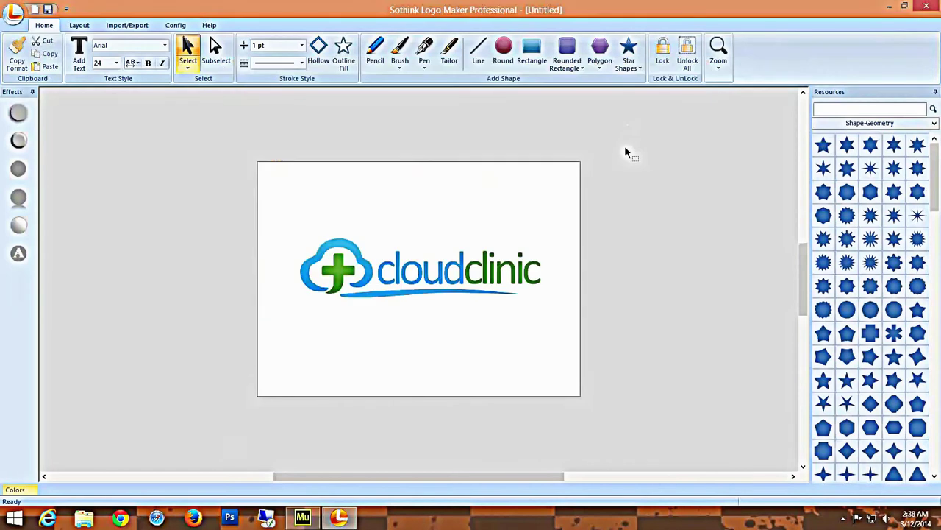
Delete the "cloud" and "clinic" text and the blue swoosh, keeping only the cloud-and-cross symbol.
left_click(539, 289)
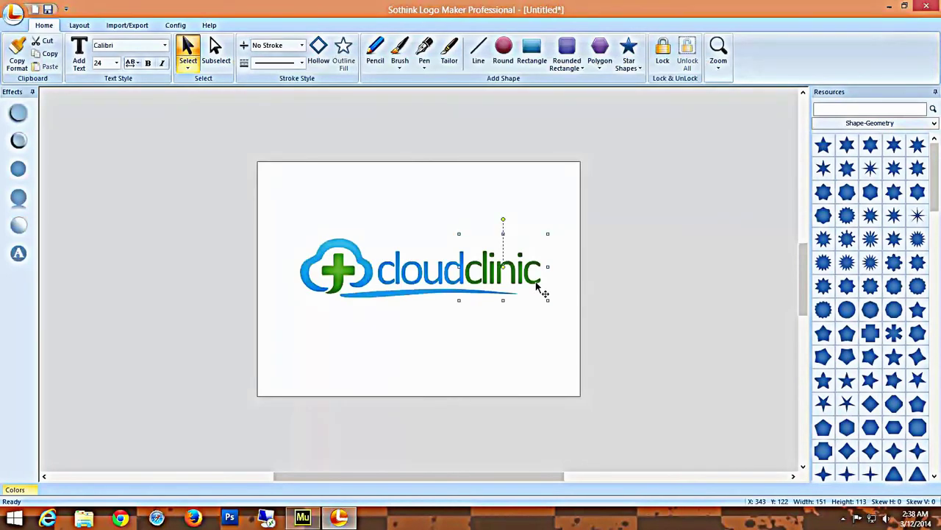
key("Delete")
left_click(455, 285)
key("Delete")
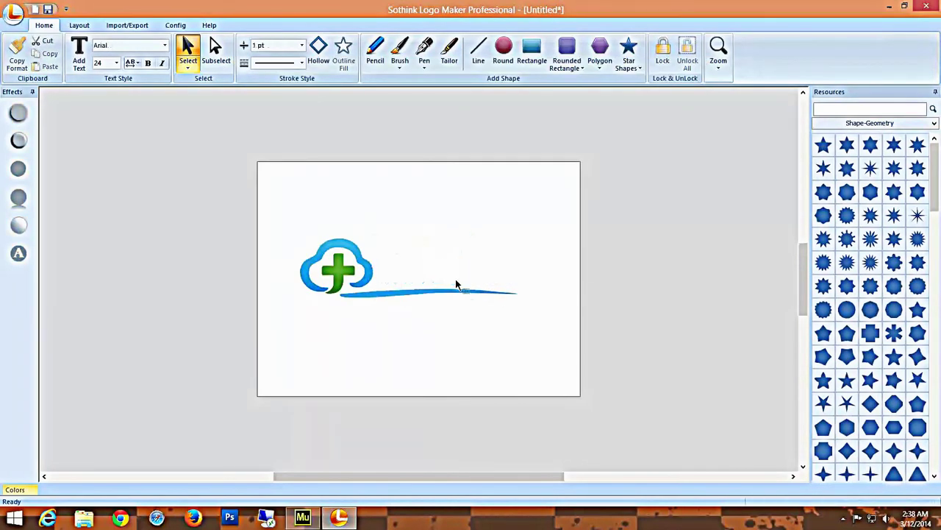
left_click(409, 292)
key("Delete")
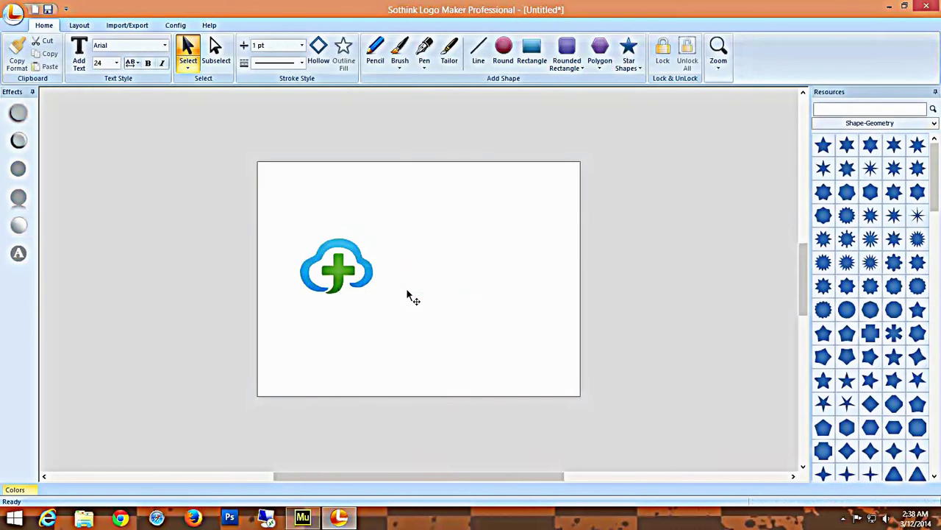
Move the whole cloud-and-cross symbol to the canvas's upper-left corner and shrink the canvas to a near-square fitting closely around it.
left_click_drag(391, 221, 299, 328)
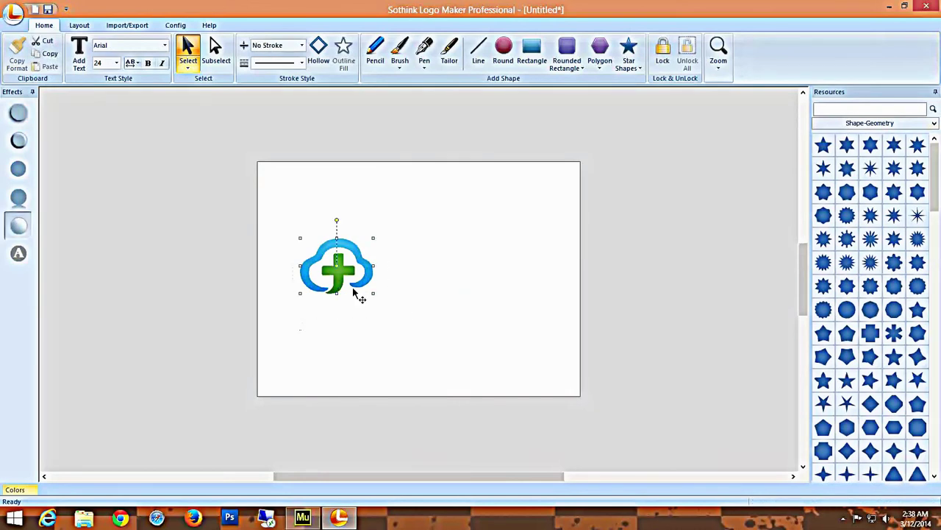
left_click_drag(367, 287, 335, 212)
left_click_drag(578, 279, 348, 305)
left_click_drag(347, 305, 345, 305)
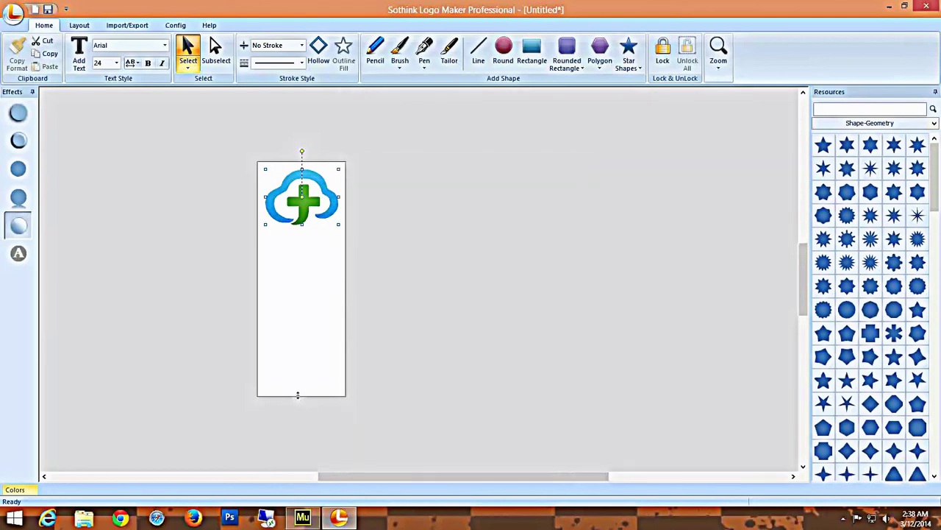
left_click_drag(298, 395, 344, 242)
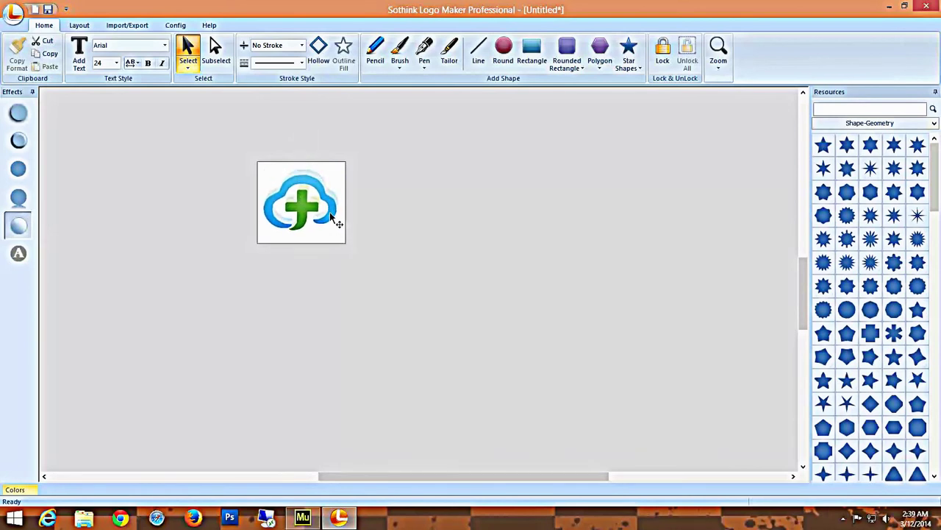
left_click_drag(331, 213, 338, 209)
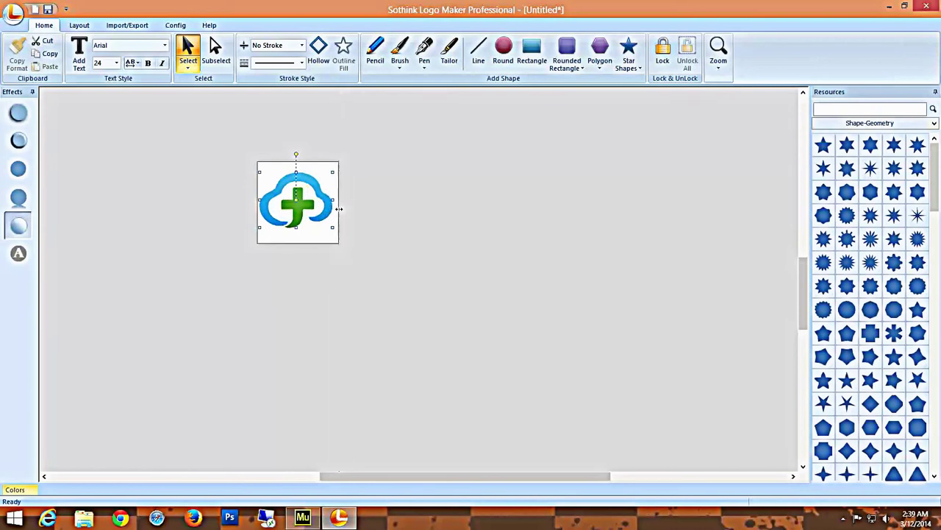
left_click(329, 227)
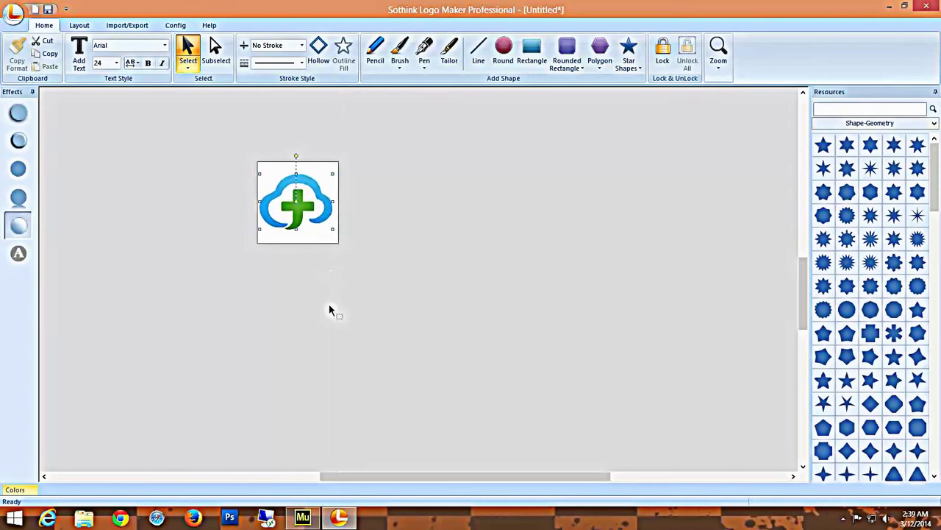
Export the cloud-and-cross symbol as a 20 × 20 pixel PNG with transparent background, named "fav", in the Test folder.
left_click(13, 10)
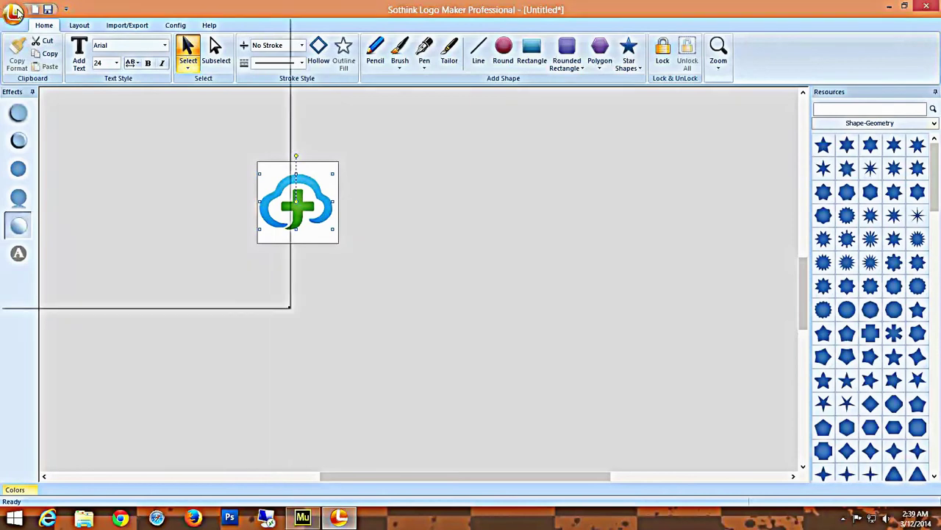
left_click(67, 188)
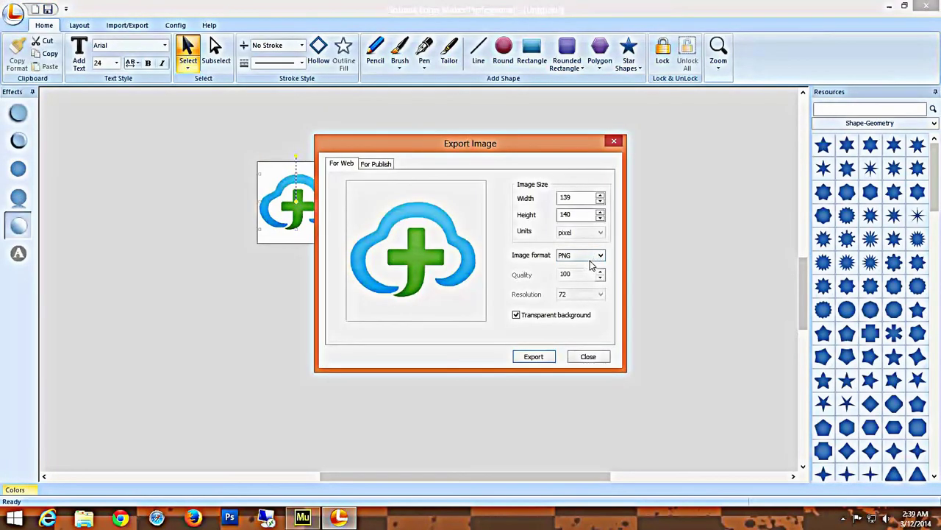
left_click(583, 196)
type("20")
double_click(579, 214)
type("20")
left_click(534, 357)
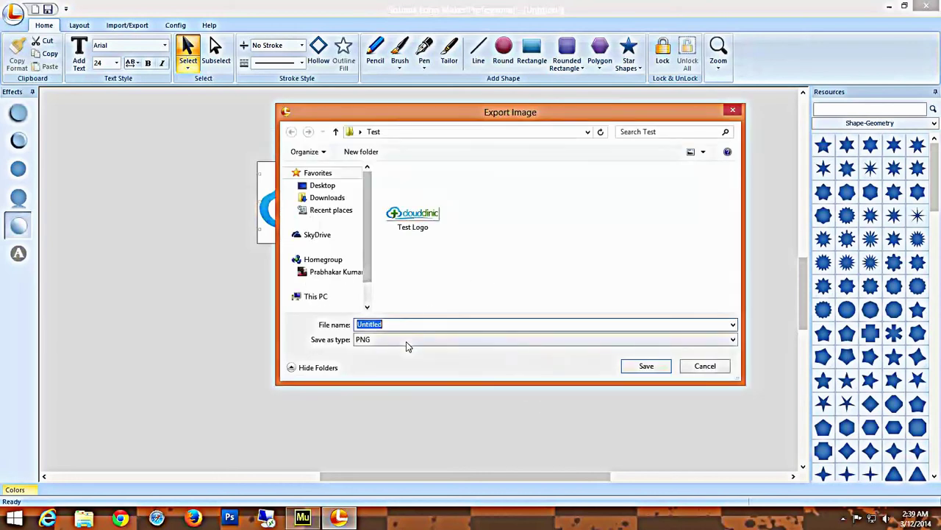
type("fav")
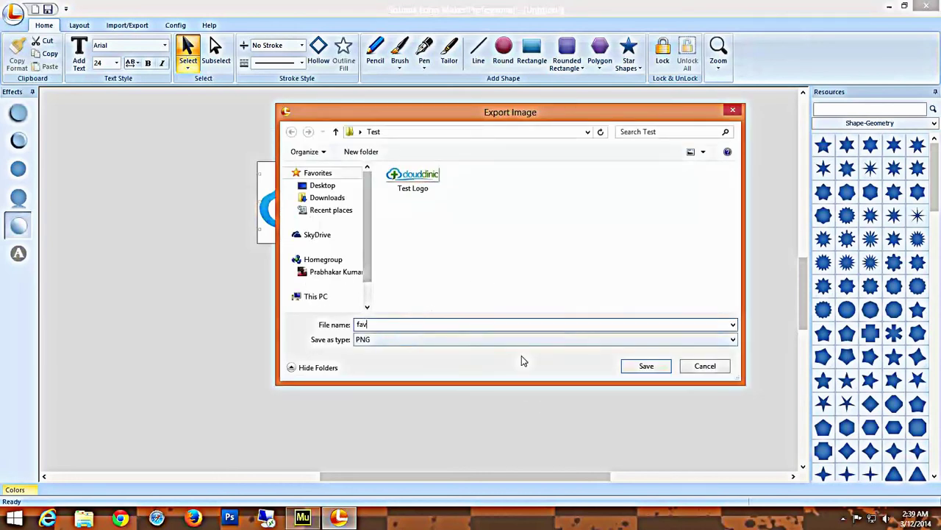
left_click(645, 368)
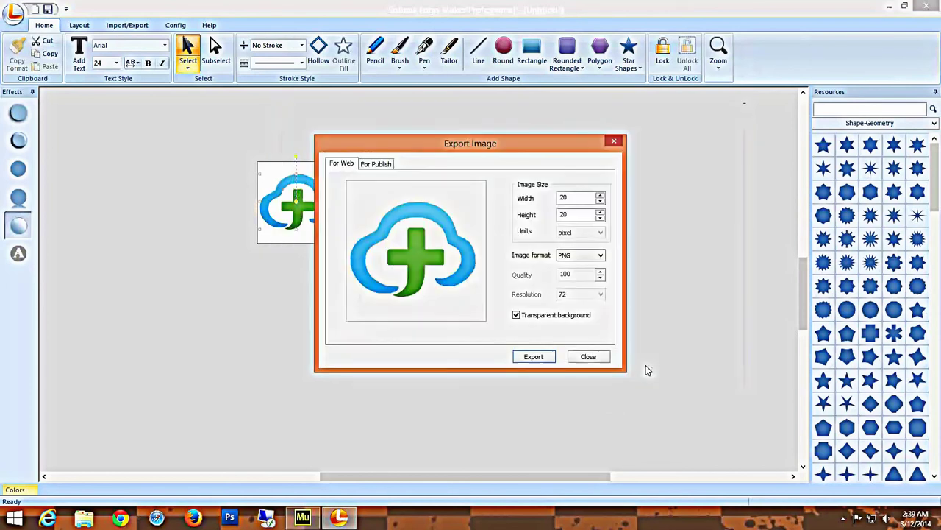
left_click(586, 357)
Close the logo program without saving the untitled logo and switch back to Adobe Muse.
left_click(928, 6)
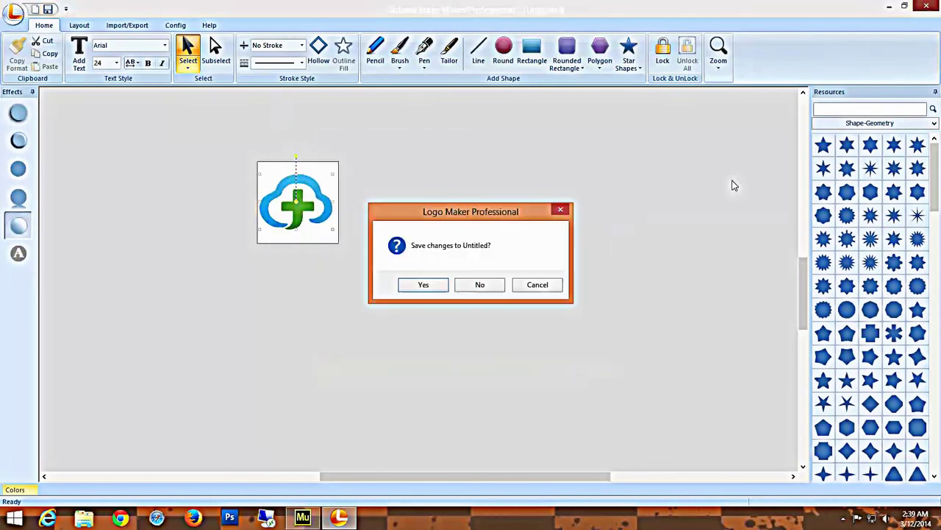
left_click(480, 283)
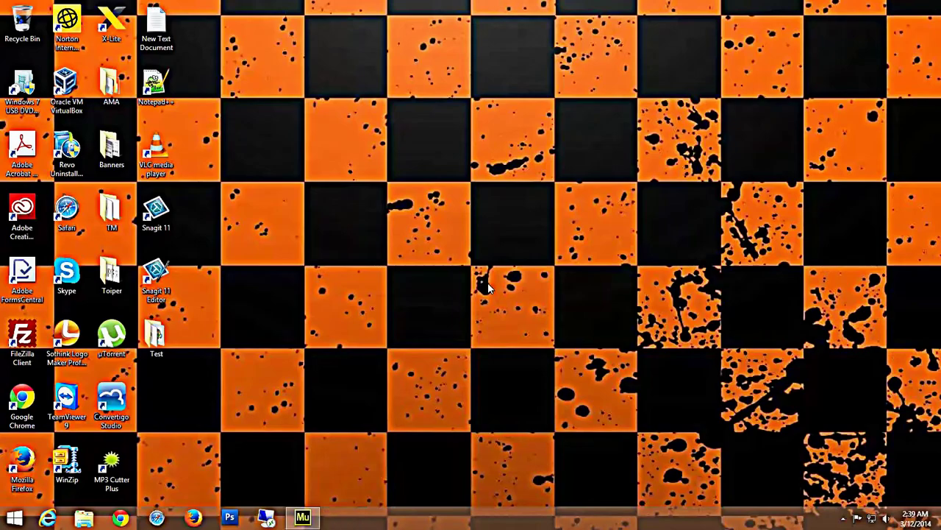
left_click(302, 517)
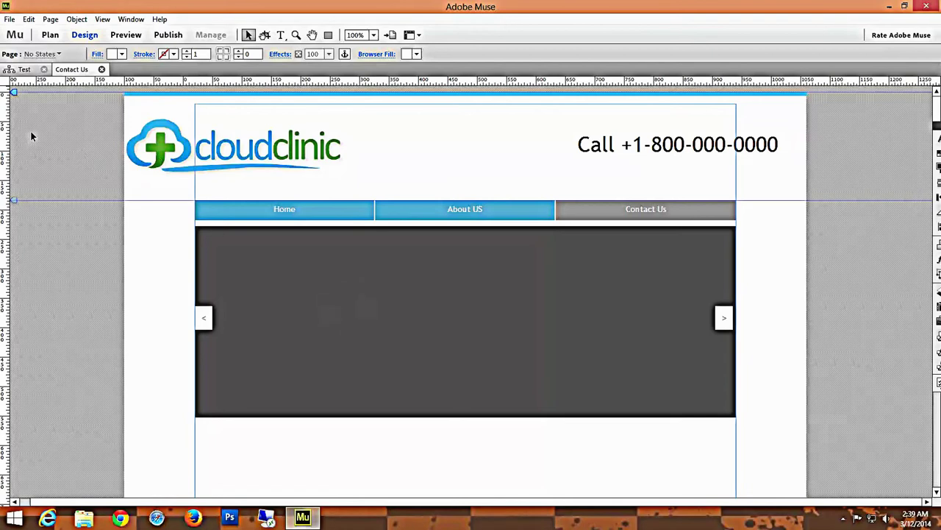
Preview the whole site in the browser and examine the Home page from header to footer.
scroll(556, 302, "down", 8)
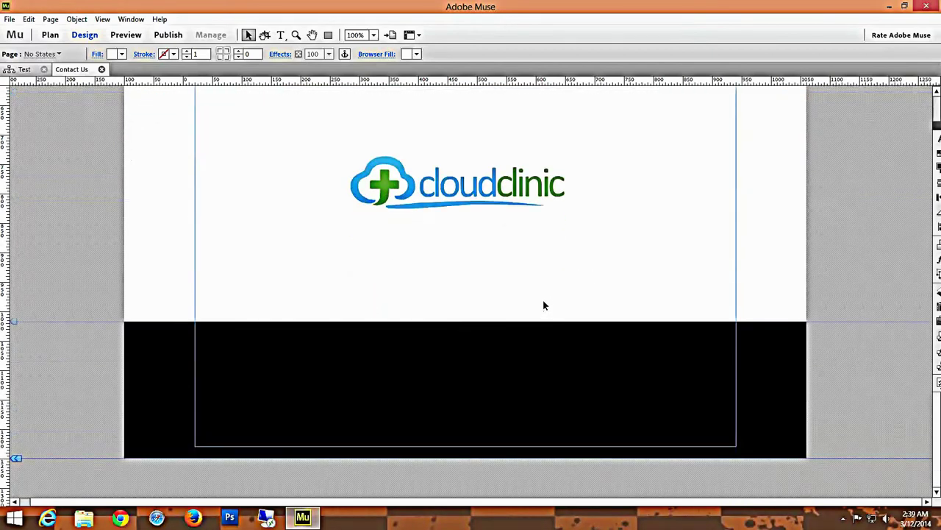
scroll(543, 302, "up", 8)
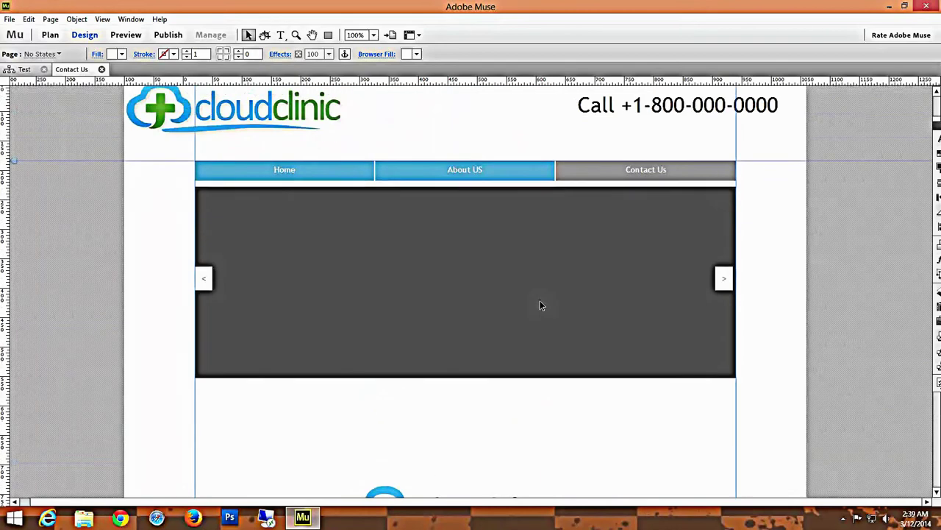
scroll(541, 306, "up", 1)
scroll(539, 305, "down", 7)
scroll(539, 305, "down", 1)
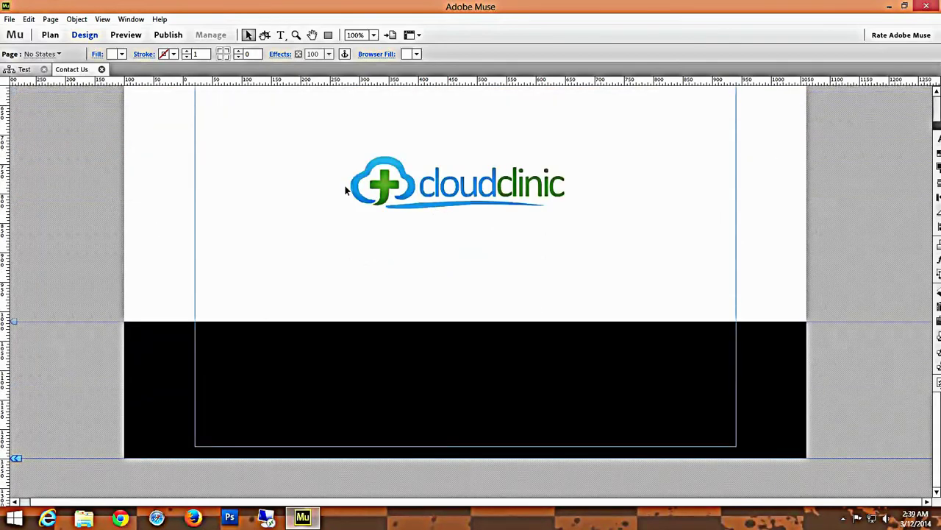
left_click(10, 19)
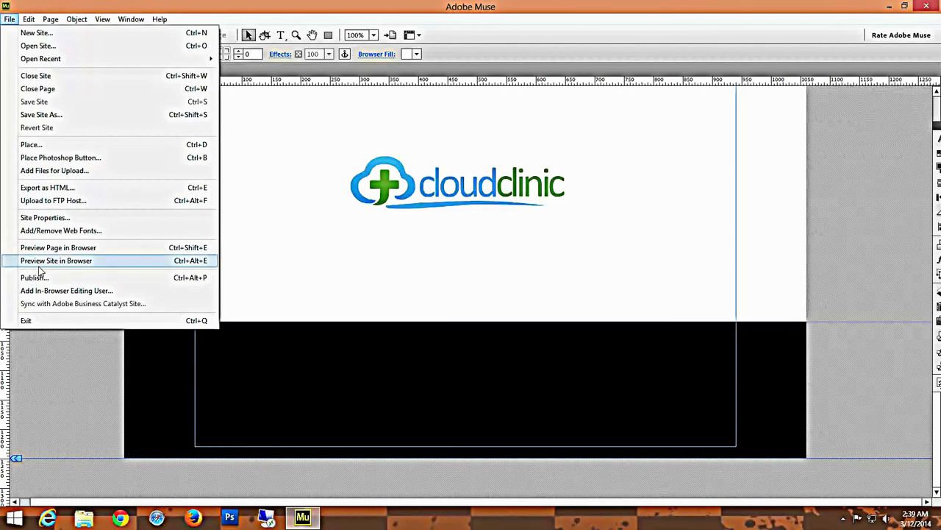
left_click(68, 266)
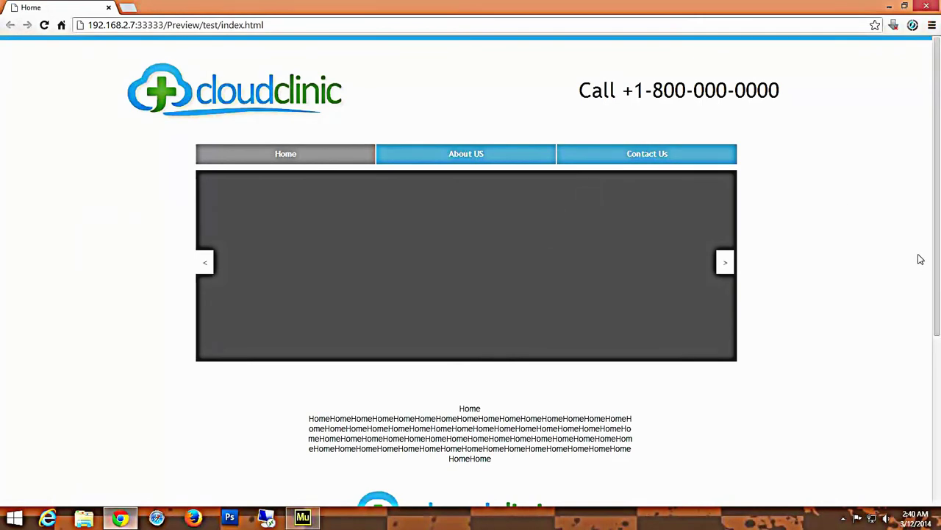
scroll(853, 326, "down", 5)
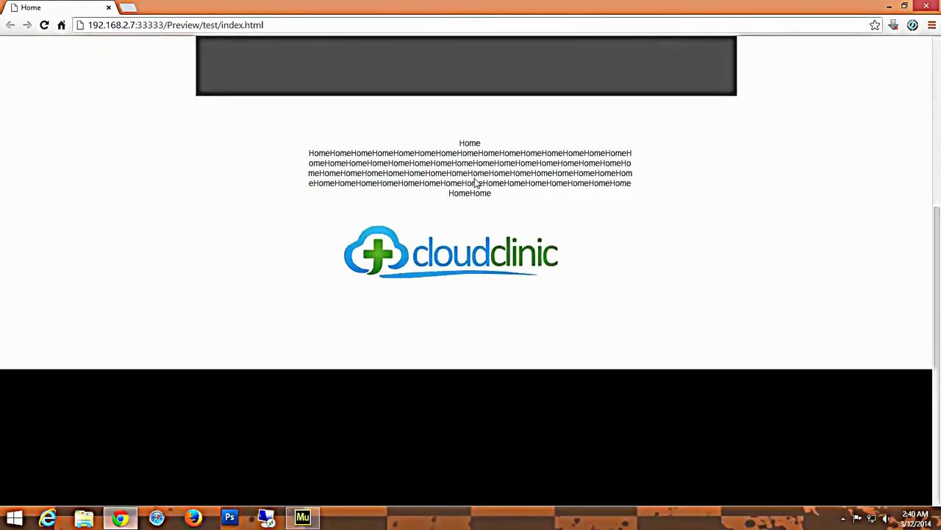
scroll(545, 242, "up", 3)
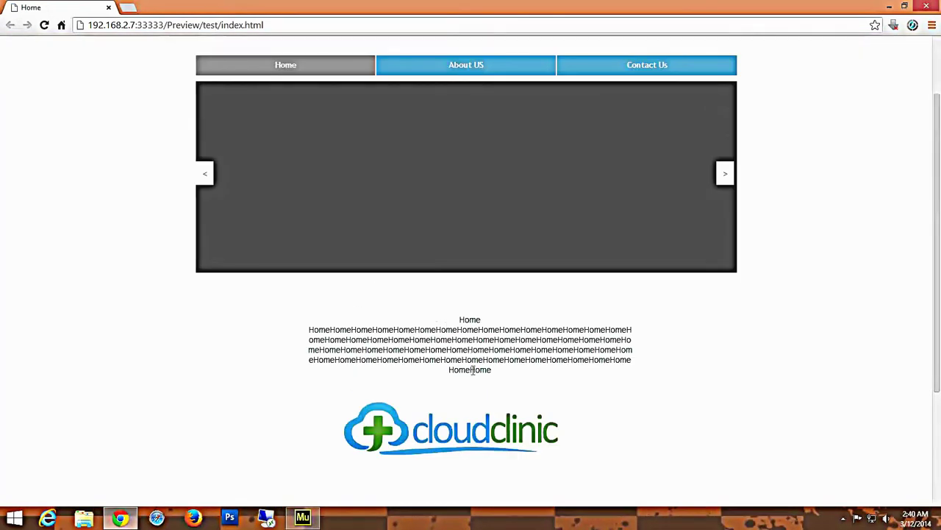
scroll(757, 340, "down", 3)
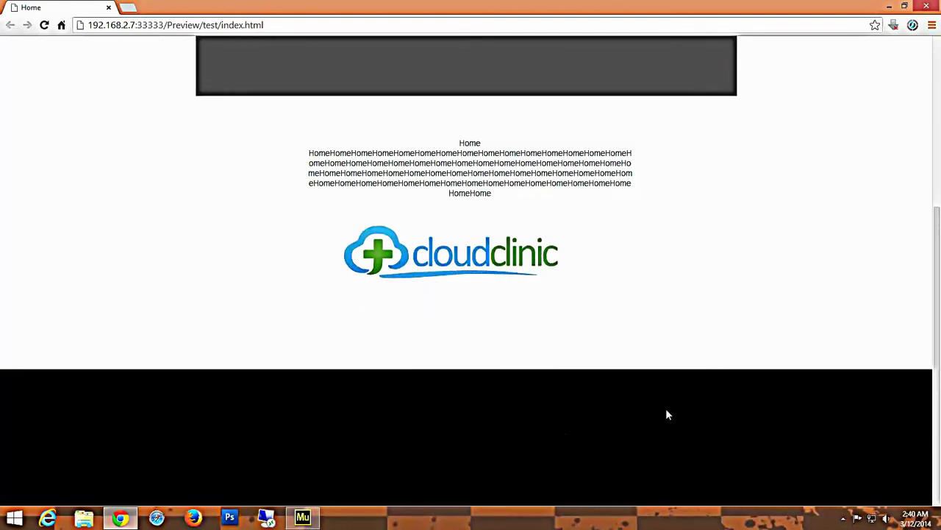
scroll(668, 414, "up", 3)
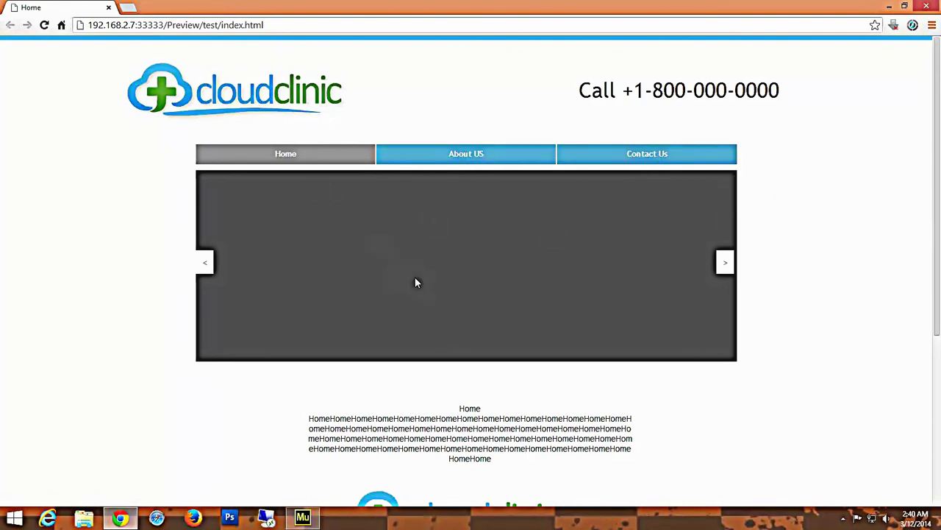
Visit the About US page in the preview, check its file name in the address and examine its layout.
left_click(474, 155)
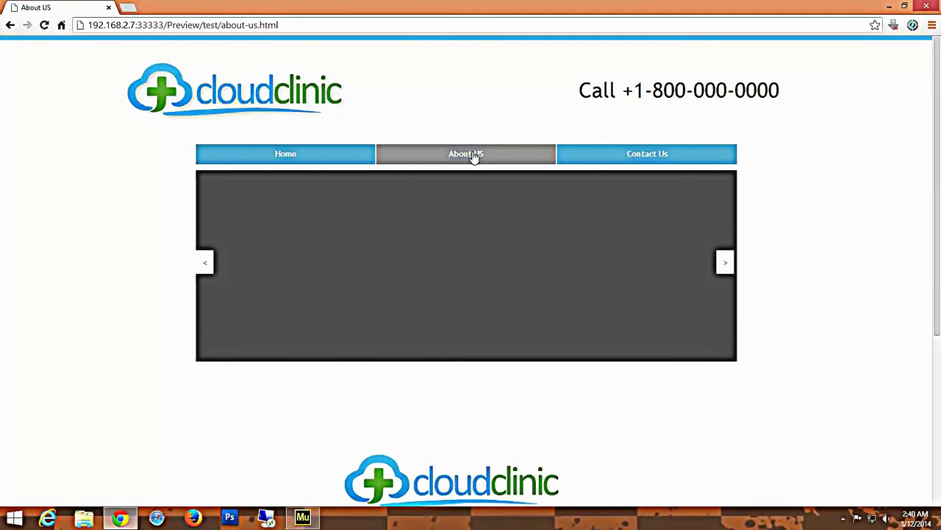
left_click_drag(220, 26, 282, 26)
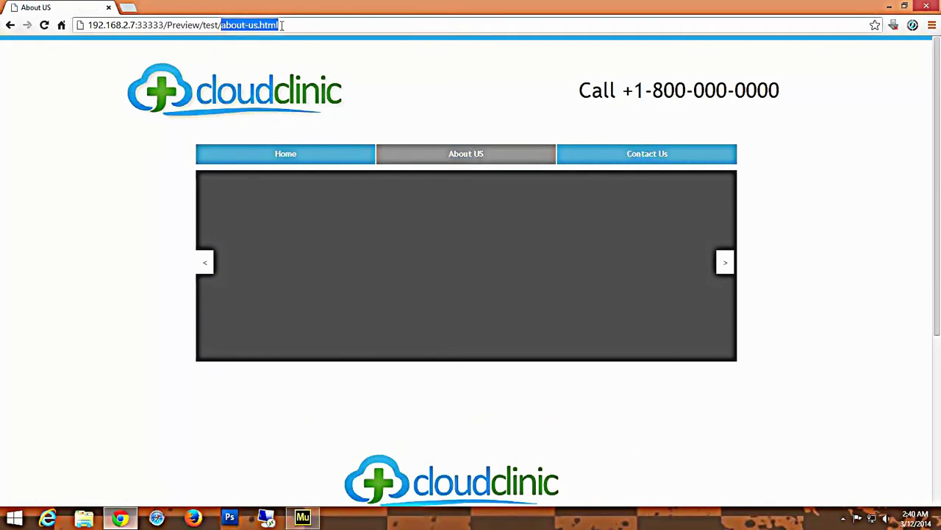
left_click(441, 101)
scroll(662, 302, "down", 4)
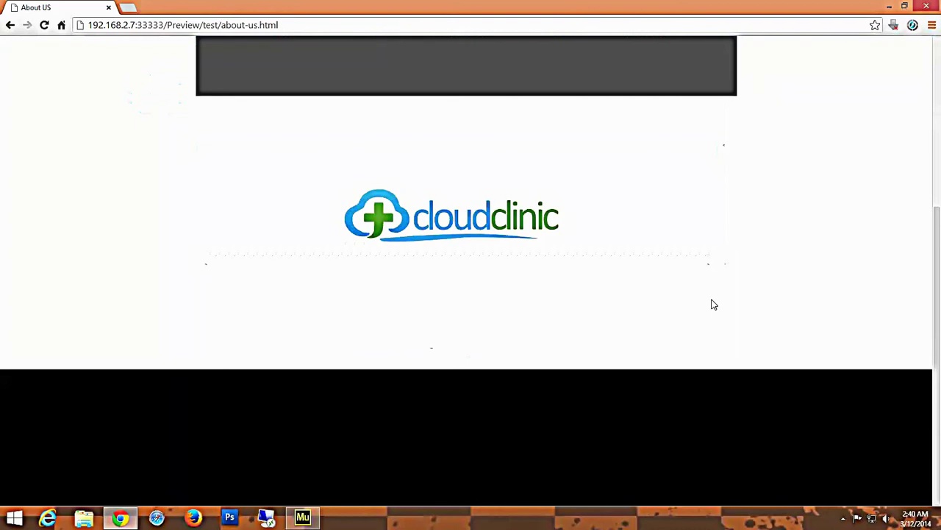
scroll(503, 318, "up", 4)
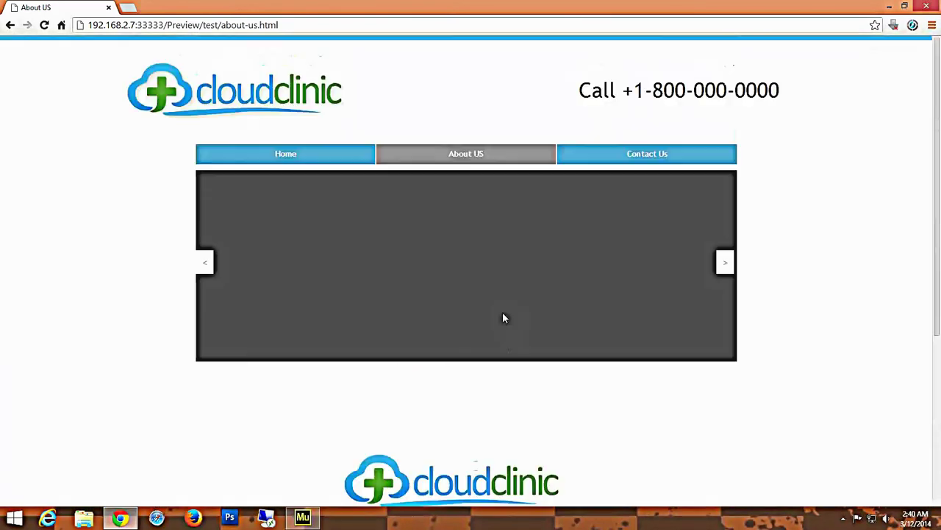
Visit the Contact Us page in the preview and examine it from header to footer.
left_click(655, 155)
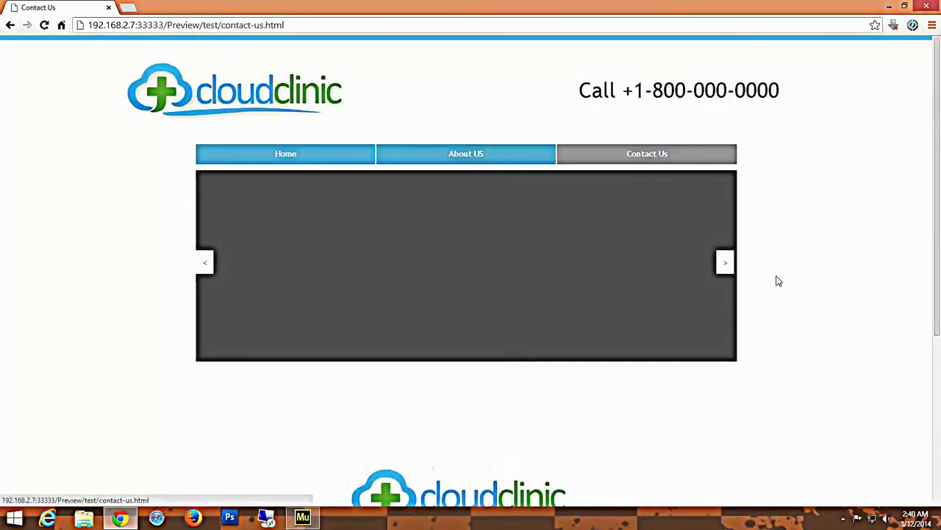
scroll(780, 287, "down", 3)
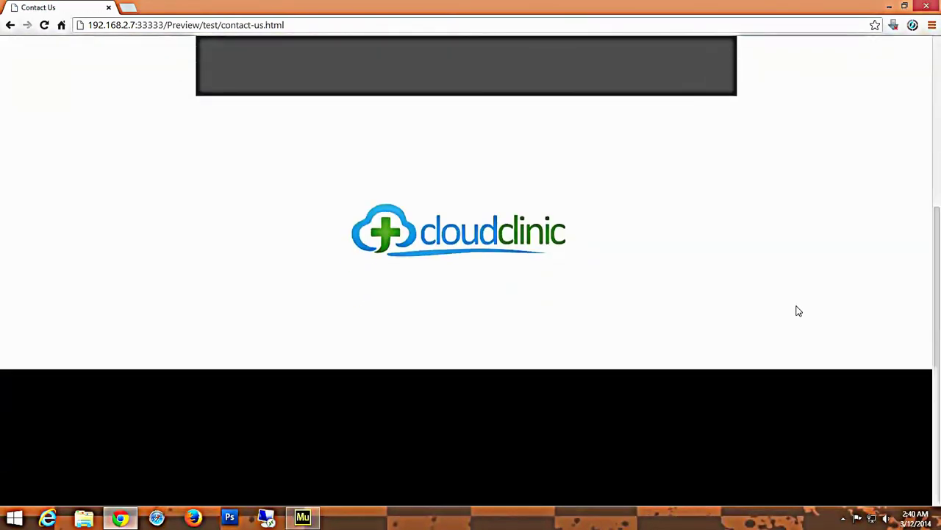
scroll(787, 311, "up", 3)
scroll(781, 311, "down", 3)
scroll(587, 326, "up", 3)
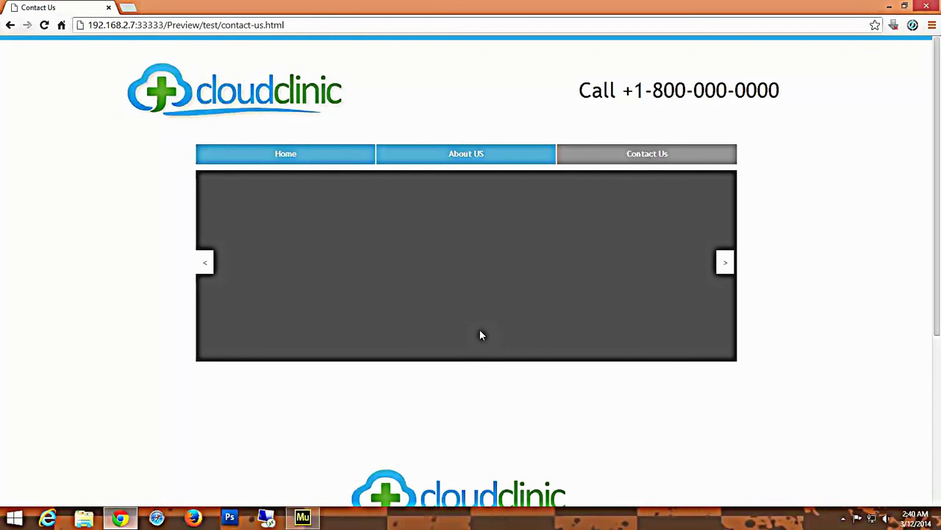
Test the navigation links between the About US, Home and Contact Us pages, and close the browser preview.
left_click(481, 153)
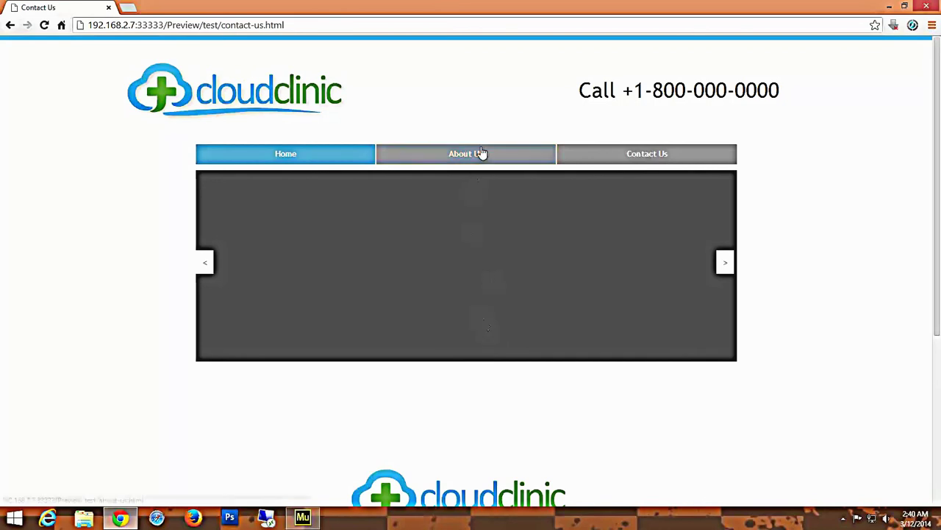
left_click(314, 156)
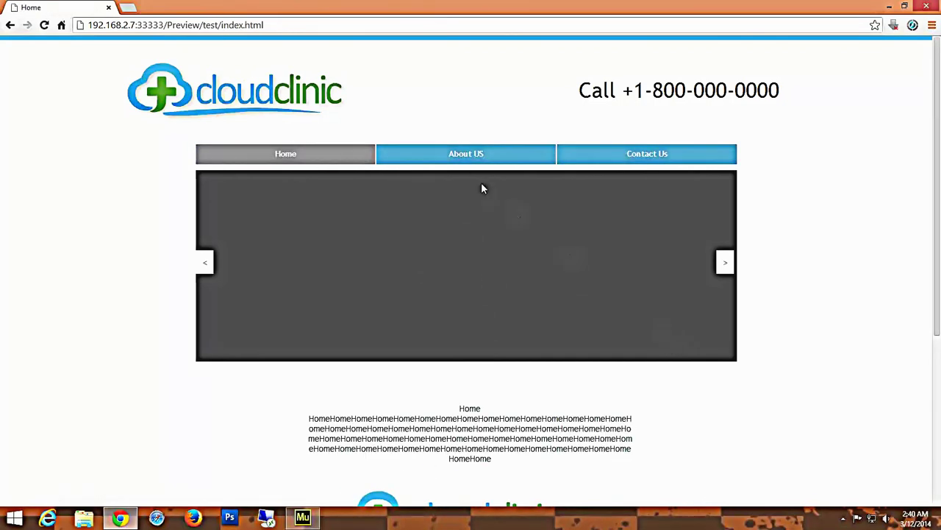
left_click(479, 156)
left_click(658, 156)
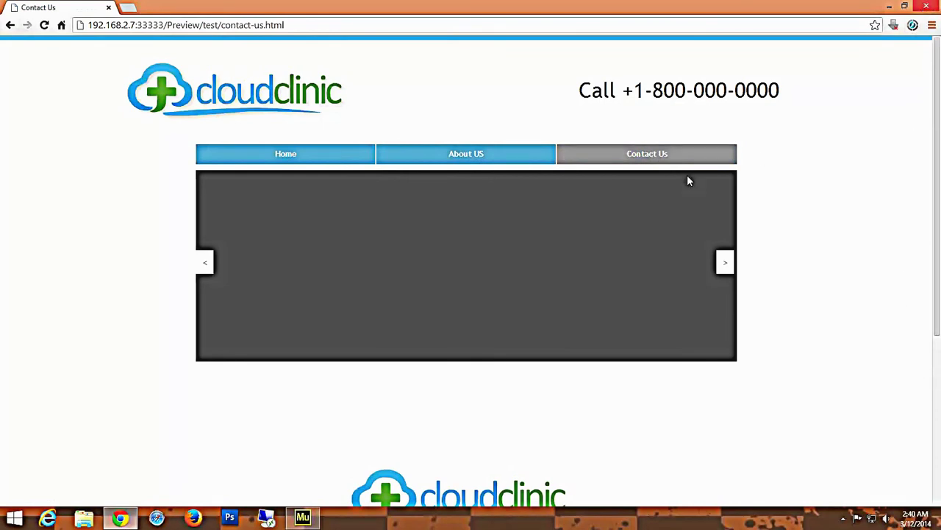
left_click(927, 7)
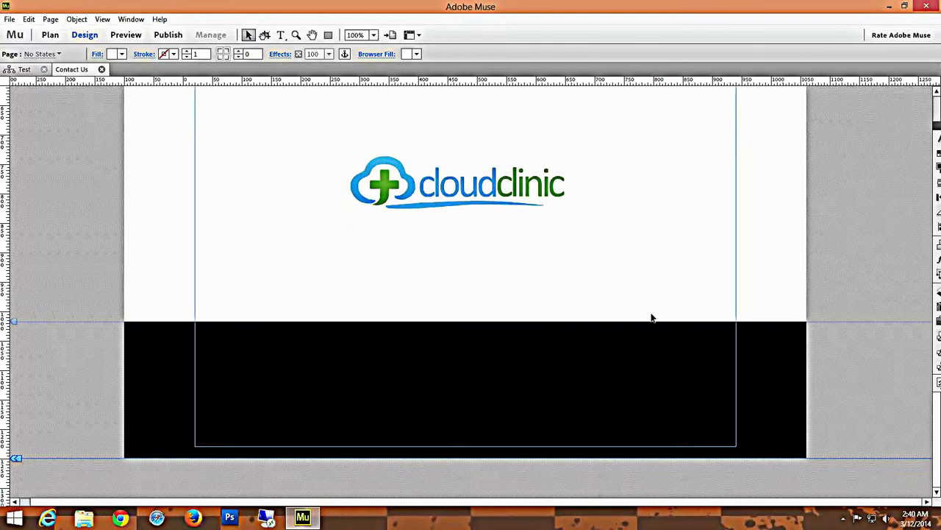
scroll(655, 318, "up", 6)
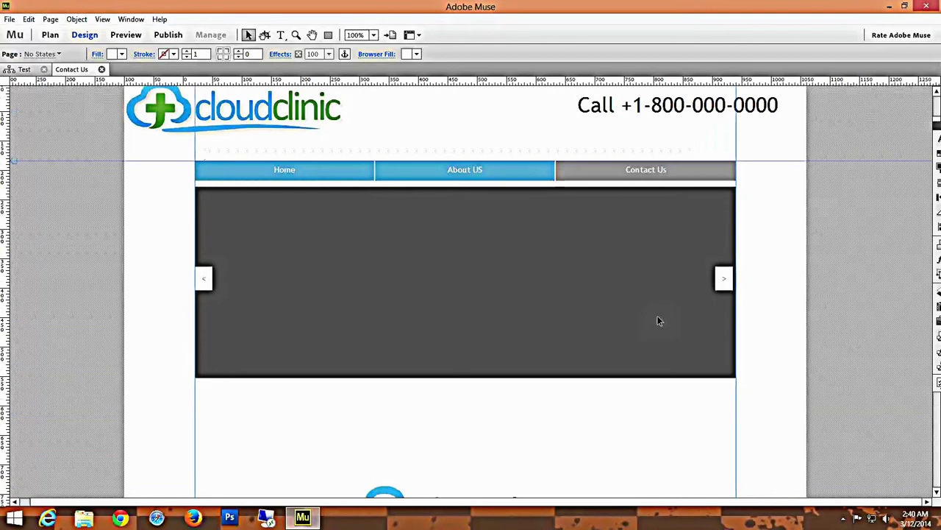
scroll(659, 321, "up", 1)
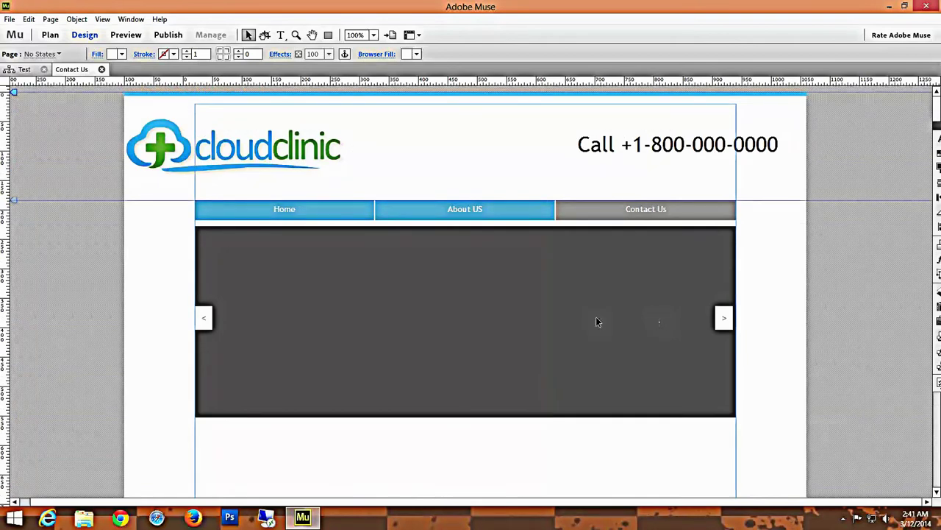
scroll(468, 329, "down", 6)
scroll(464, 328, "down", 3)
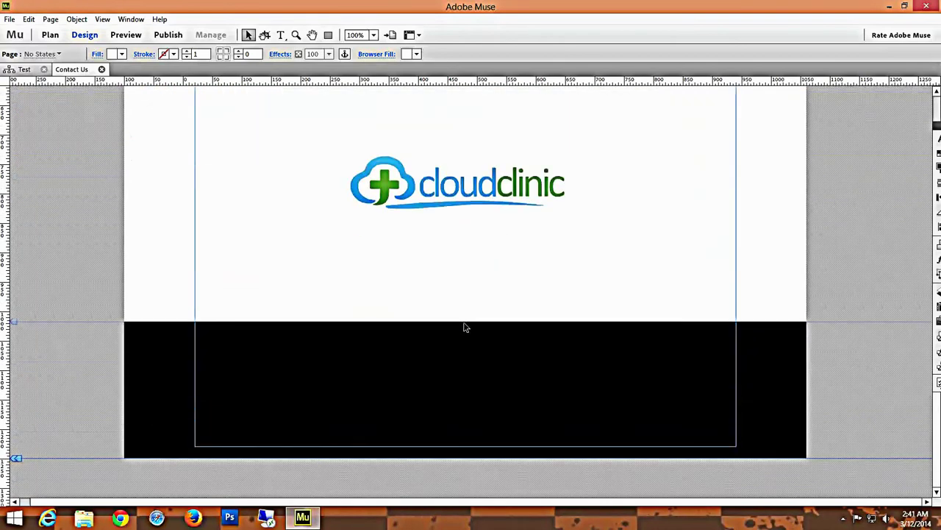
scroll(166, 293, "up", 9)
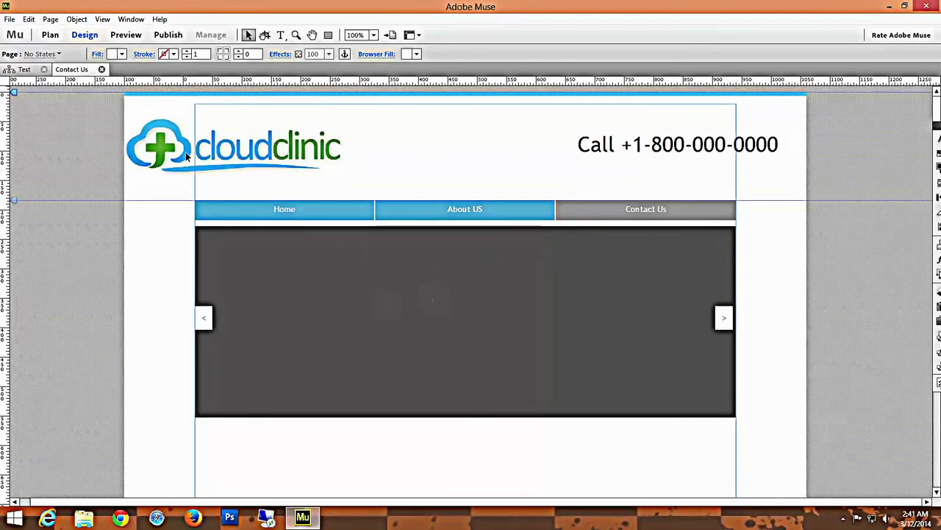
left_click(9, 20)
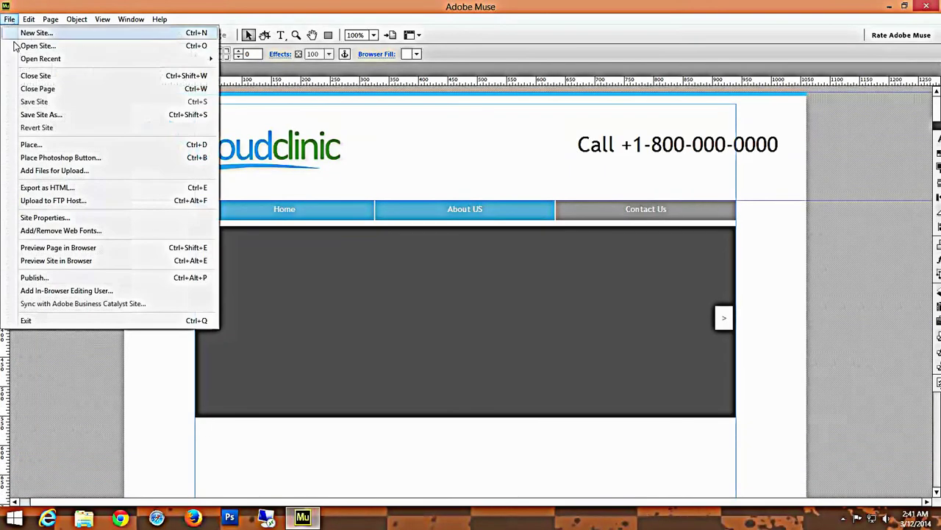
left_click(48, 188)
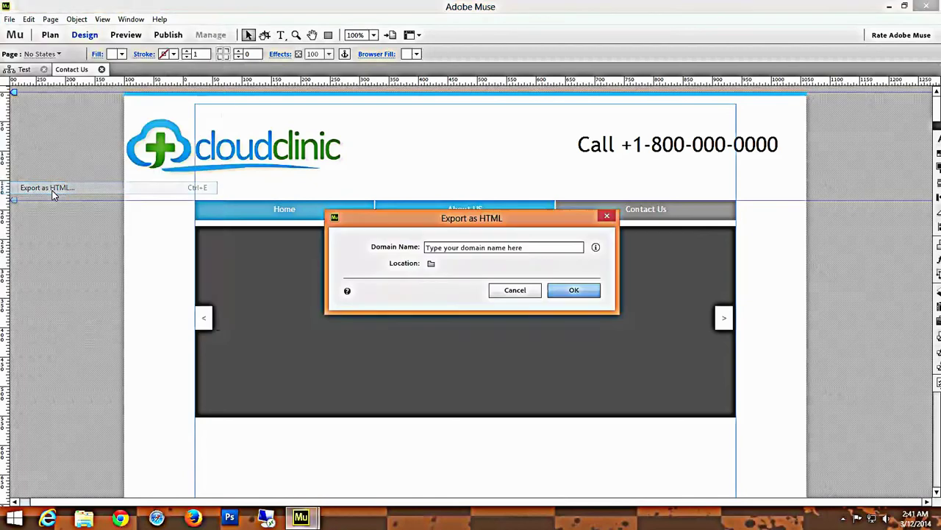
left_click(489, 248)
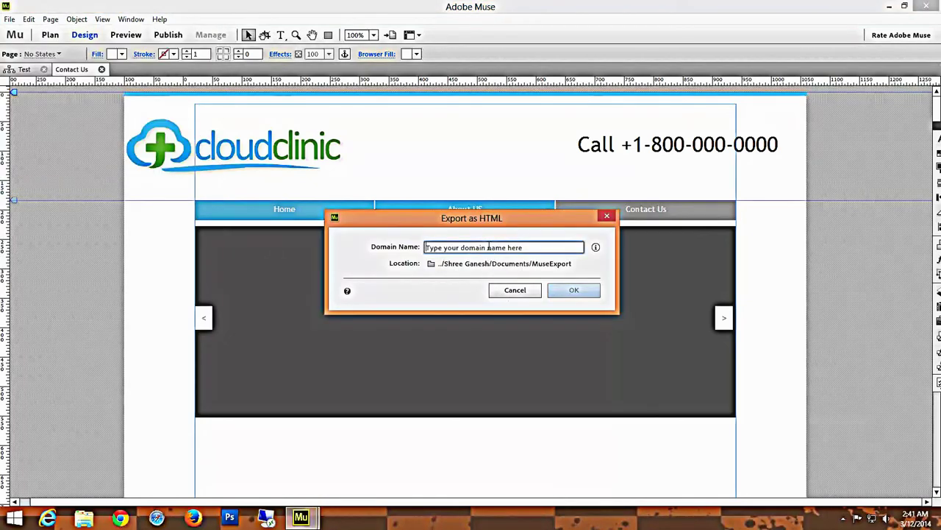
type("www.test.com")
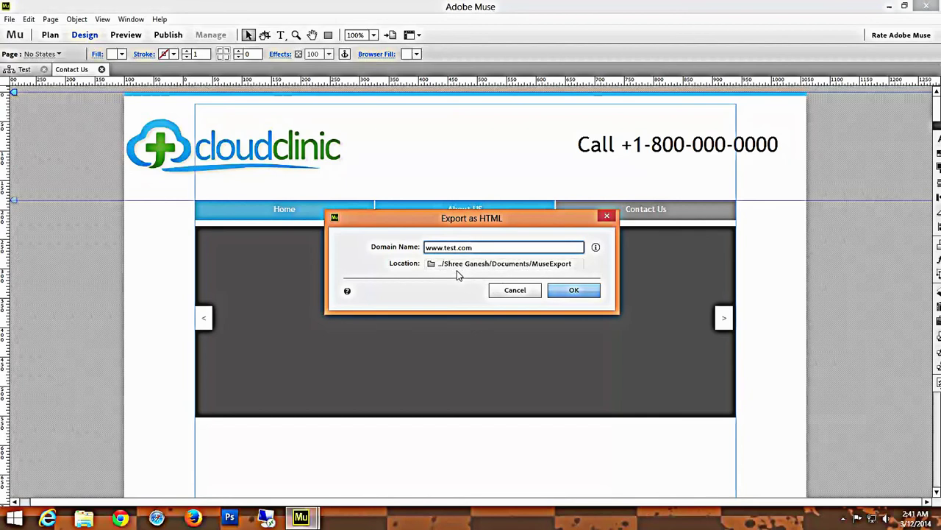
Create a folder named HTML inside the desktop's Test folder and export the site into it.
left_click(562, 266)
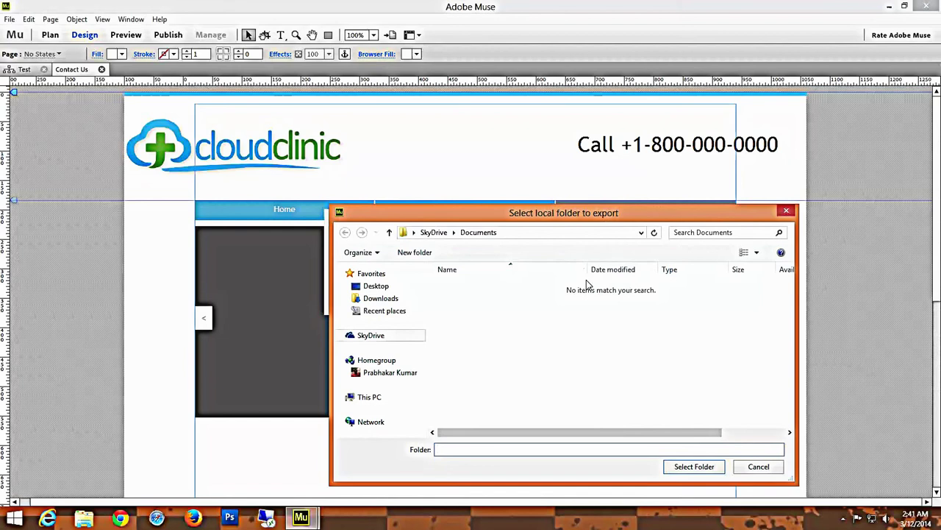
left_click(379, 287)
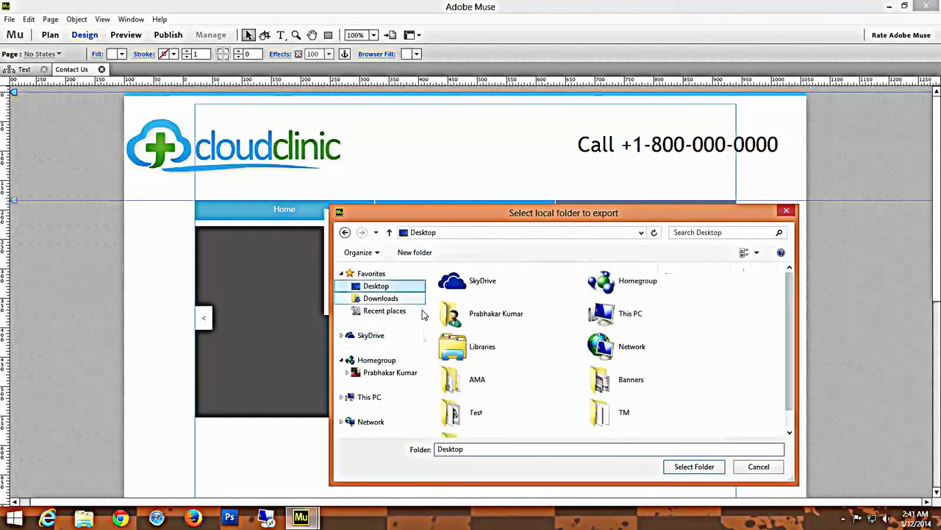
left_click(627, 414)
scroll(625, 416, "down", 1)
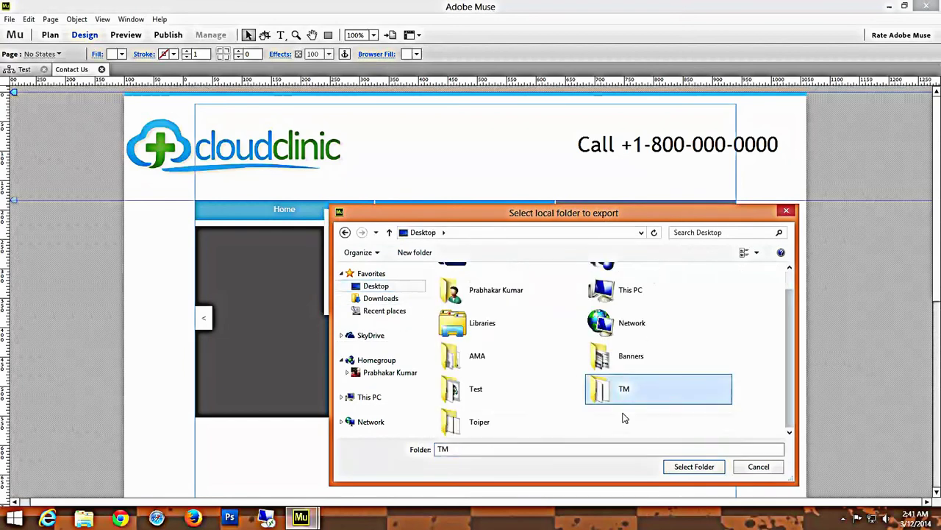
double_click(495, 397)
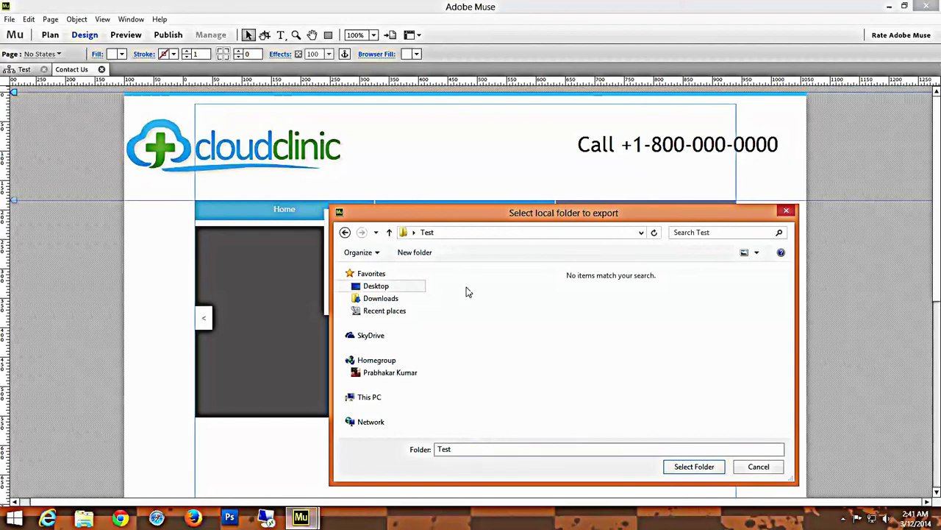
left_click(417, 253)
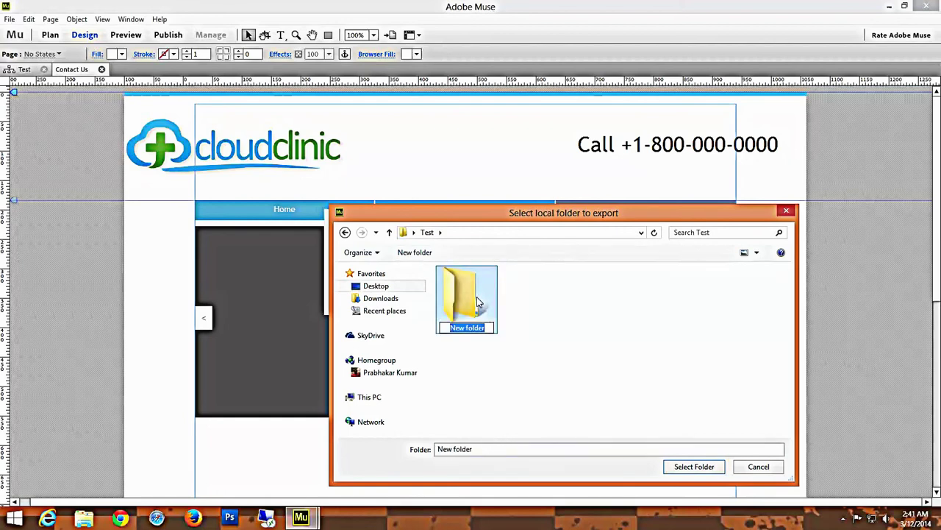
type("HTML")
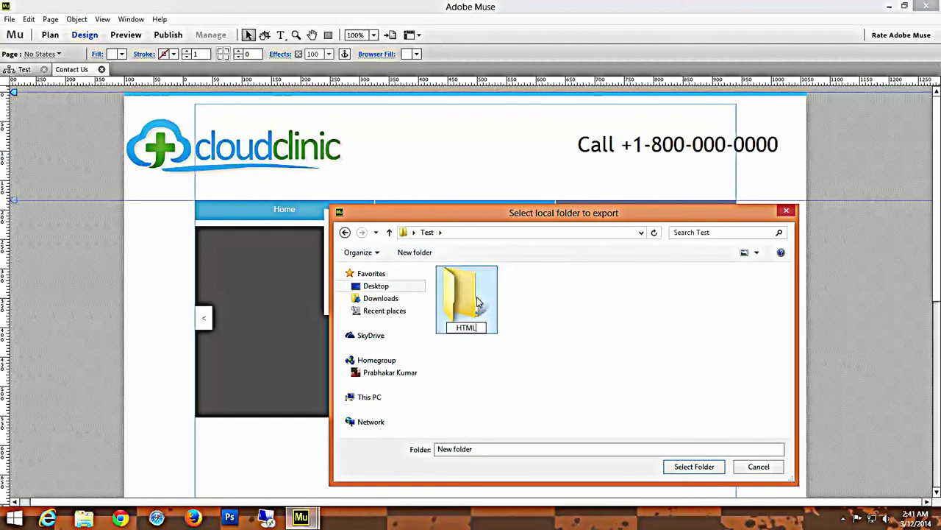
left_click(532, 332)
left_click(456, 312)
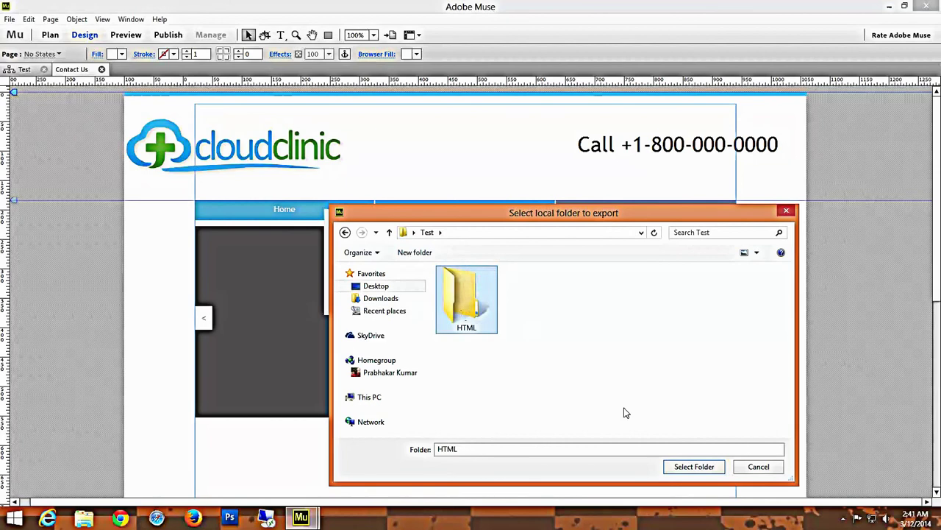
left_click(694, 466)
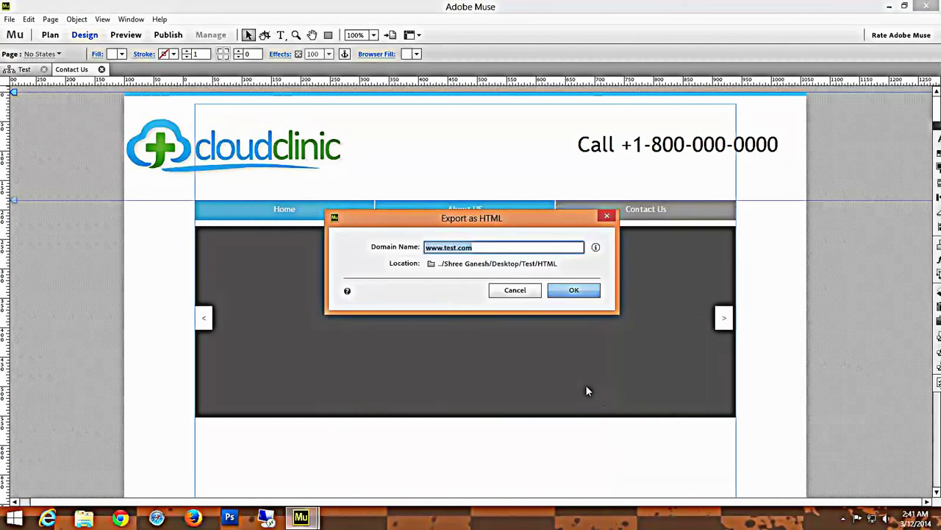
left_click(573, 292)
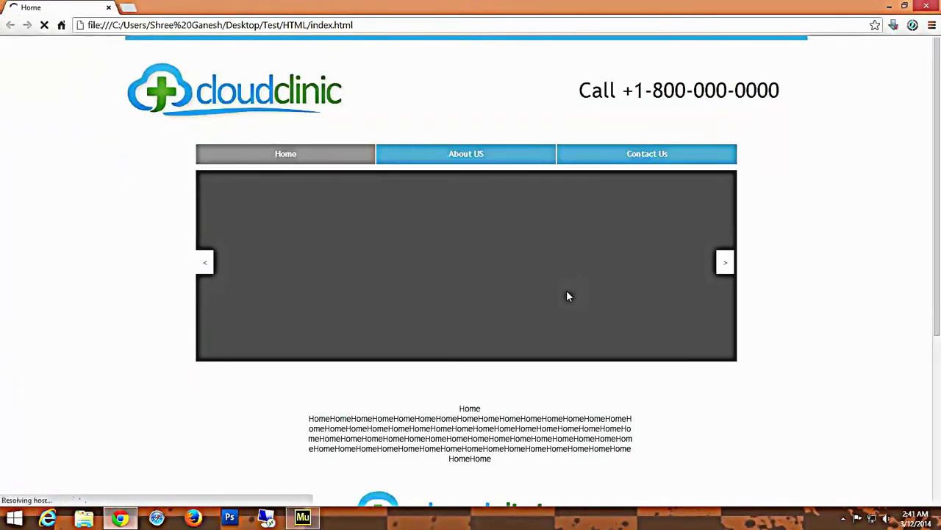
Examine the exported Home page down to its footer, visit the About US and Contact Us pages, and close the browser.
scroll(562, 377, "down", 4)
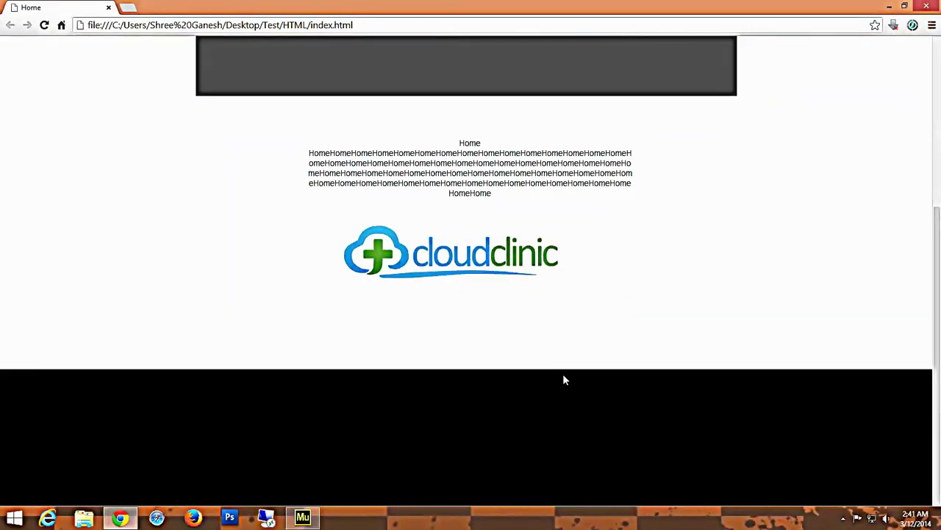
scroll(561, 379, "up", 4)
left_click(478, 154)
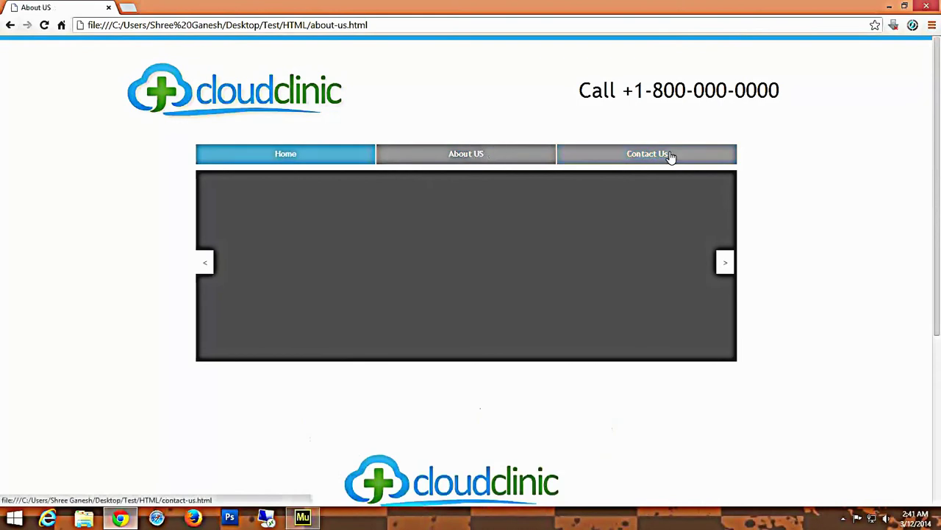
left_click(668, 155)
left_click(926, 6)
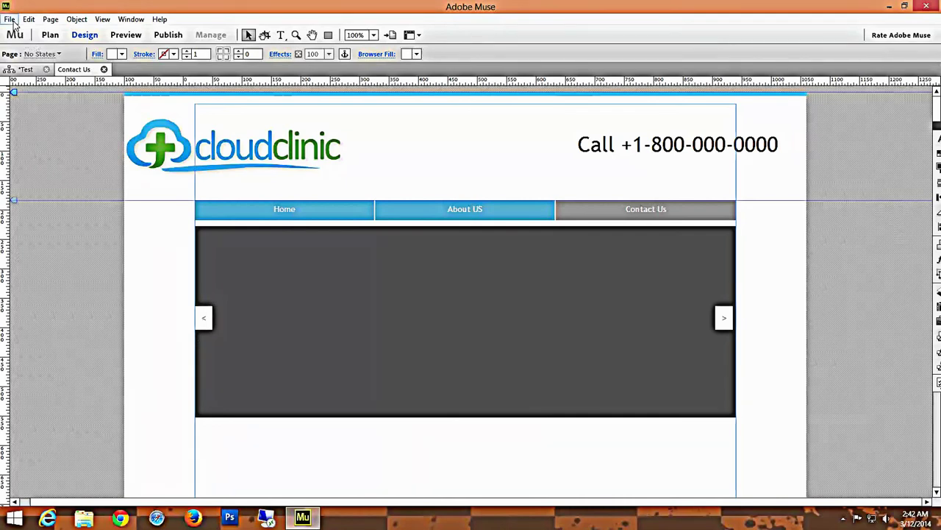
Open the HTML folder inside the desktop's Test folder and examine the exported files.
left_click(888, 7)
double_click(155, 333)
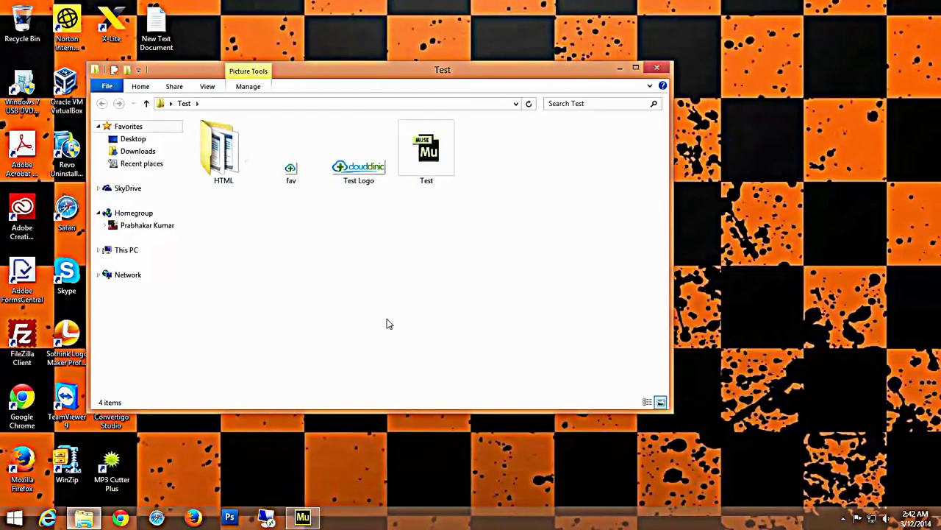
left_click(224, 156)
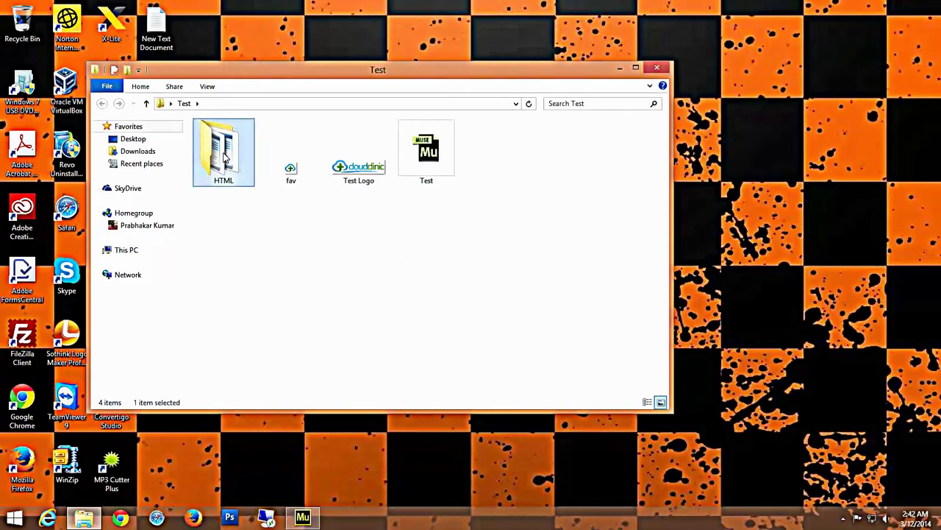
double_click(248, 151)
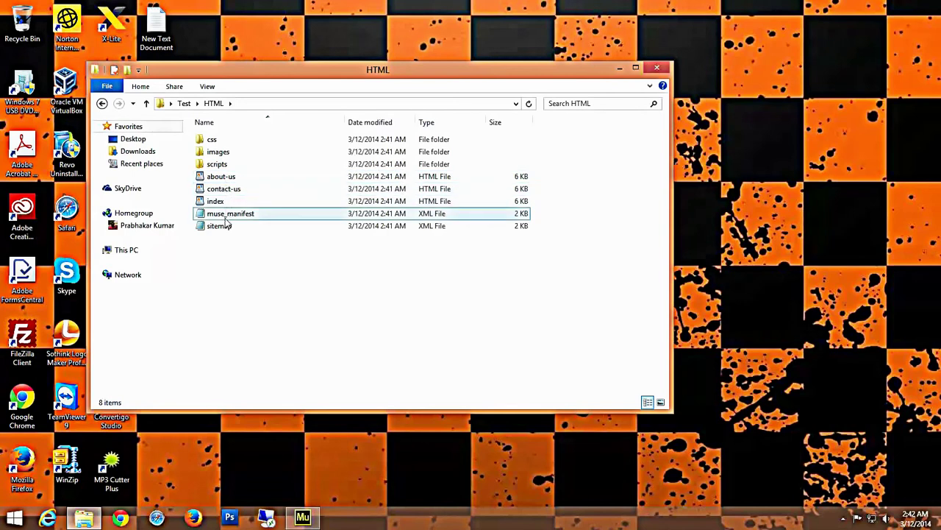
Permanently delete all exported files and folders from the HTML folder, close its window and return to Adobe Muse.
left_click_drag(224, 298, 212, 134)
key("shift+Delete")
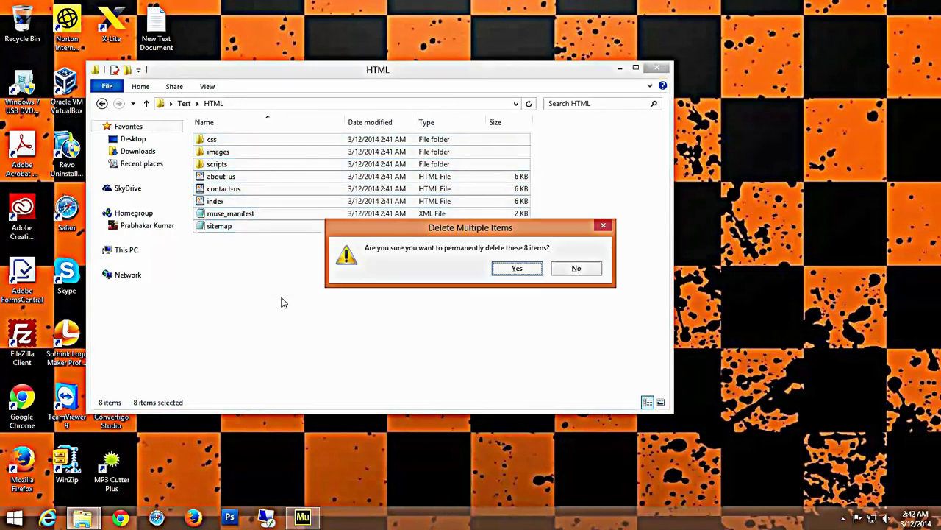
key("Return")
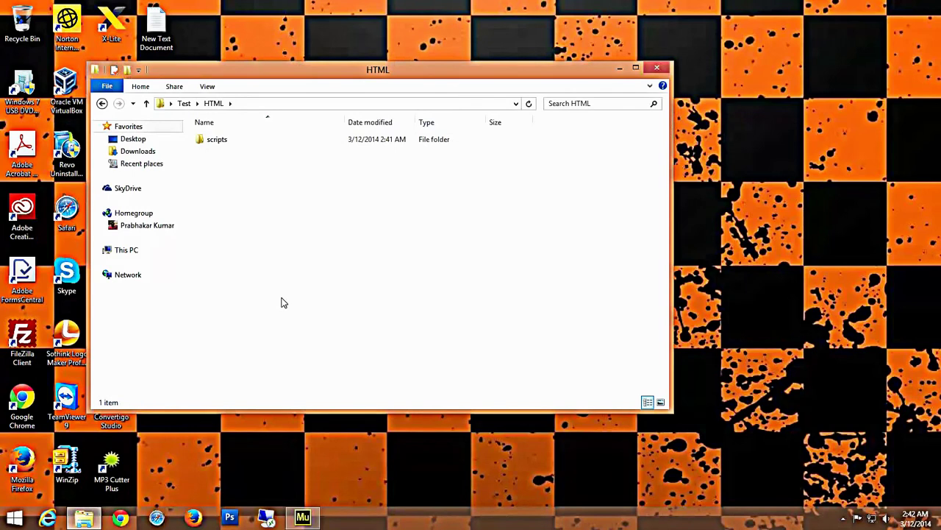
left_click(212, 144)
key("shift+Delete")
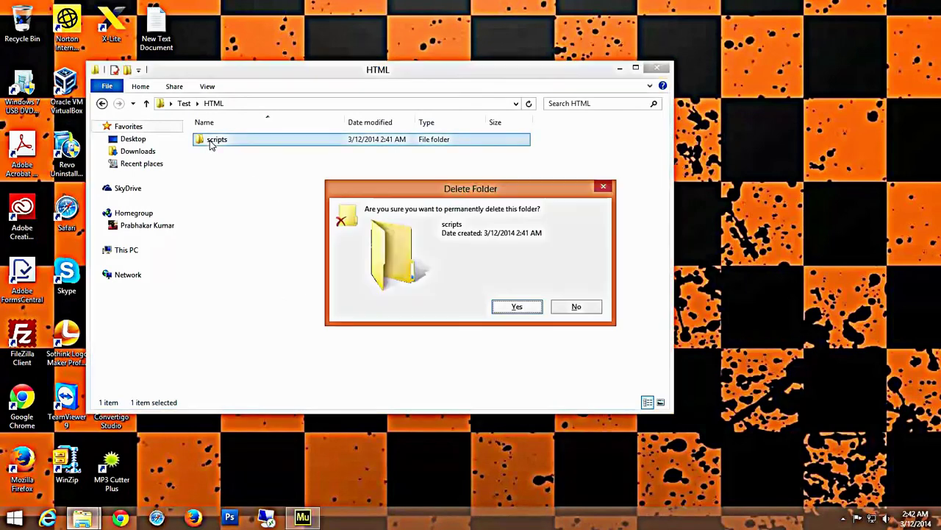
key("Return")
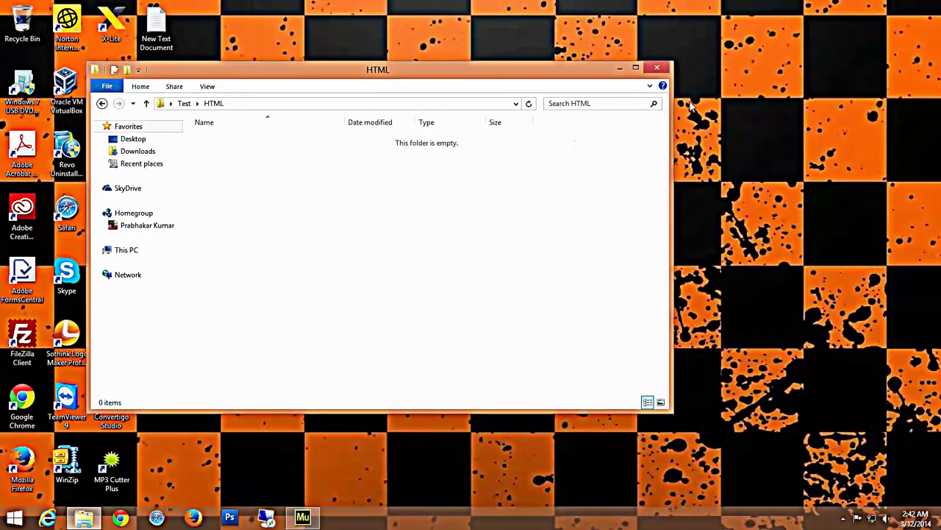
left_click(657, 68)
left_click(302, 517)
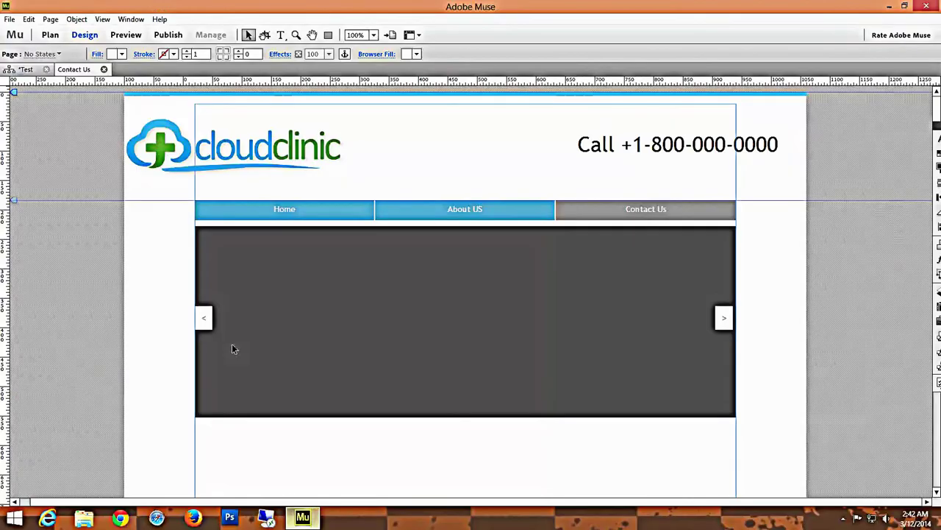
Set the site's favicon in the site properties to the fav image from the desktop's Test folder.
left_click(9, 20)
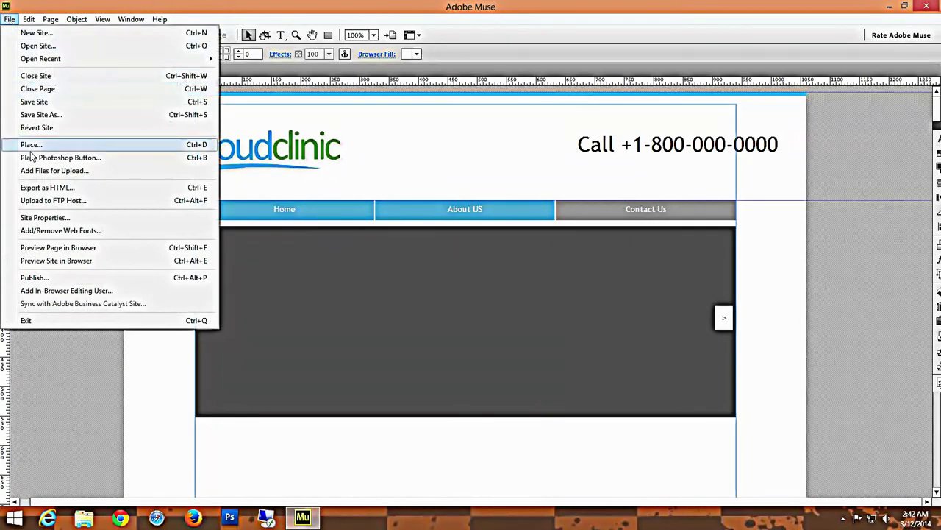
left_click(45, 218)
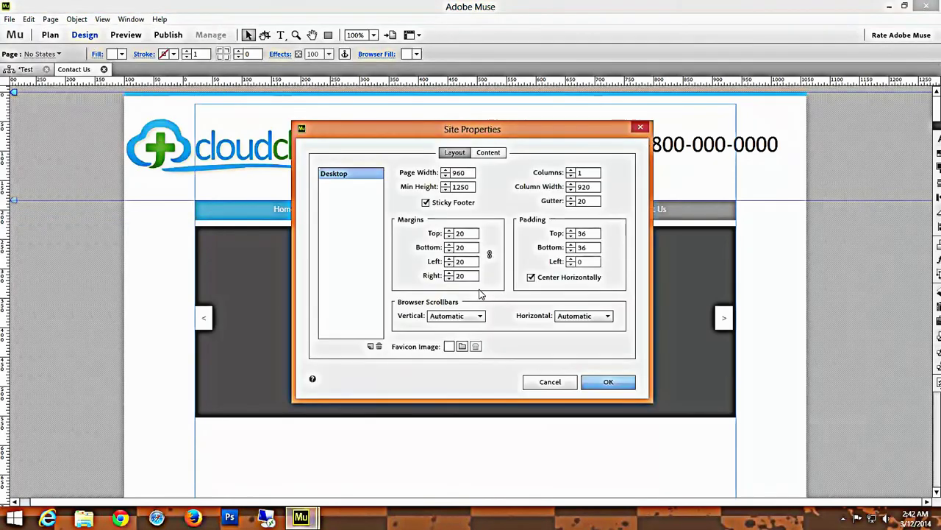
left_click(462, 347)
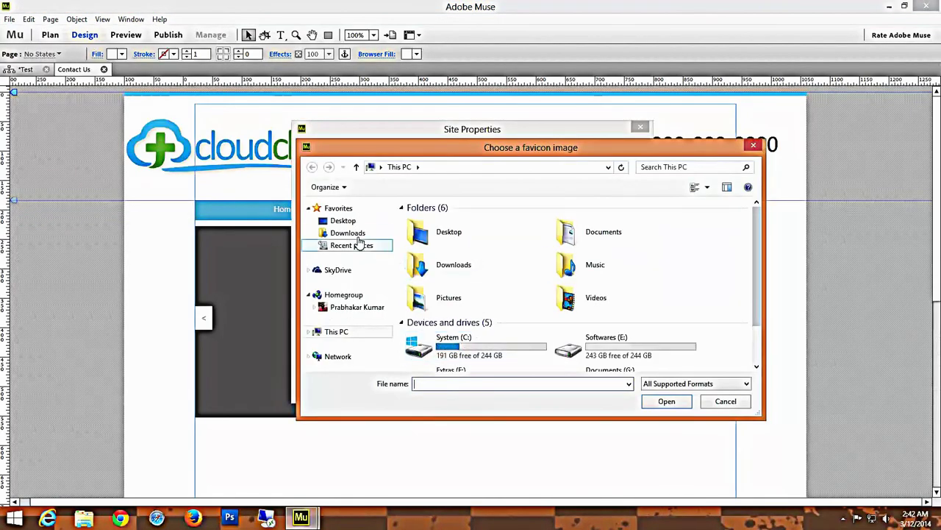
left_click(344, 221)
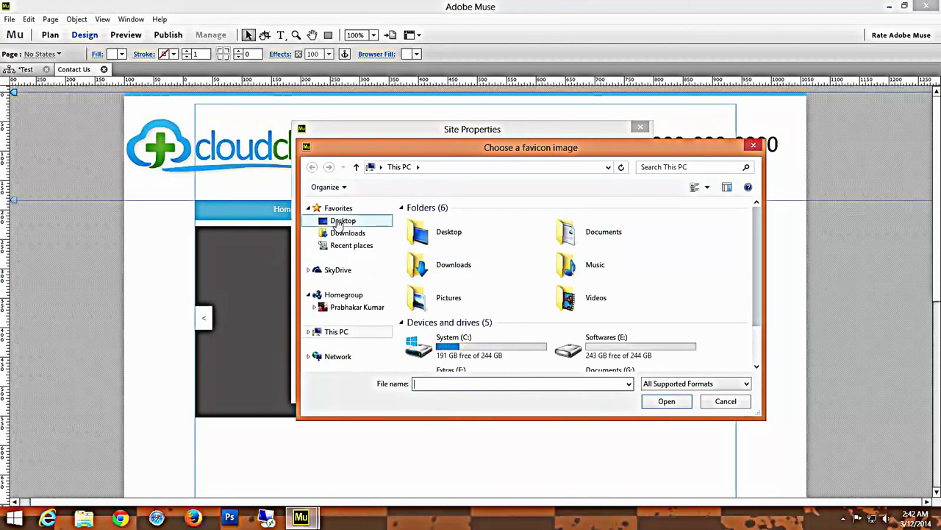
double_click(460, 350)
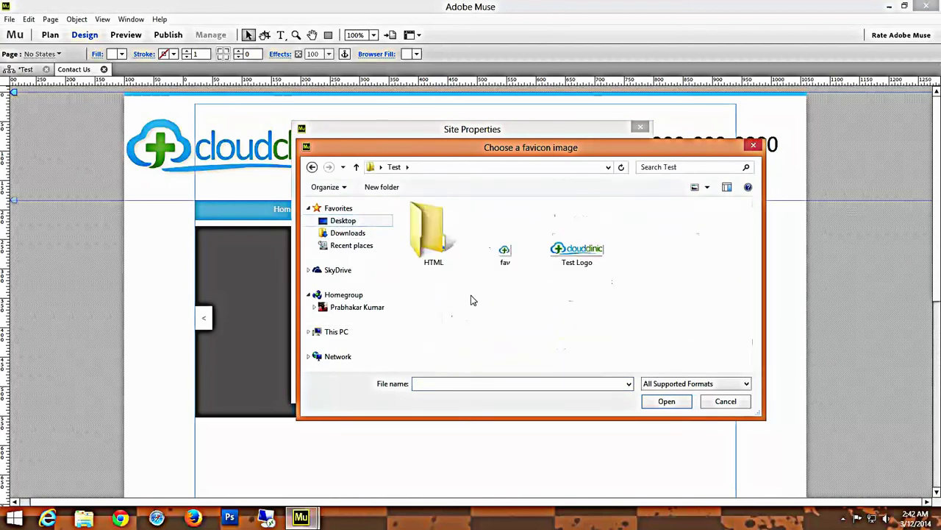
double_click(505, 246)
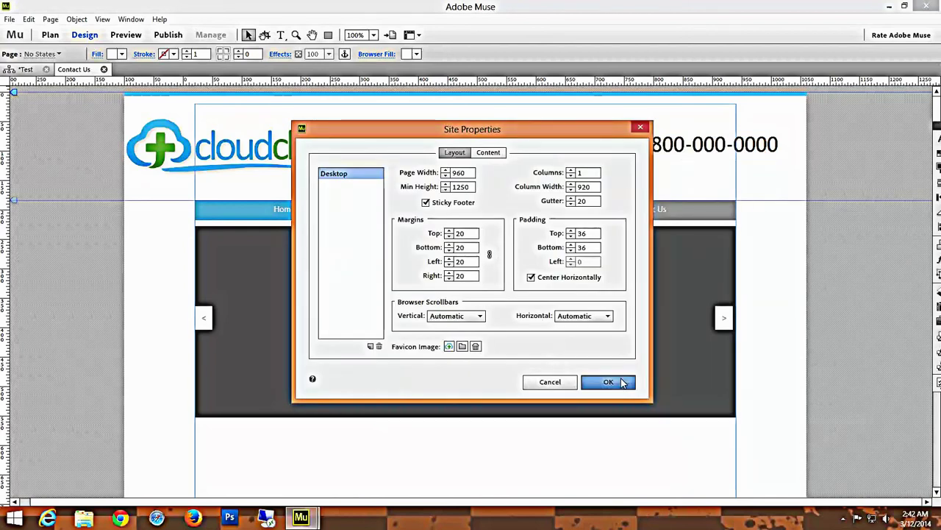
left_click(550, 382)
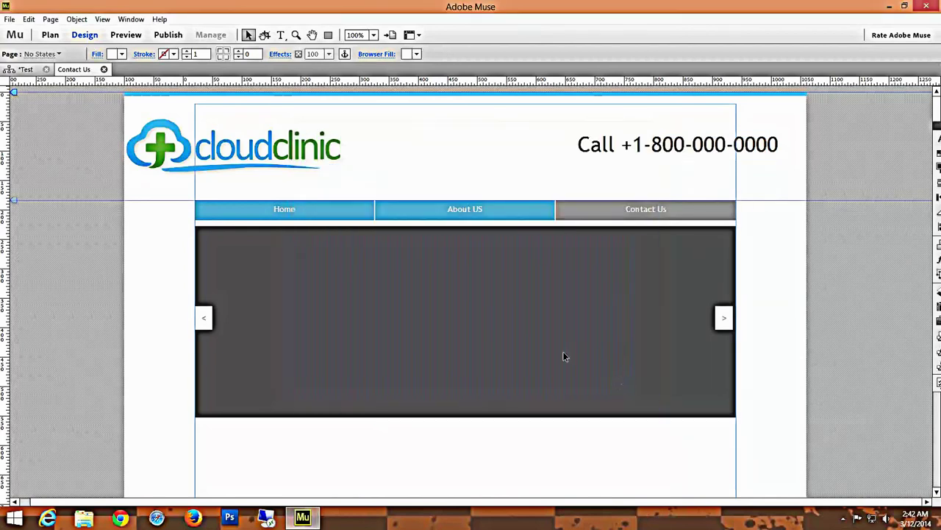
left_click(9, 19)
left_click(48, 188)
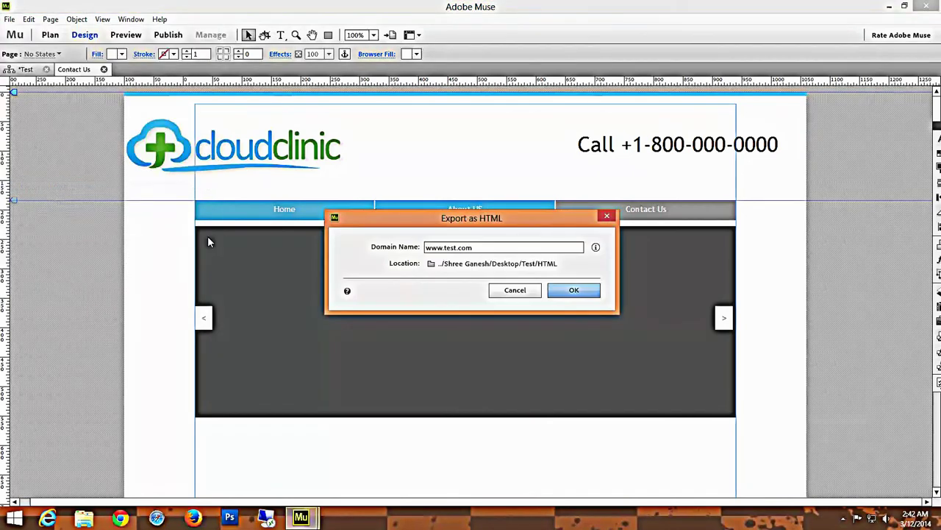
left_click(562, 292)
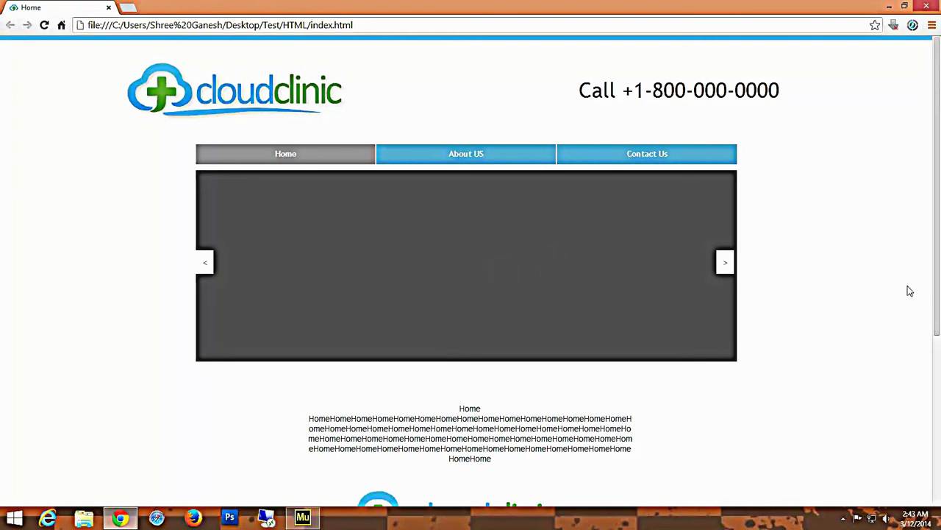
View the exported Home page and its tab favicon in a smaller, repositioned browser window, and maximize the window again.
left_click(904, 6)
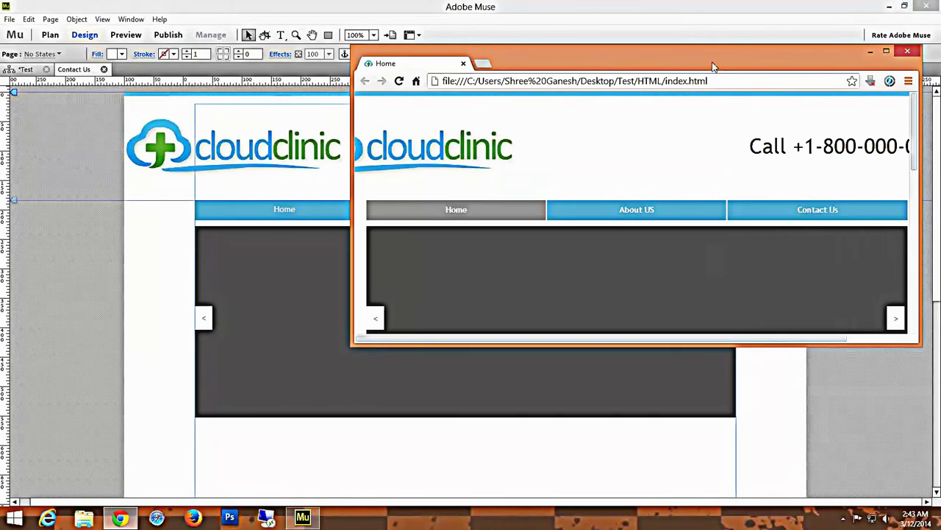
left_click_drag(723, 59, 494, 33)
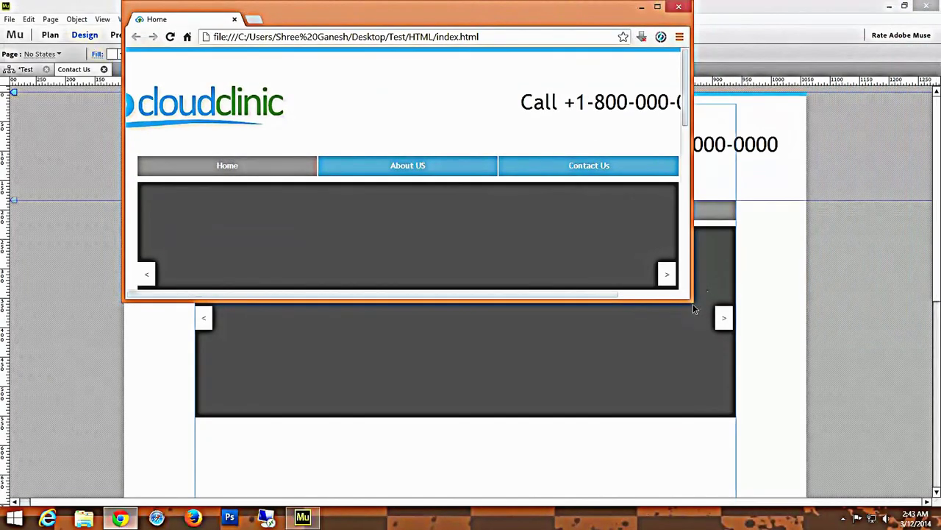
left_click_drag(691, 298, 642, 290)
left_click(608, 6)
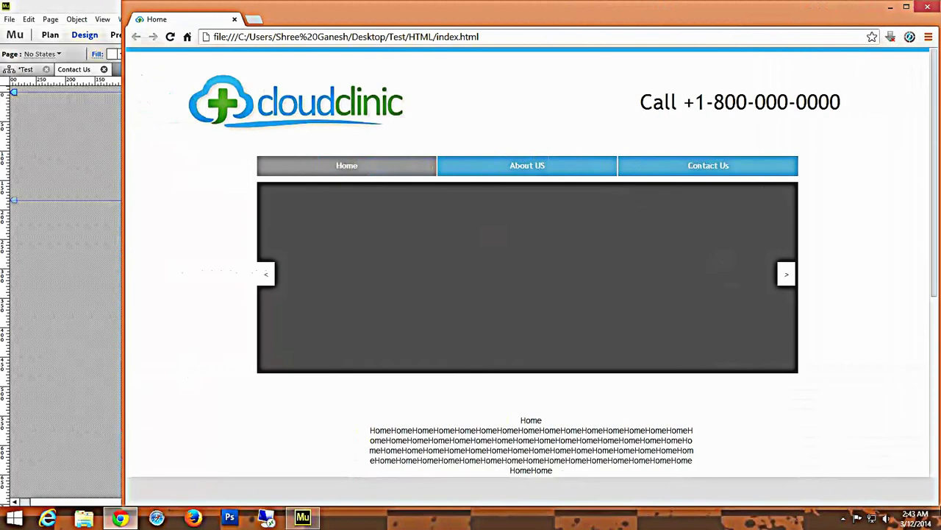
double_click(573, 20)
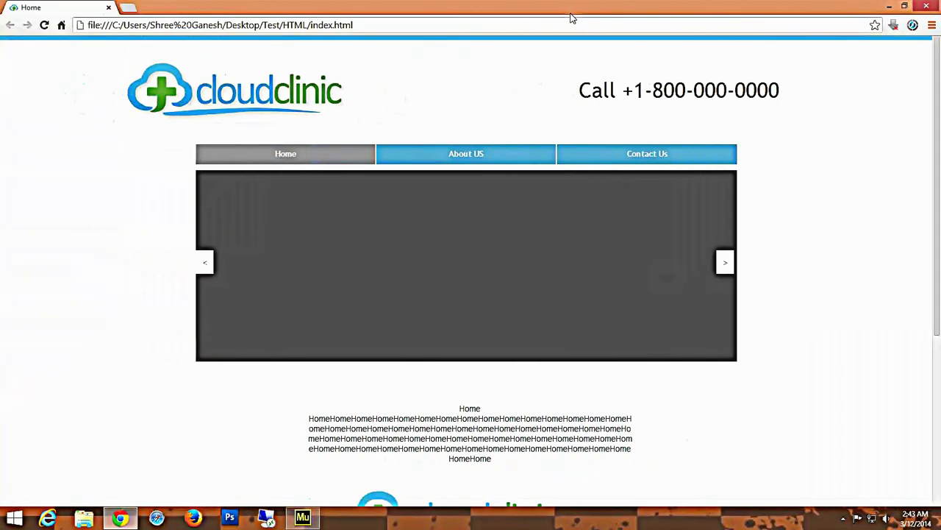
Close the browser and exit Adobe Muse, saving the changes to the Test site.
left_click(925, 7)
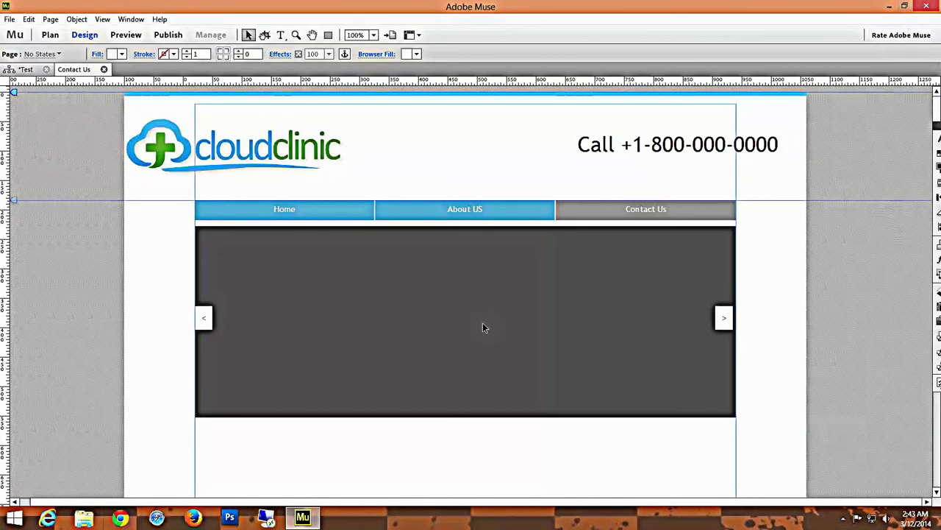
left_click(926, 6)
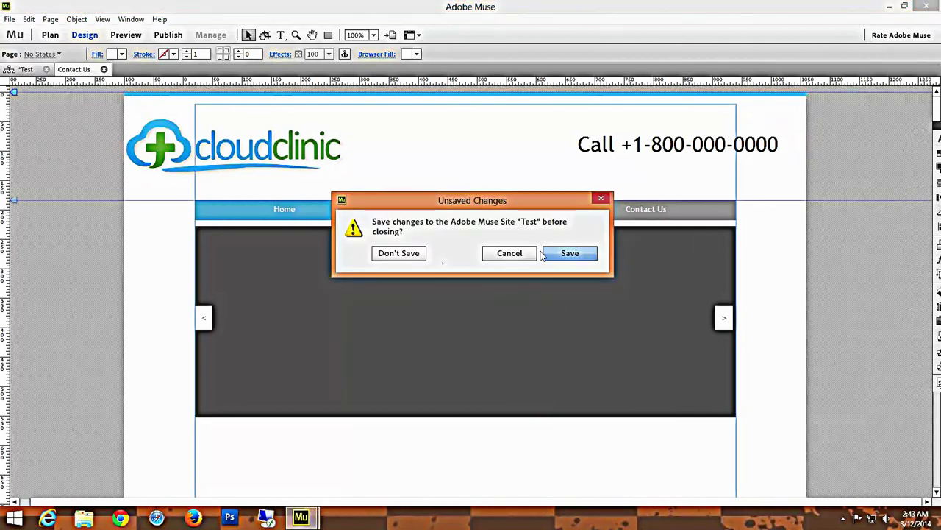
left_click(587, 253)
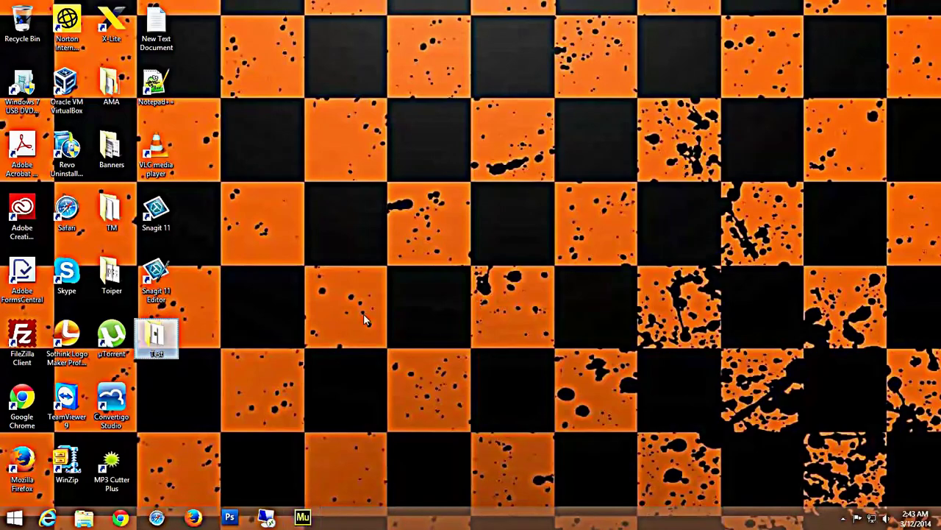
Open the HTML folder inside the desktop's Test folder in a maximized window and review all the exported files.
double_click(156, 337)
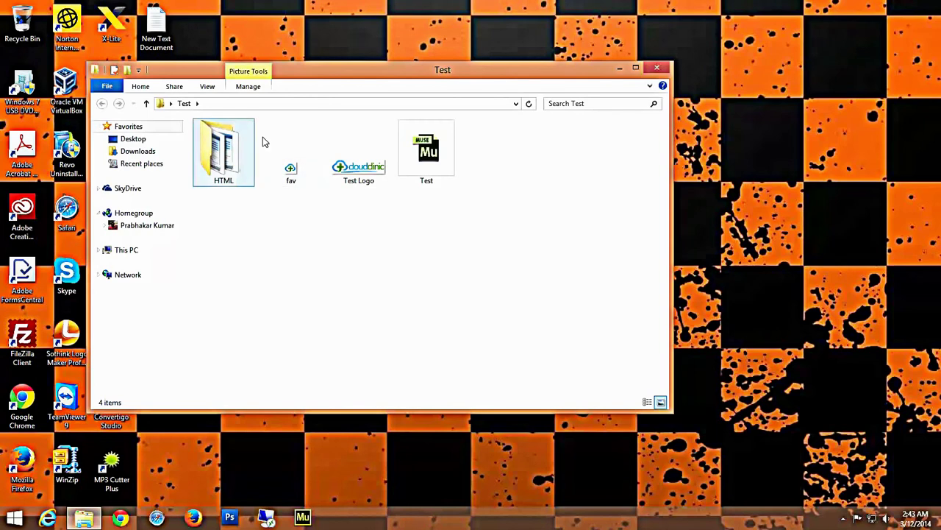
double_click(362, 74)
double_click(130, 81)
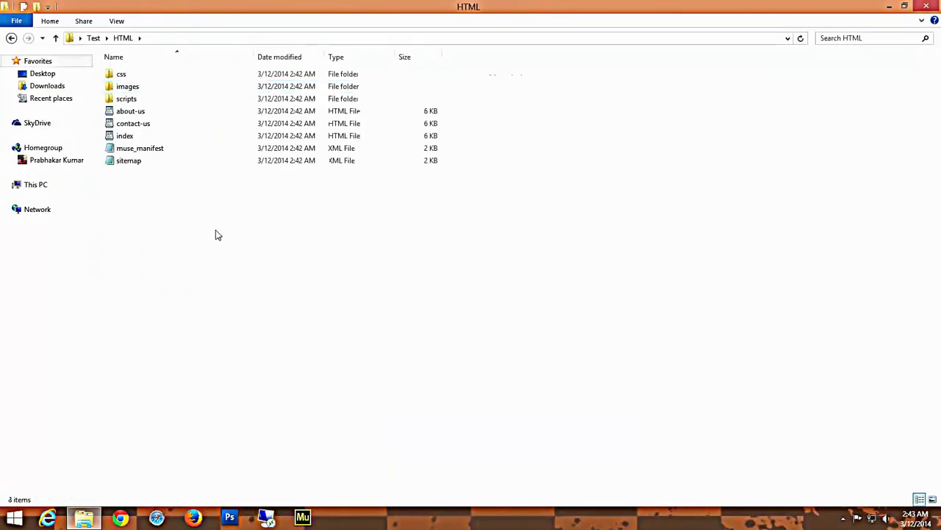
left_click_drag(133, 216, 131, 68)
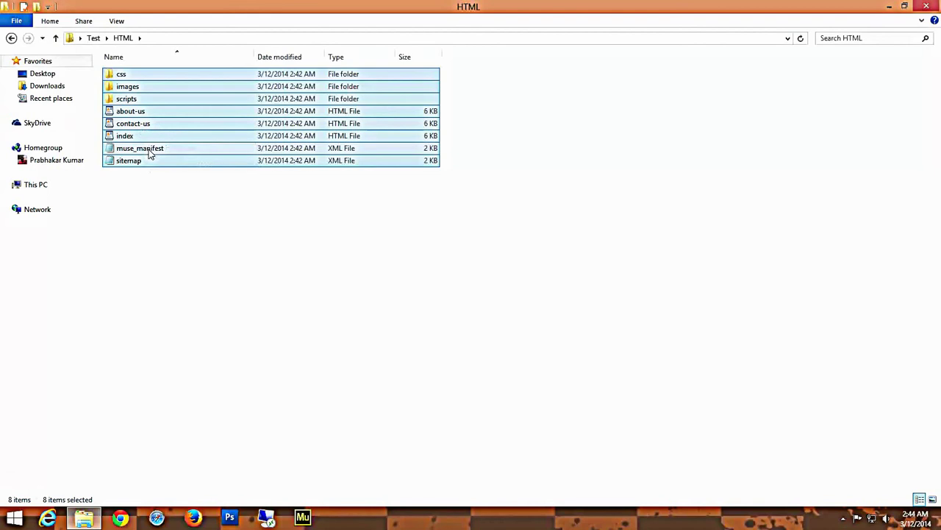
left_click(171, 258)
Inspect the stylesheets in the css folder, return to the HTML folder and close the window.
left_click(131, 78)
double_click(130, 76)
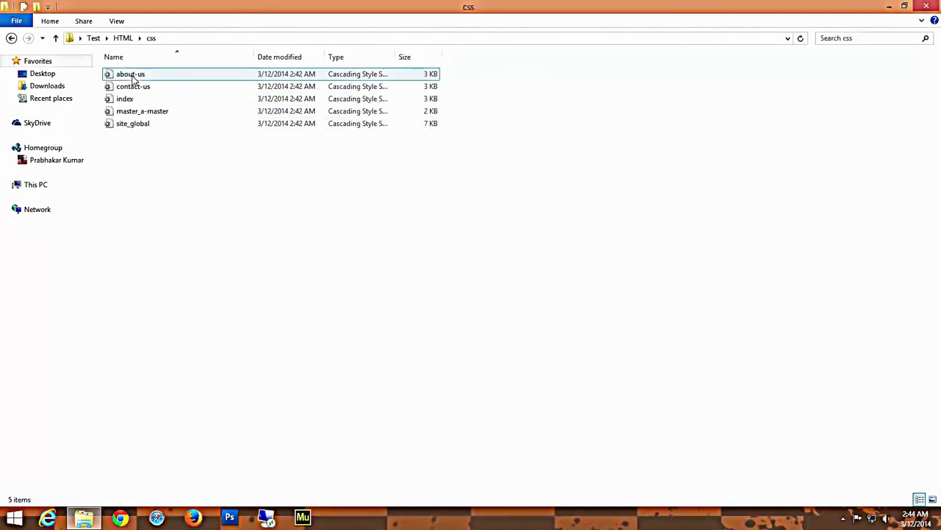
left_click(55, 37)
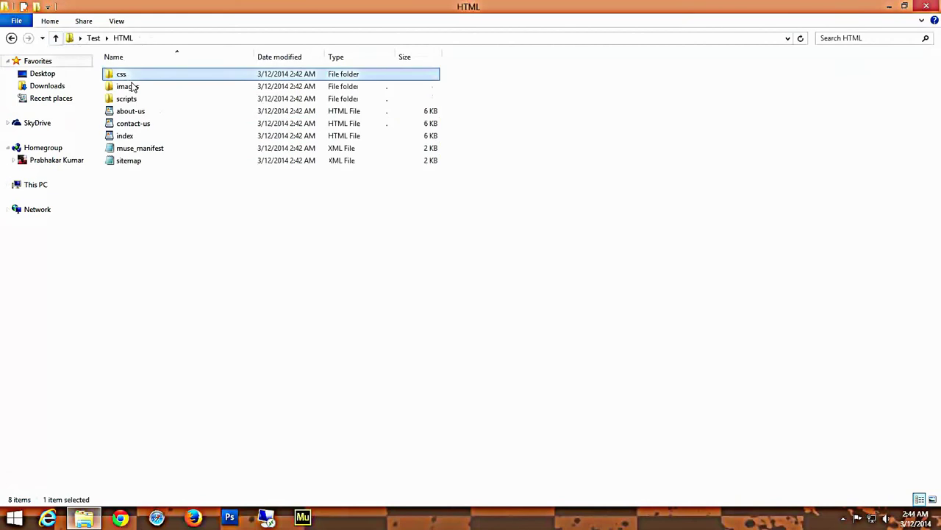
left_click(155, 227)
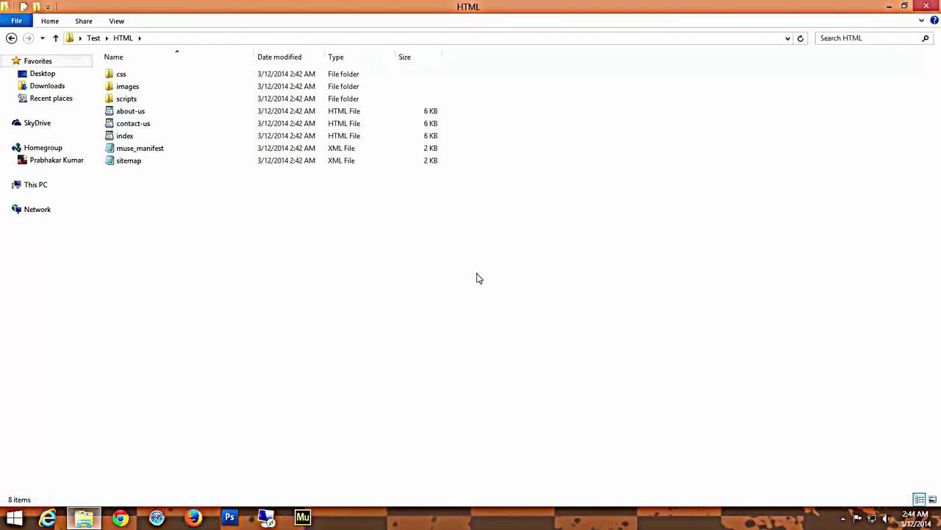
left_click(938, 3)
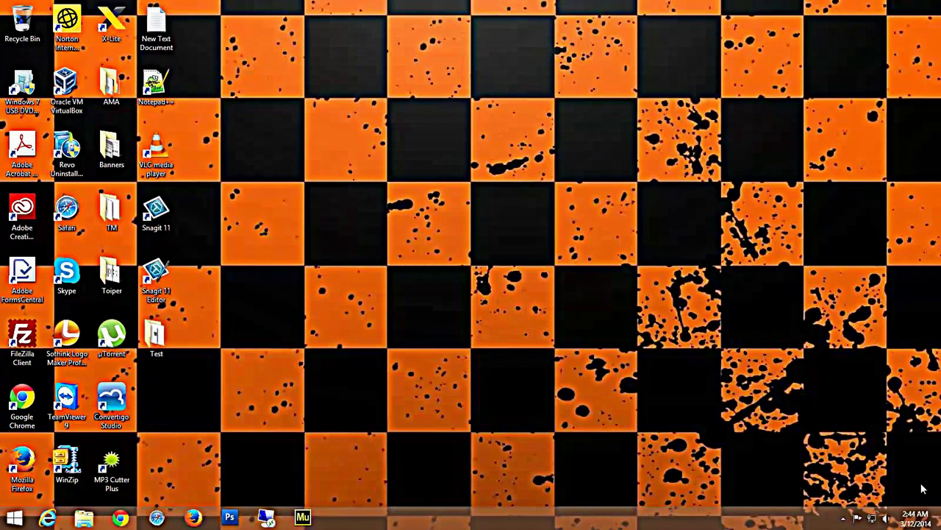
left_click(844, 519)
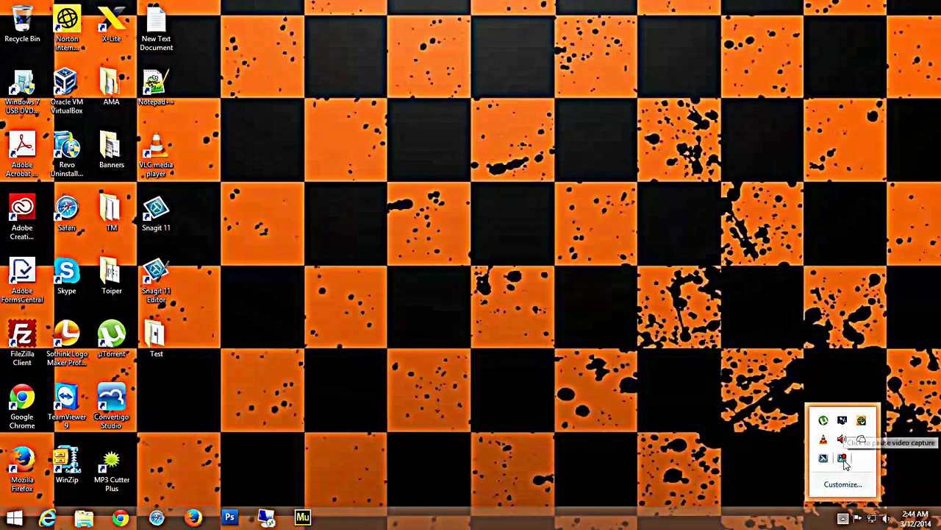